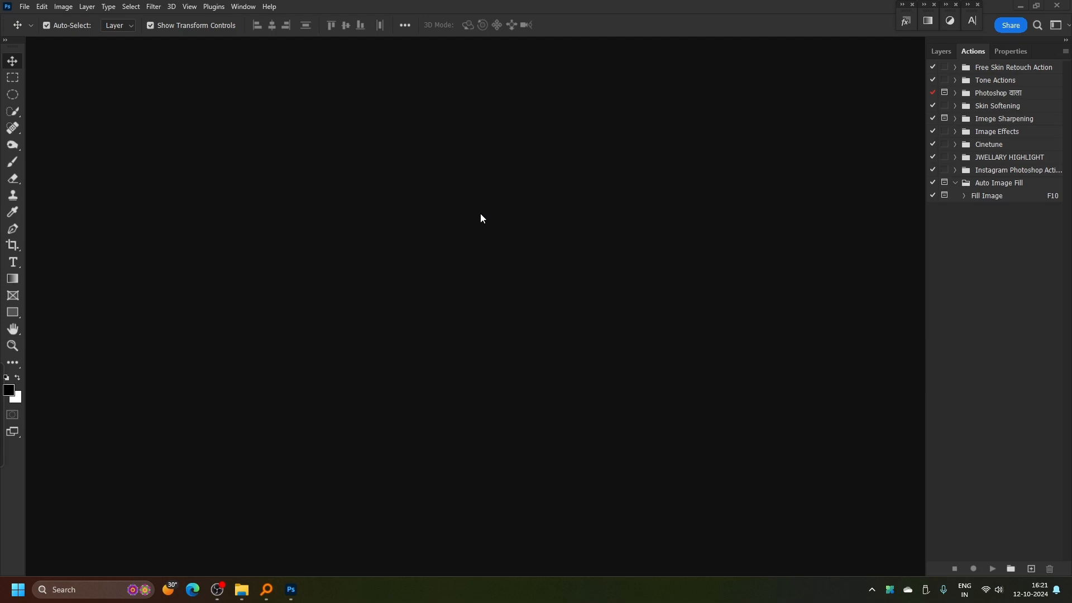
Examine the recorded commands and the action options of the Fill Image action in the Auto Image Fill set.
left_click(964, 195)
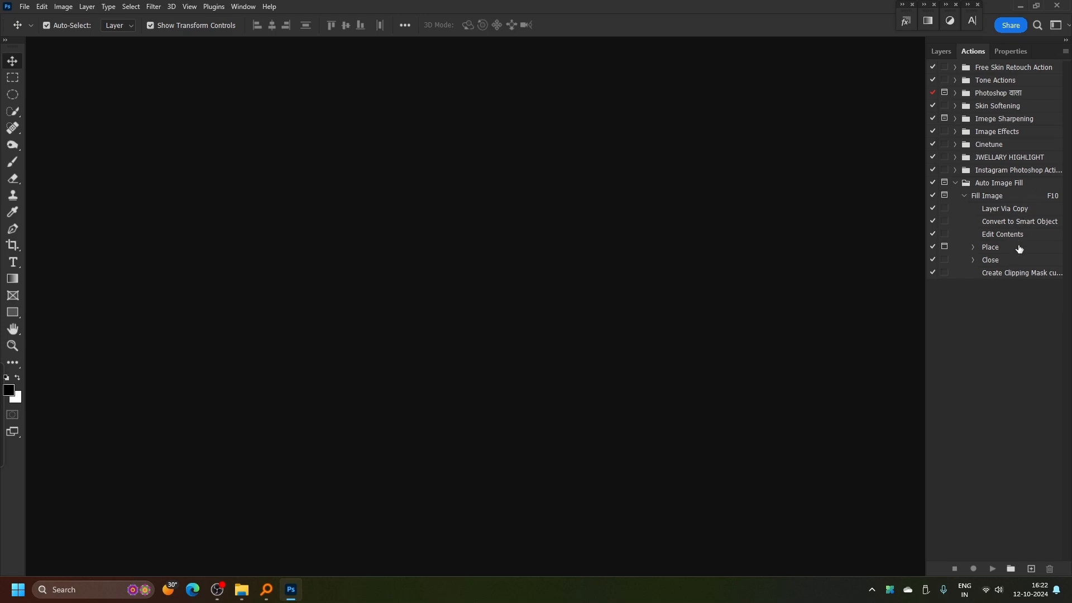
left_click(964, 196)
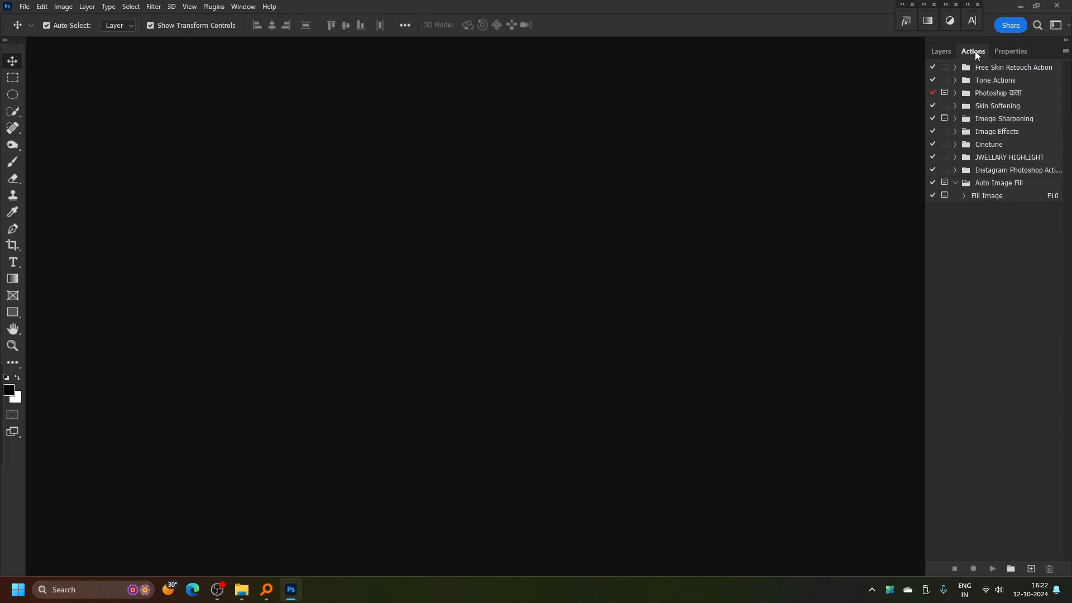
double_click(1027, 199)
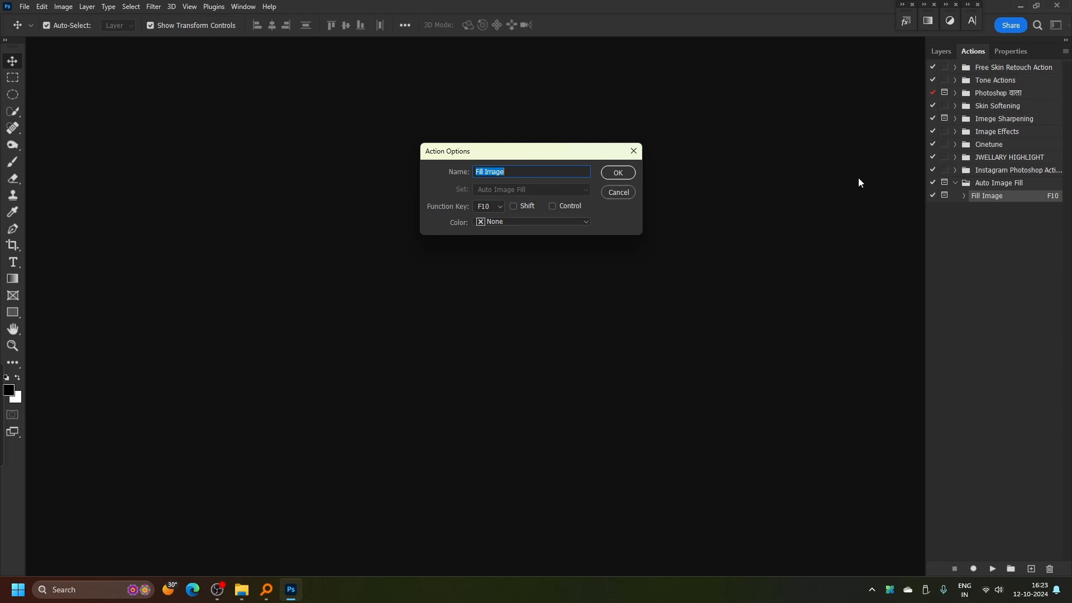
left_click(622, 175)
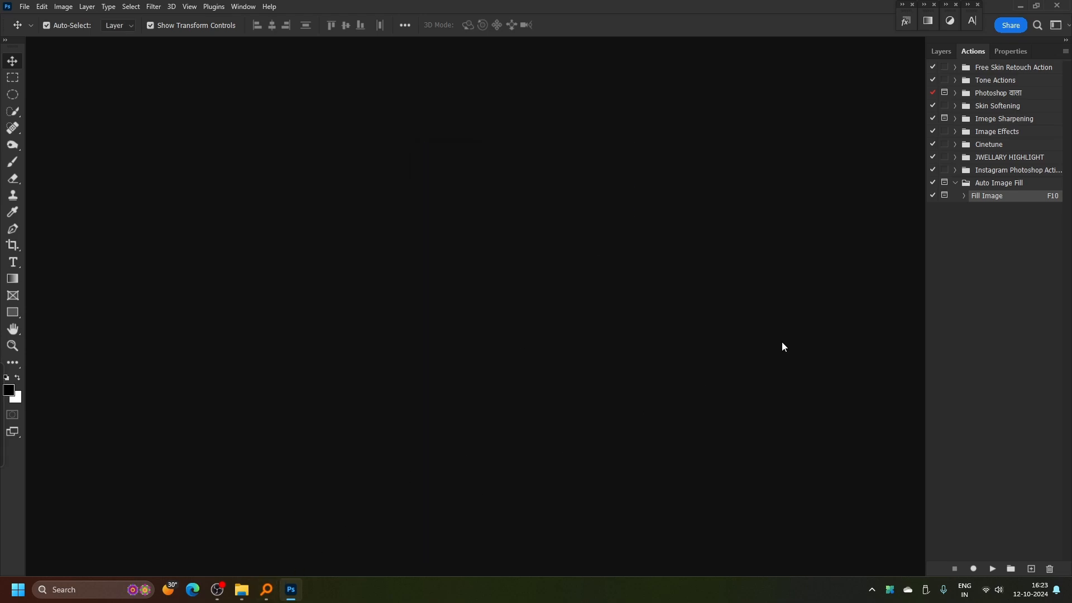
Switch to Everything and look through the 12x36 inner page PSD album templates.
left_click(272, 592)
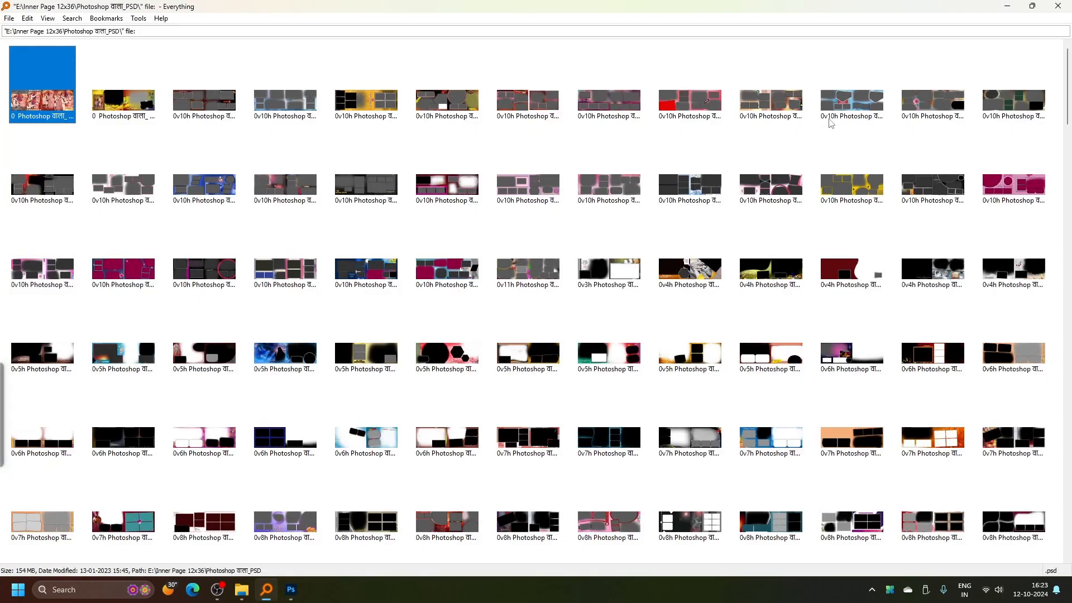
scroll(726, 313, "down", 3)
scroll(739, 323, "down", 15)
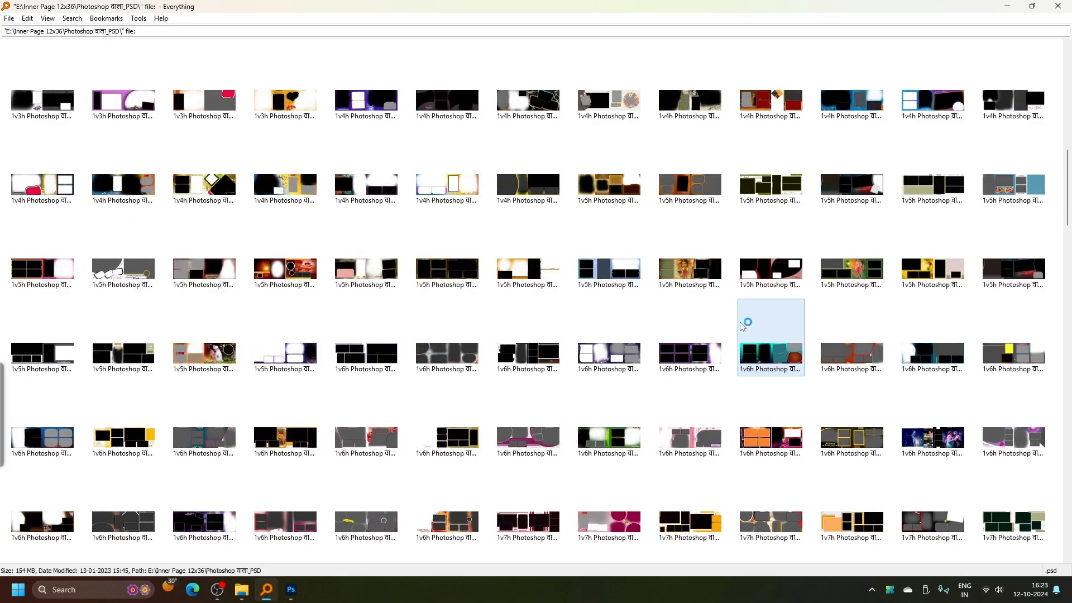
scroll(741, 330, "up", 20)
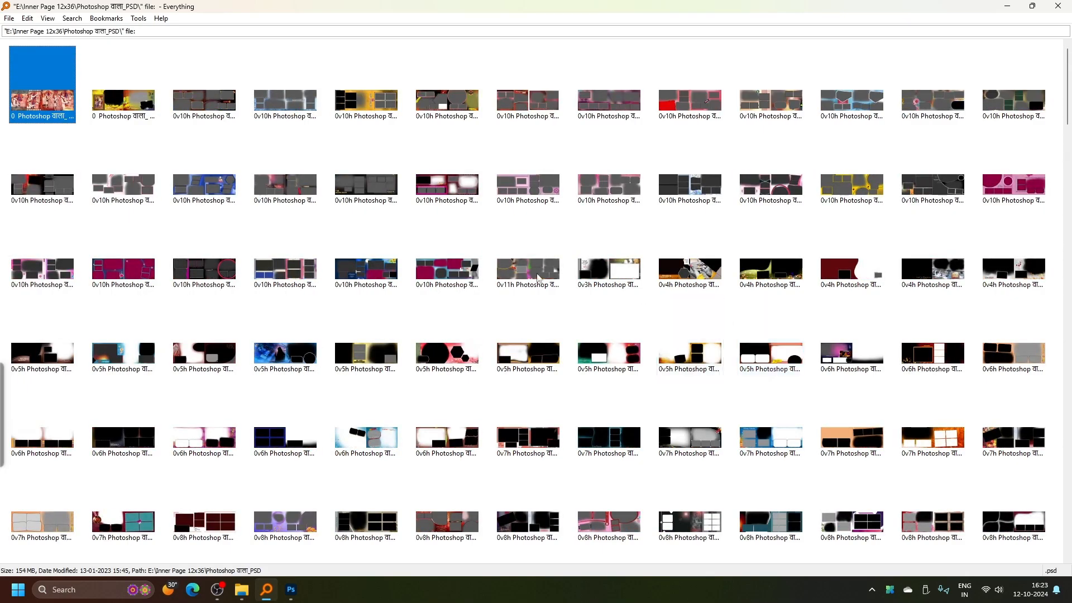
scroll(745, 313, "down", 5)
scroll(533, 364, "down", 5)
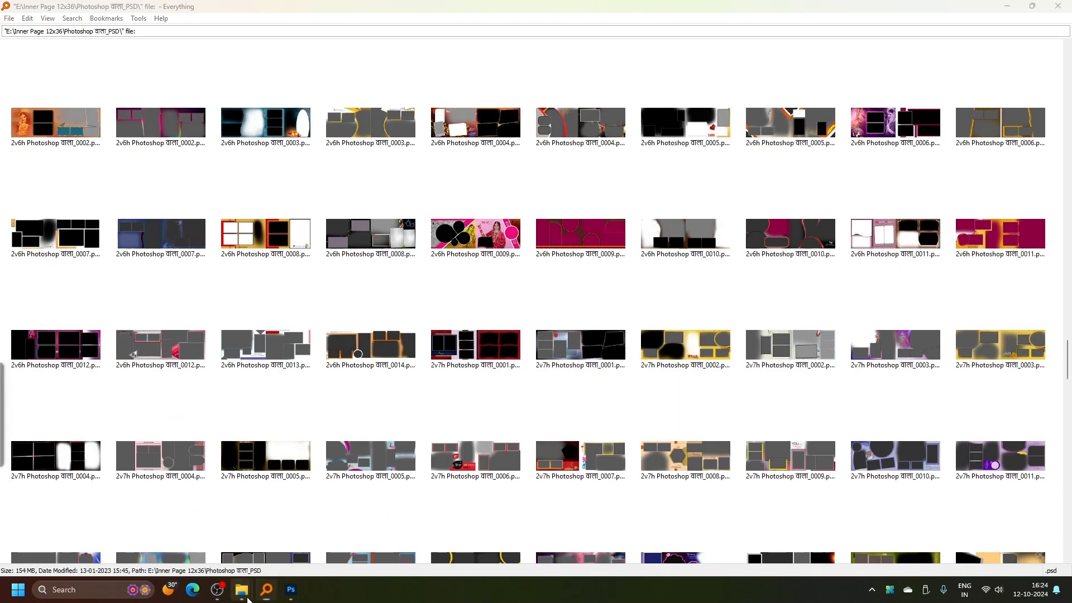
Switch to File Explorer and look through the 007 PSD Frame CC Stylis and 04 Weddingi Text PNG folders.
left_click(242, 590)
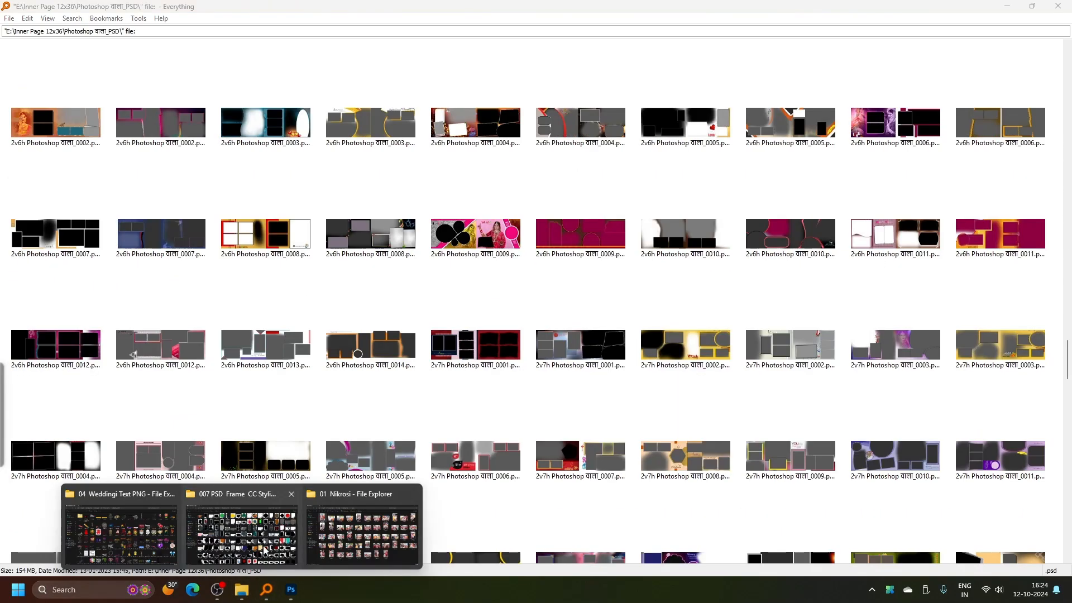
left_click(364, 525)
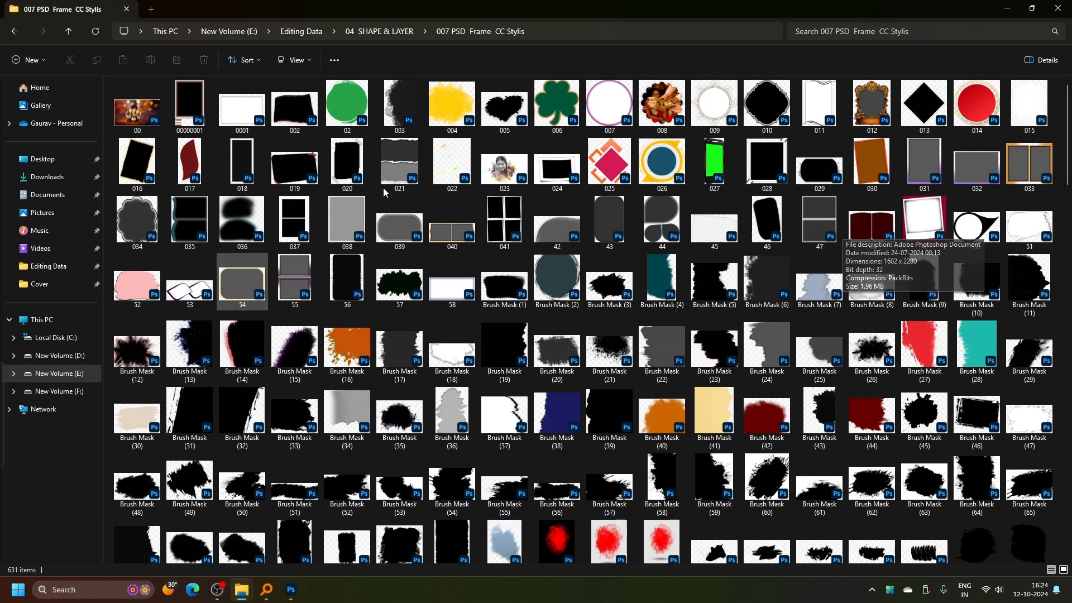
mouse_move(242, 590)
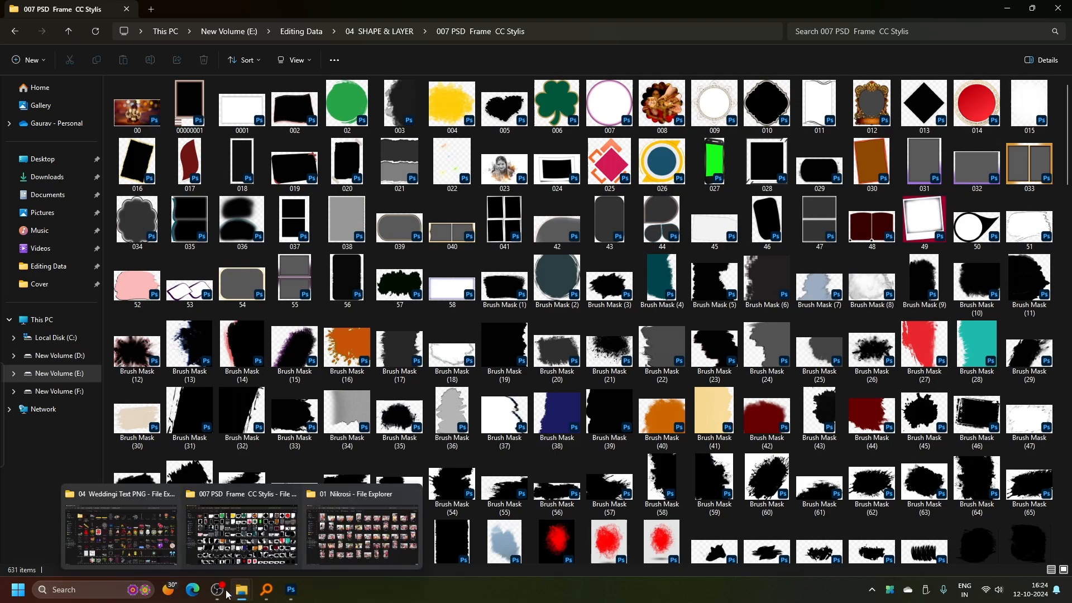
left_click(120, 533)
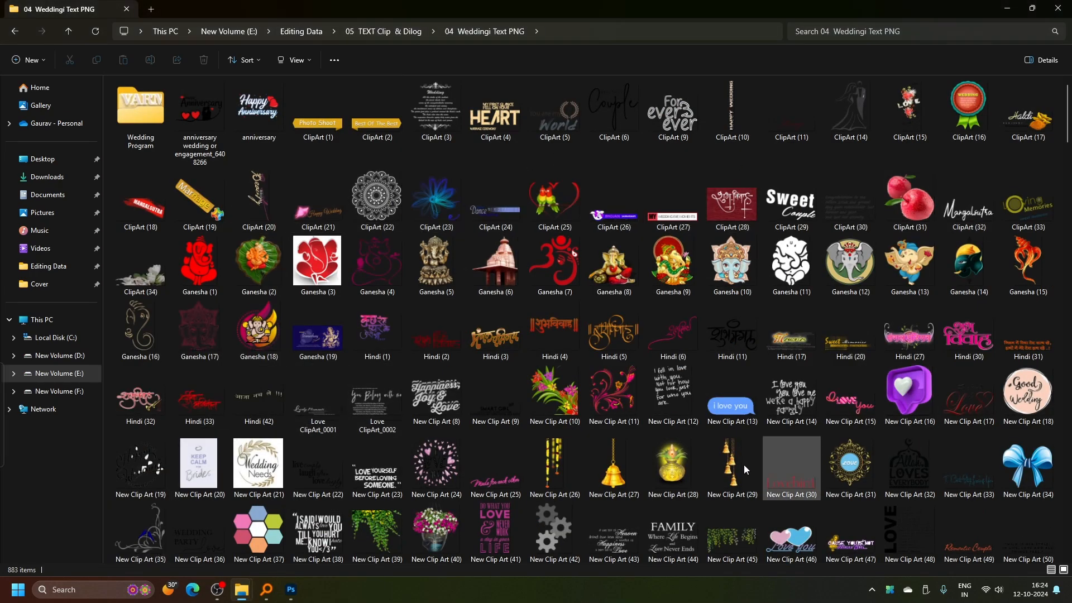
scroll(516, 434, "down", 10)
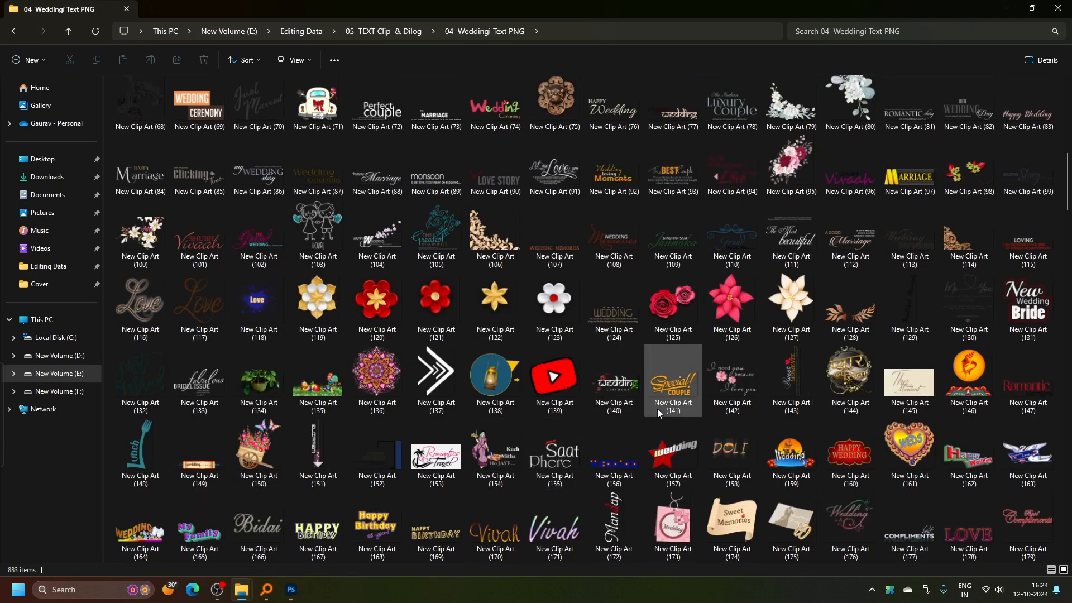
scroll(658, 407, "down", 8)
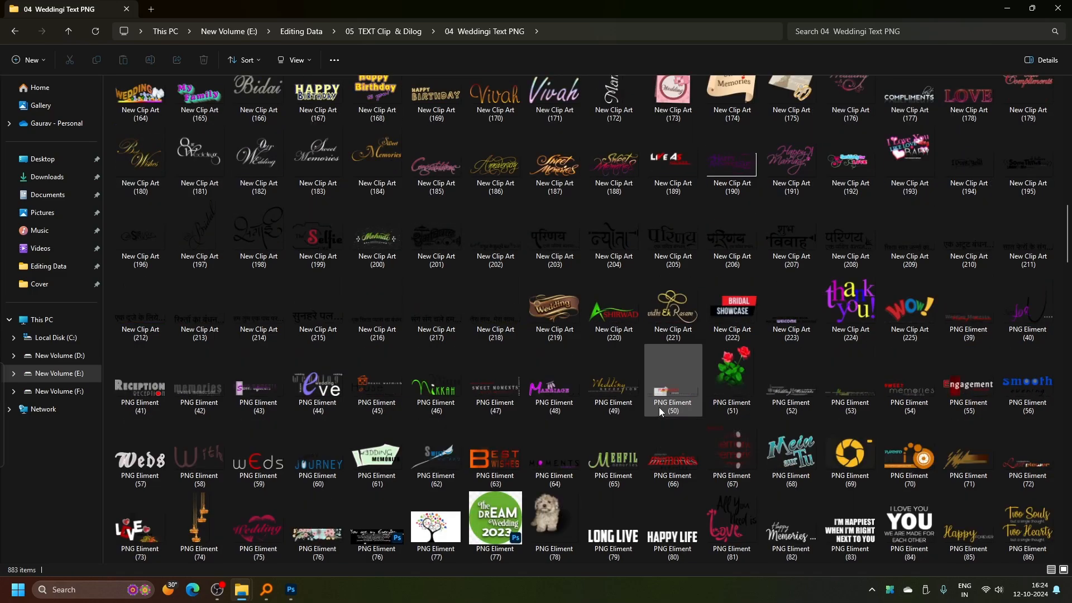
scroll(660, 411, "up", 15)
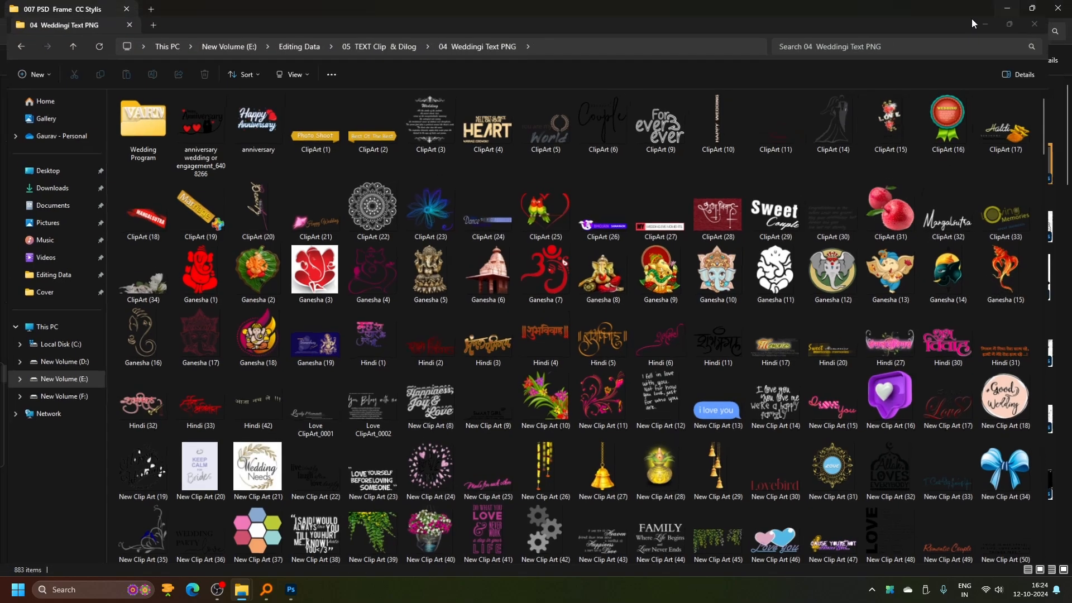
left_click(1007, 8)
View the wedding photos in the 01 Nikrosi folder and switch back to Photoshop.
mouse_move(241, 589)
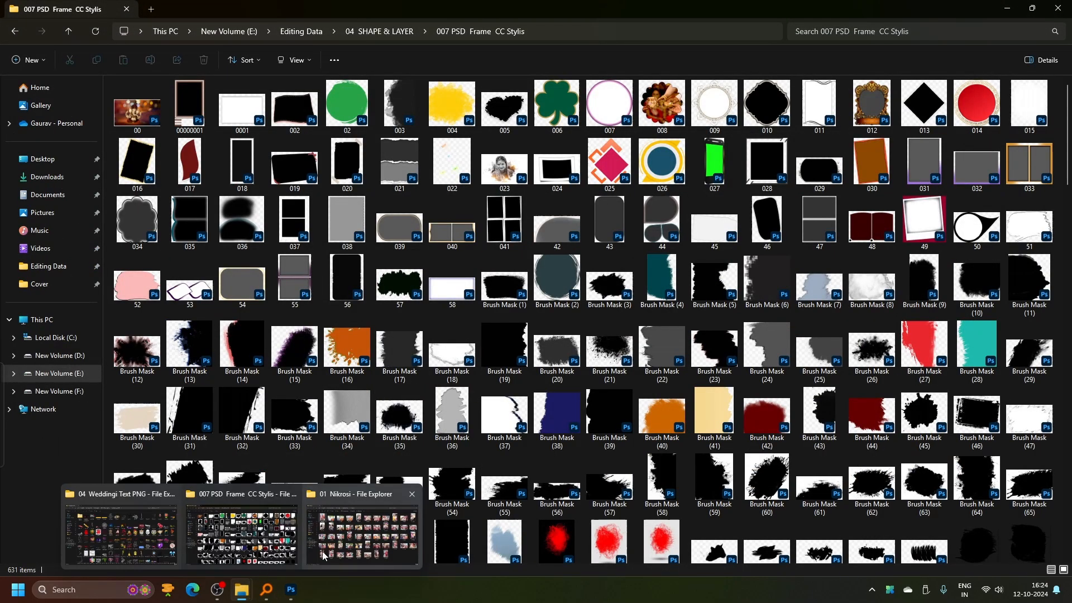
left_click(322, 551)
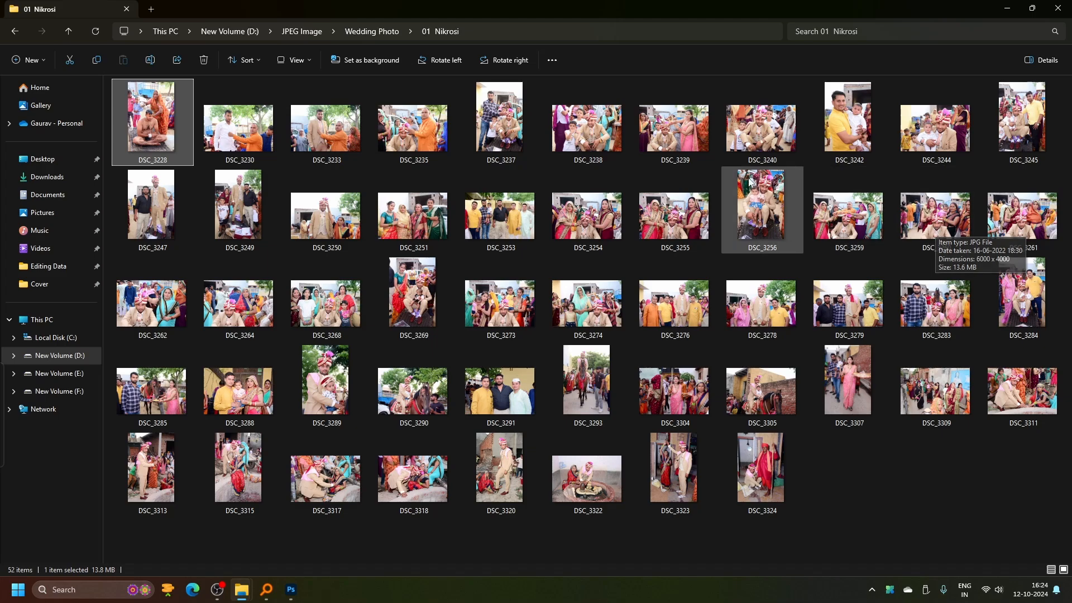
key("alt+Tab")
left_click(291, 589)
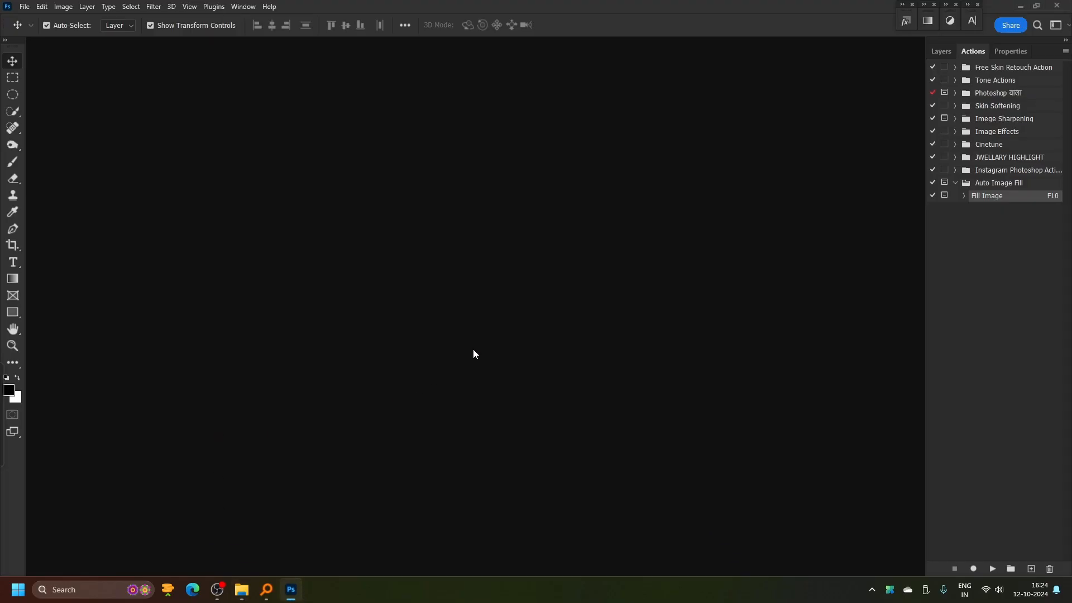
Check the total file count of the Wedding Photo folder in its properties in File Explorer.
mouse_move(242, 589)
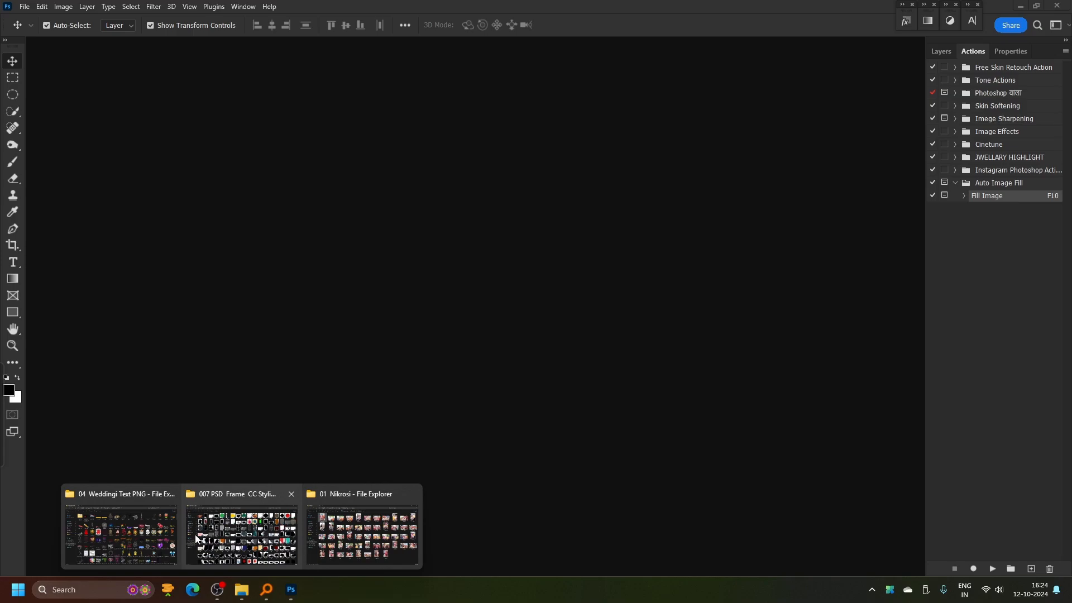
left_click(331, 552)
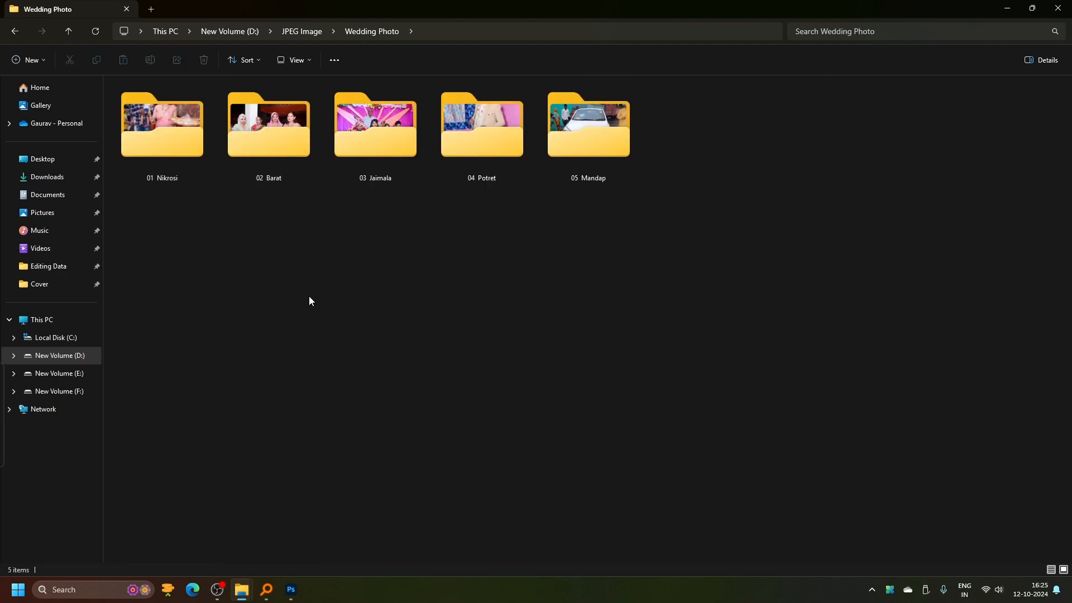
right_click(510, 265)
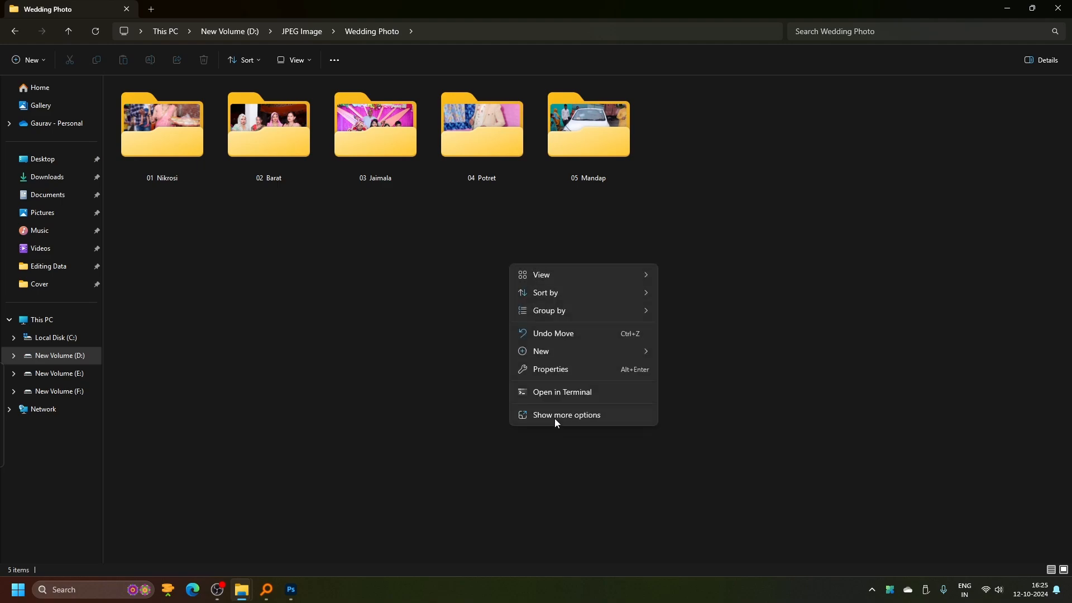
left_click(569, 373)
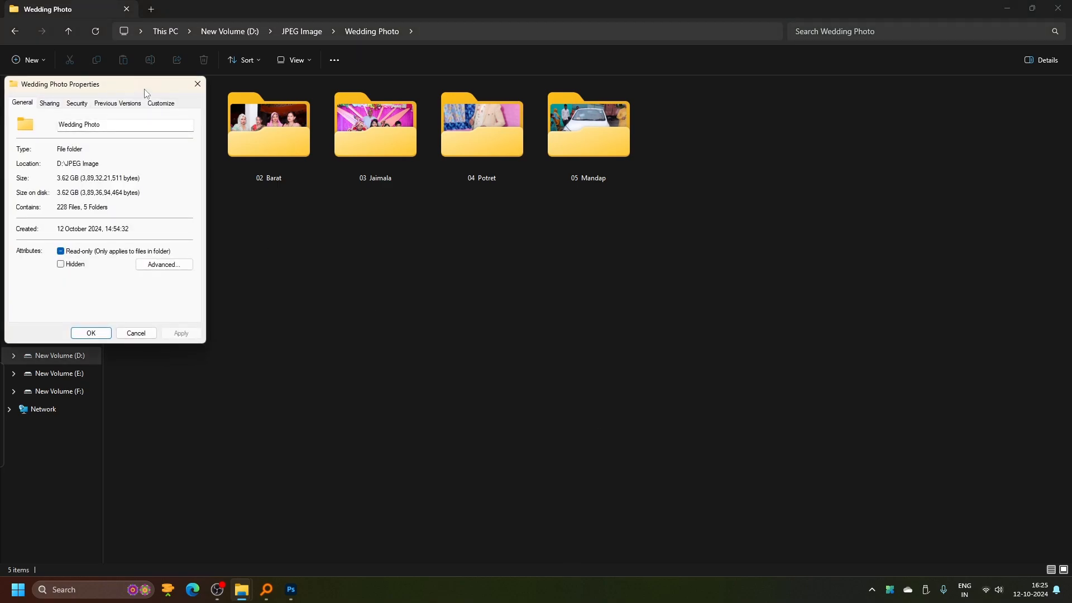
left_click_drag(144, 92, 814, 121)
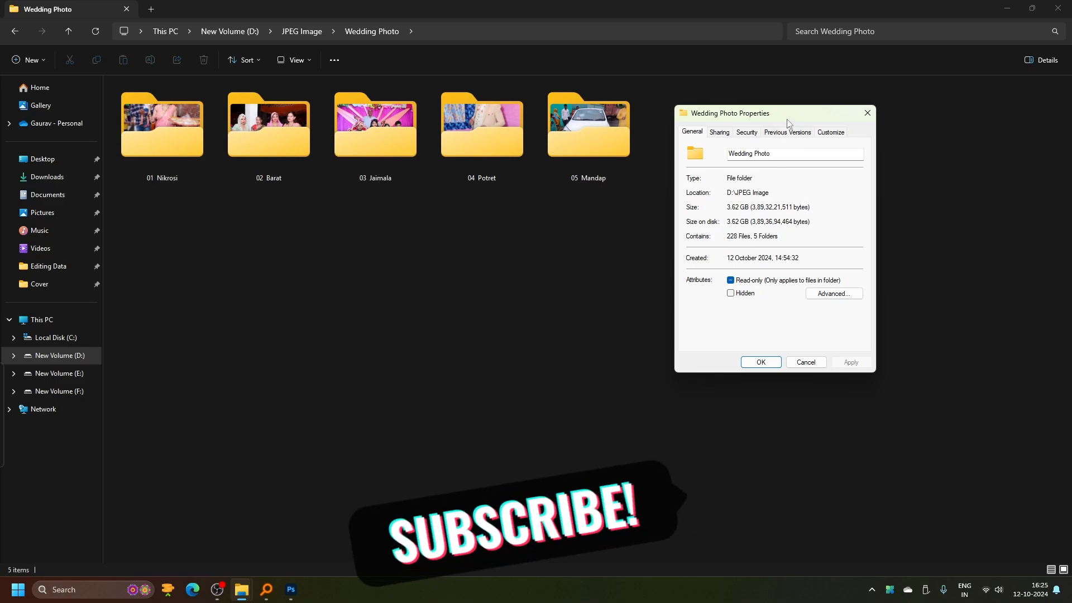
left_click_drag(789, 113, 824, 97)
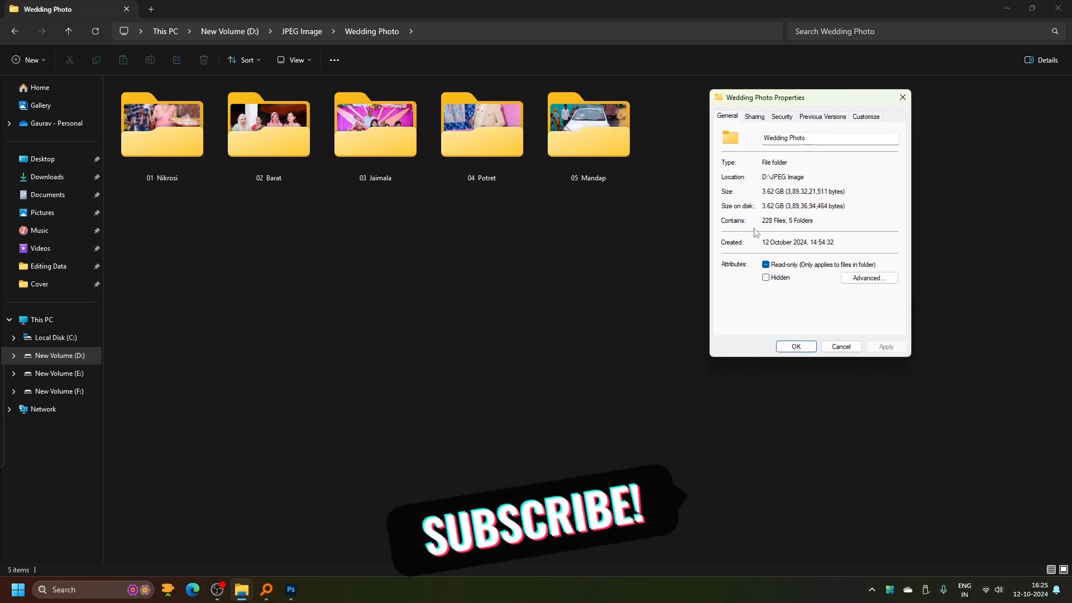
left_click(902, 97)
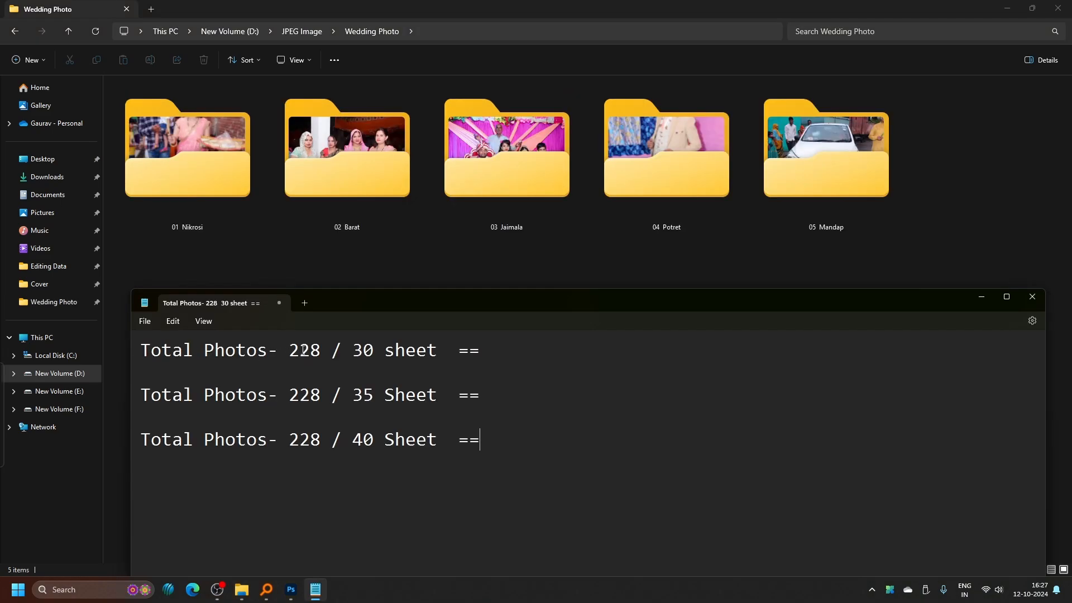
Open Calculator and move it clear of the sheet calculation notes in Notepad.
left_click(522, 357)
left_click(18, 589)
left_click(320, 261)
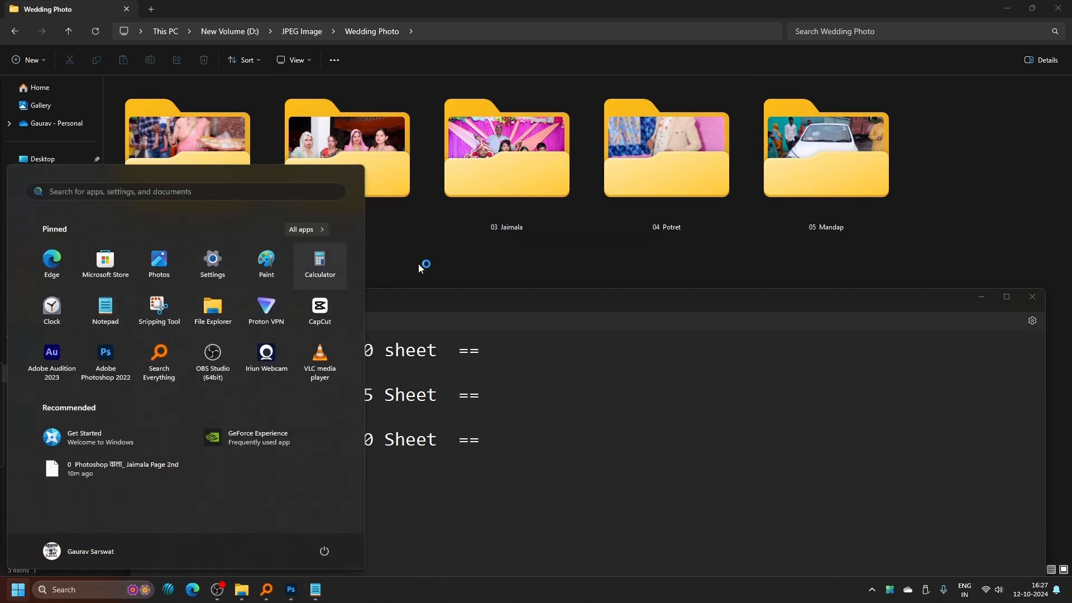
left_click_drag(101, 32, 712, 270)
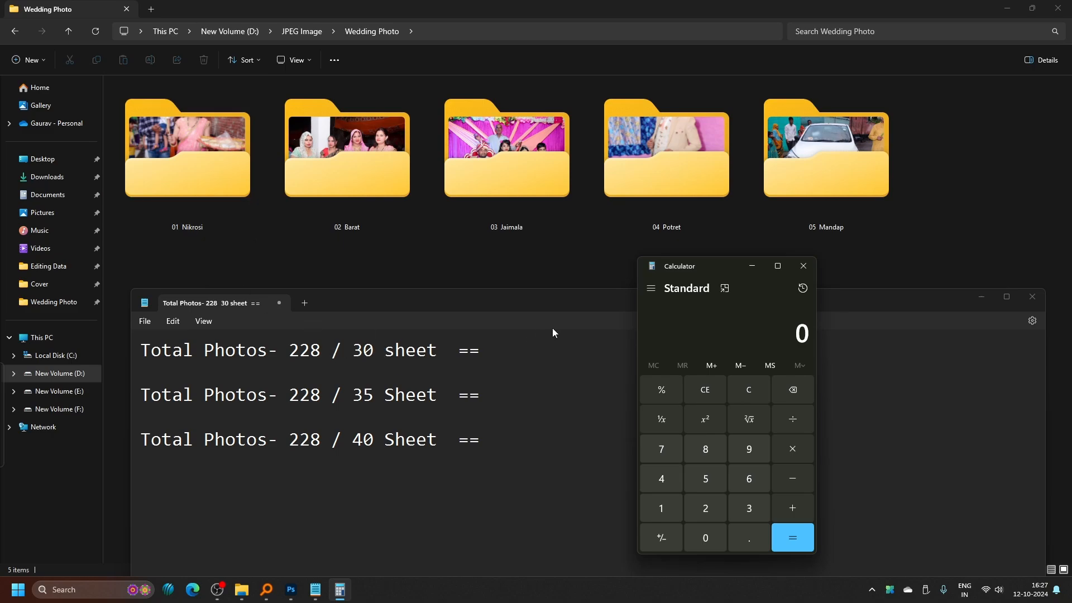
left_click_drag(720, 265, 902, 8)
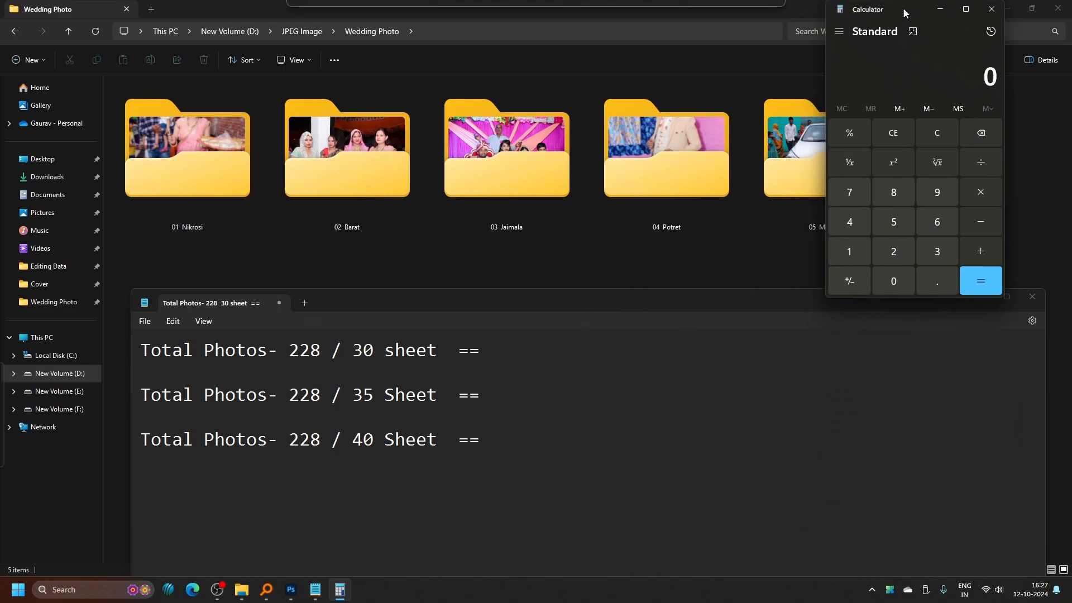
Complete the 30 sheet line in the notes with "3 MD, 27 sheet -".
left_click(496, 358)
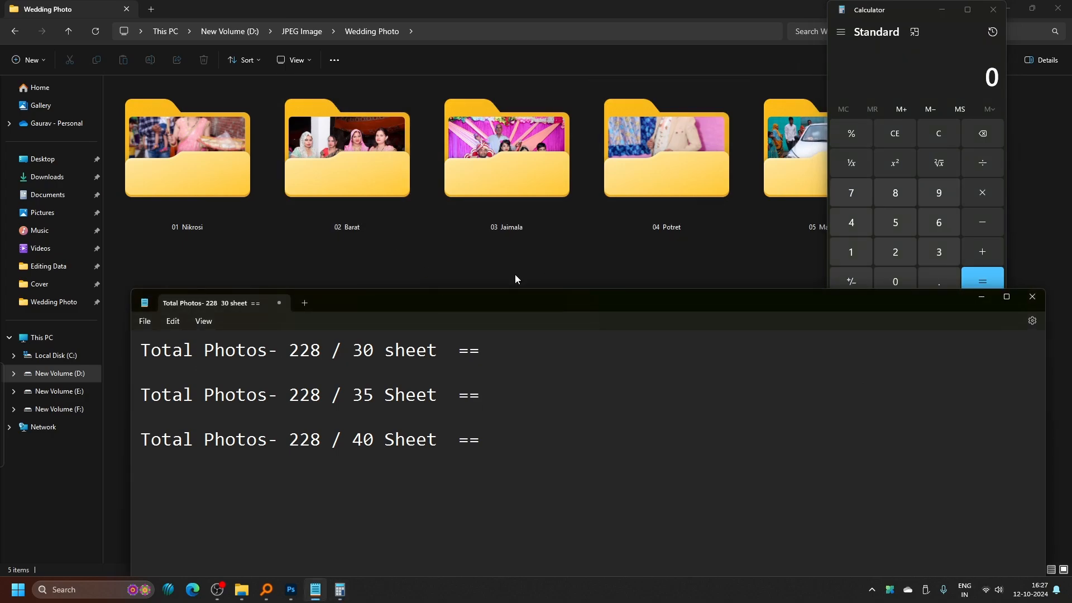
type("3 MD,")
type("27 sheet ")
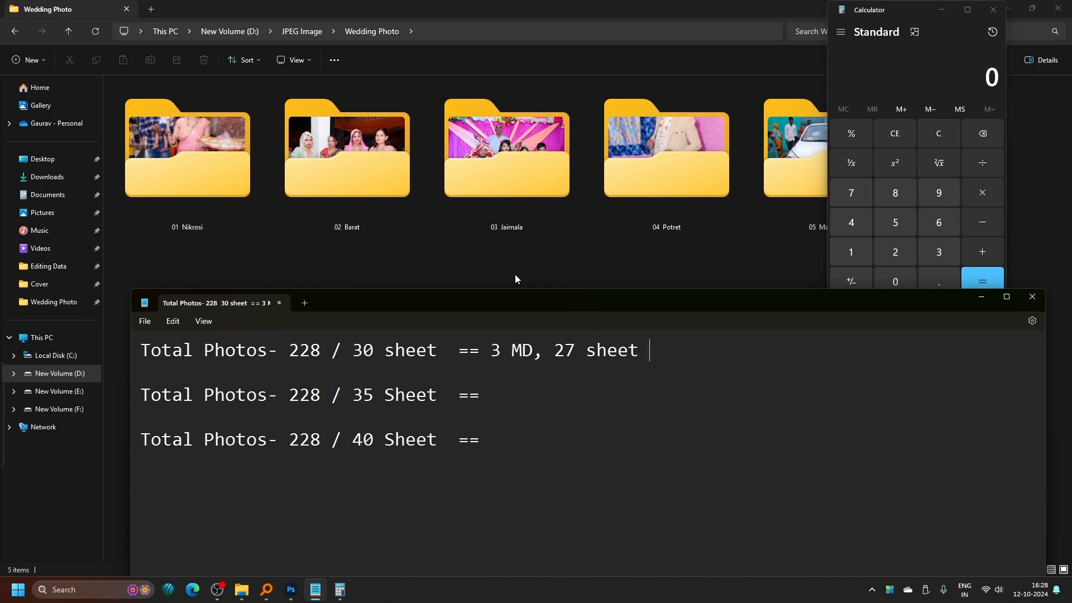
type("-")
Complete the 35 Sheet line with "3 MD, 32 sheet -" and the 40 Sheet line with "5 MD, 35 sheet -".
key("Down")
key("Down")
type("3 MD, 32 sheet -")
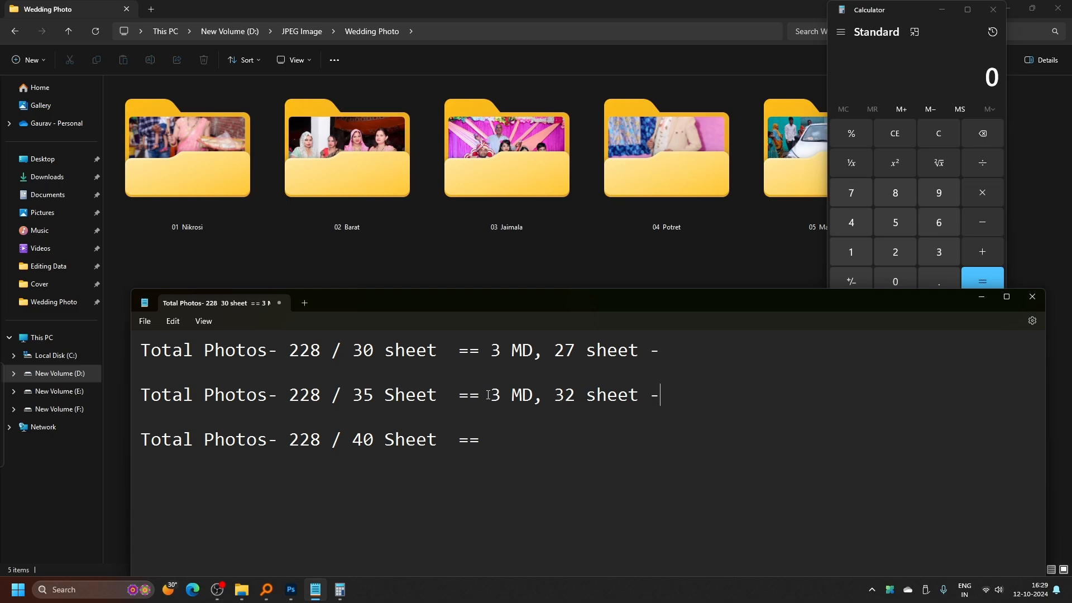
left_click(496, 437)
type(", 35 sheet -")
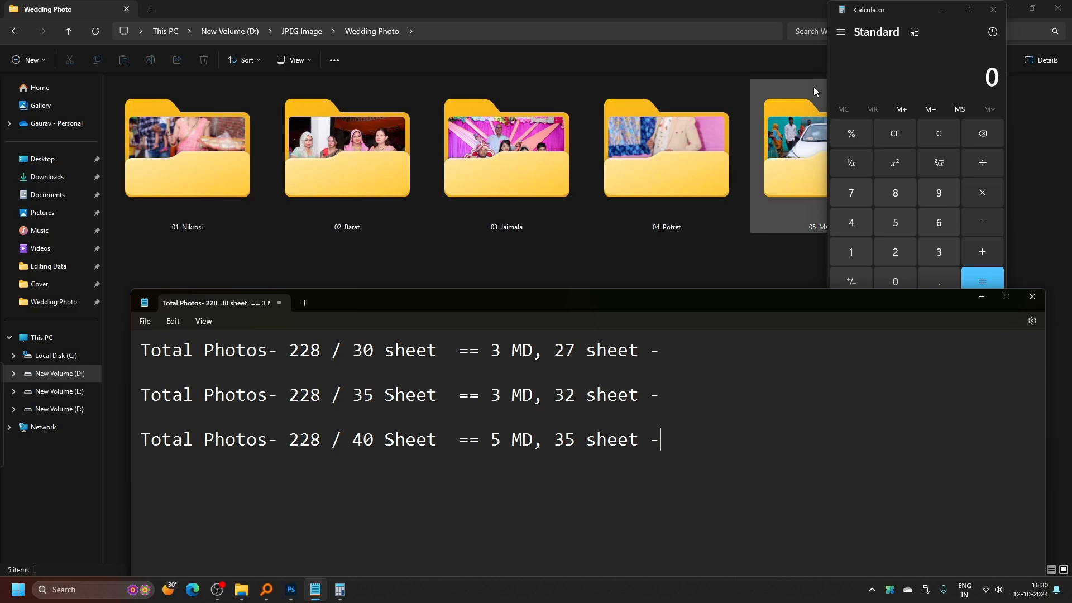
Divide 228 by 27 in Calculator to get the photos per sheet, and return to the notes.
left_click_drag(903, 13, 756, 265)
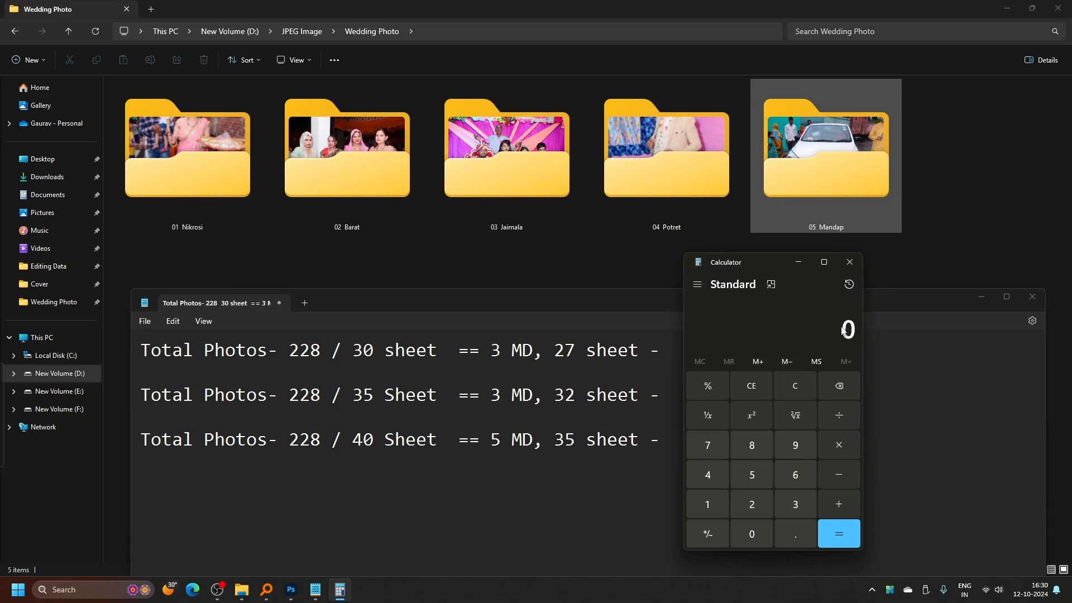
type("228")
key("slash")
type("27")
key("Return")
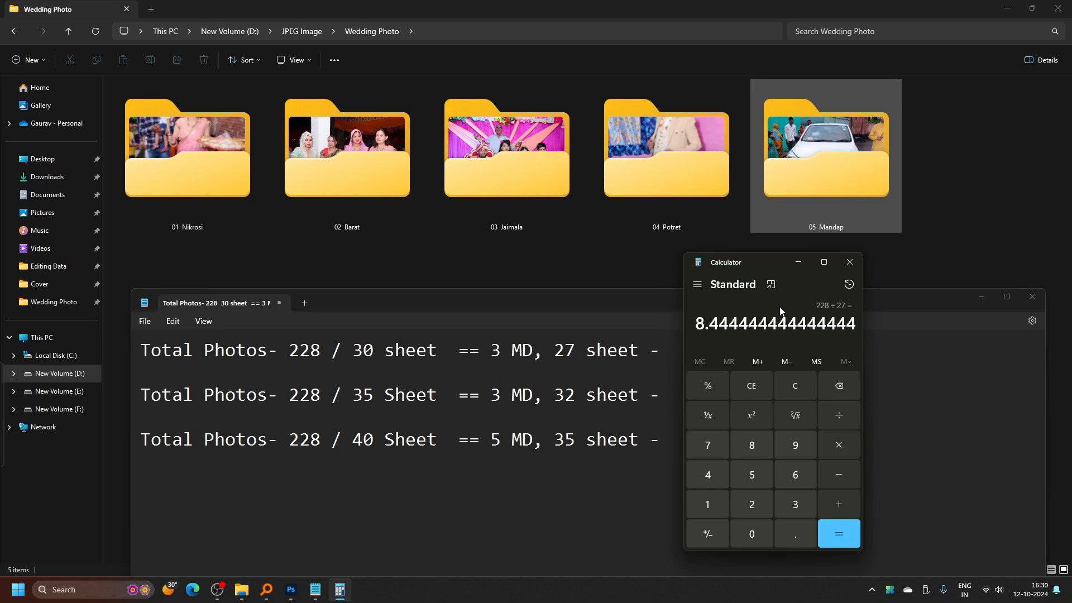
left_click(654, 313)
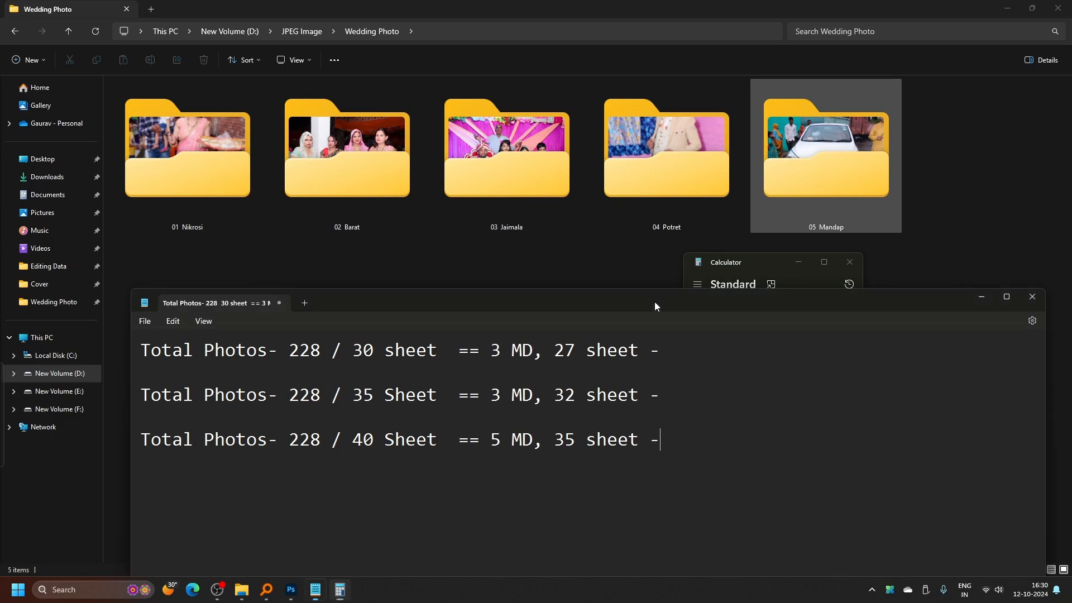
Enter 8.44 at the end of the 30 sheet line, and divide 228 by 32 in Calculator.
type("8.44")
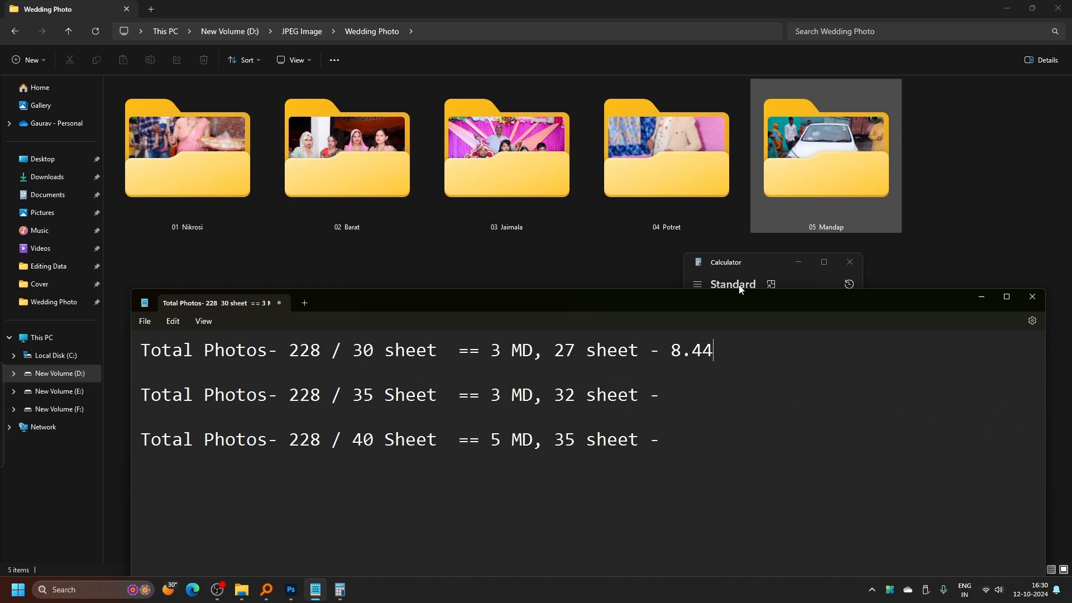
left_click(771, 255)
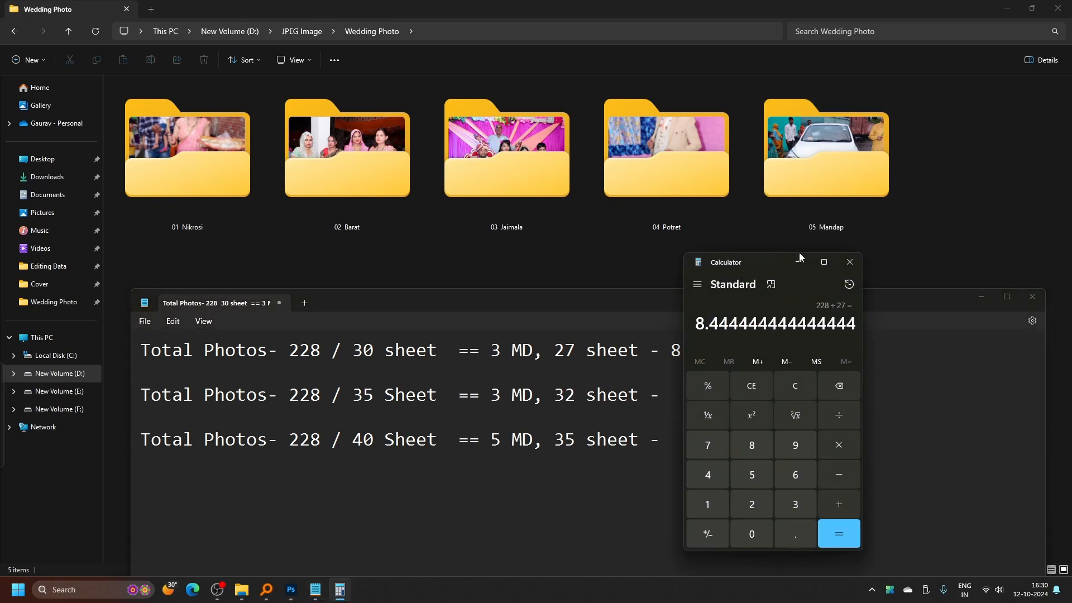
left_click_drag(787, 268, 865, 192)
key("Escape")
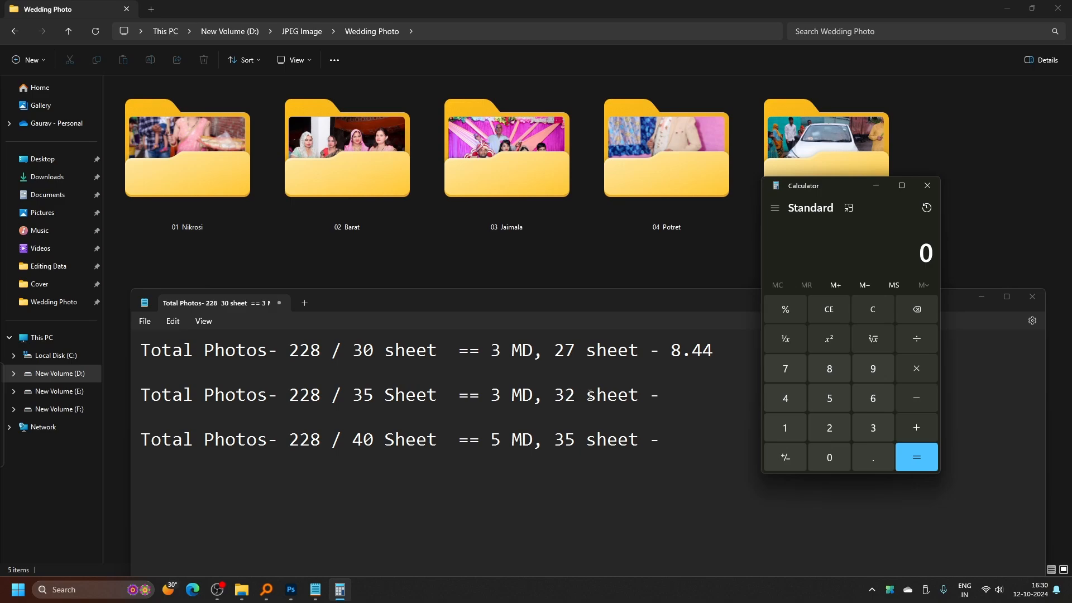
type("2")
type("28/32")
key("Return")
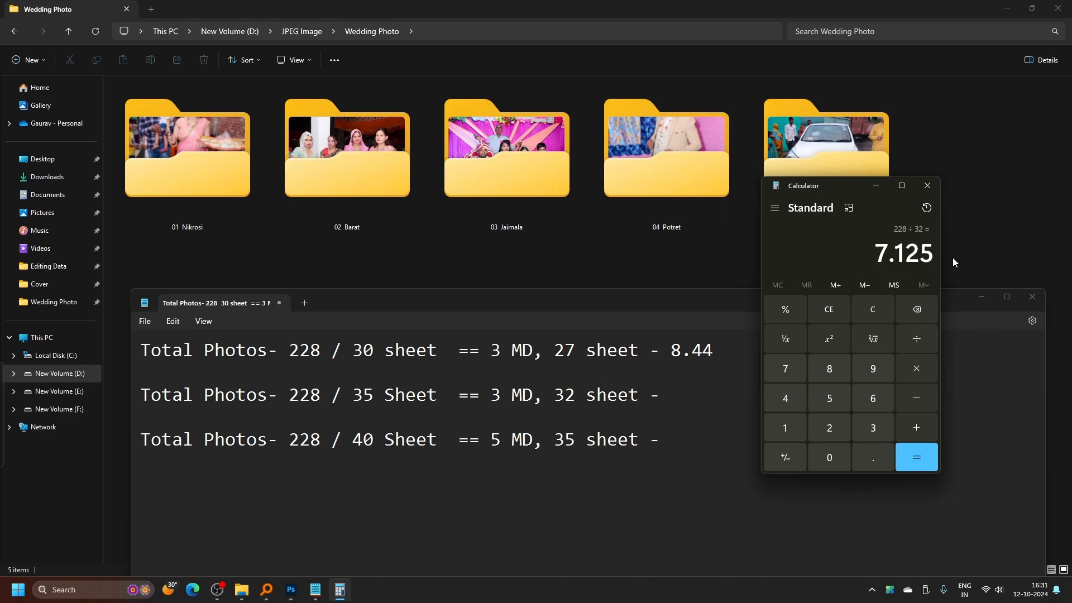
Enter 7.125 at the end of the 35 Sheet line, and divide 228 by 35 in Calculator.
left_click(678, 392)
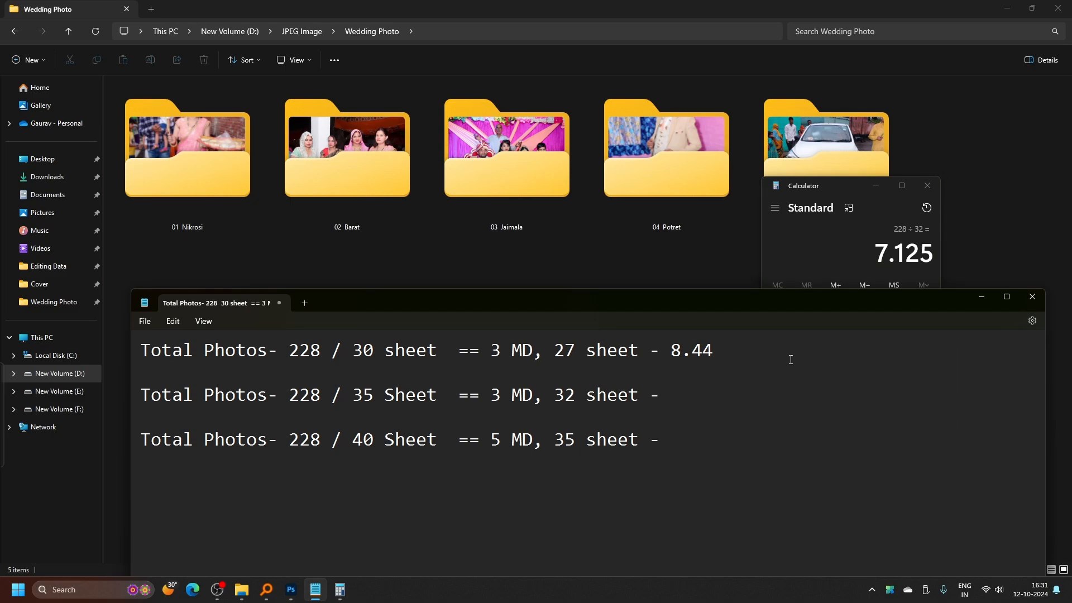
type("7.125")
left_click(855, 188)
key("Escape")
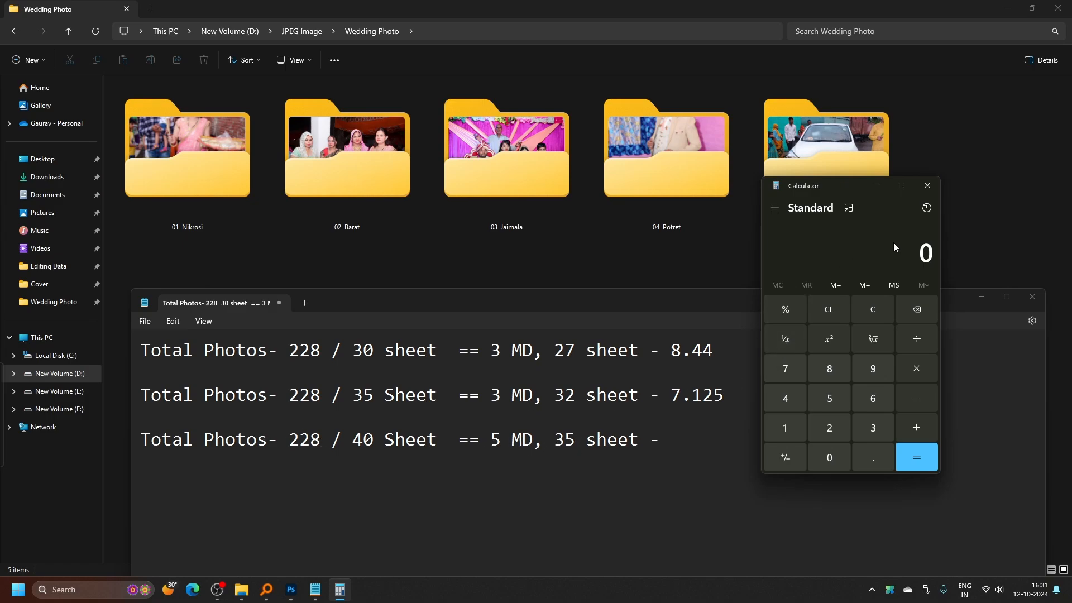
type("28")
key("BackSpace")
type("28")
key("slash")
type("35")
key("Return")
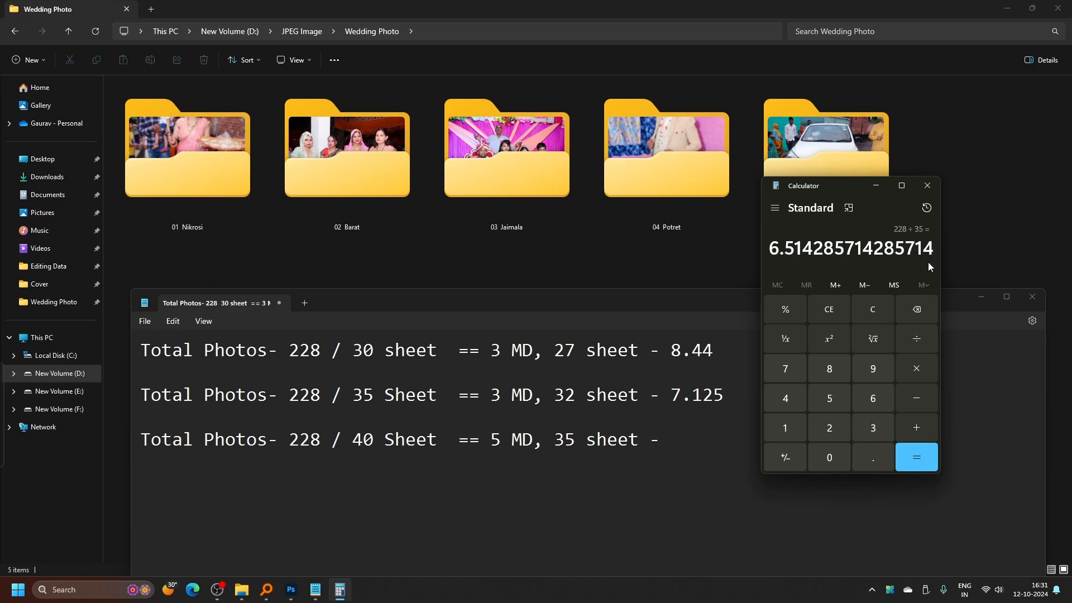
Enter 6.514 at the end of the 40 Sheet line, and extend the 30 sheet result to 8.444.
left_click(690, 459)
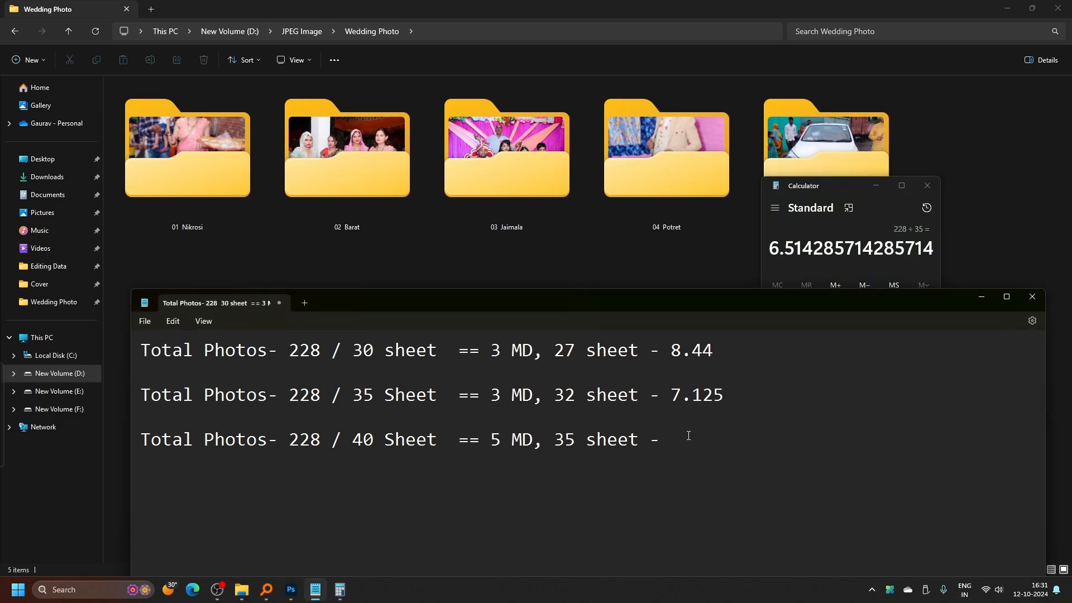
type("6.514")
left_click(713, 351)
type("4")
Move the Calculator and Notepad windows so that all three calculation lines are unobstructed.
left_click_drag(847, 185, 927, 27)
left_click(670, 303)
left_click_drag(629, 305, 595, 257)
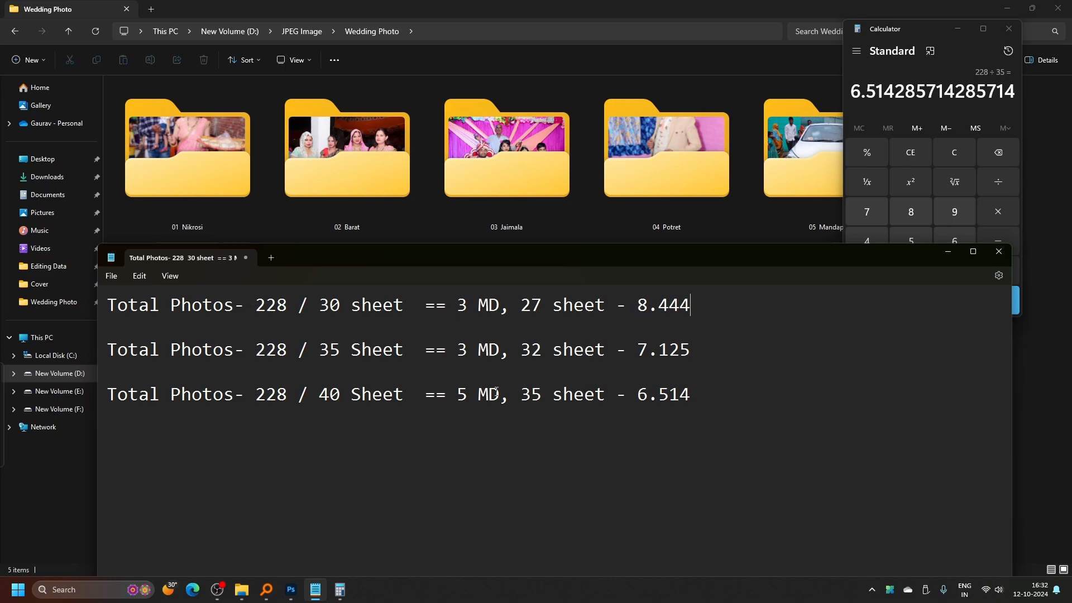
Switch to Everything and review the 12x36 inner page PSD templates from the 2v5h to the 3v5h layouts.
left_click(266, 589)
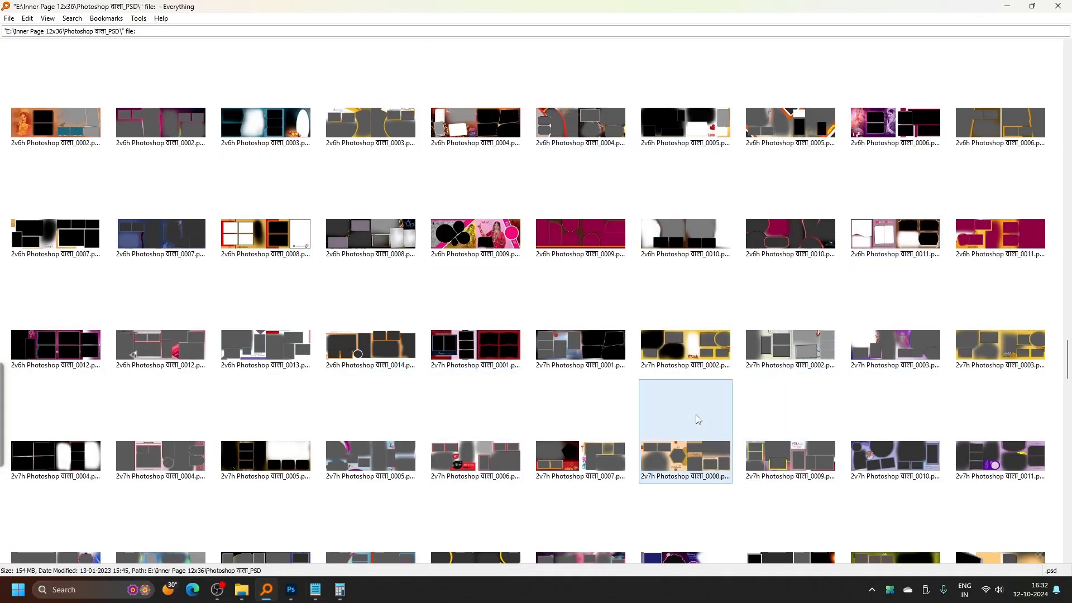
scroll(698, 418, "up", 1)
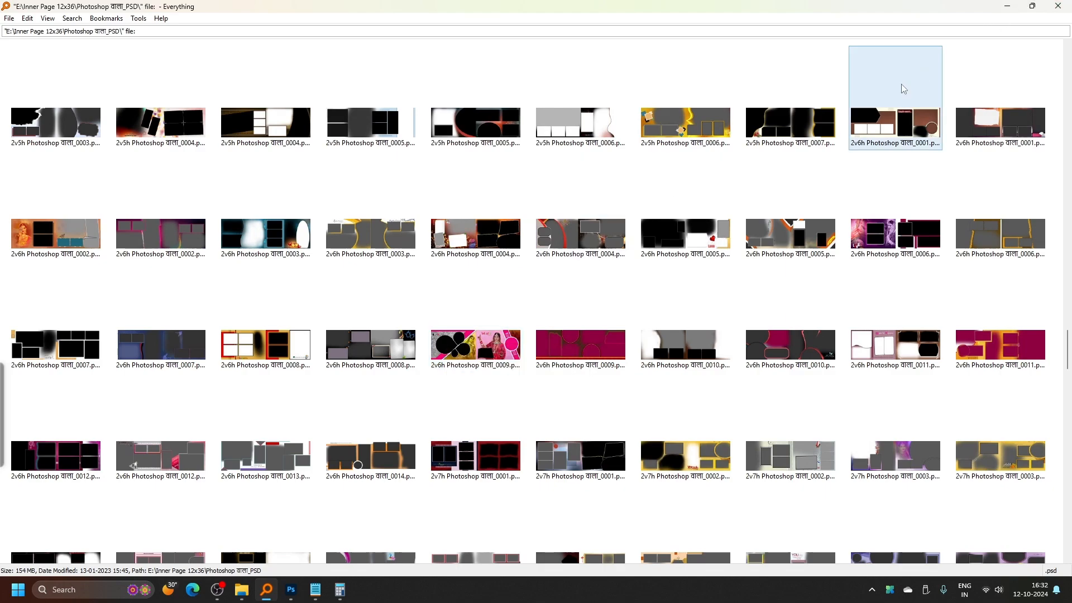
left_click(1006, 6)
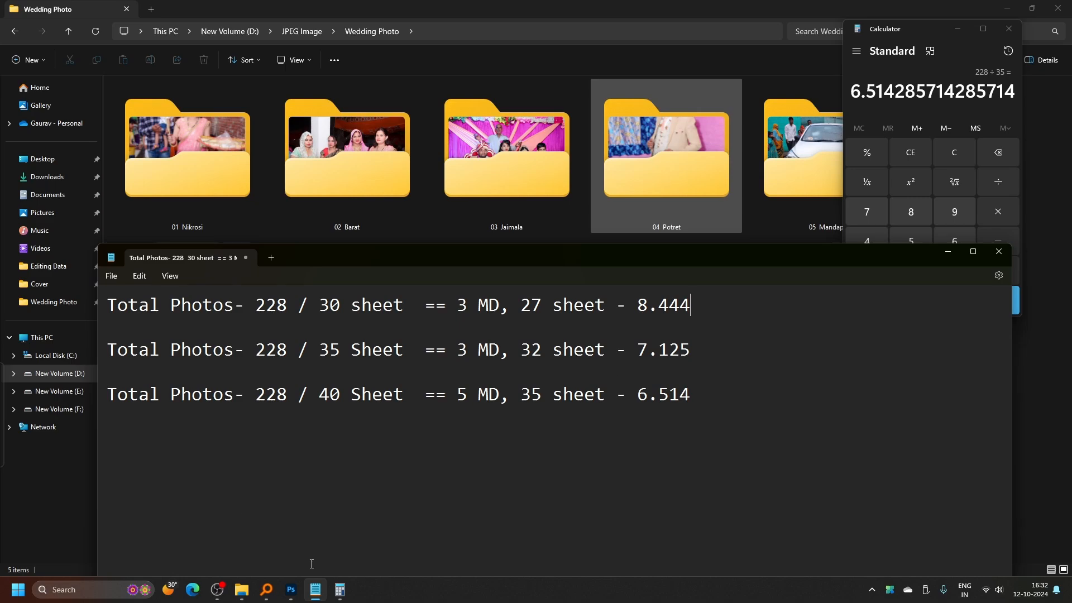
left_click(266, 590)
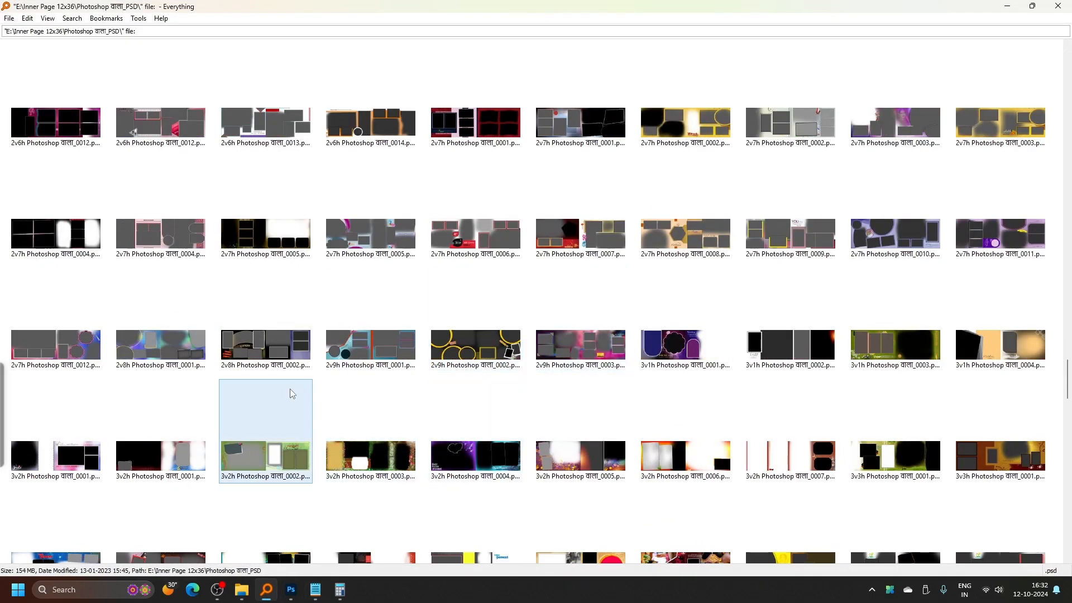
scroll(634, 371, "down", 10)
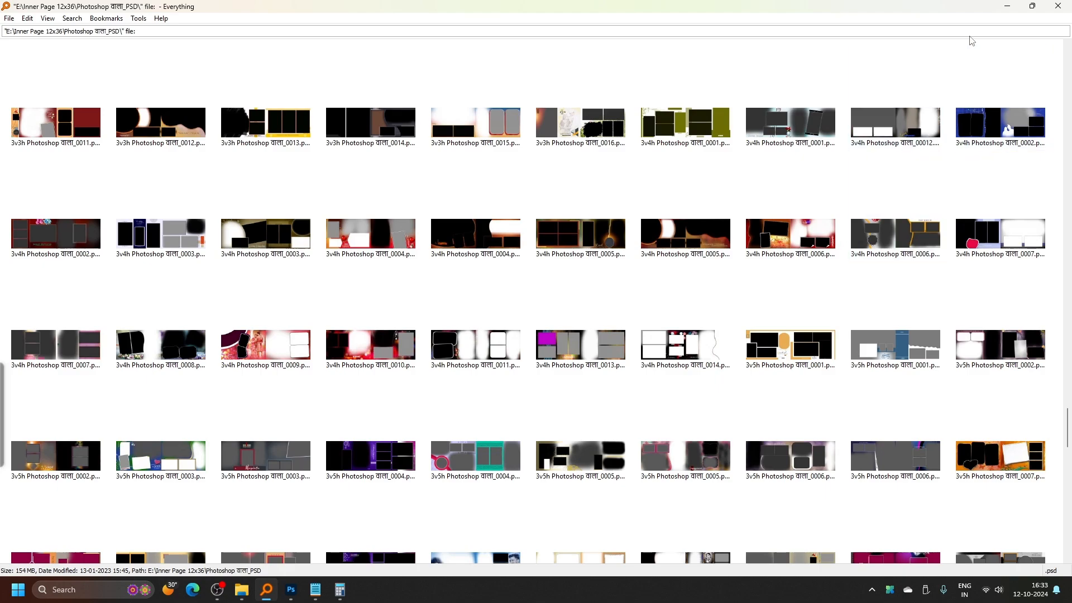
left_click(1007, 6)
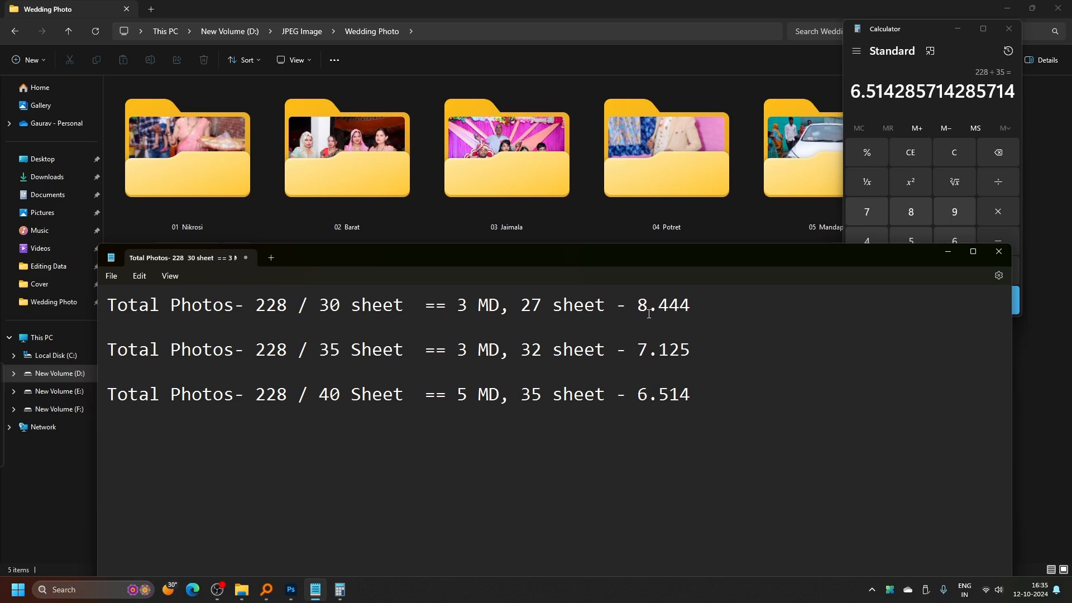
Change the 30 sheet line in the notes to 1 MD, 29 sheet and 8.0000, and close Notepad.
double_click(462, 304)
type("1")
left_click_drag(542, 305, 532, 305)
type("9")
left_click_drag(637, 304, 697, 306)
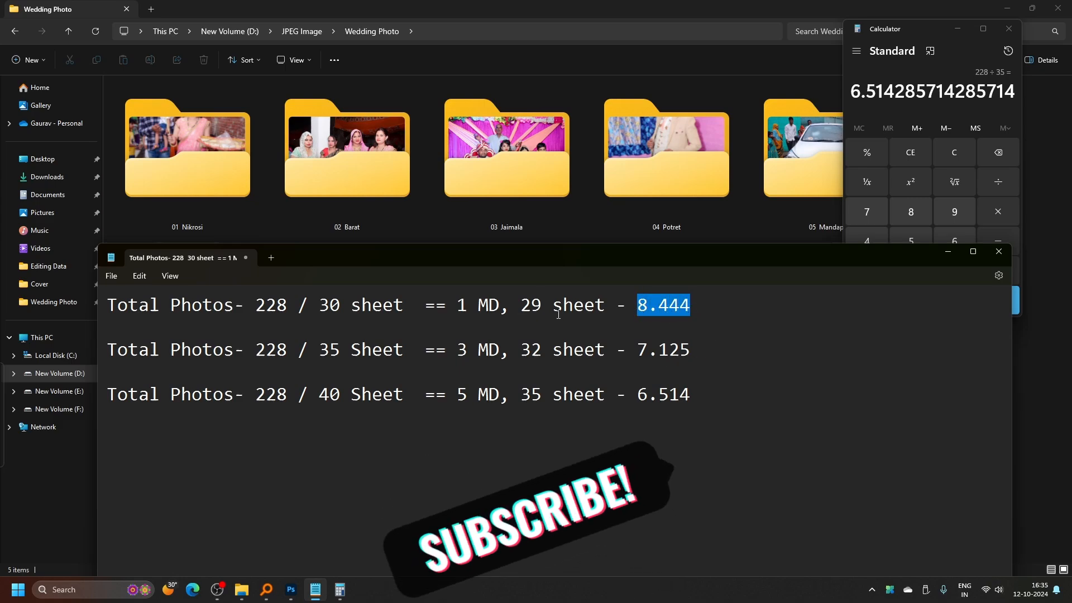
left_click_drag(658, 306, 767, 320)
type("0000")
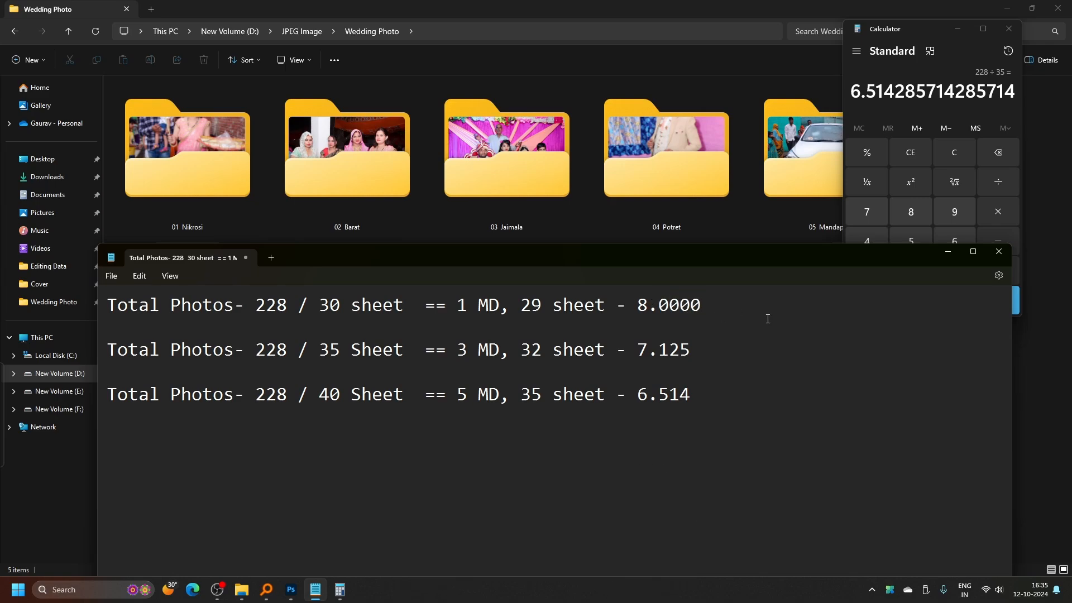
left_click(648, 306)
type("-")
key("alt+F4")
Divide 228 by 36 in Calculator to get the photos per sheet, and close Calculator.
key("Escape")
type("228")
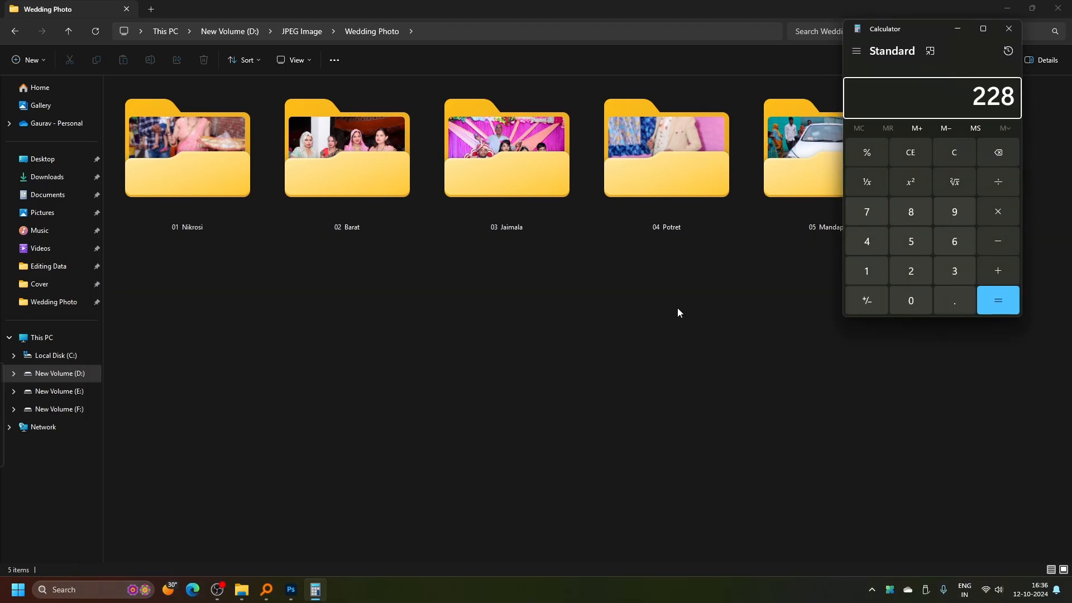
type("/40")
left_click_drag(999, 97, 1038, 102)
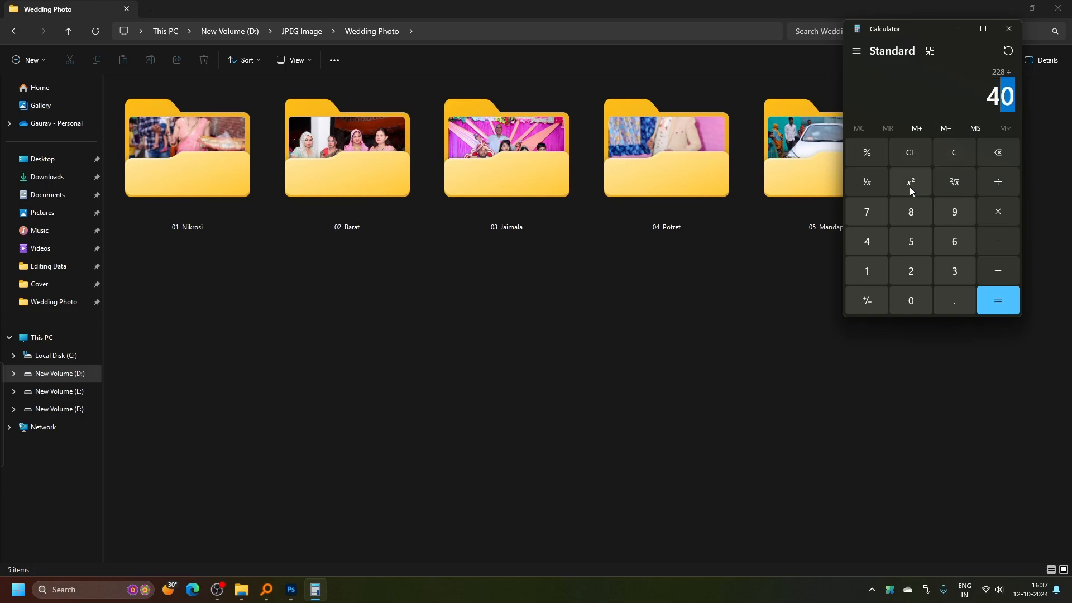
key("BackSpace")
key("BackSpace")
type("36")
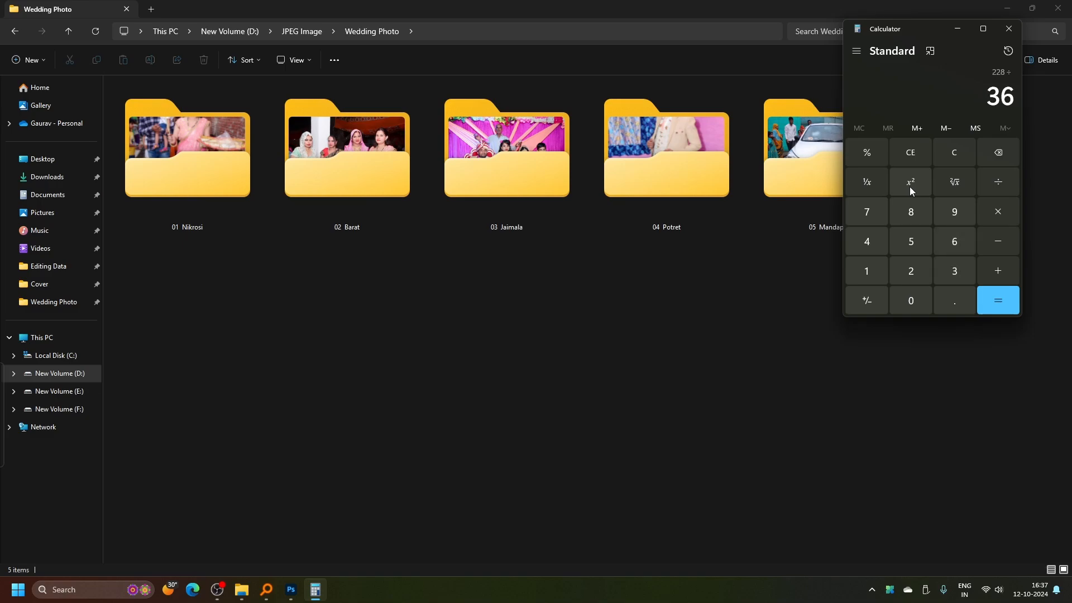
key("Return")
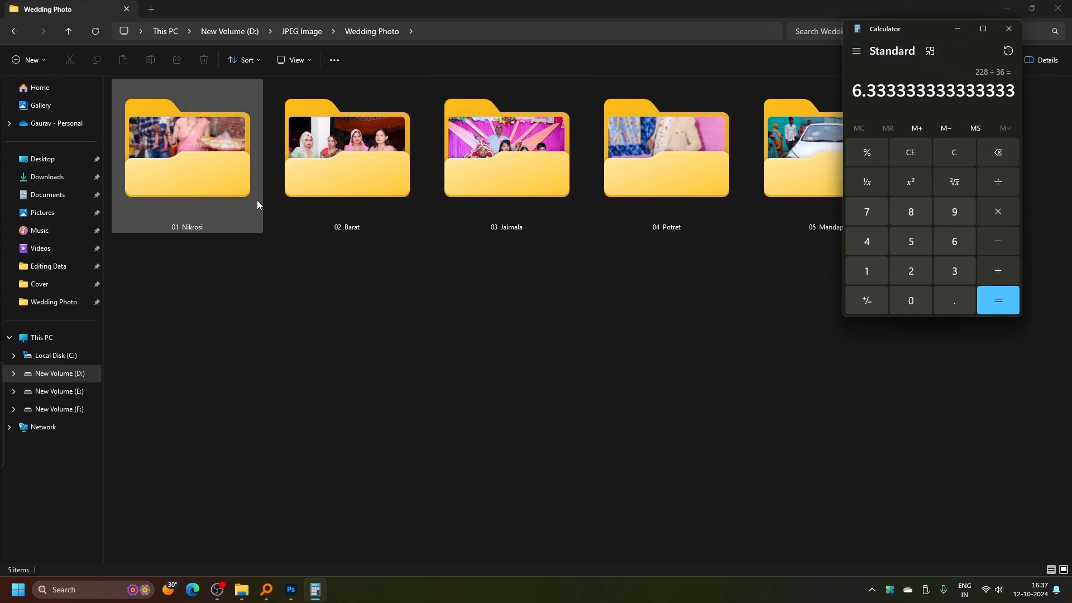
left_click(1008, 29)
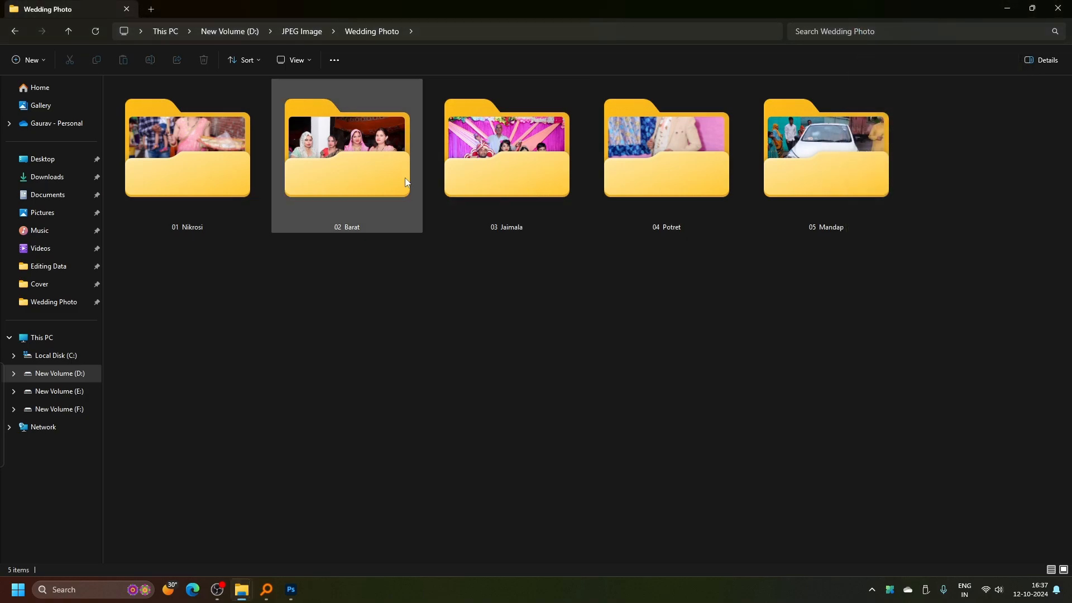
Review the photos in the 03 Jaimala folder, and compare vertical and horizontal shots in 01 Nikrosi using larger thumbnails.
double_click(525, 159)
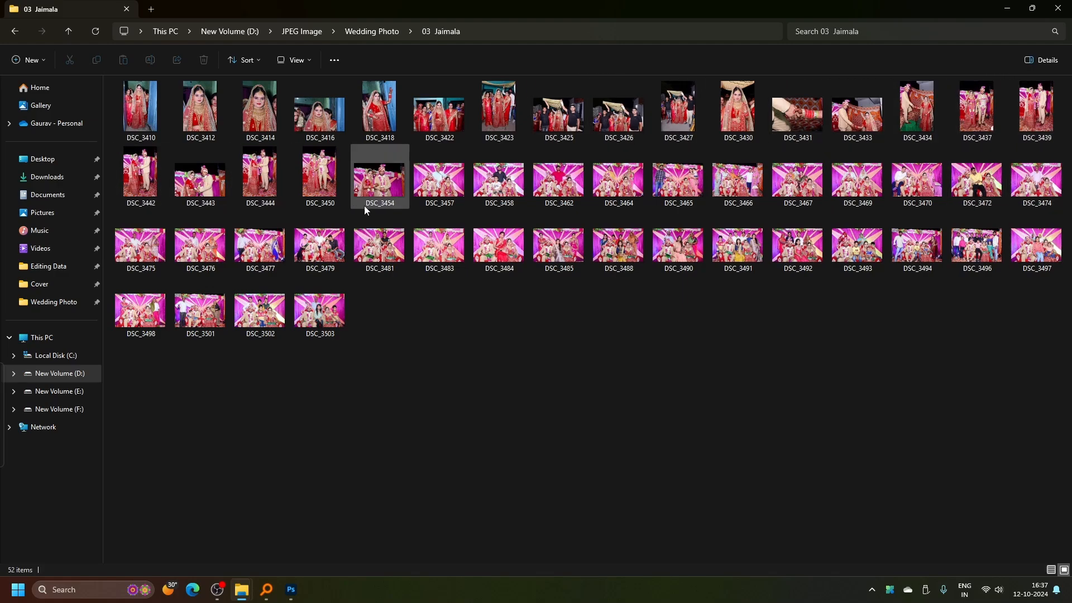
left_click(67, 32)
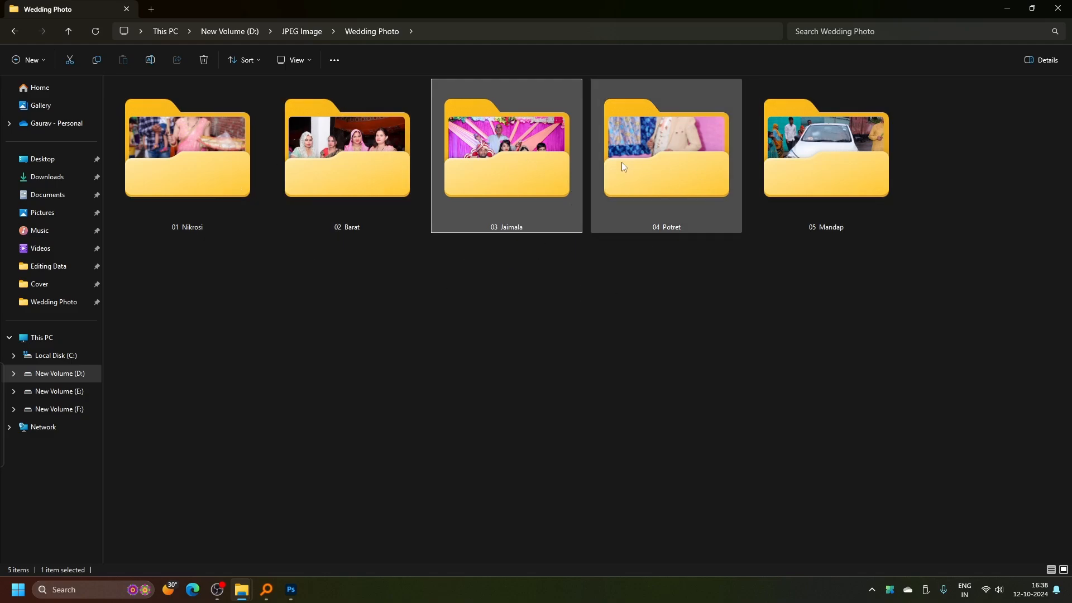
double_click(208, 146)
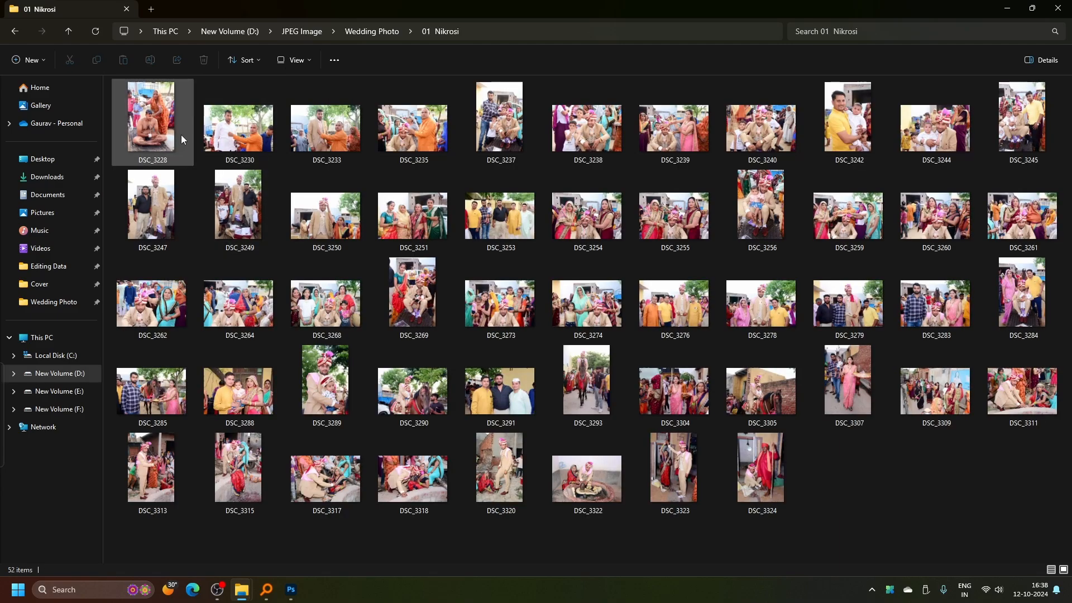
scroll(451, 208, "up", 2, "ctrl")
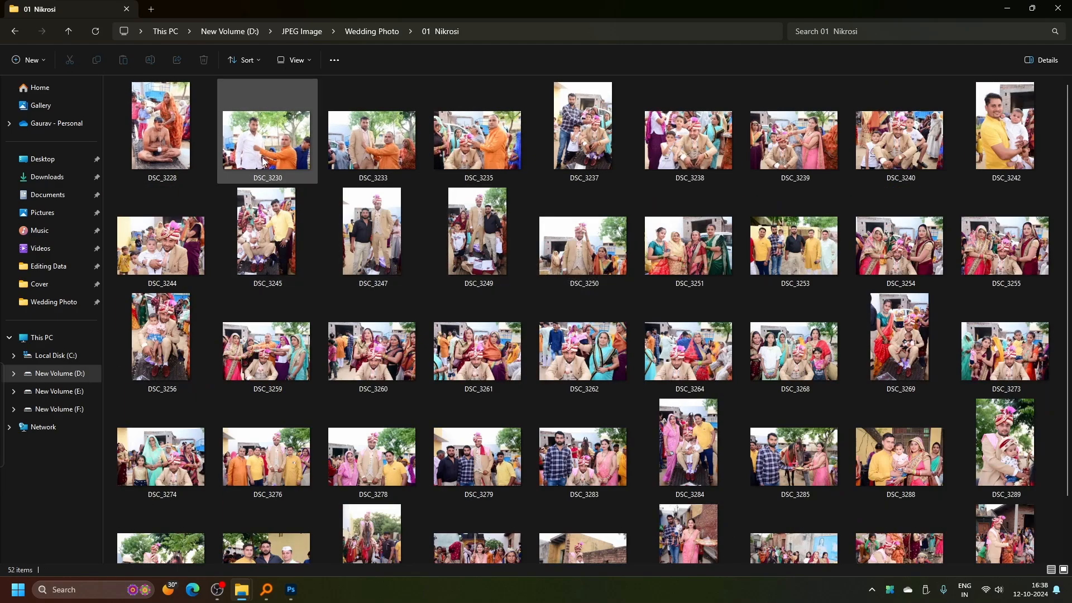
left_click(175, 133)
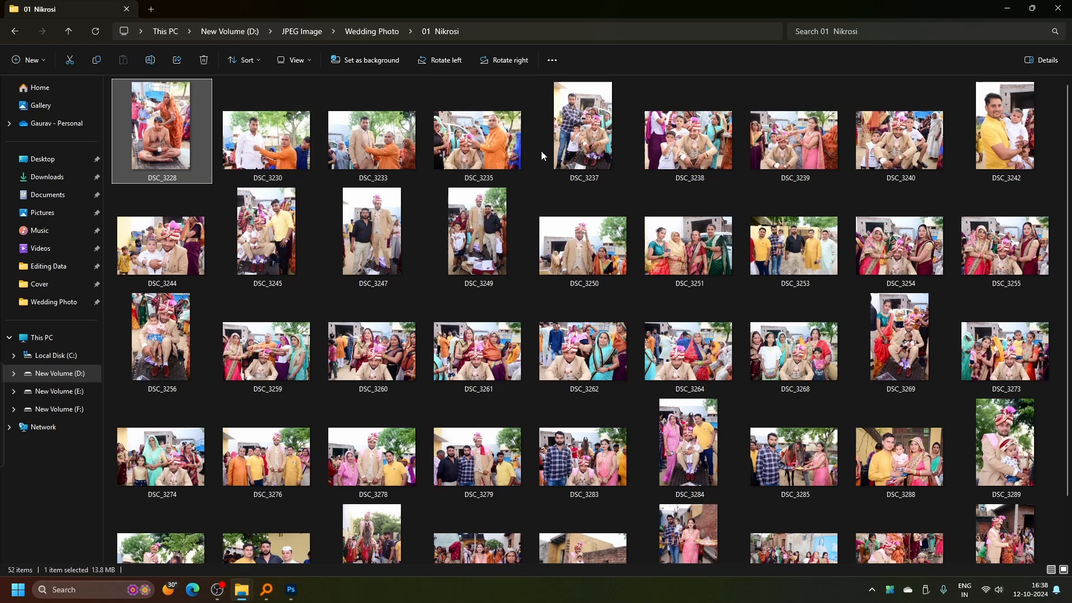
left_click(602, 139)
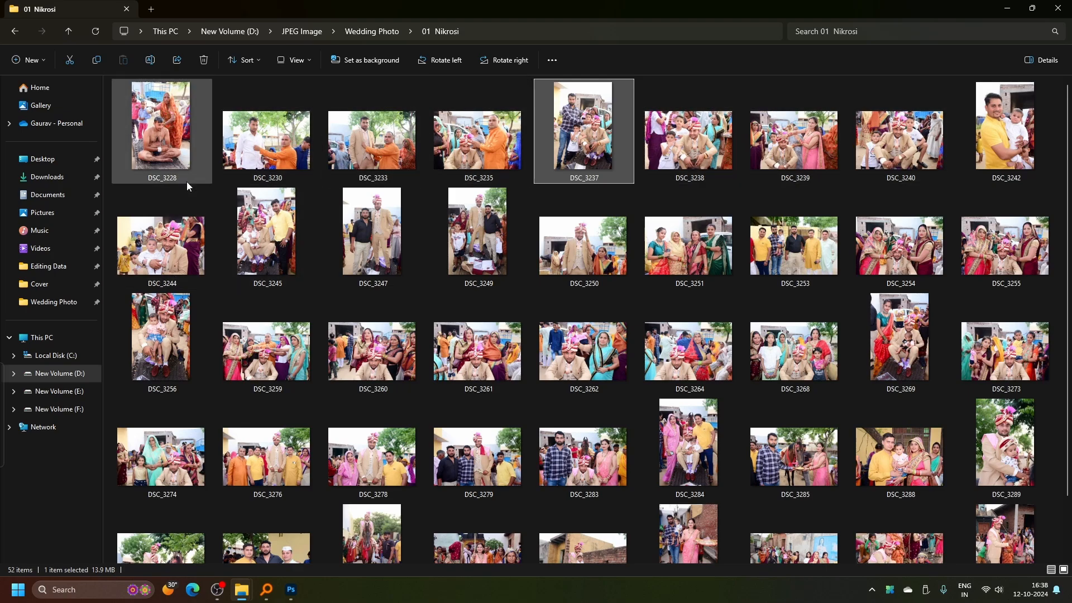
left_click(697, 142)
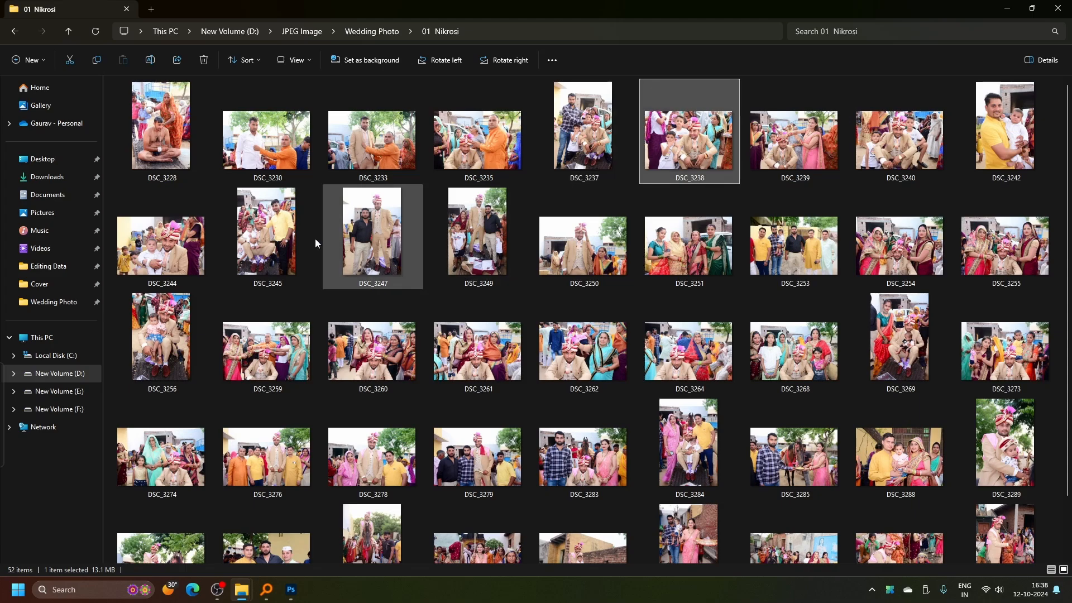
left_click(176, 256)
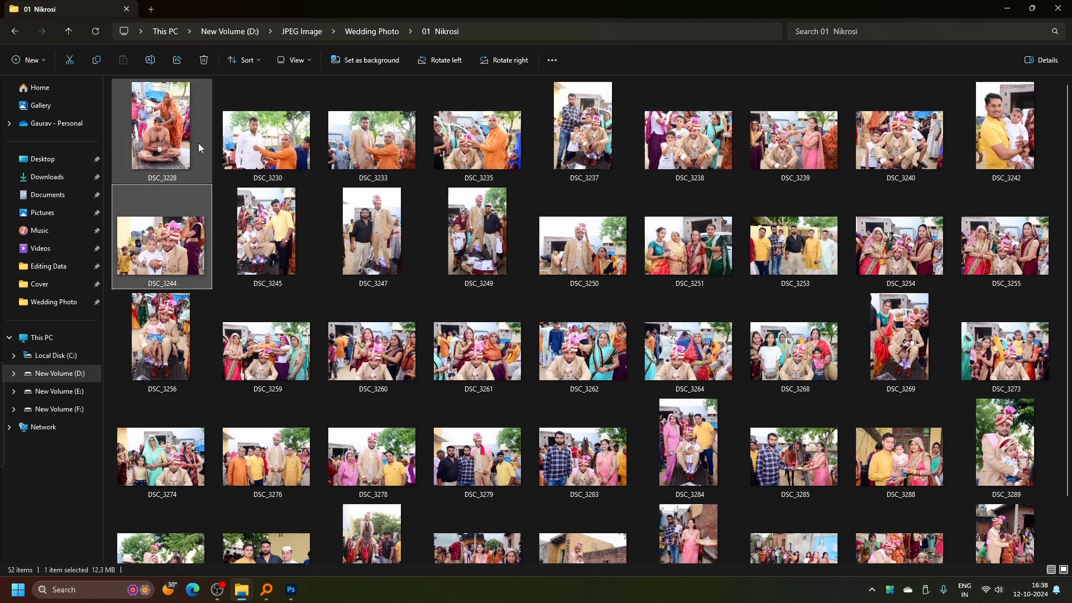
left_click(169, 124)
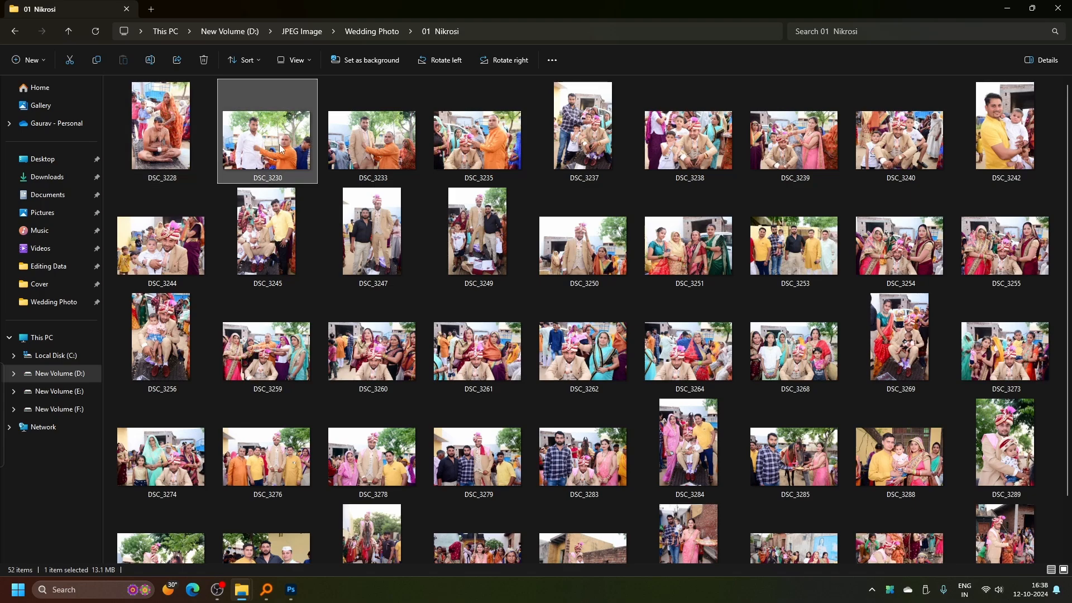
left_click(495, 154)
left_click(587, 130)
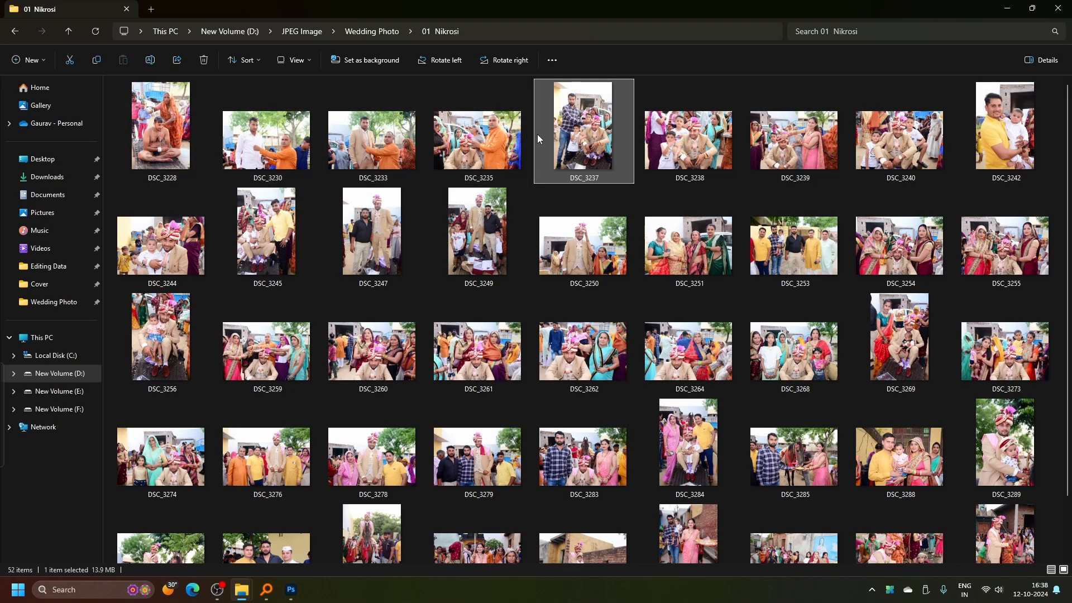
Switch to Everything and browse the PSD templates for the 1v6h and 1v7h layouts.
left_click(268, 592)
scroll(790, 265, "down", 5)
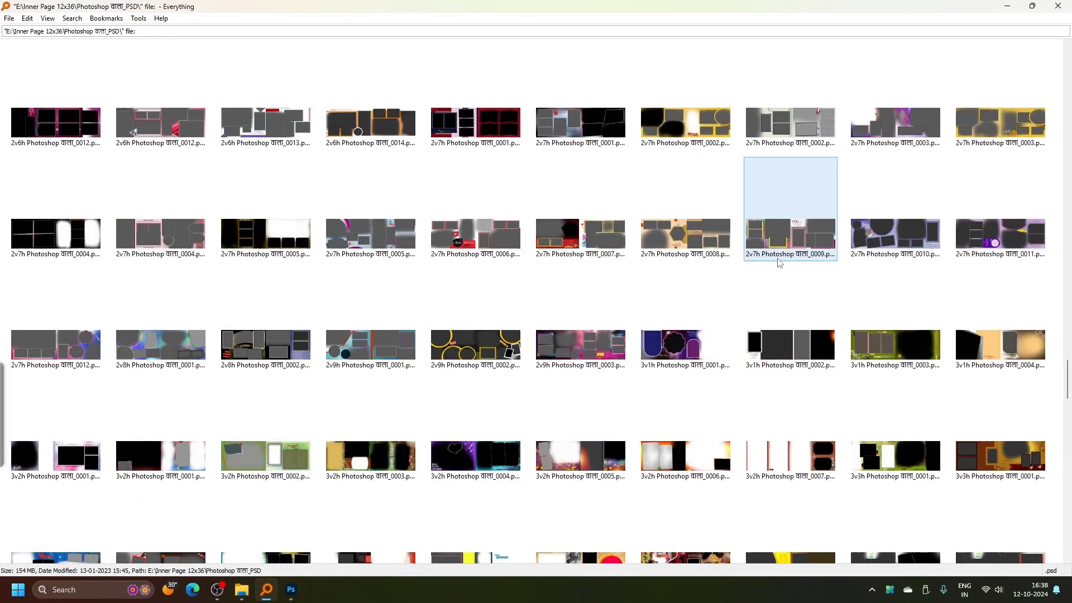
scroll(779, 262, "up", 10)
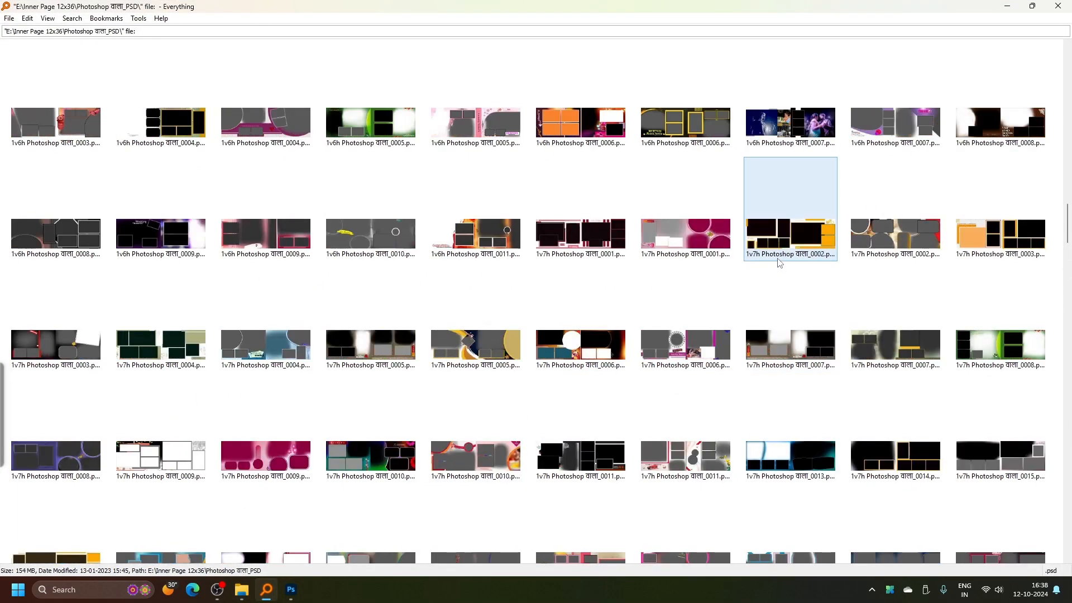
scroll(780, 260, "down", 1)
scroll(781, 258, "up", 1)
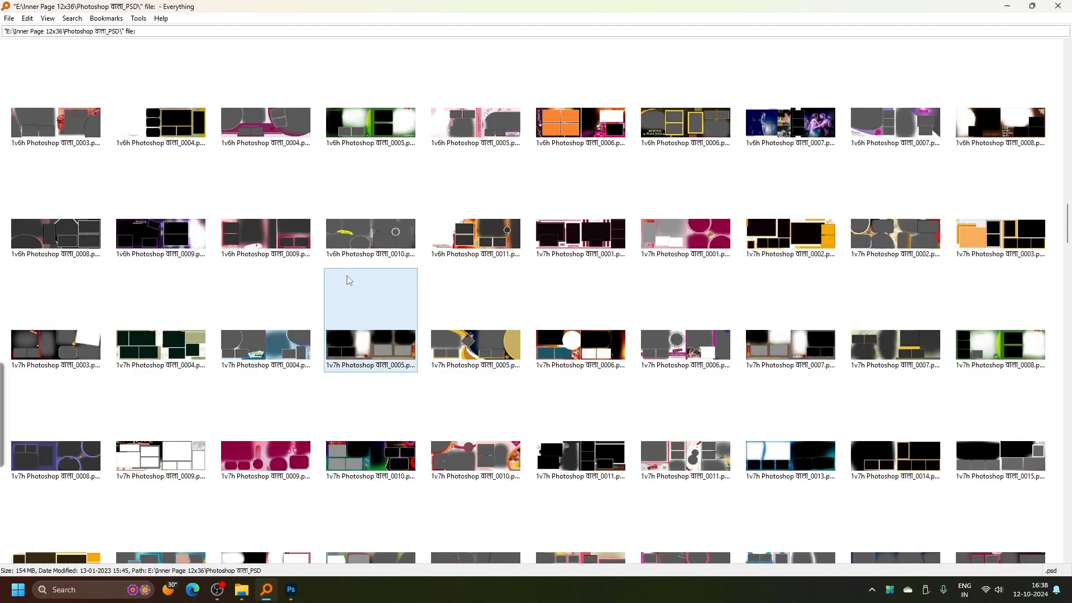
Browse the PSD templates to the 2v4h layouts, and open 2v4h Photoshop वाला_0013.psd in Photoshop.
scroll(458, 356, "down", 2)
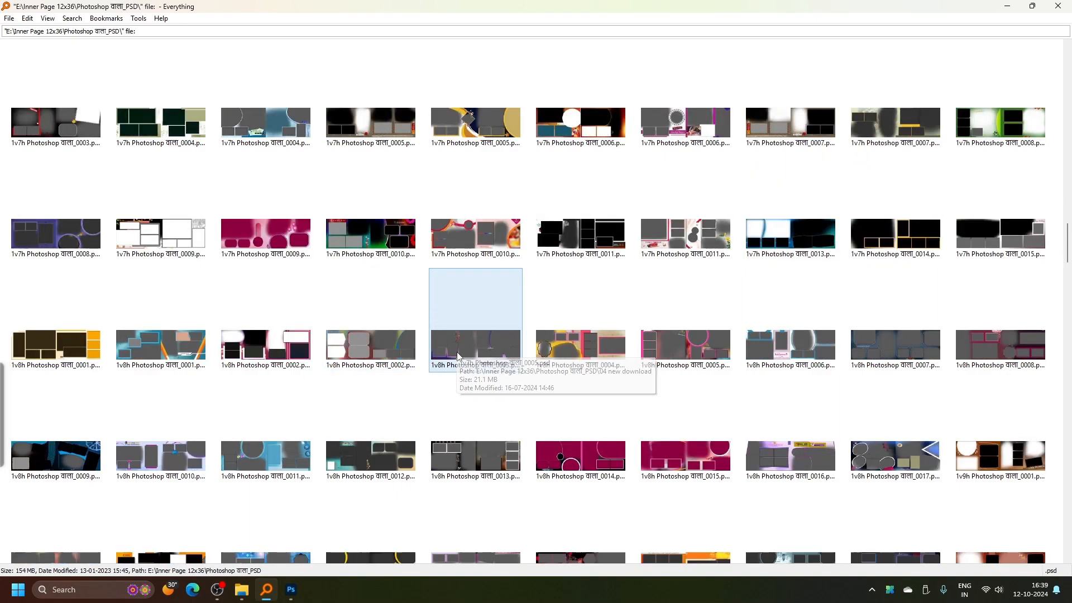
scroll(458, 356, "down", 10)
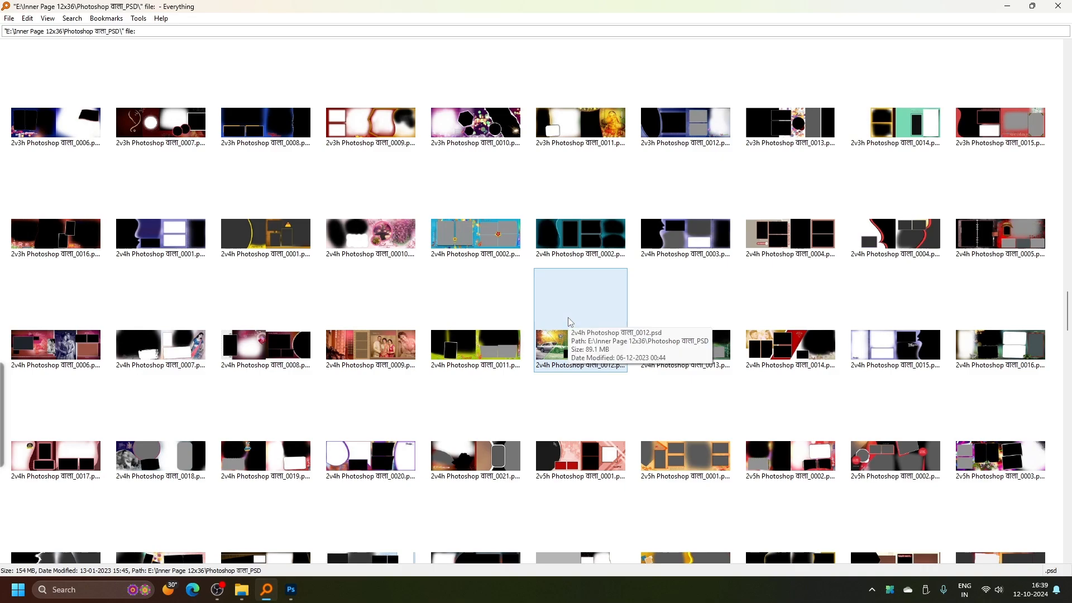
scroll(570, 321, "down", 1)
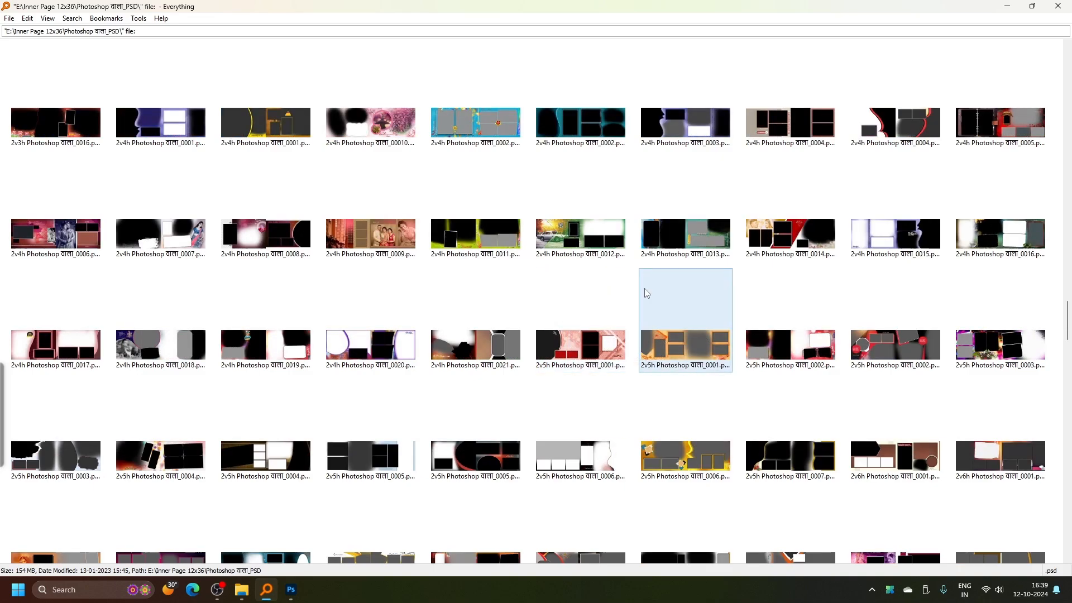
double_click(688, 229)
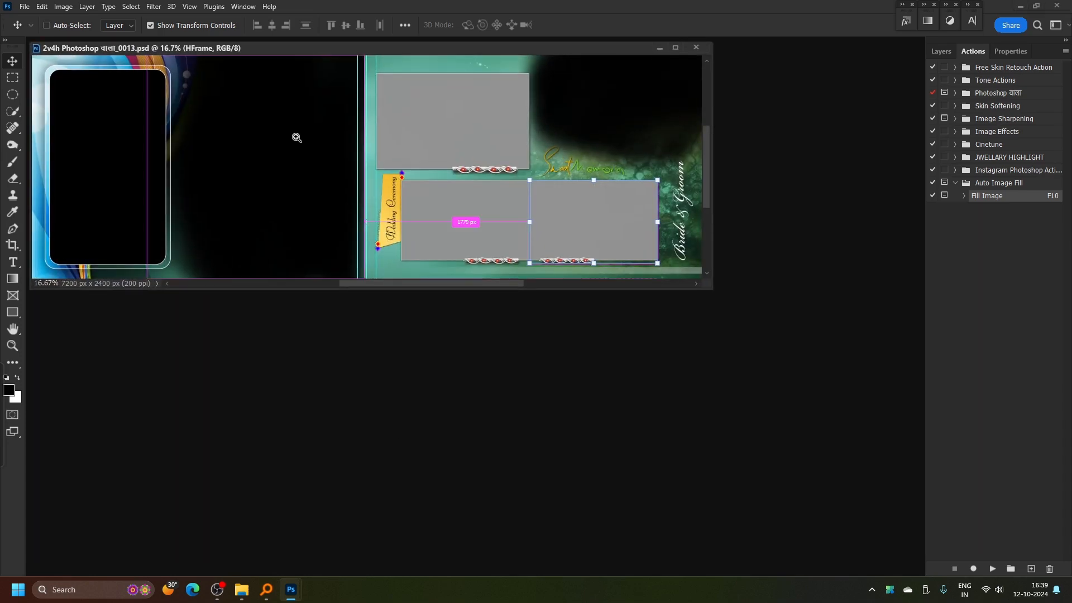
right_click(302, 106)
left_click(312, 112)
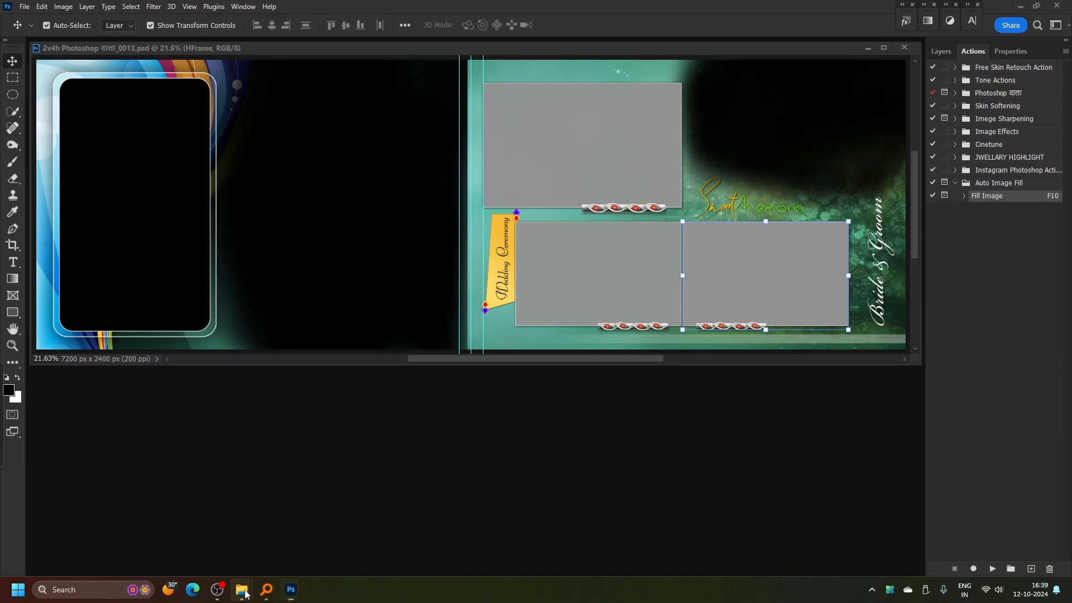
Check the photos in the 01 Nikrosi folder in File Explorer, and return to the template in Photoshop.
mouse_move(241, 589)
left_click(362, 535)
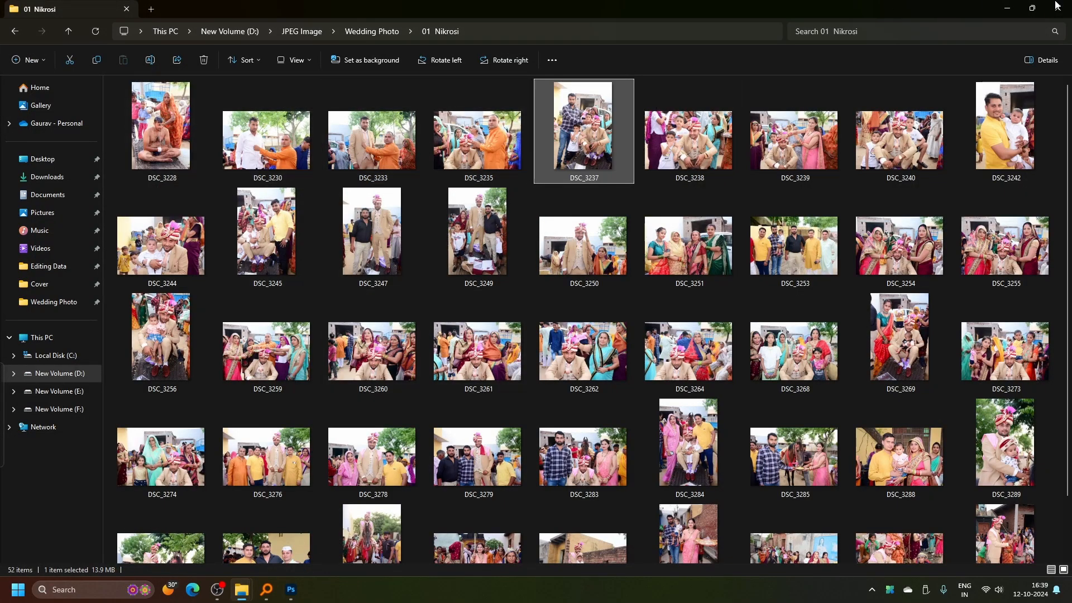
left_click(1007, 9)
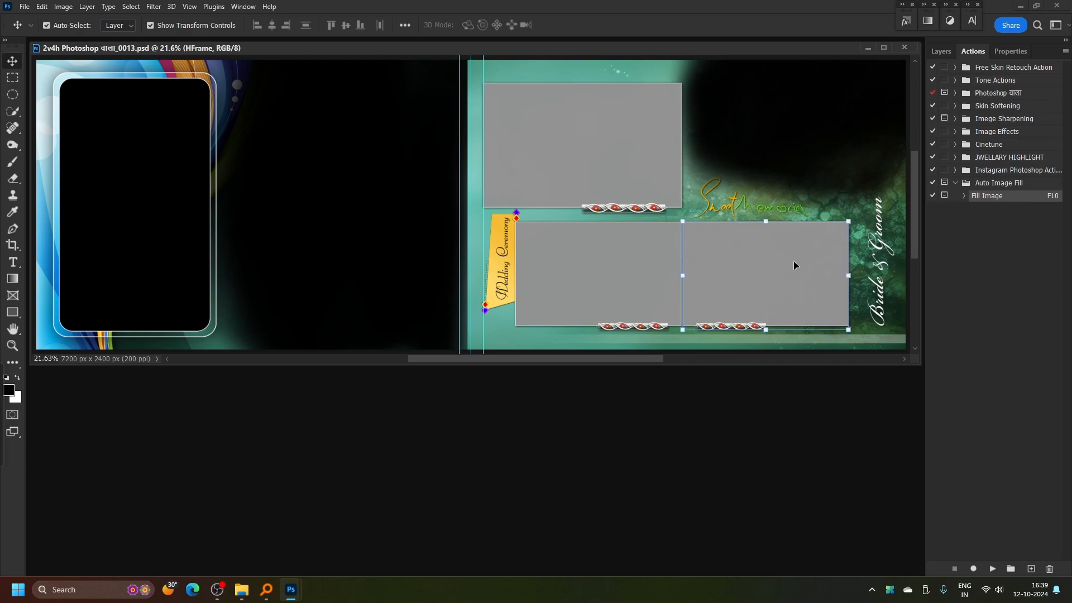
Delete the two lower grey photo frames with their outlines and ornaments, and delete the Bride & Groom text.
key("Delete")
key("Delete")
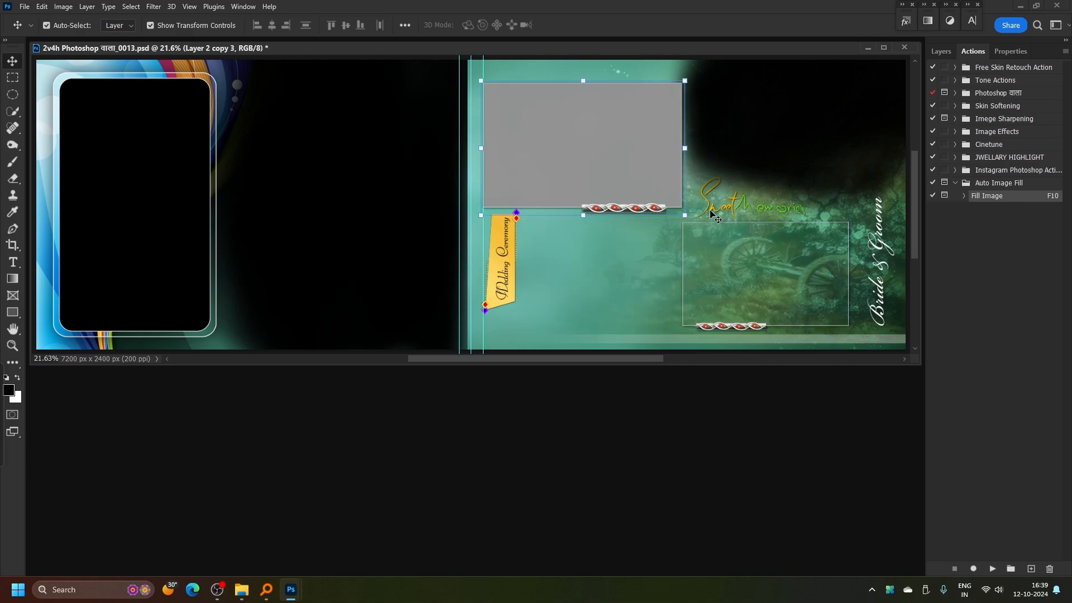
left_click(768, 225)
key("Delete")
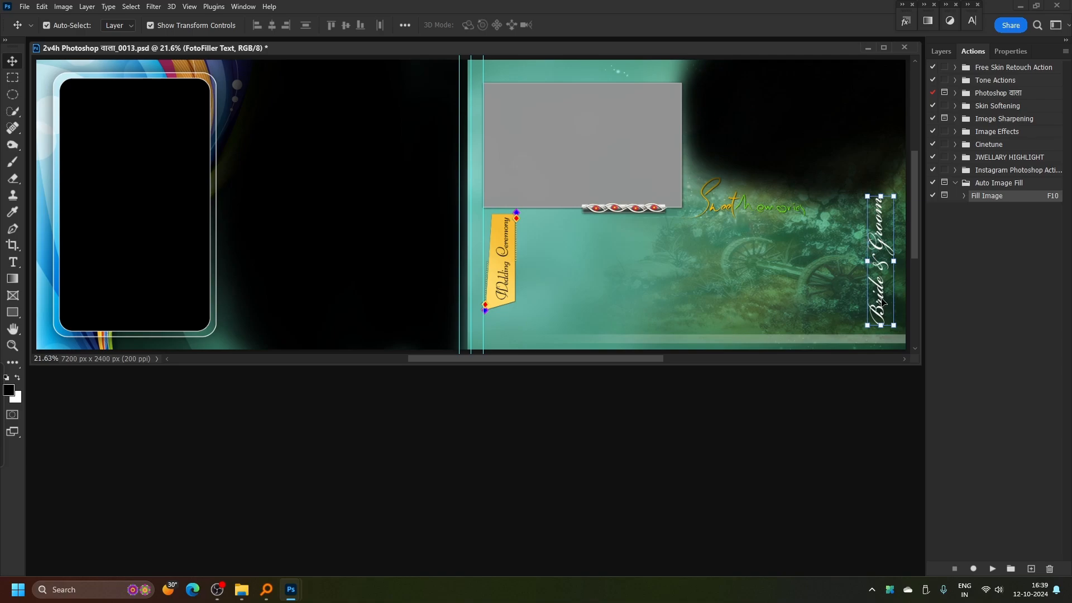
key("Delete")
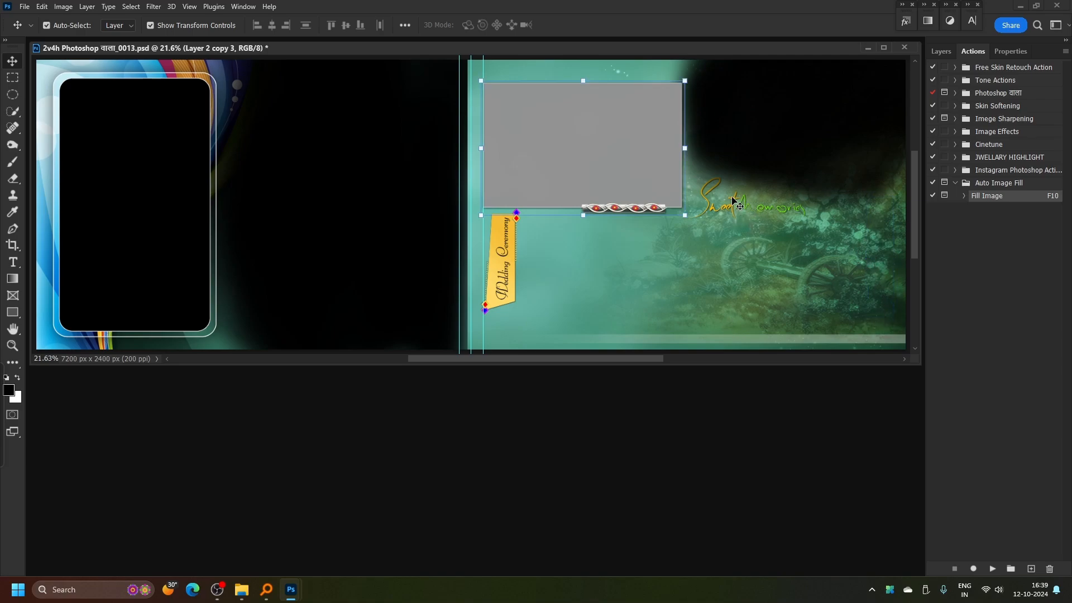
Move the Sweet Memories text layer to the lower right corner of the album spread.
left_click(732, 201)
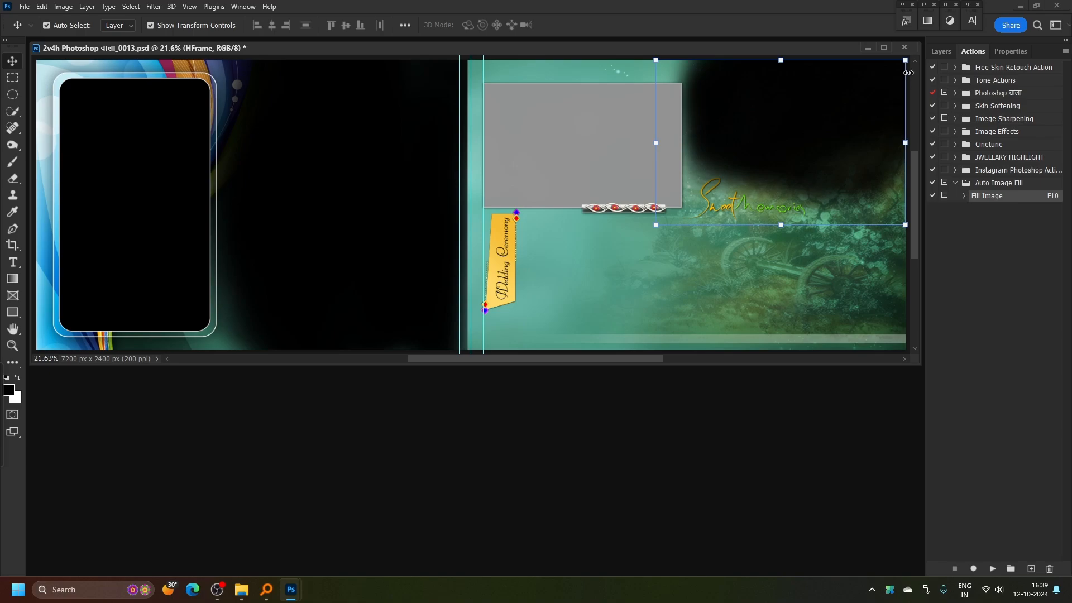
left_click(935, 52)
left_click(1012, 294)
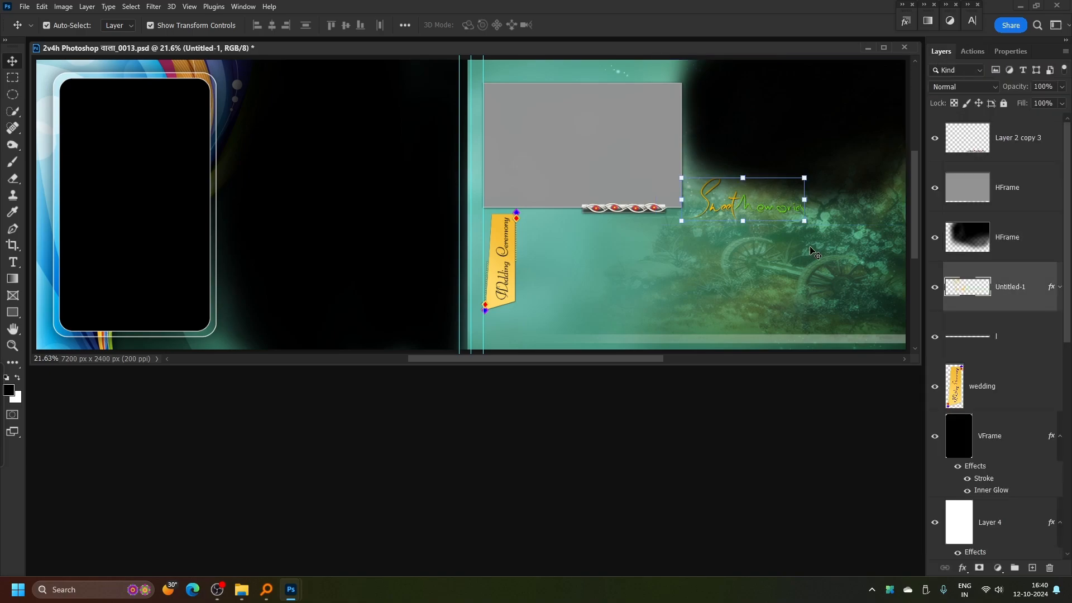
key("ctrl+t")
left_click_drag(712, 203, 803, 322)
key("Return")
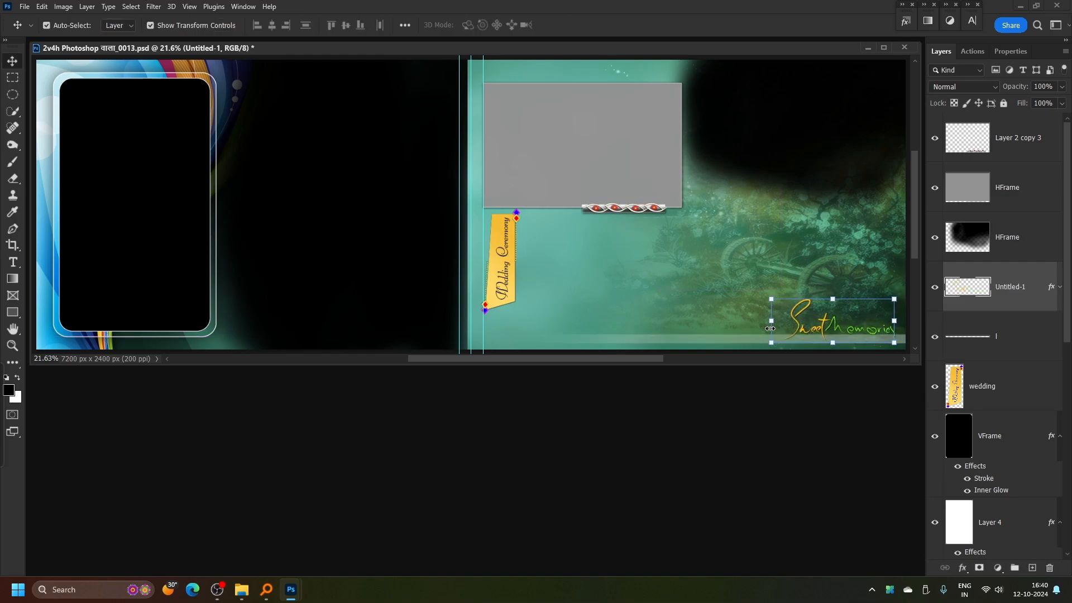
Delete the pale strip along the spread's bottom edge and the Wedding Ceremony label, and nudge the Sweet Memories text slightly down.
left_click(713, 342)
key("Delete")
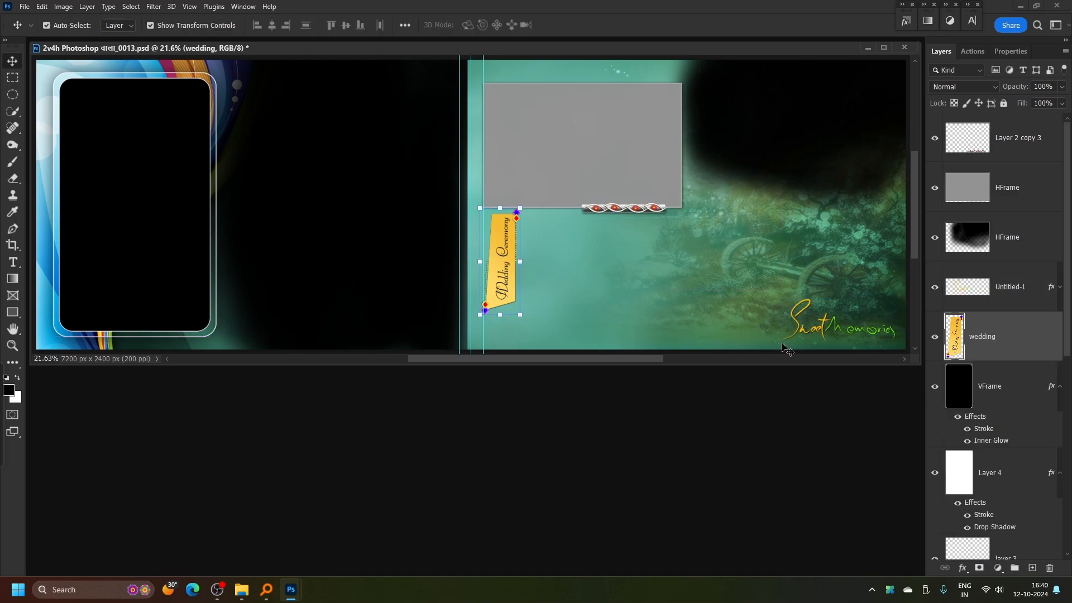
left_click(802, 312)
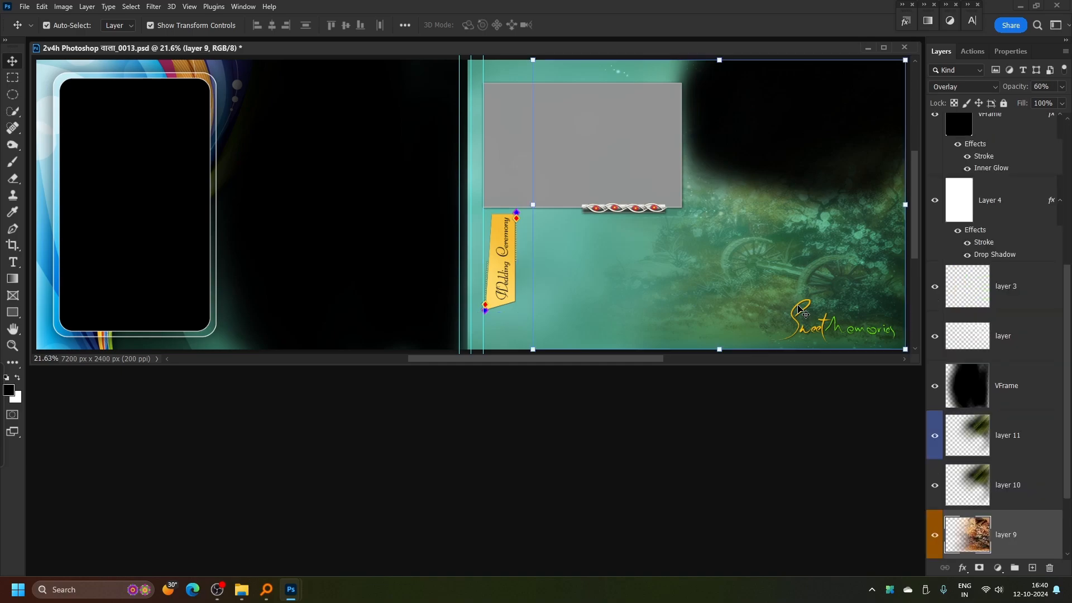
left_click(810, 309)
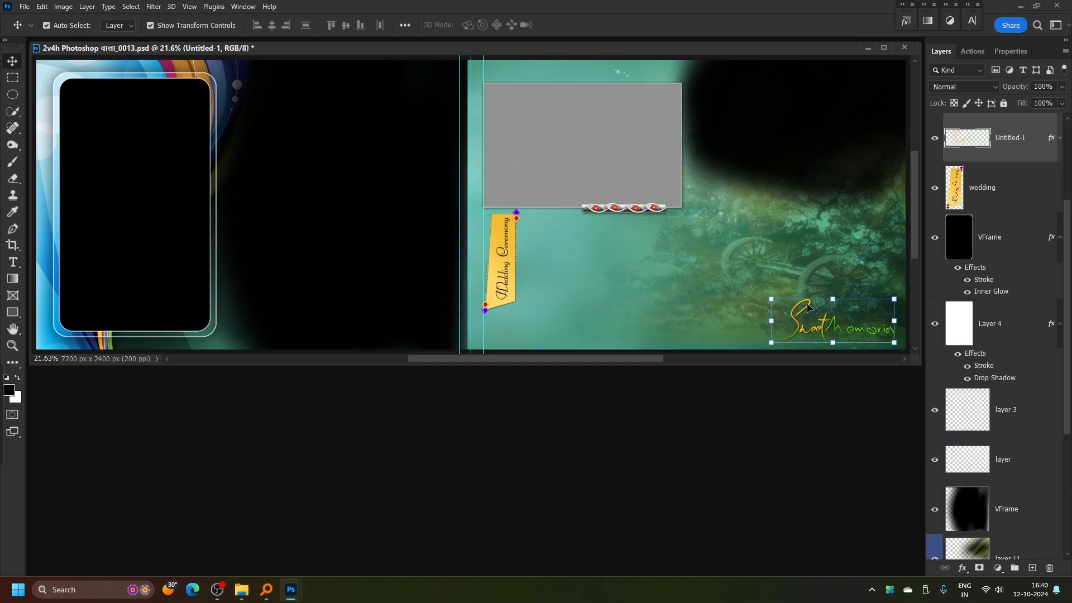
key("shift+Down")
key("shift+Down")
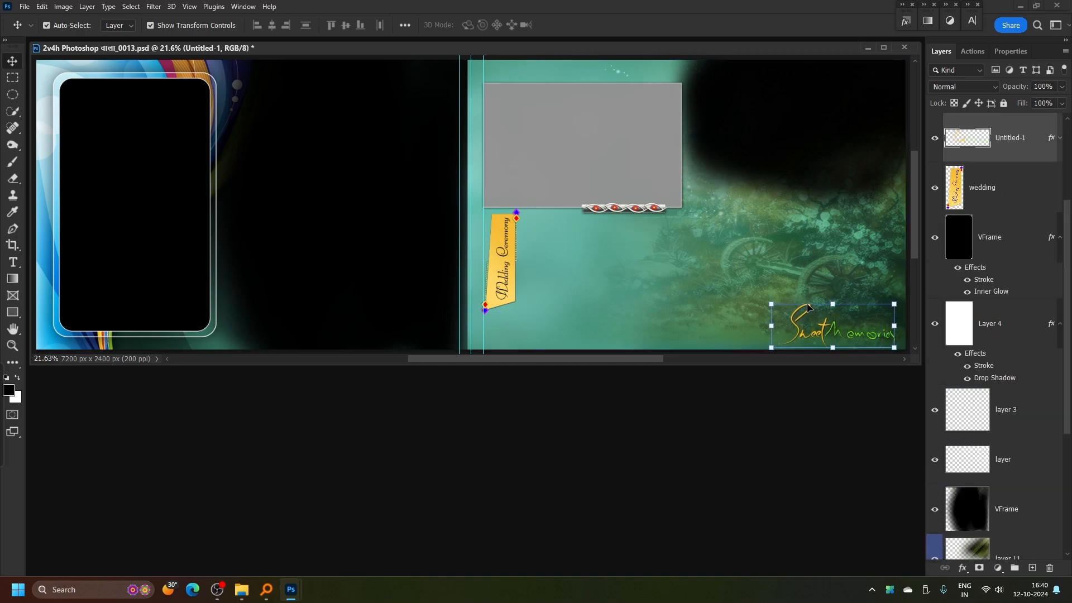
left_click(509, 254)
key("Delete")
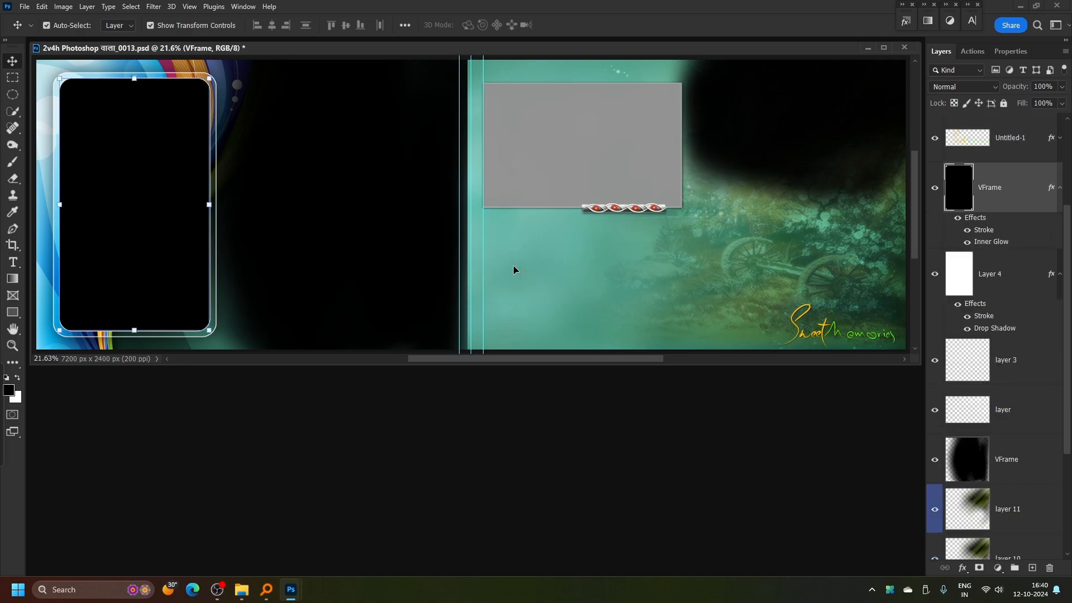
left_click(664, 172)
key("Delete")
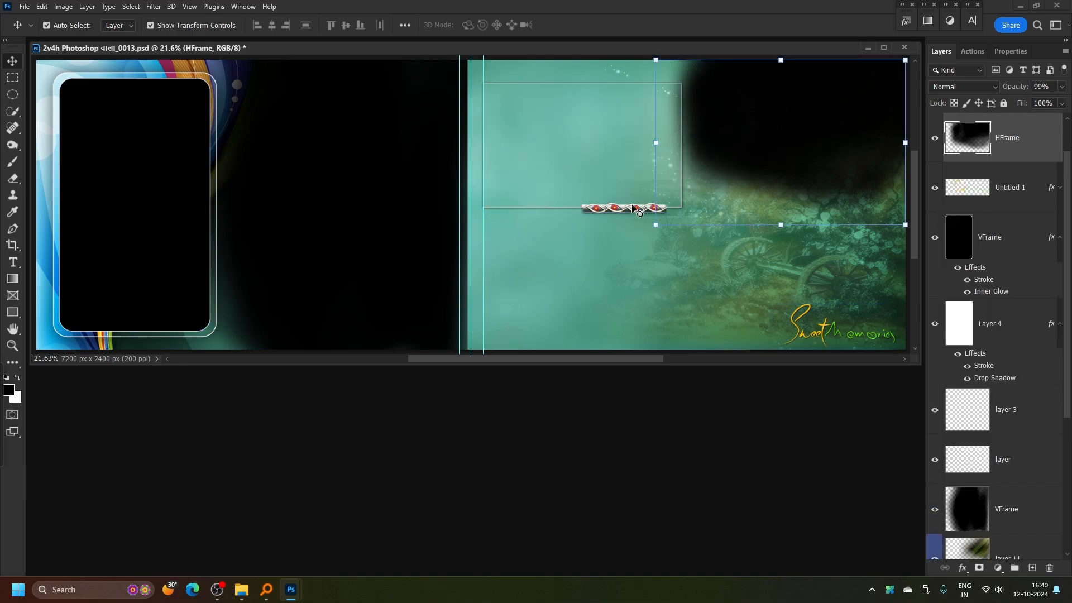
key("ctrl+z")
Move the grey HFrame together with its Layer 2 copy 3 ornament straight down to about X 4528 px, Y 1760 px.
left_click(623, 169)
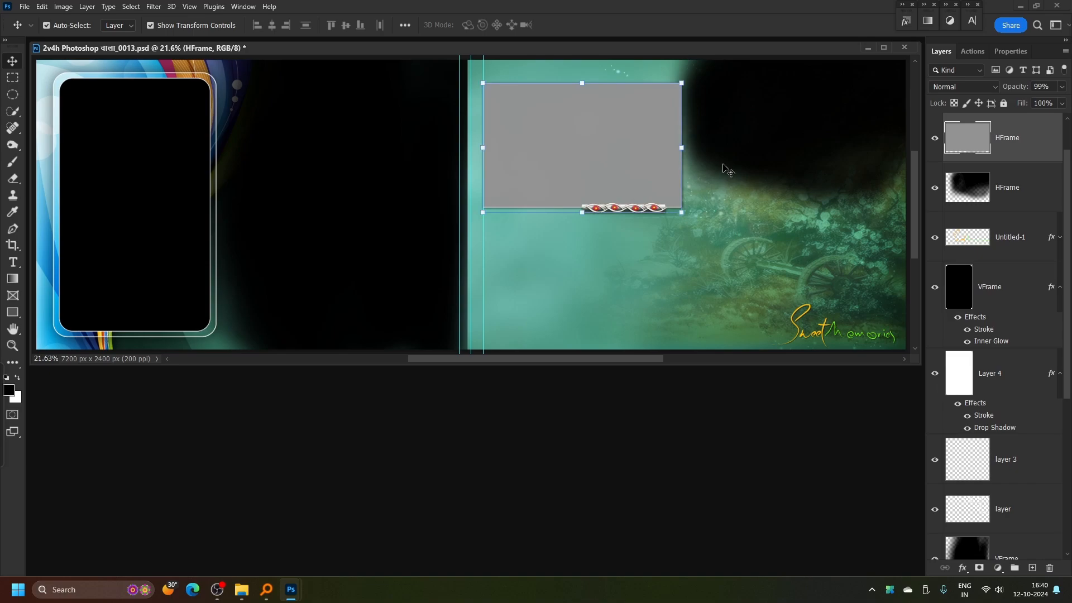
scroll(1019, 221, "up", 1)
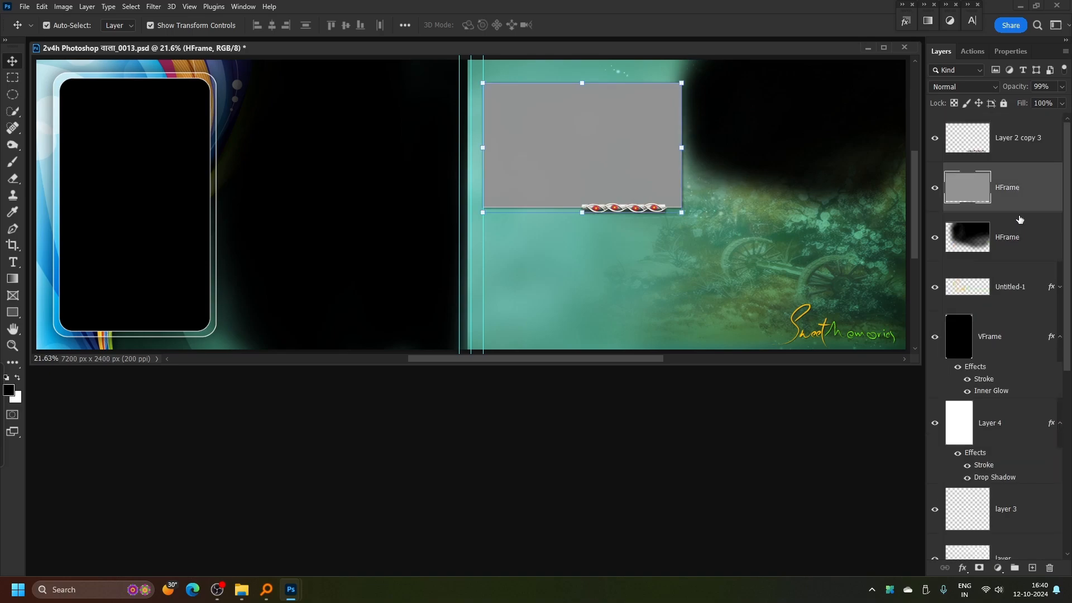
left_click(1024, 146, "ctrl")
key("ctrl+t")
left_click_drag(645, 138, 654, 249)
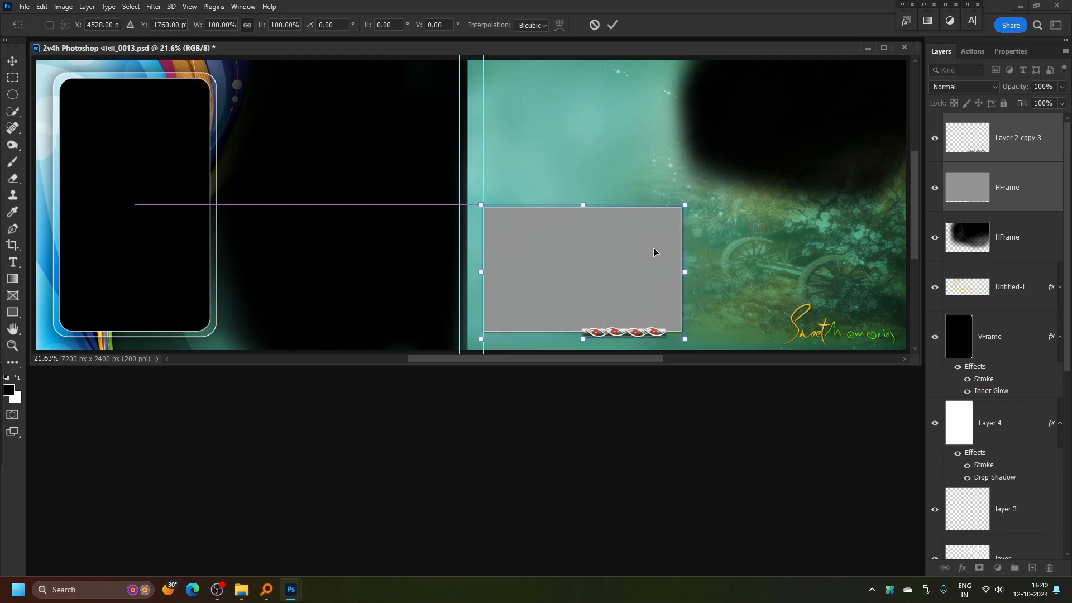
key("Return")
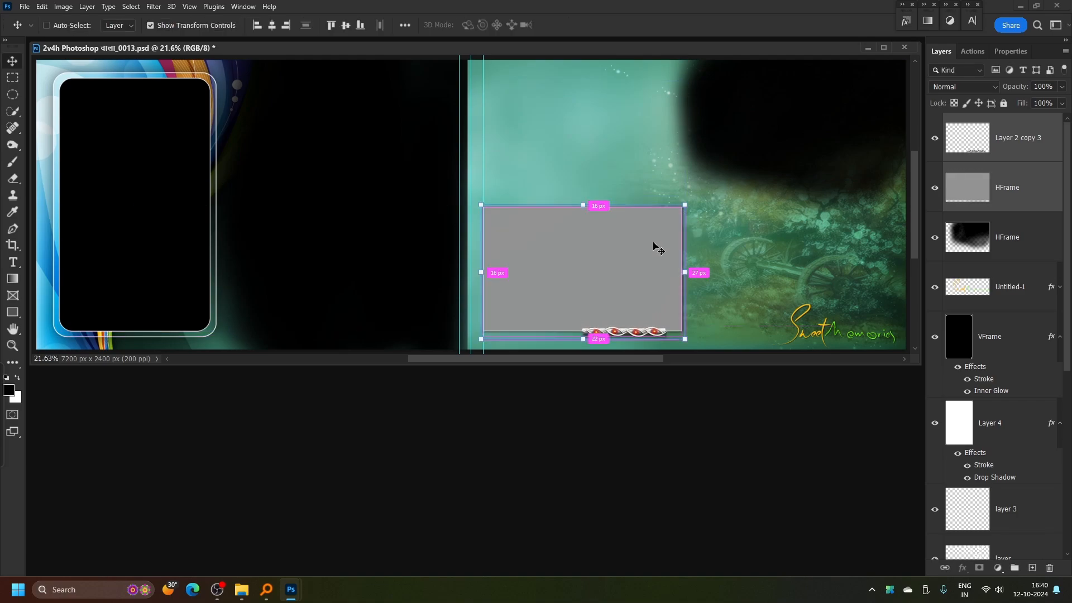
Duplicate the grey HFrame and its ornament layer, keeping the Move tool active.
key("ctrl+j")
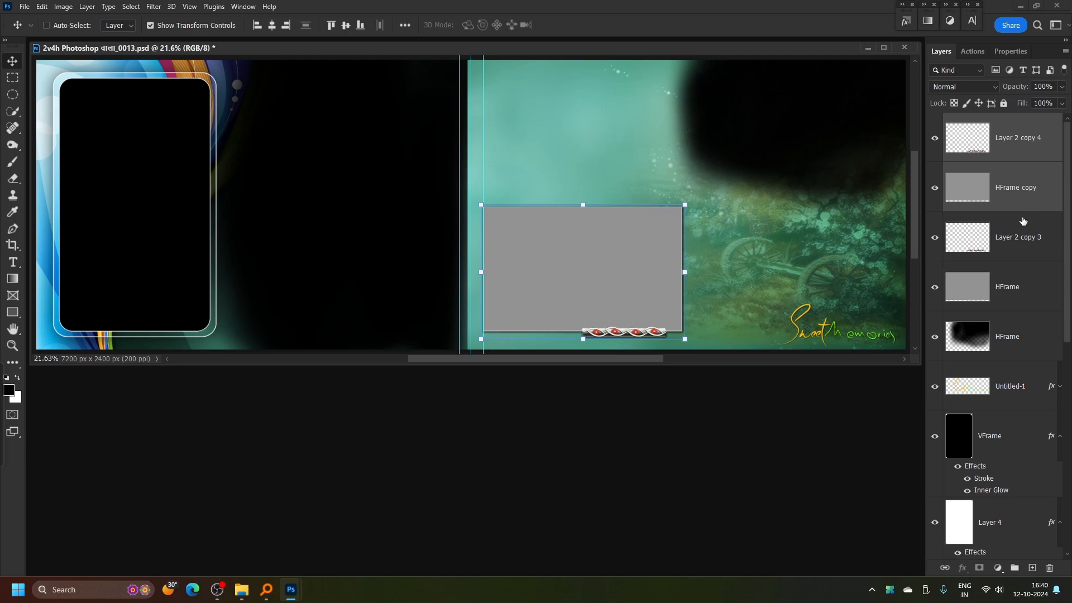
key("t")
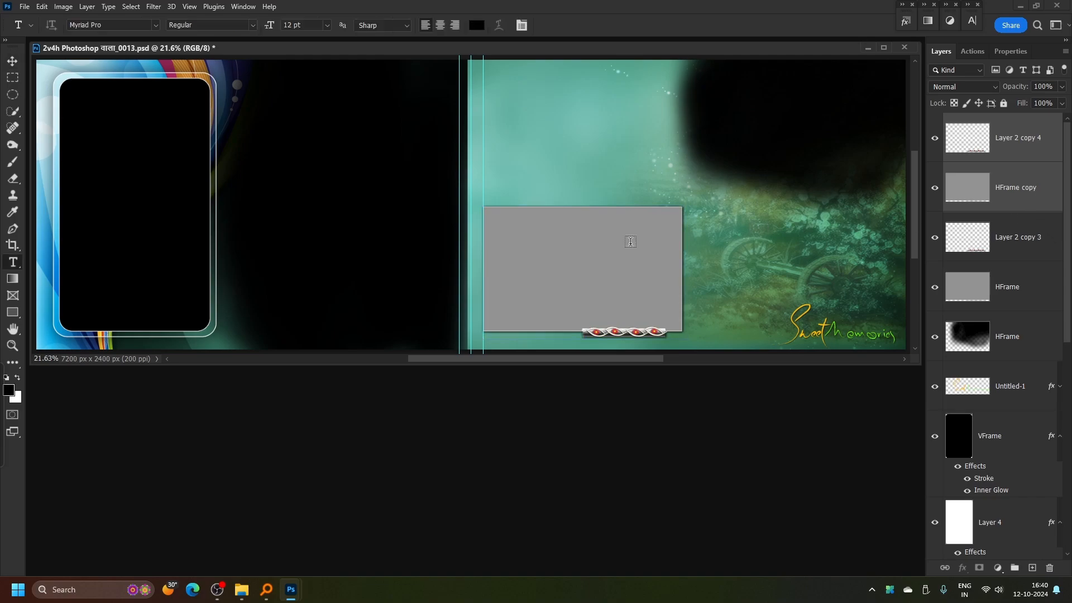
left_click(12, 60)
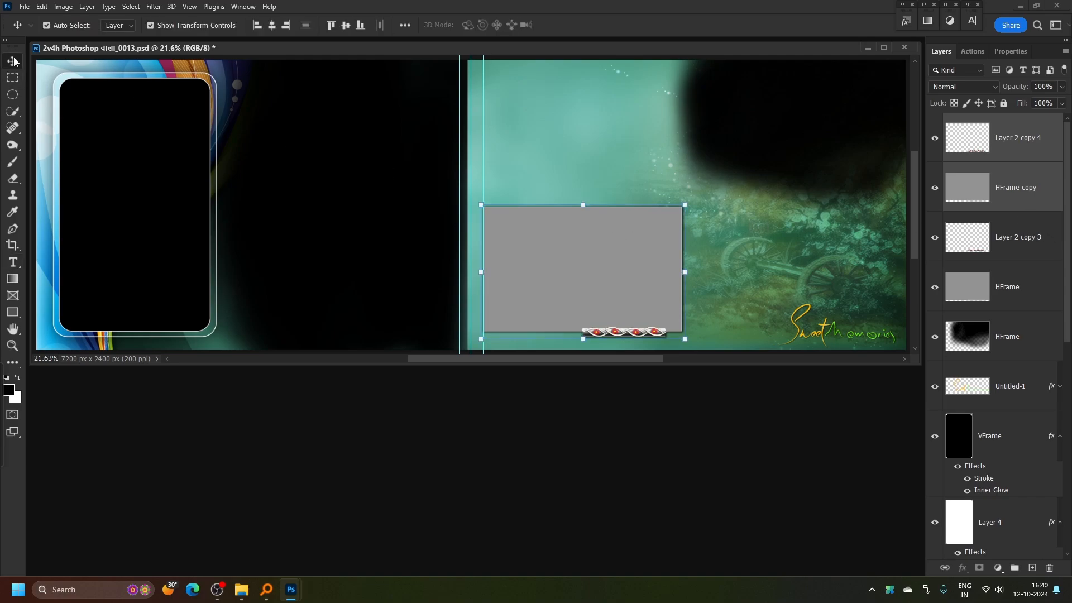
key("ctrl")
key("ctrl+t")
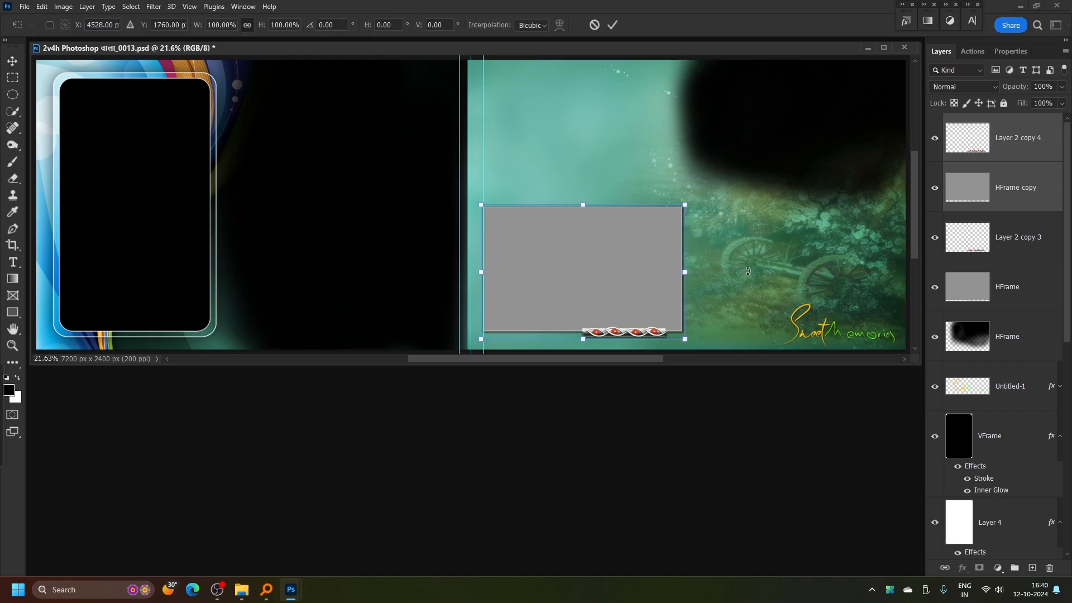
right_click(555, 243)
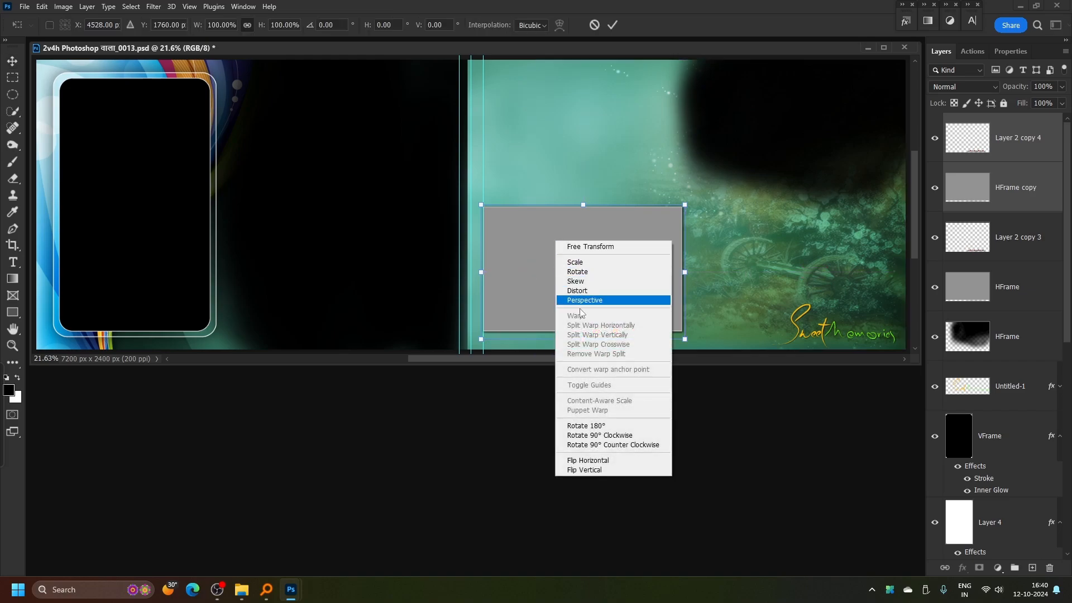
left_click(615, 469)
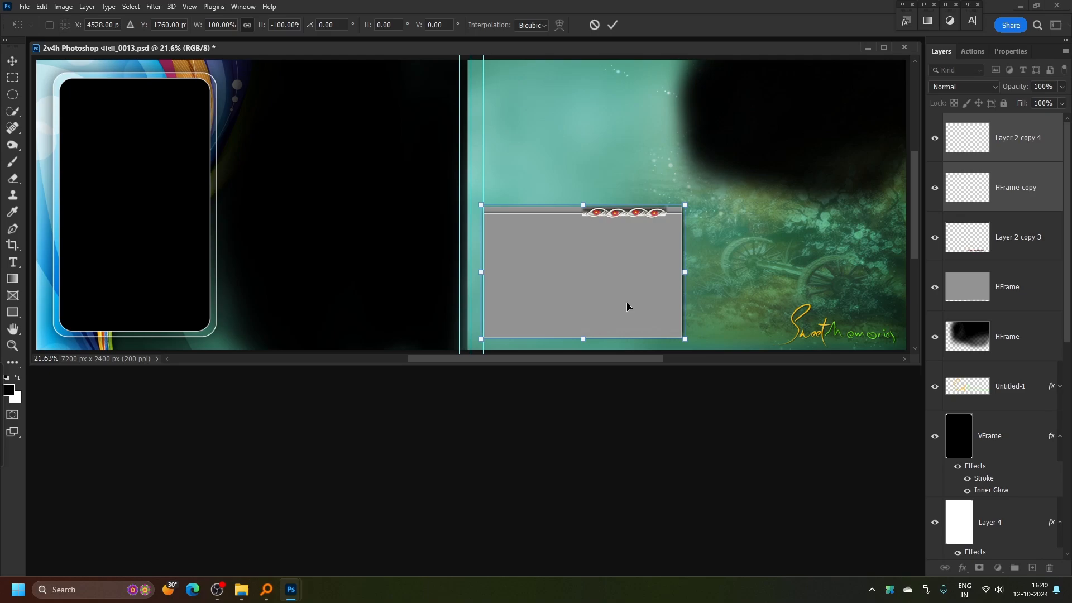
left_click_drag(626, 302, 642, 220)
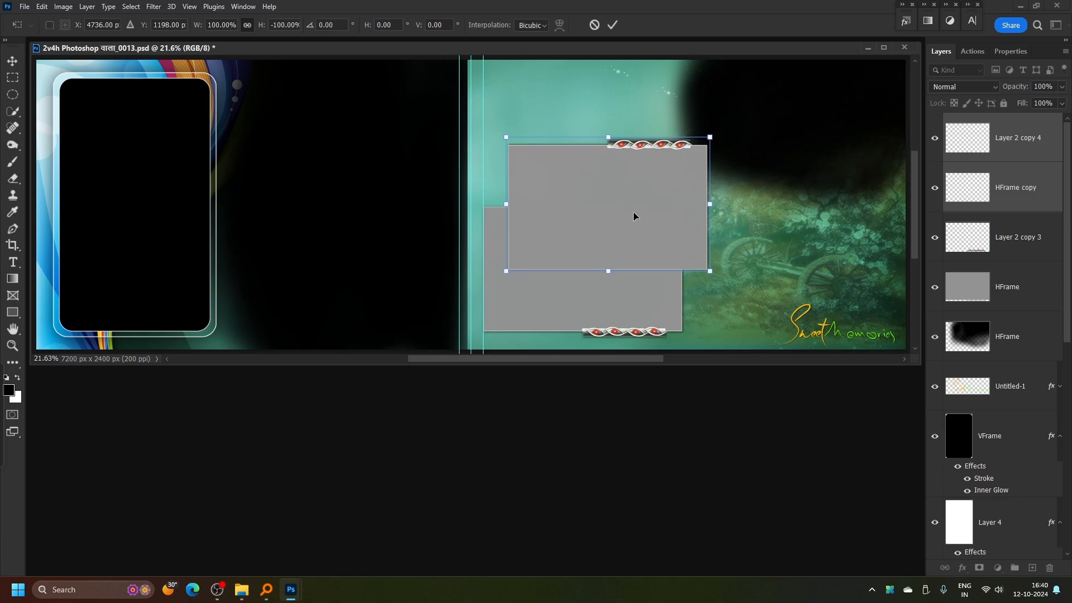
key("Escape")
Flip the duplicated frame and ornament vertically, and place them just above the original frame at about X 4528 px, Y 636 px.
key("ctrl+t")
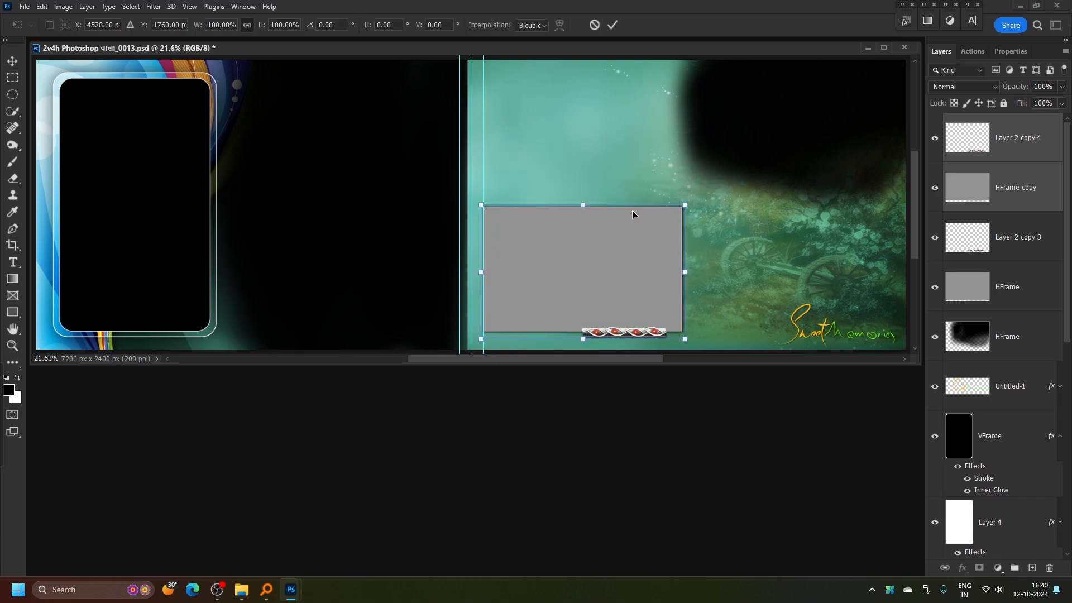
left_click_drag(631, 249, 593, 172)
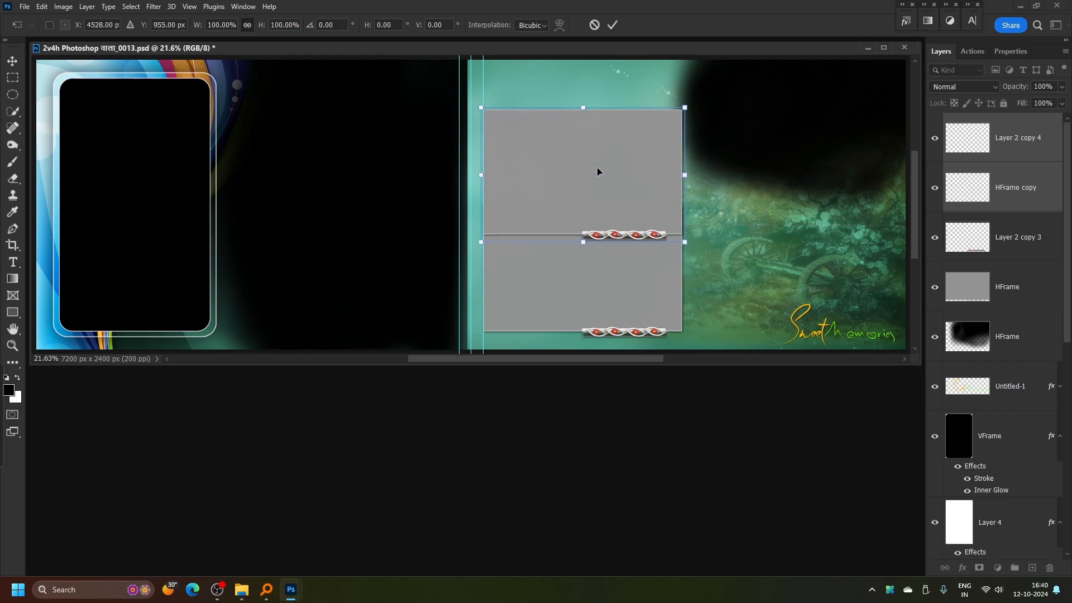
right_click(621, 199)
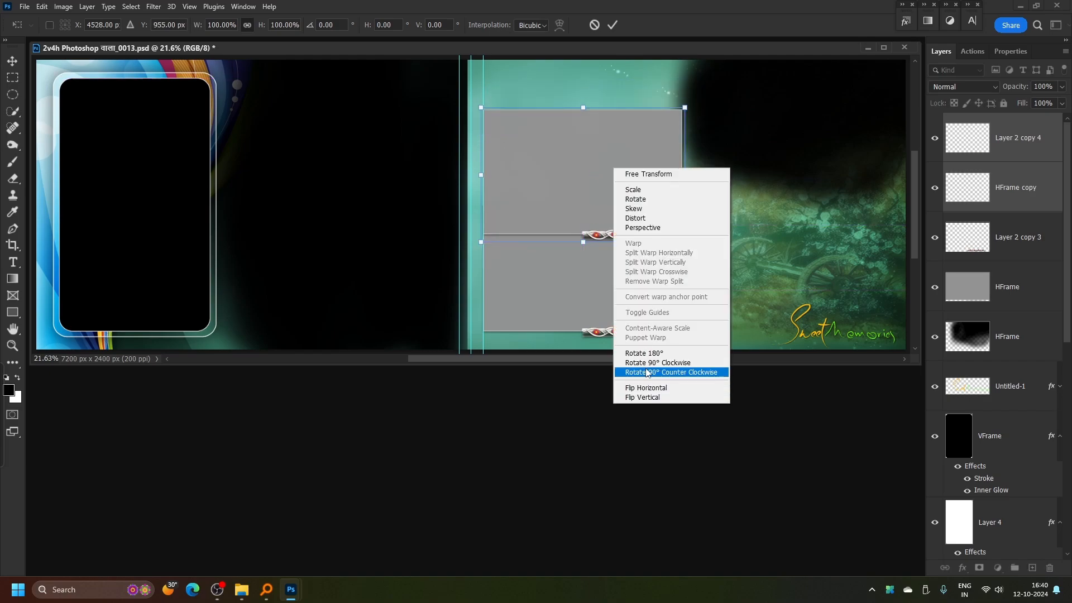
left_click(642, 397)
left_click_drag(598, 212, 597, 182)
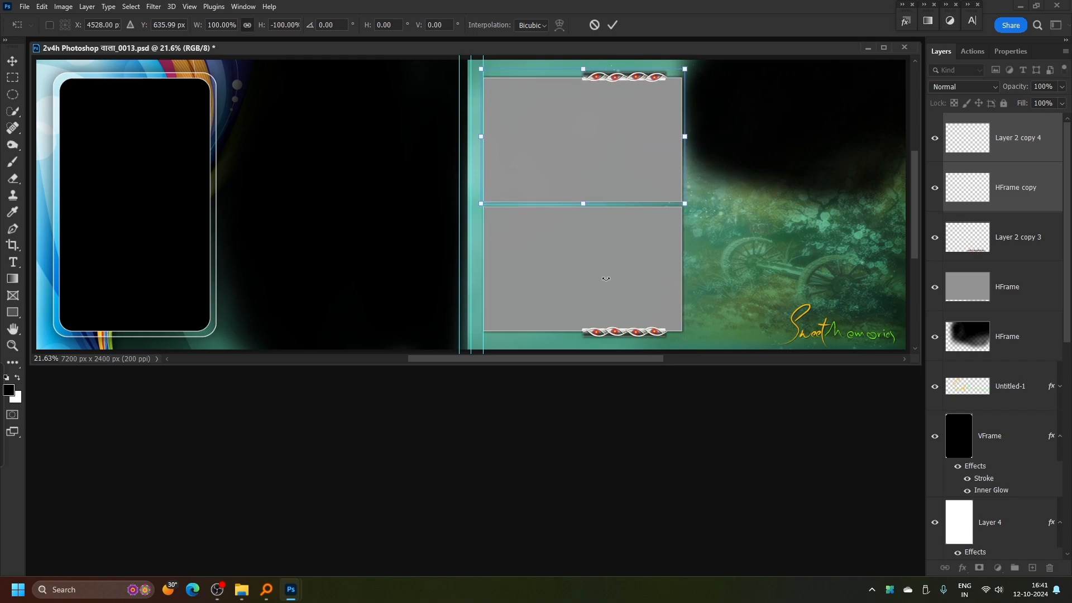
key("Return")
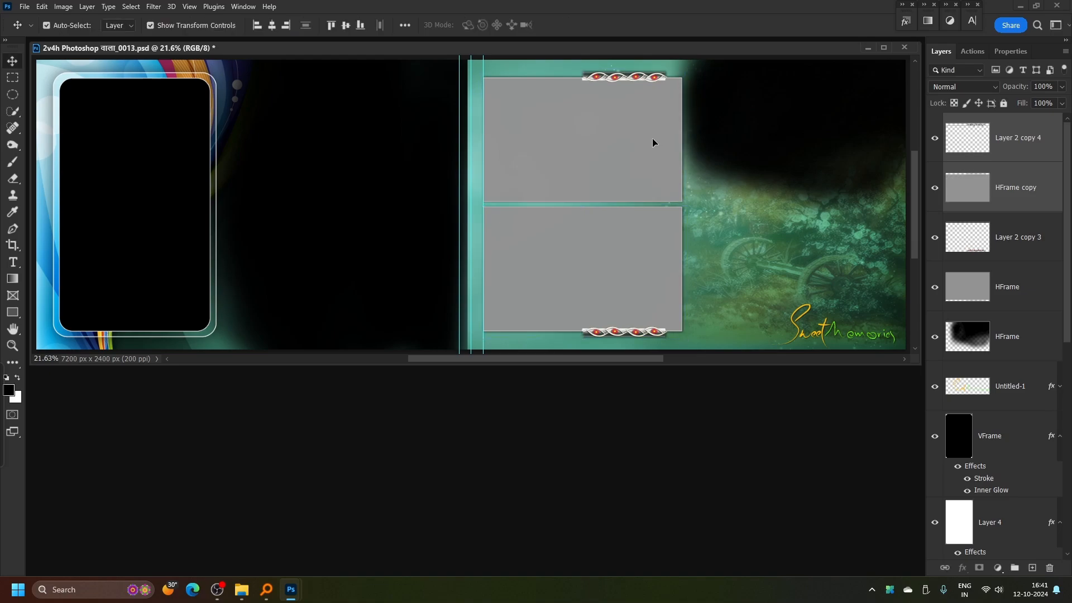
Delete the dark, soft-edged HFrame from the upper part of the green scenery.
left_click(634, 301)
left_click(793, 189)
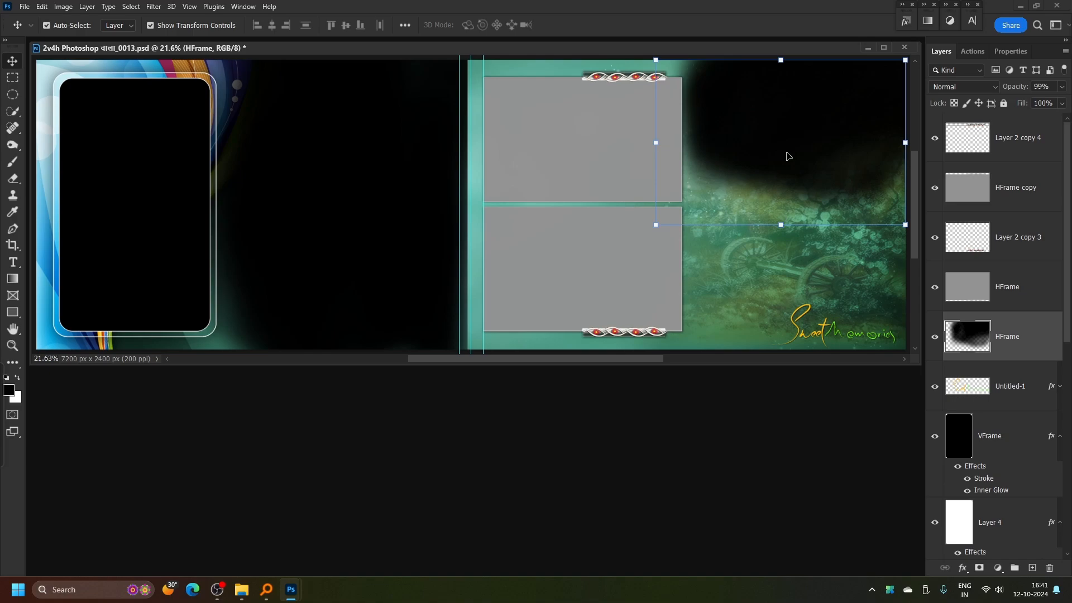
key("Delete")
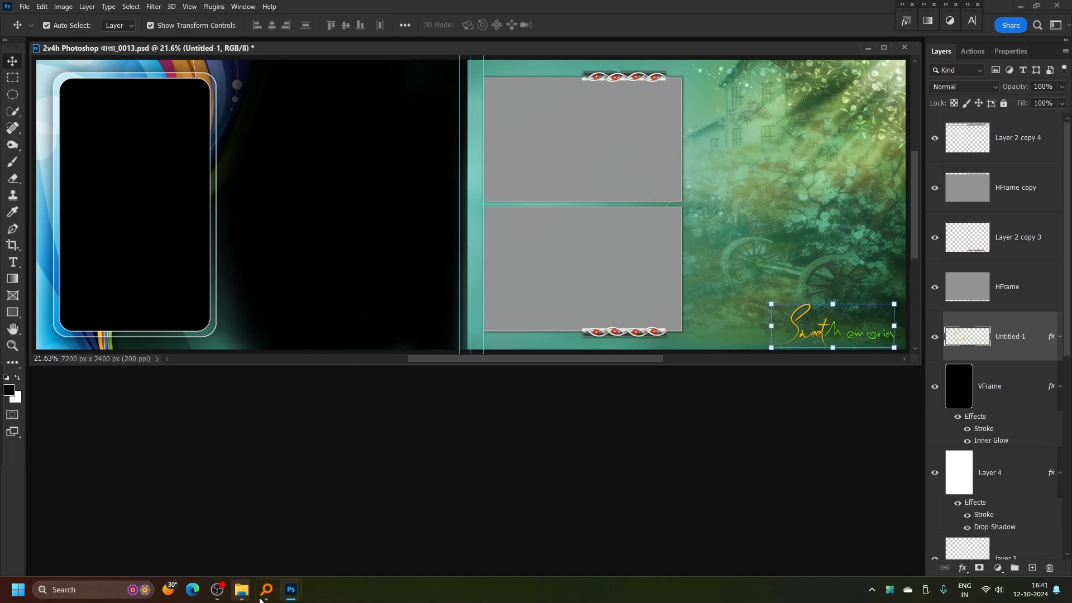
Select the rounded VFrame, view the Fill Image action in the Auto Image Fill set, and shift the document window slightly down.
left_click(179, 269)
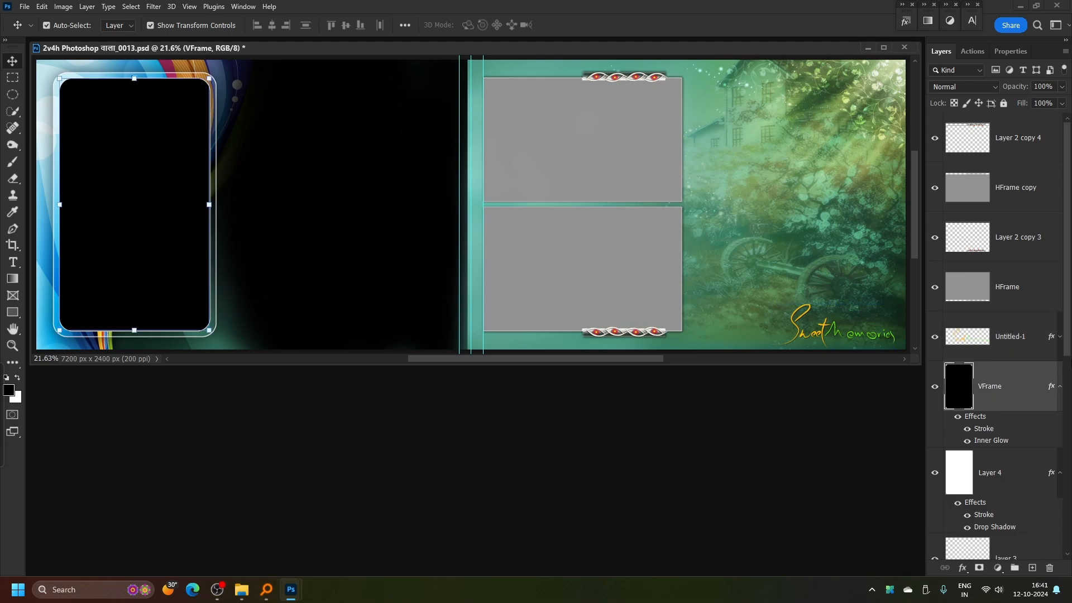
left_click(969, 52)
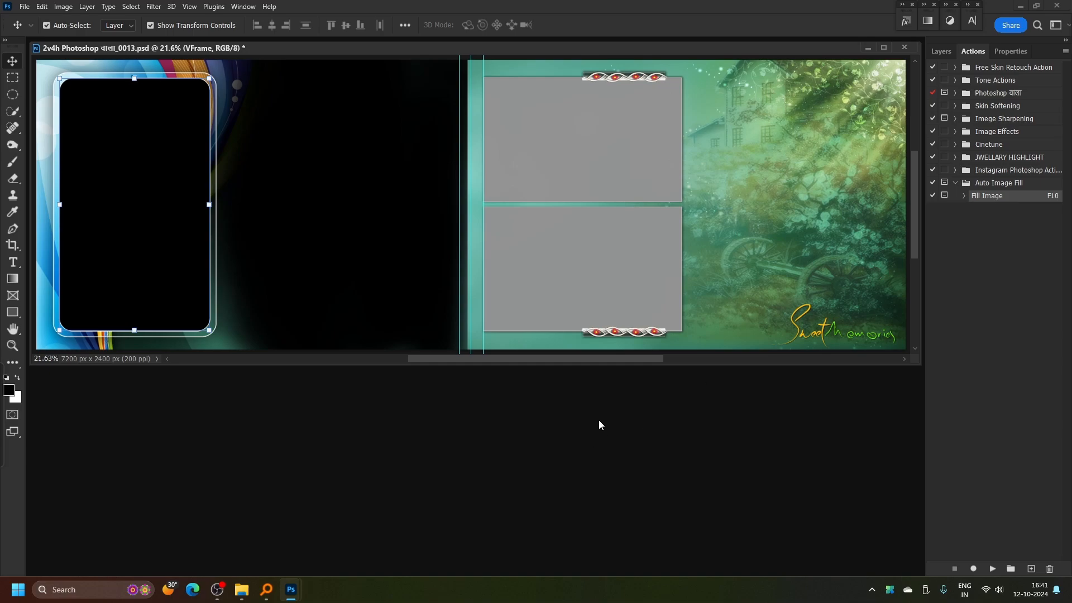
left_click_drag(521, 49, 527, 78)
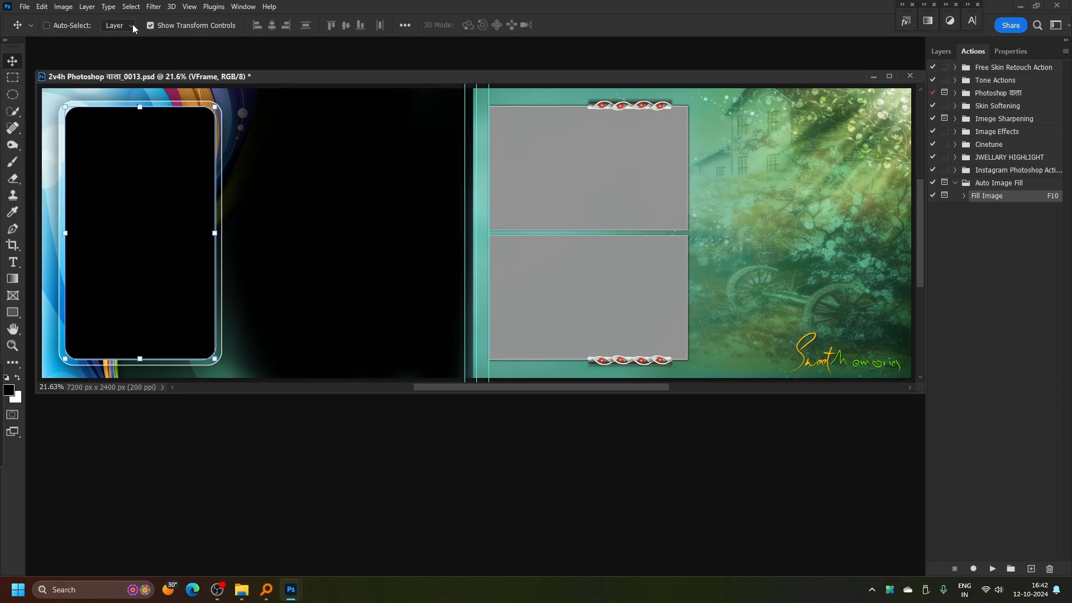
Hide the transform controls, enable layer auto-selection, and select the upper grey HFrame copy with the layer list shown.
left_click(149, 25)
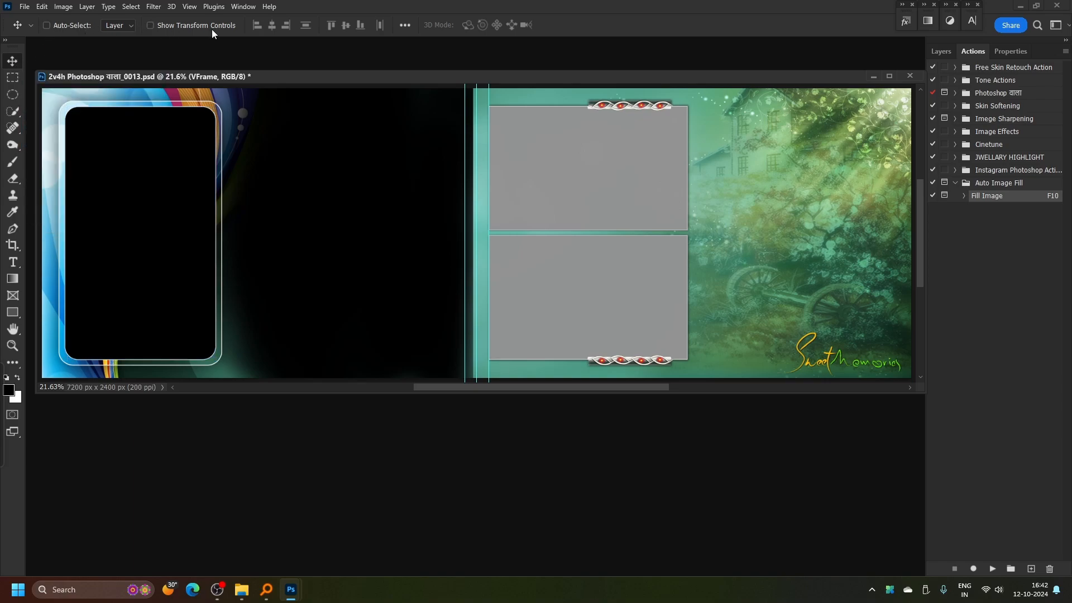
left_click(45, 28)
left_click(525, 144)
left_click(940, 51)
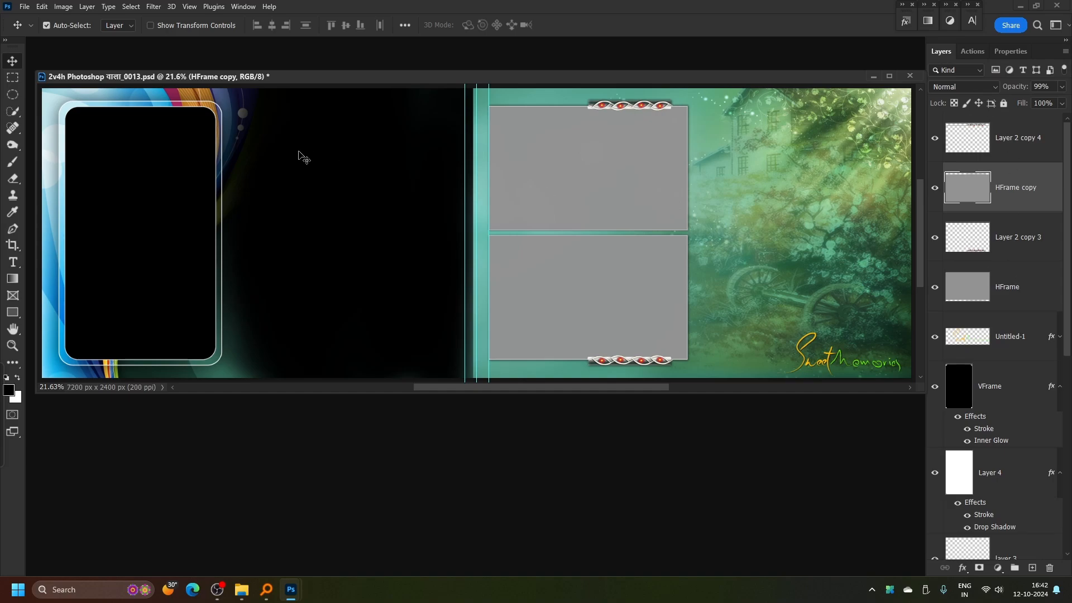
Examine which layers auto-selection picks for the grey frames, black frames, scenery, ornament and blue background.
left_click(597, 286)
left_click(411, 165)
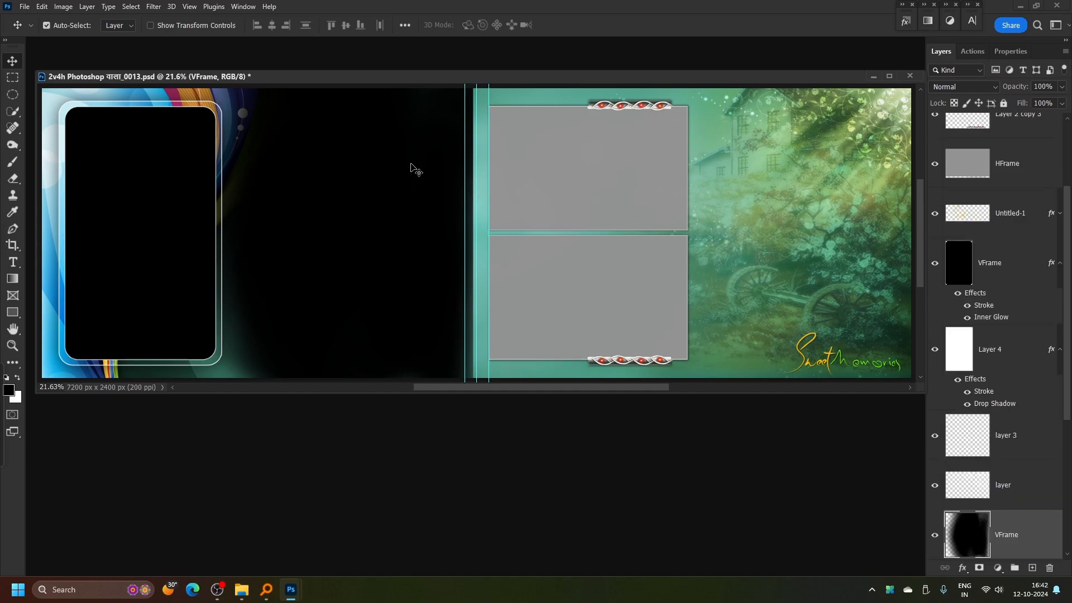
left_click(831, 221)
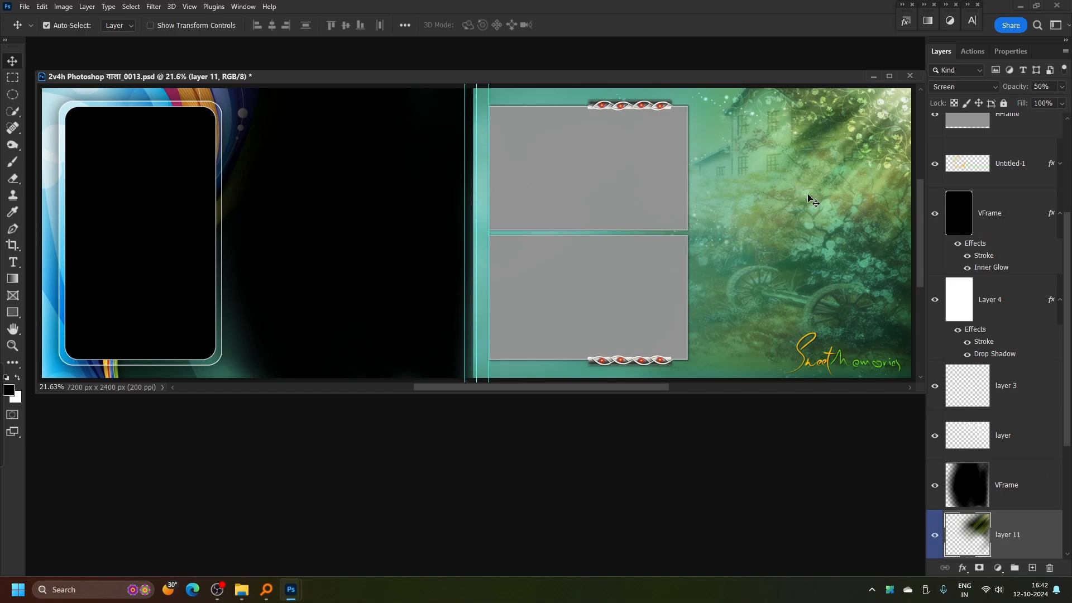
left_click(798, 352)
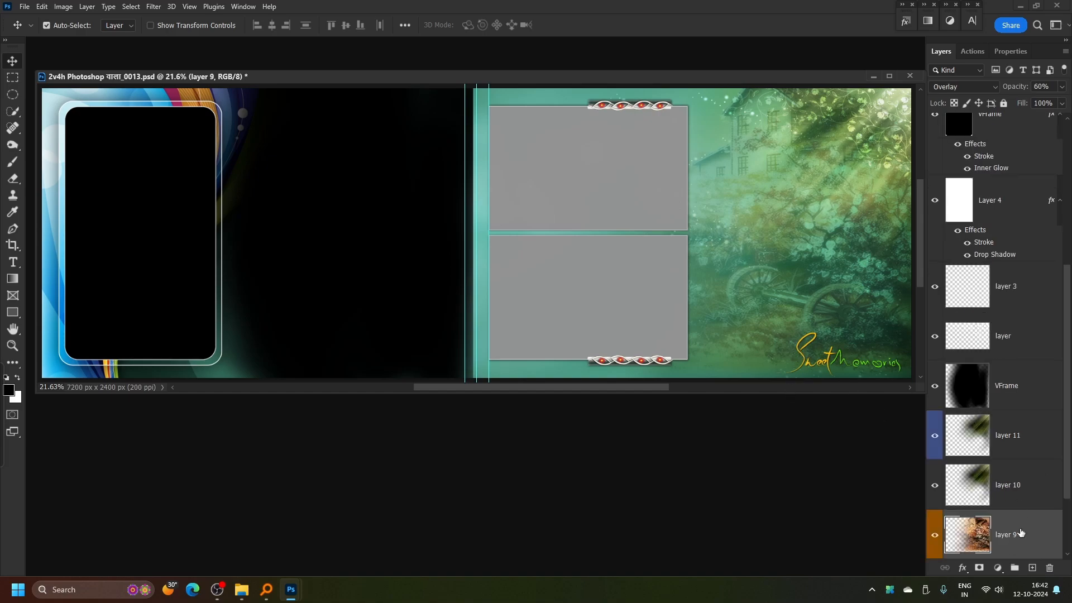
left_click(643, 360)
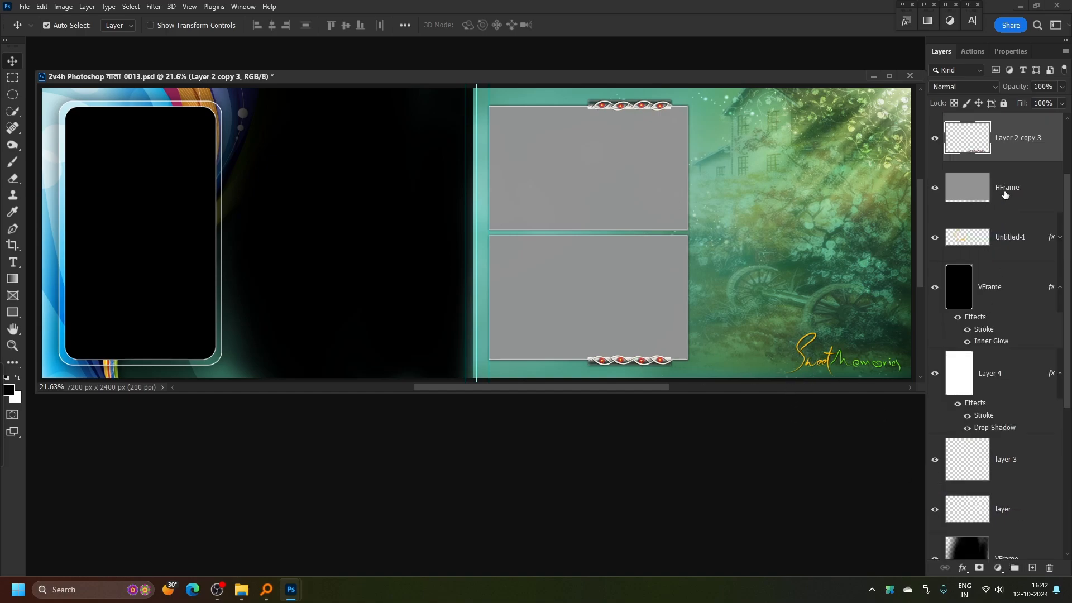
left_click(179, 93)
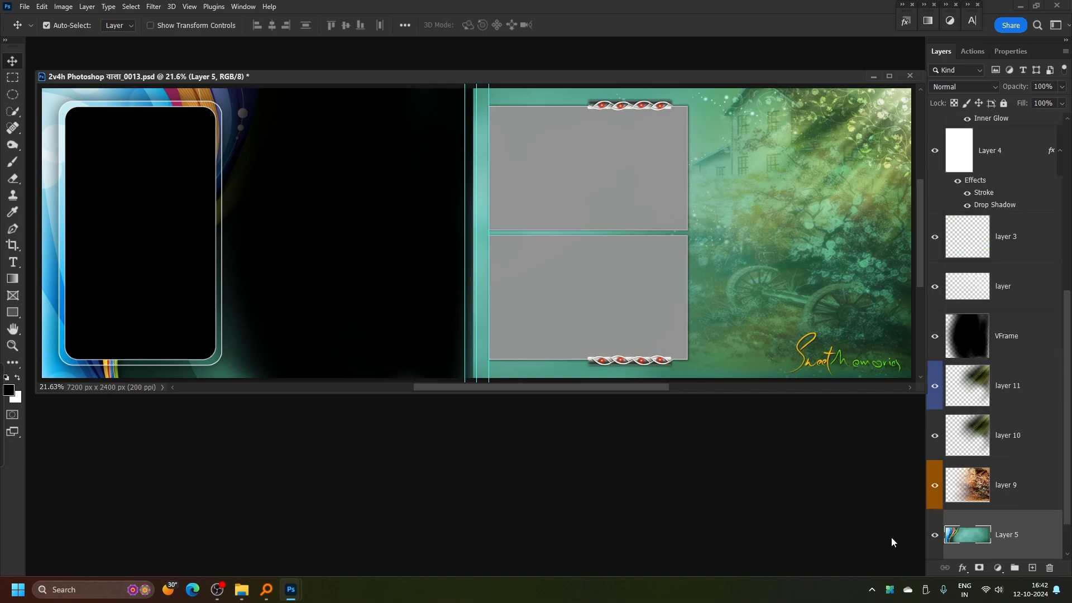
left_click(581, 163)
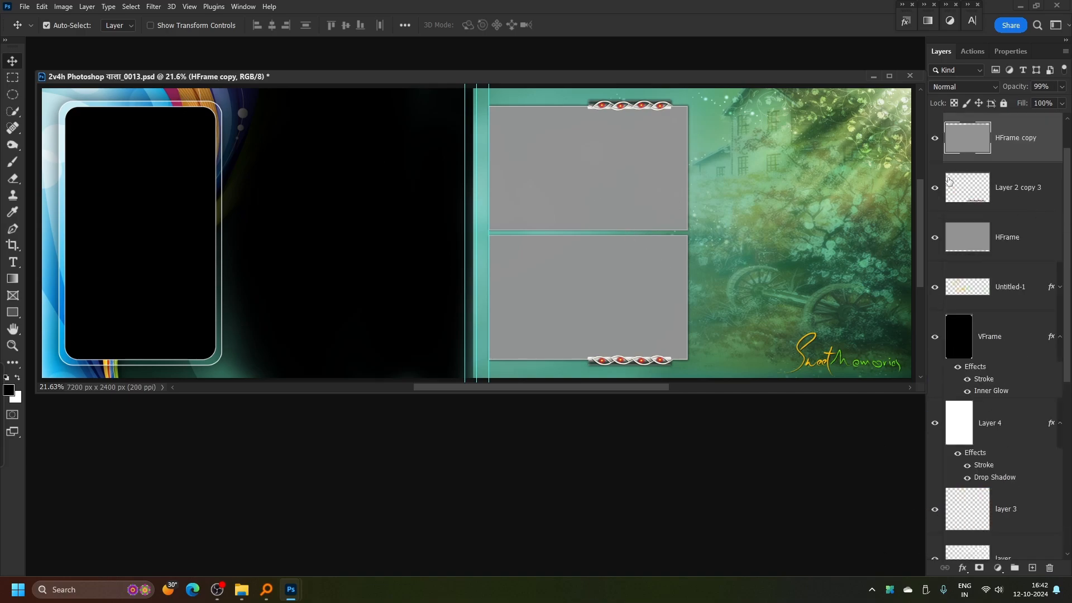
left_click(113, 168)
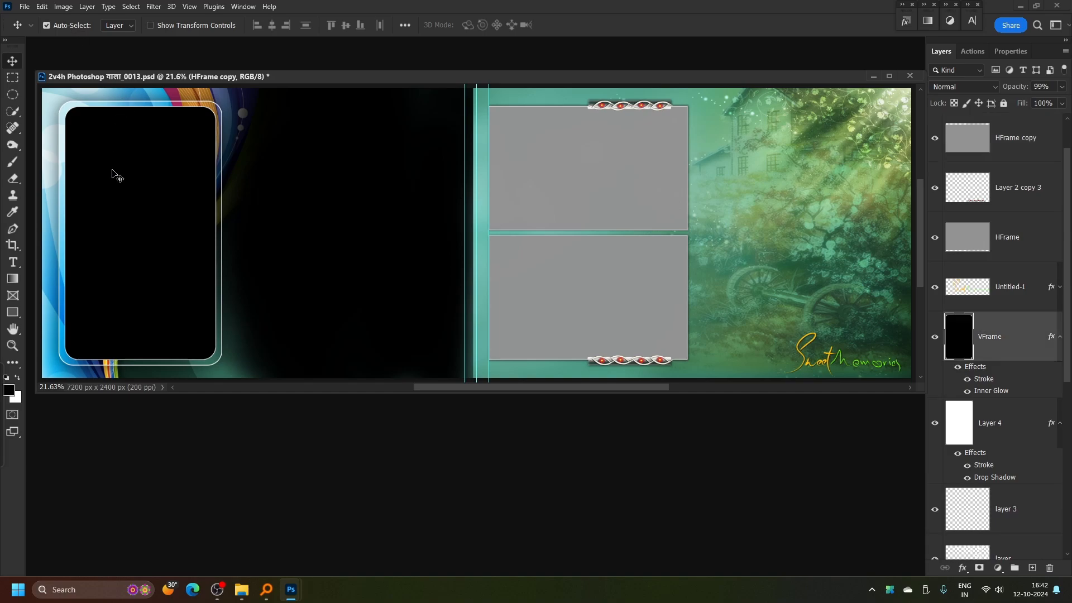
left_click(575, 186)
left_click(577, 291)
left_click(167, 238)
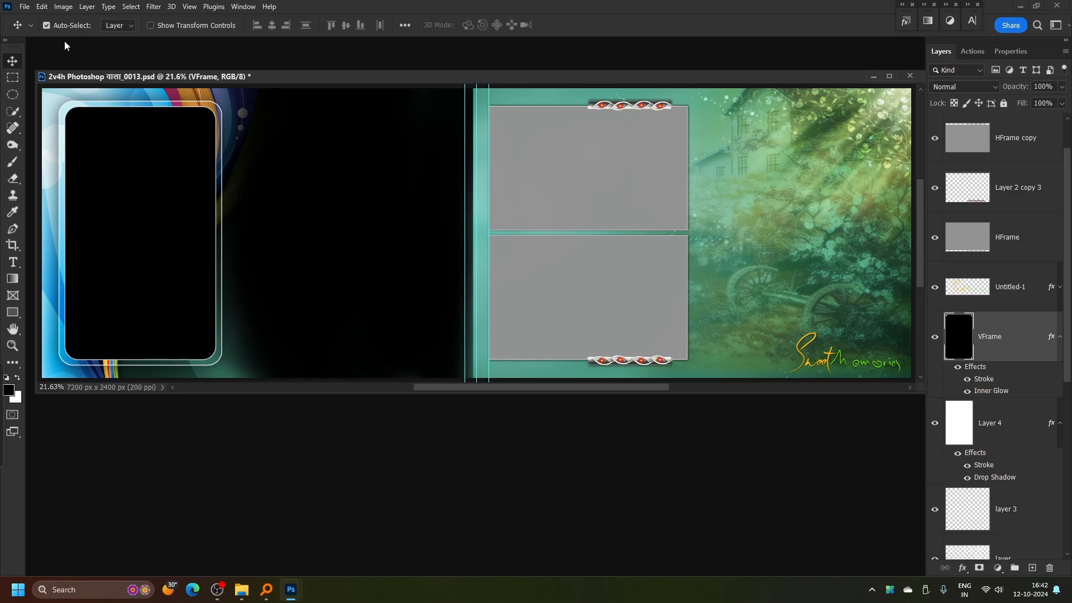
Pick the large soft-edged VFrame and the HFrame copy from the lists of overlapping layers on the canvas.
right_click(345, 123)
left_click(357, 129)
right_click(590, 140)
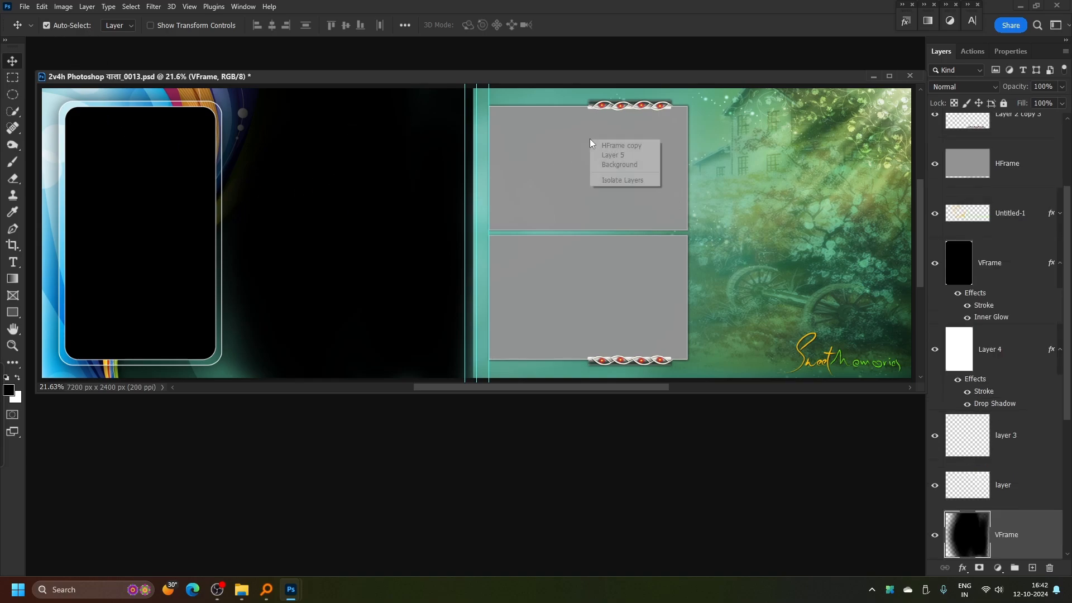
left_click(607, 146)
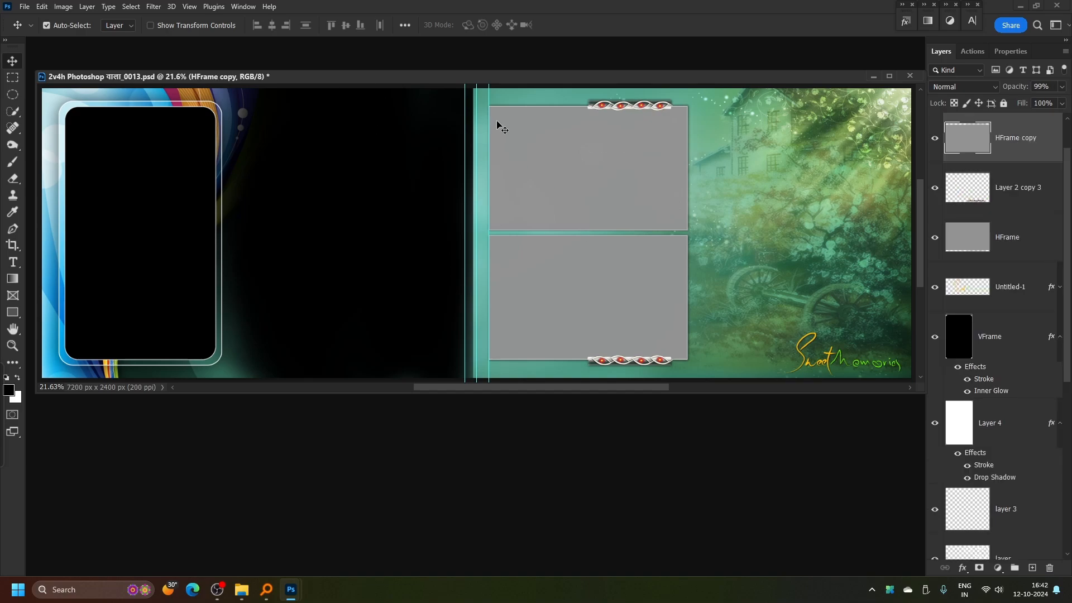
Compare direct canvas selection of the rounded VFrame, both grey HFrames, the soft-edged VFrame and the scenery in the layer list.
left_click(101, 222)
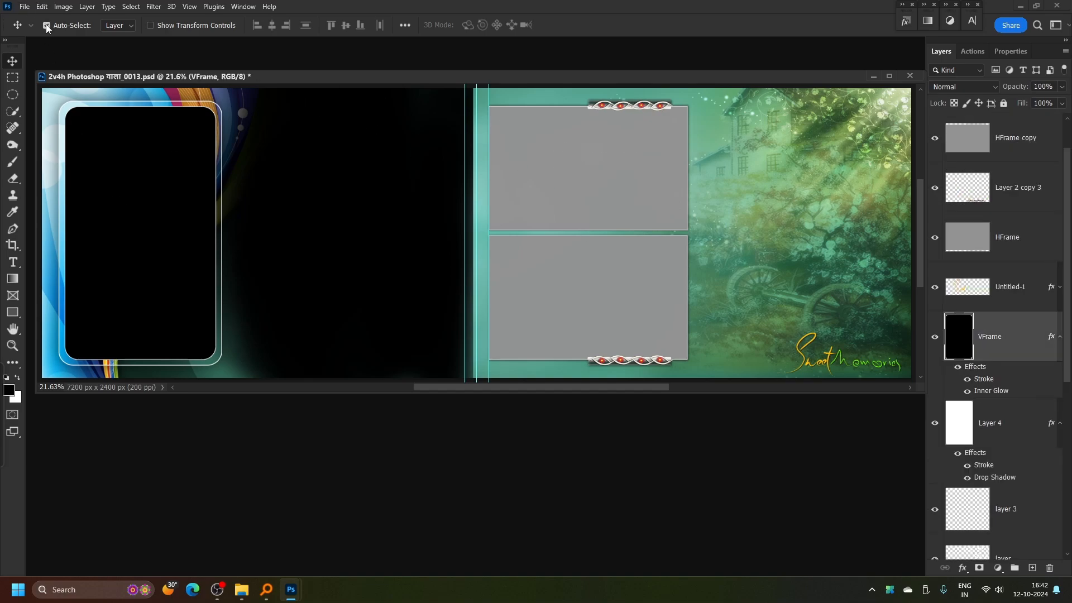
left_click(570, 192)
left_click(570, 282)
left_click(313, 268)
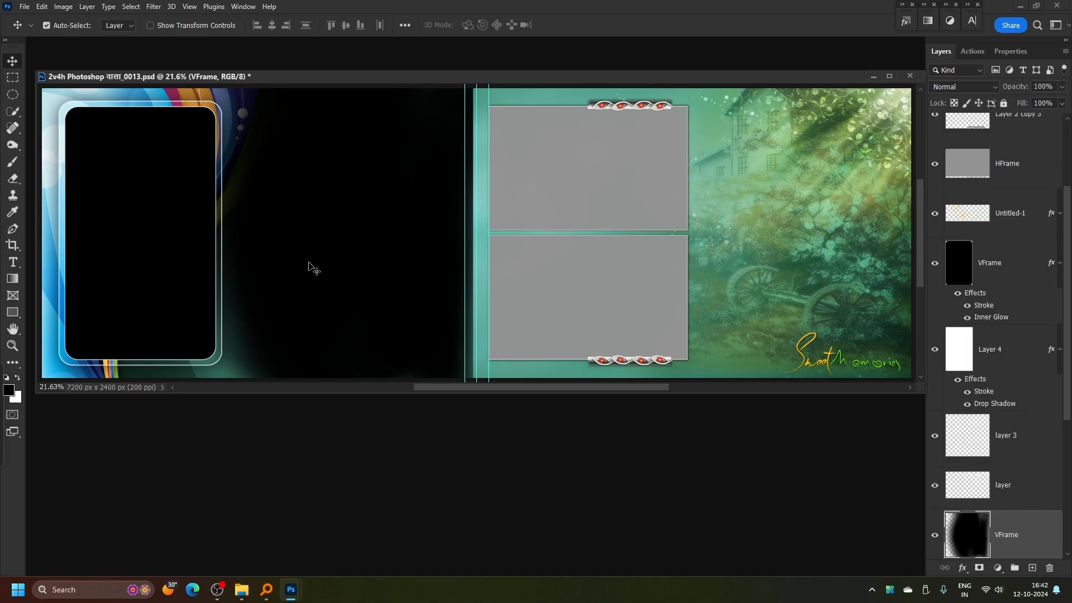
left_click(143, 238)
left_click(605, 162)
left_click(637, 287)
left_click(837, 216)
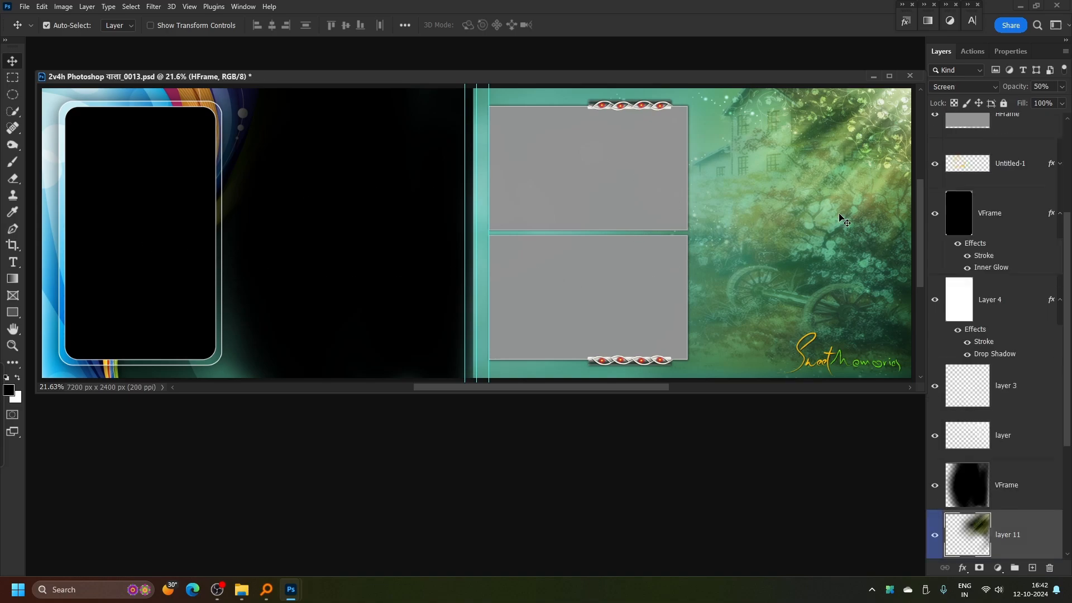
left_click(352, 206)
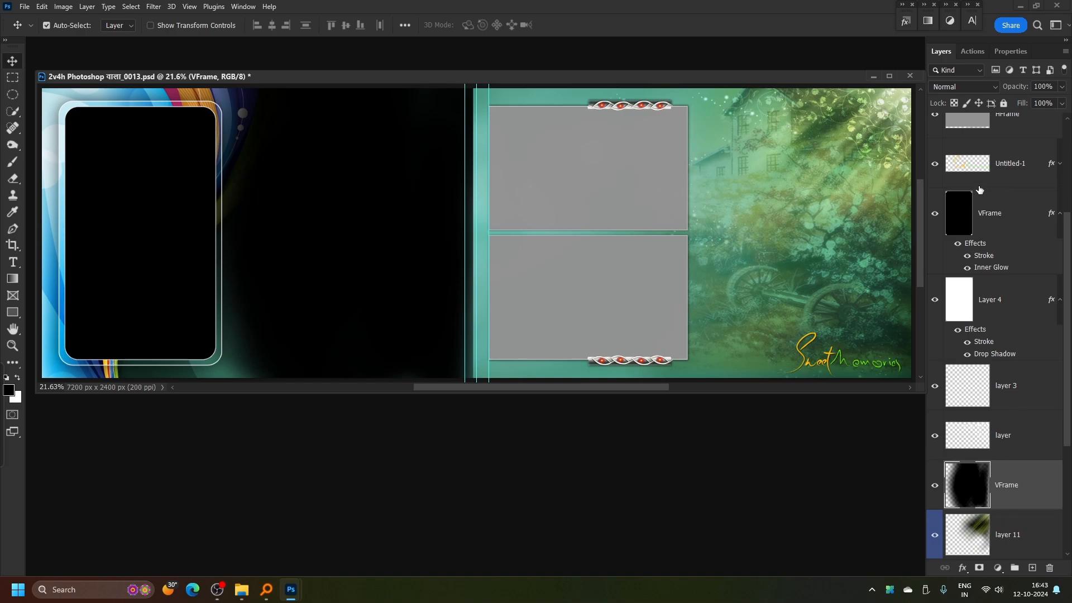
Show the transform controls again and check the bounding boxes of the photo frames, scenery and background.
left_click(149, 25)
left_click(141, 118)
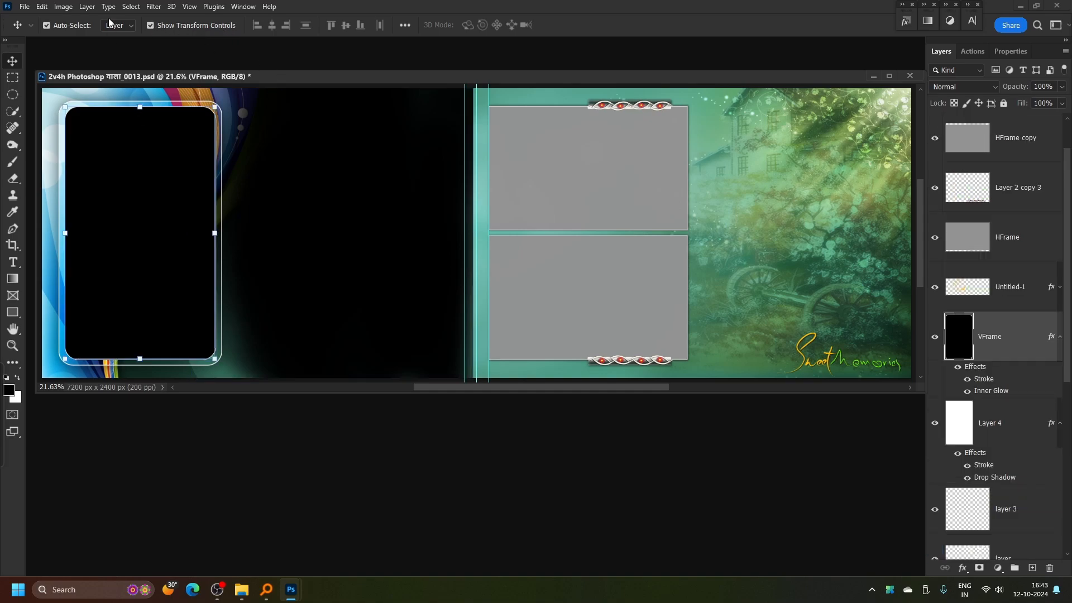
left_click(372, 189)
left_click(614, 172)
left_click(618, 302)
left_click(877, 199)
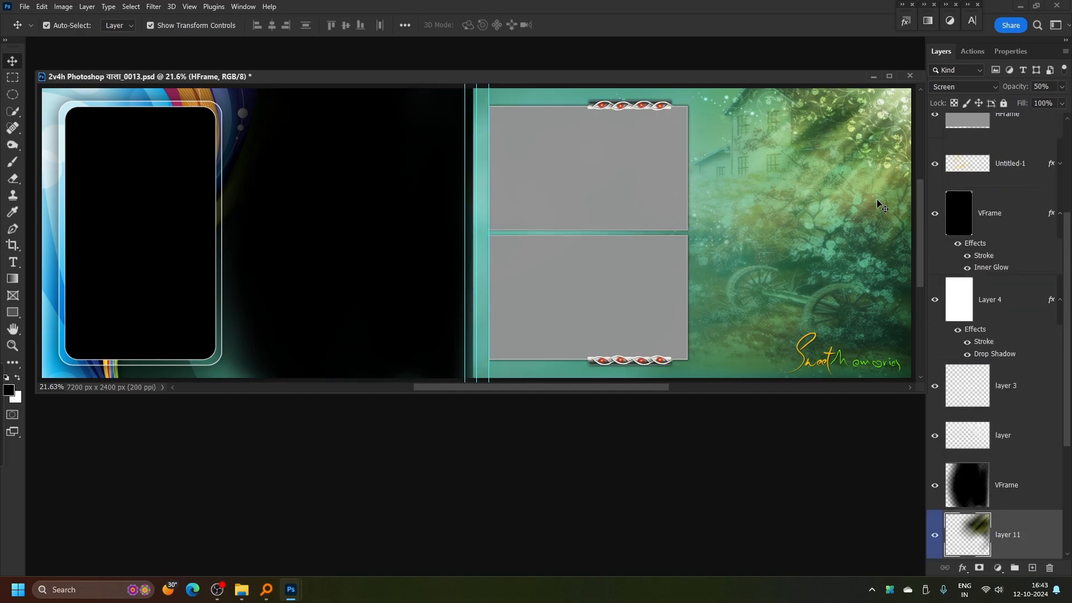
left_click(119, 276)
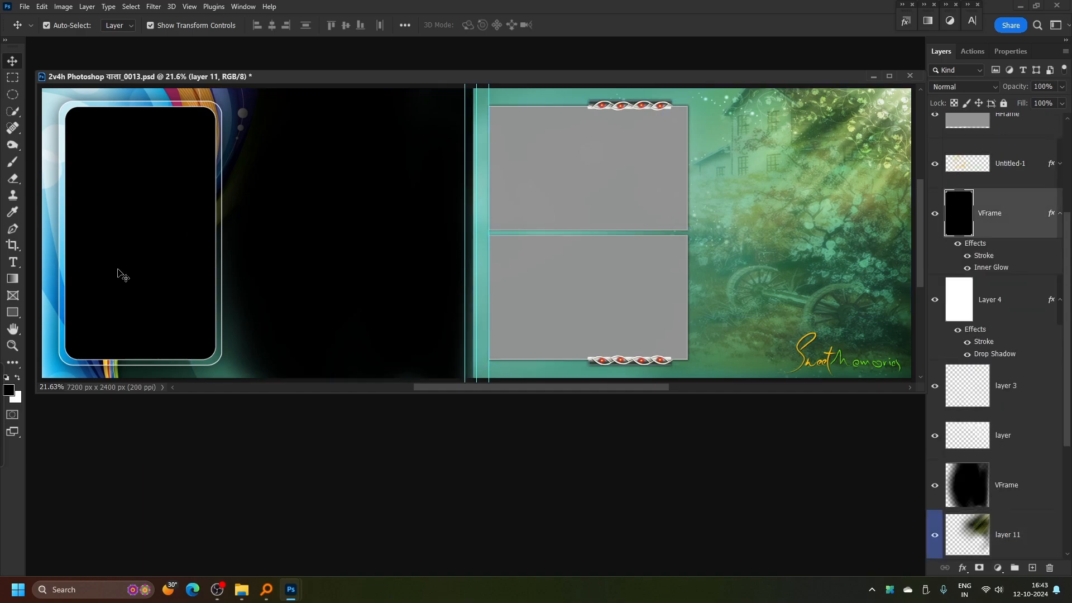
left_click(55, 375)
left_click(328, 240)
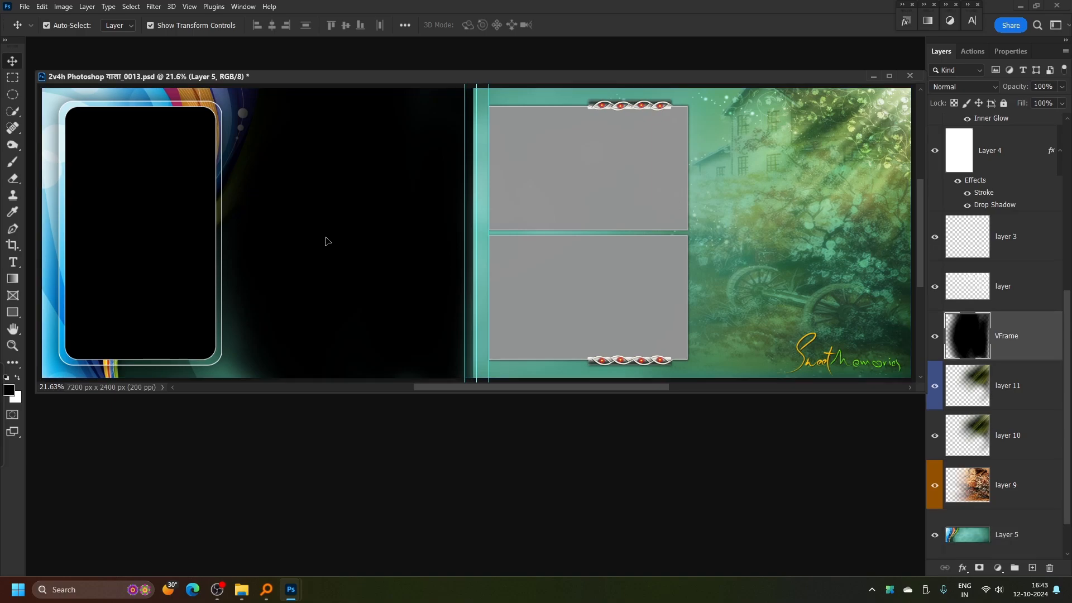
Check the selection outlines of the spread's four photo frames, ending on the large soft-edged VFrame.
left_click(569, 199)
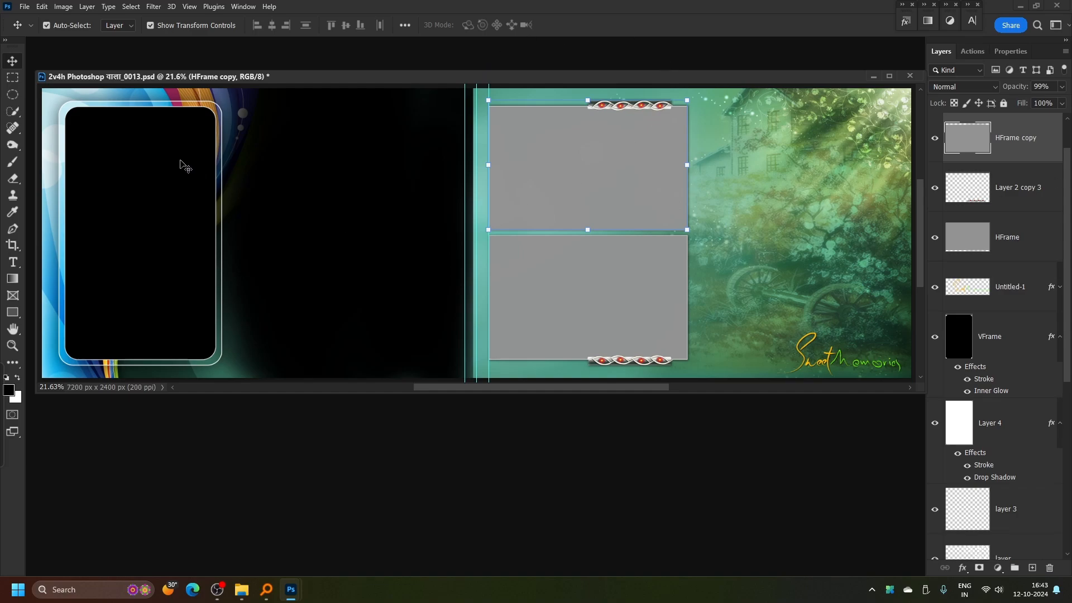
left_click(149, 196)
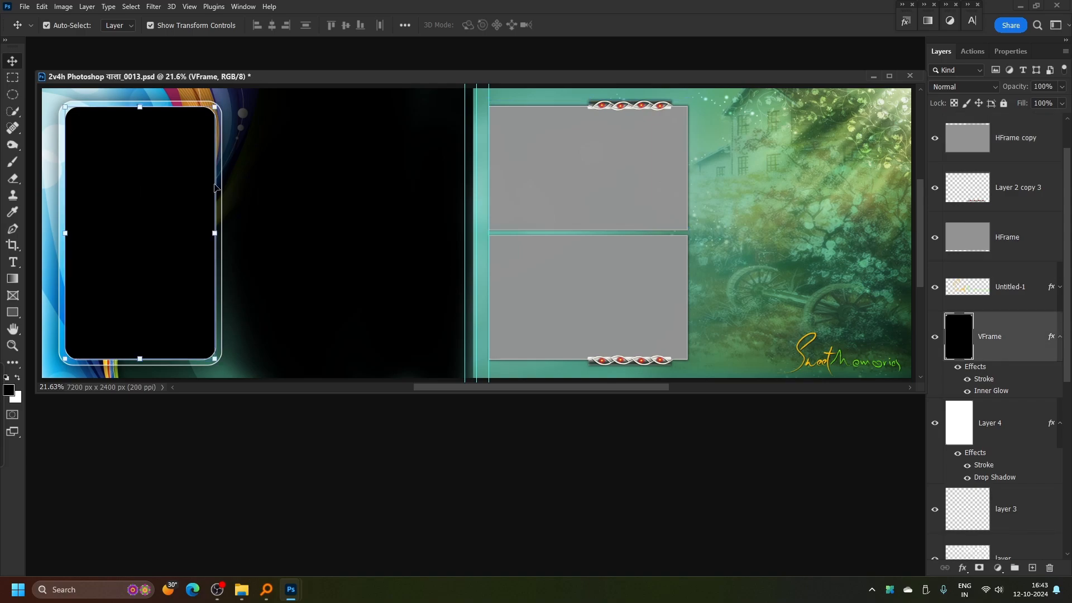
left_click(335, 192)
left_click(580, 156)
left_click(592, 313)
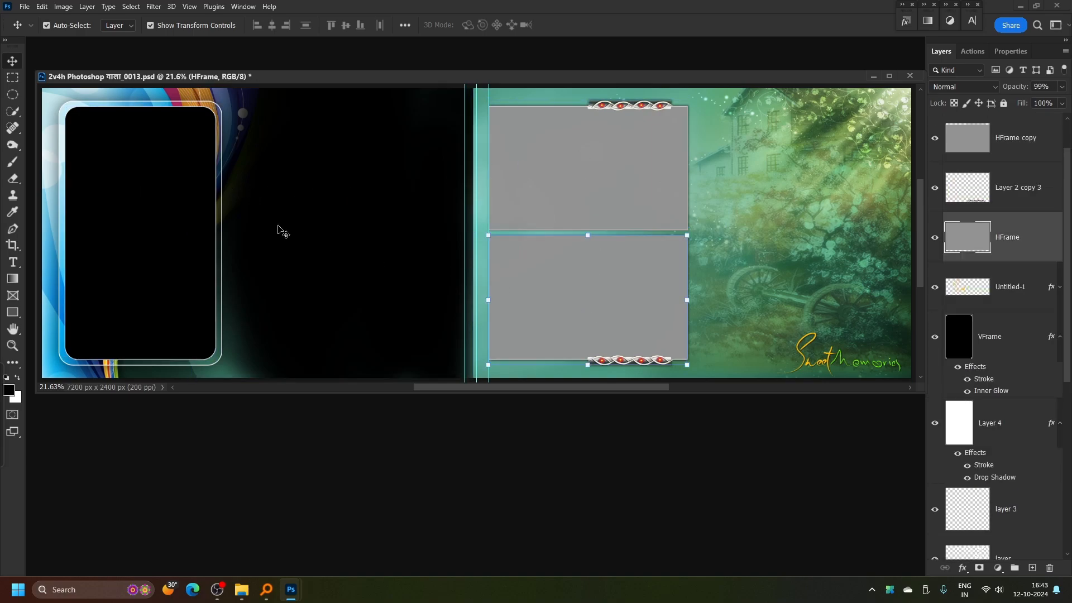
left_click(278, 226)
Place photo DSC_3228 from the 01 Nikrosi folder as an embedded image inside the rounded VFrame.
left_click(143, 218)
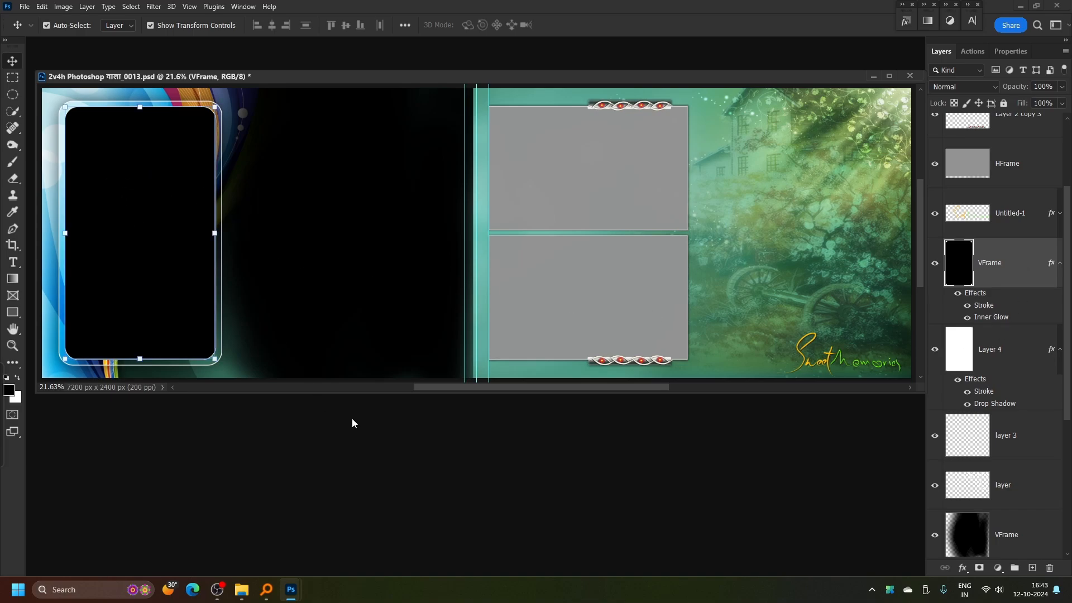
left_click(973, 51)
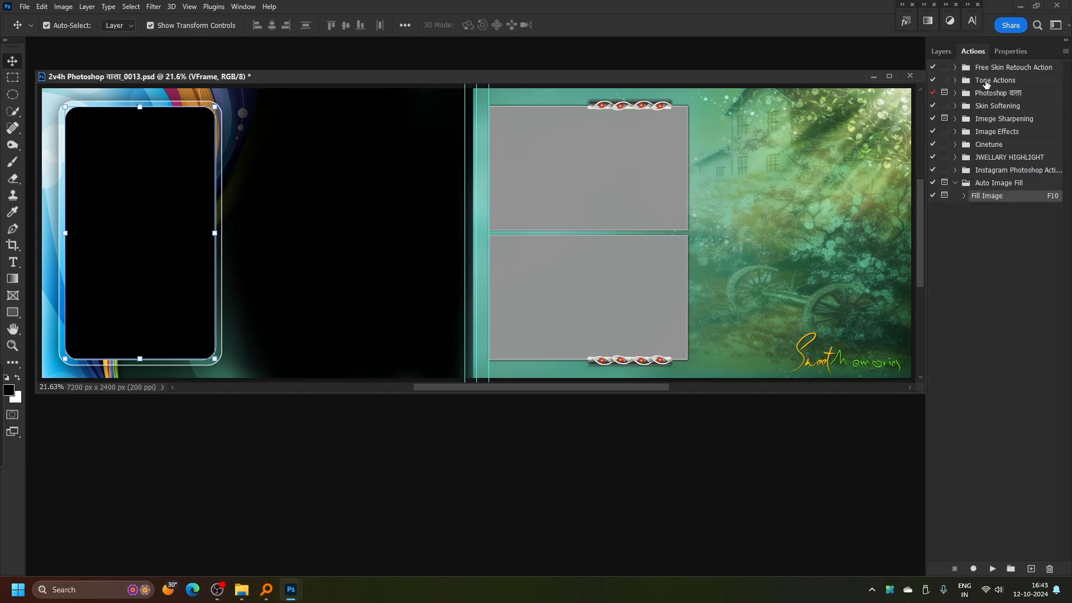
left_click(941, 51)
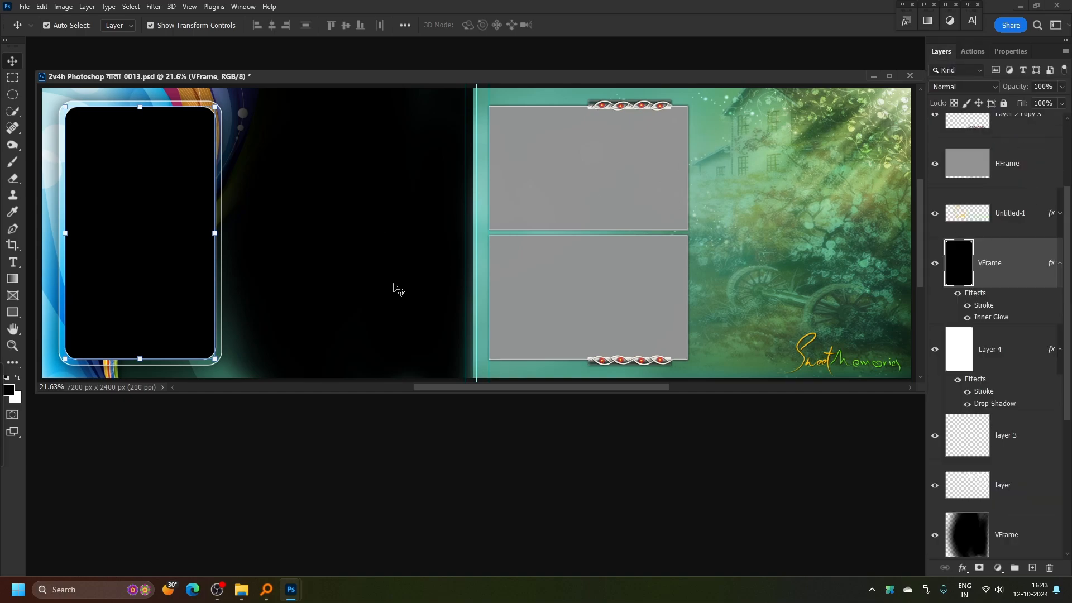
key("F2")
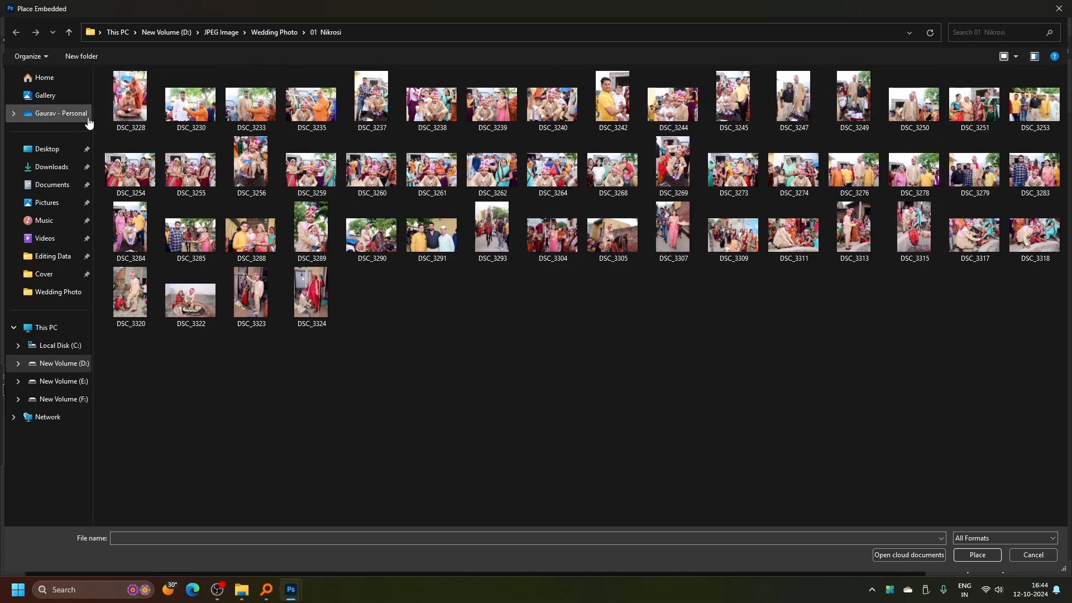
left_click(130, 98)
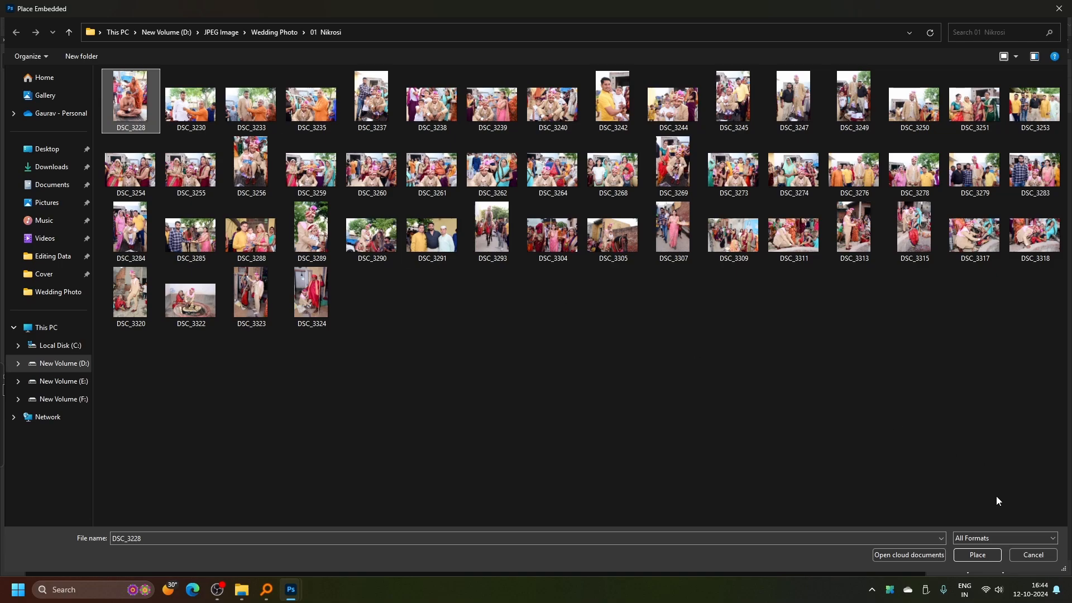
left_click(971, 556)
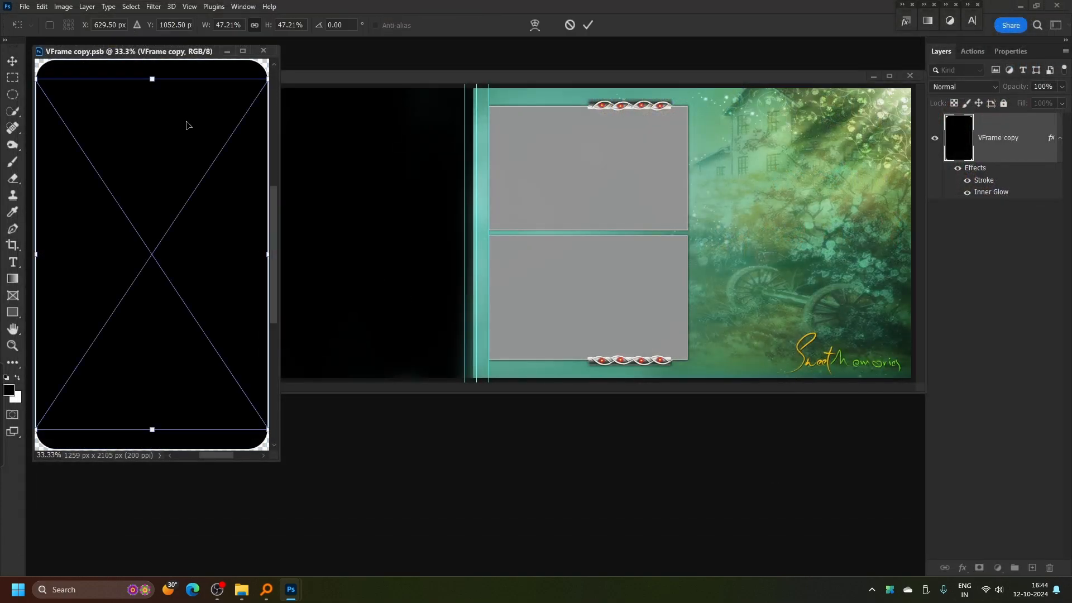
Enlarge DSC_3228 to about 58% so it covers the rounded VFrame, shift it slightly up, and save and close the smart object.
left_click_drag(165, 105, 164, 81)
left_click_drag(163, 309, 164, 330)
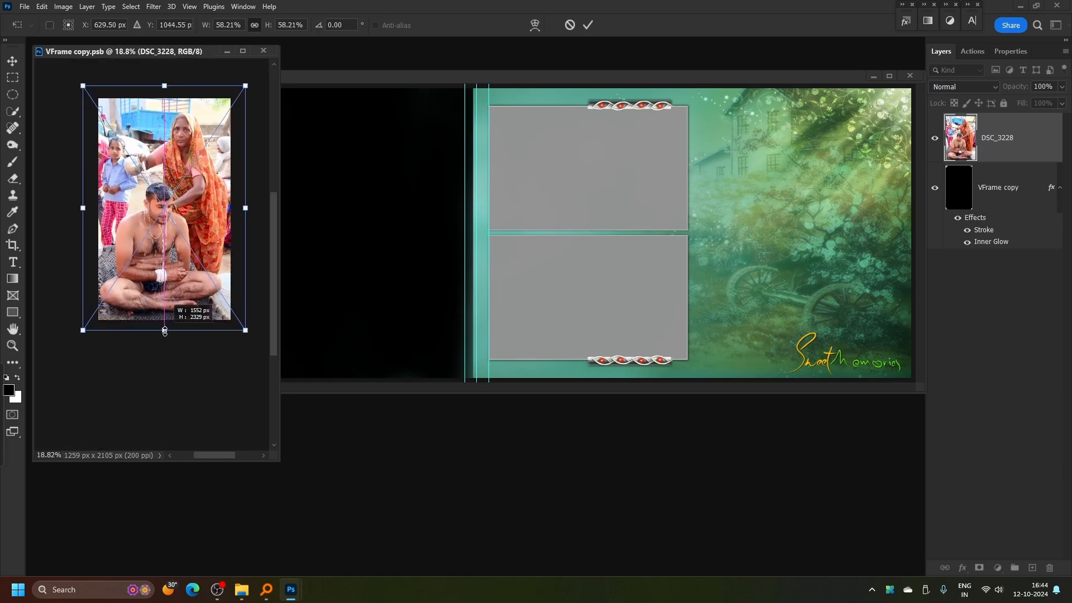
left_click_drag(175, 249, 175, 245)
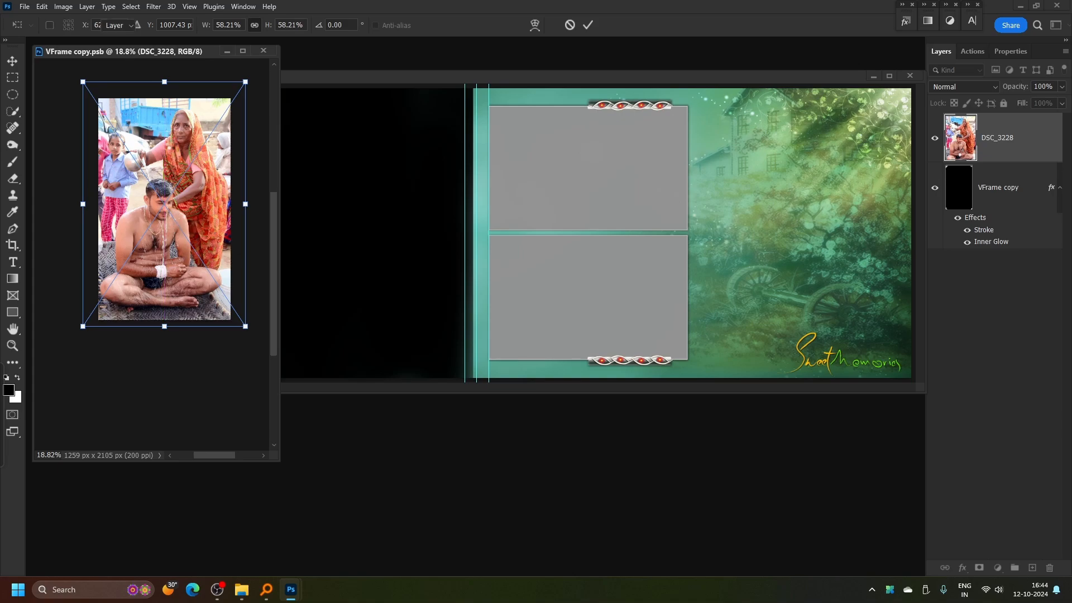
key("Return")
key("ctrl+s")
key("ctrl+w")
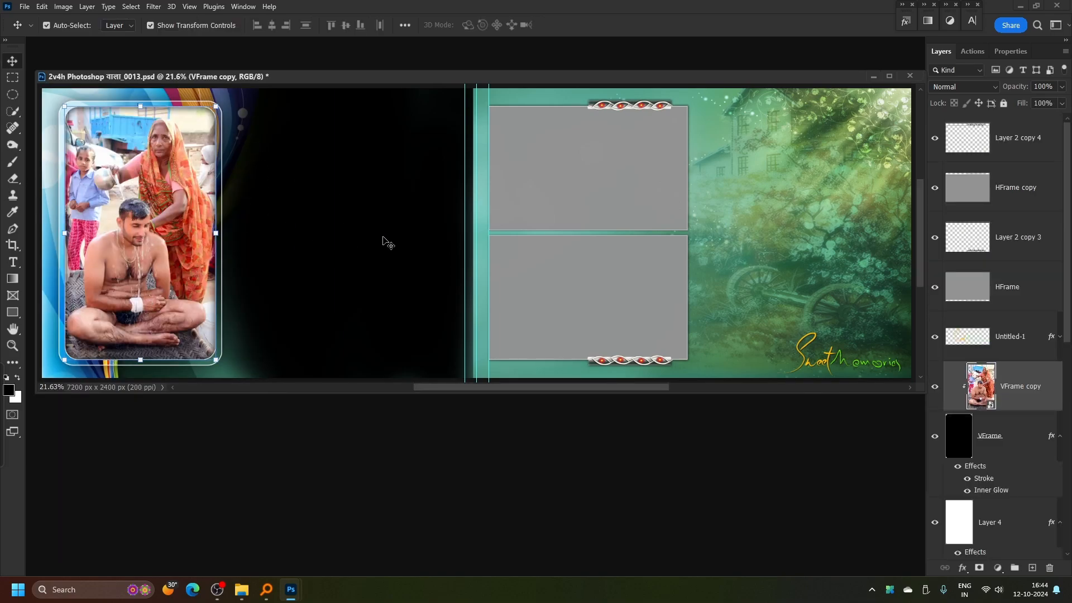
Create a clipped smart object copy of the soft-edged VFrame and place photo DSC_3230 from the 01 Nikrosi folder inside it.
left_click(338, 176)
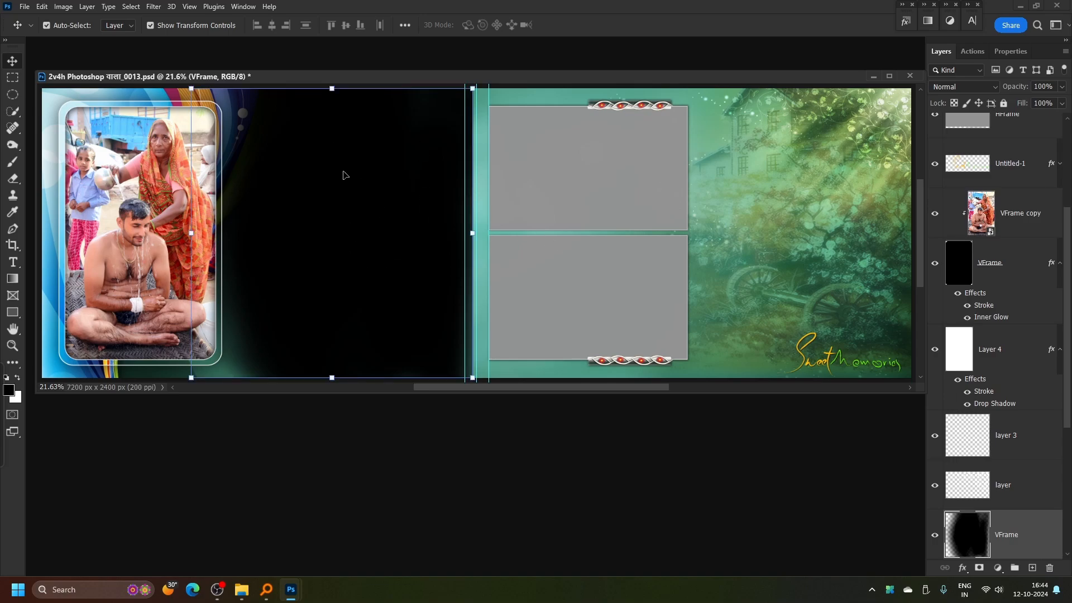
key("ctrl+j")
double_click(343, 175)
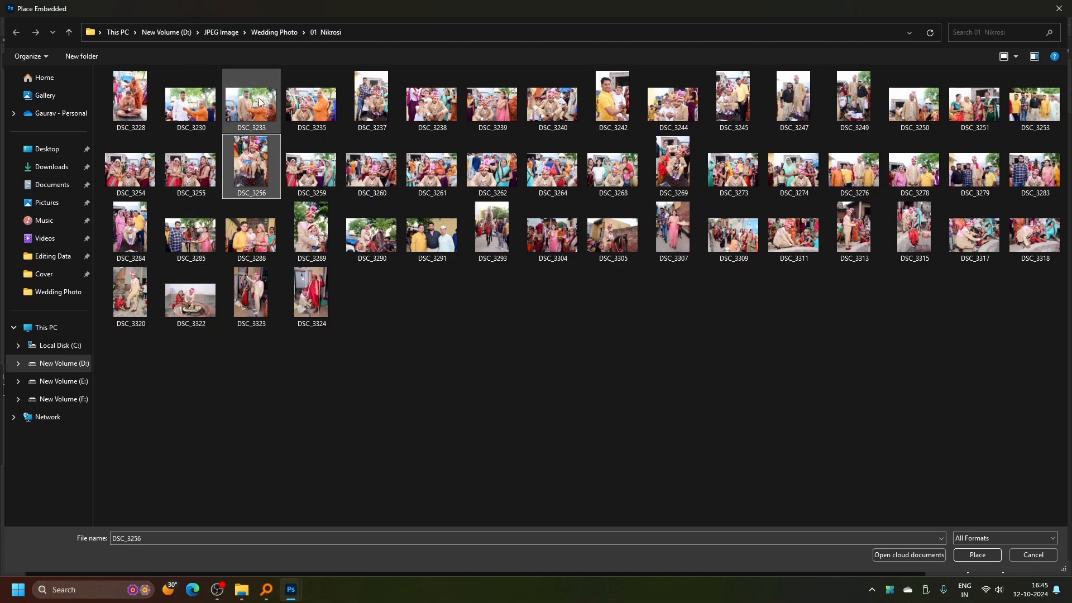
left_click(196, 104)
scroll(196, 104, "up", 3)
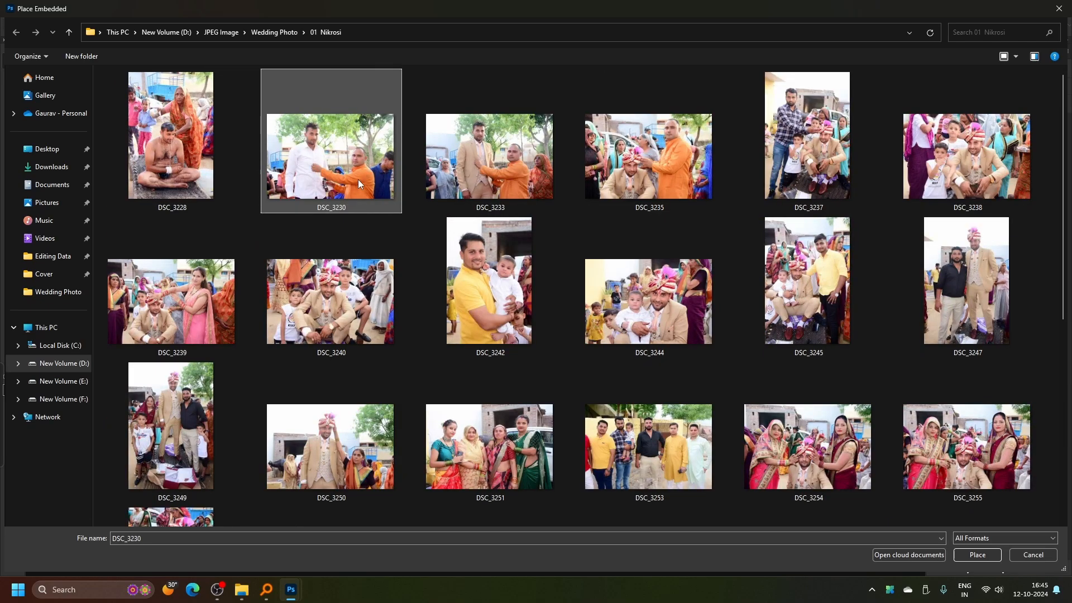
double_click(334, 155)
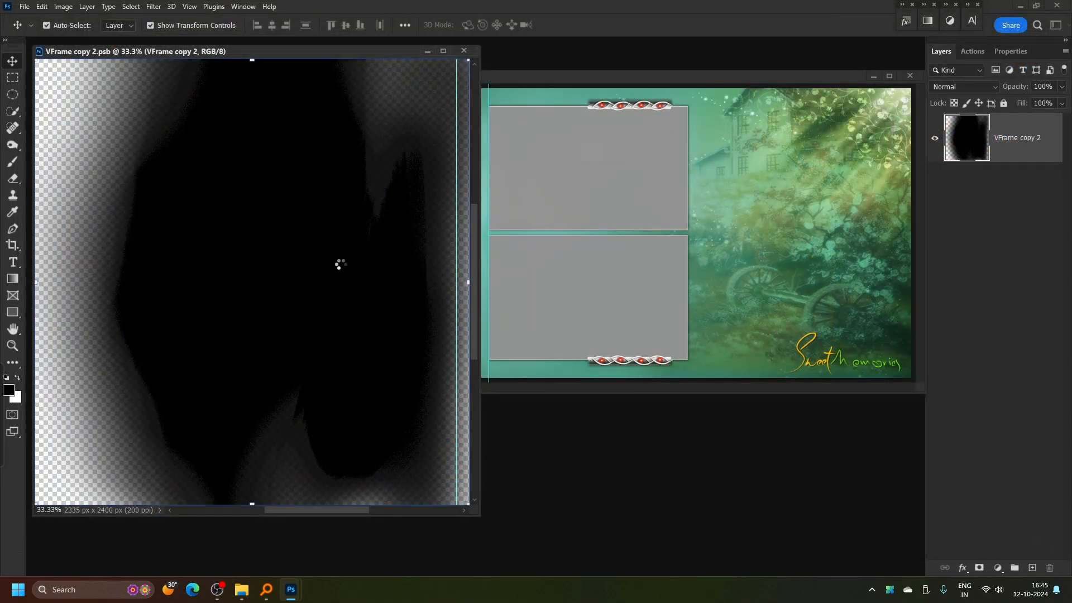
Scale DSC_3230 to 91% with both men inside the soft-edged frame, and save and close the smart object.
left_click_drag(350, 178, 346, 120)
left_click_drag(342, 341, 345, 399)
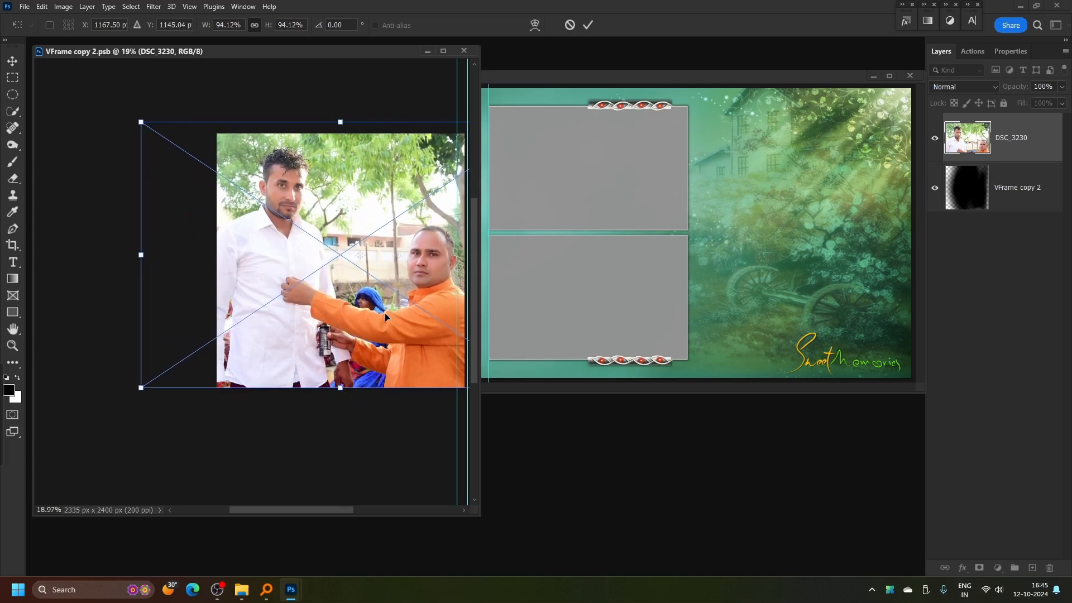
left_click_drag(387, 311, 381, 310)
left_click_drag(132, 117, 140, 130)
left_click_drag(333, 260, 328, 260)
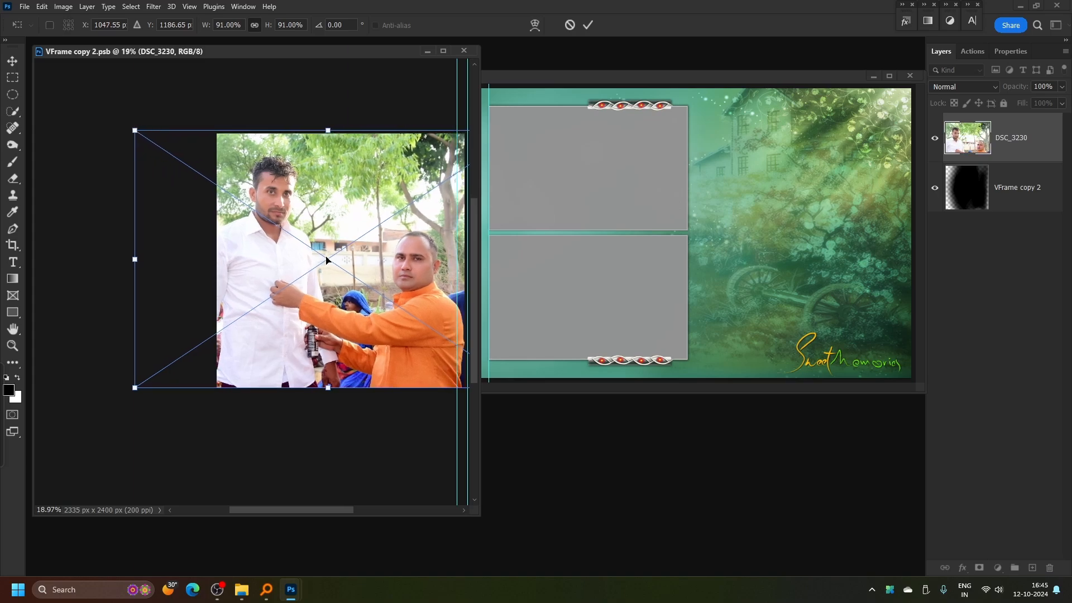
key("Return")
key("ctrl+s")
key("ctrl+w")
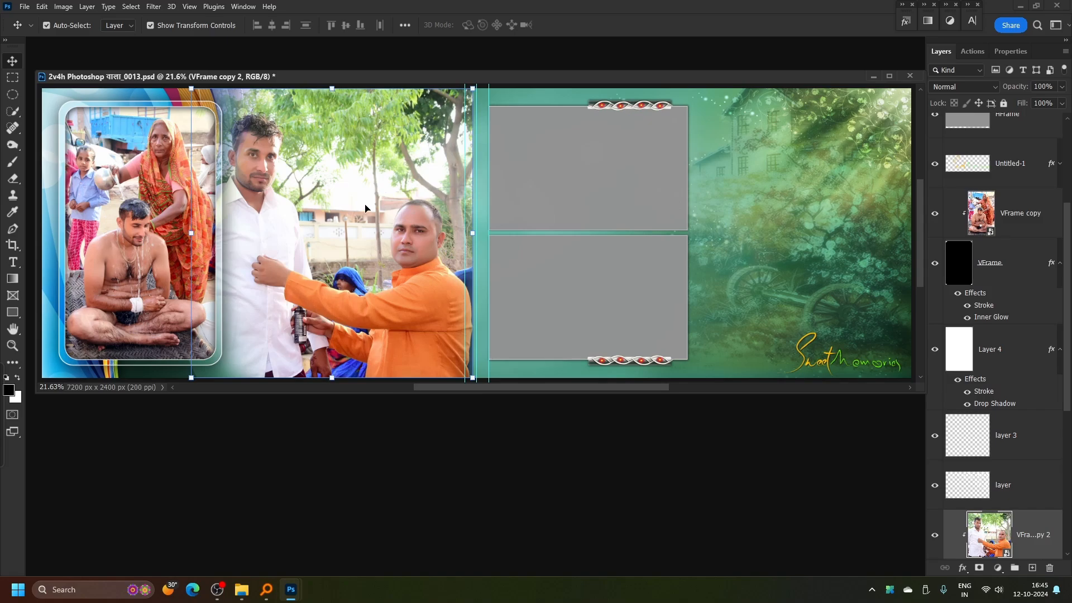
Nudge the clipped DSC_3230 photo slightly to the right within the soft-edged VFrame on the spread.
scroll(365, 208, "down", 3)
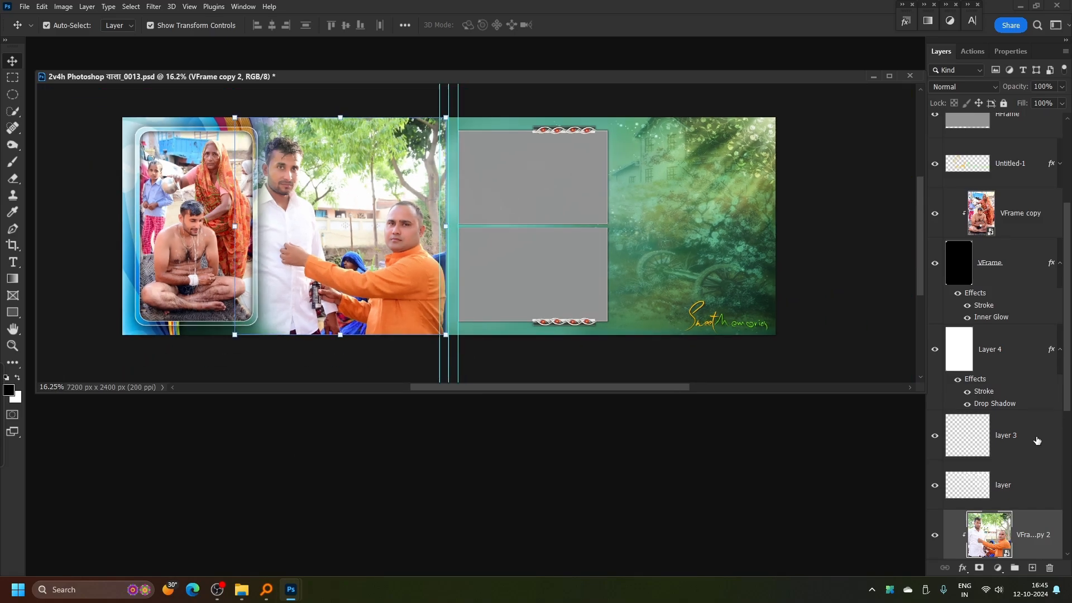
scroll(1028, 531, "down", 2)
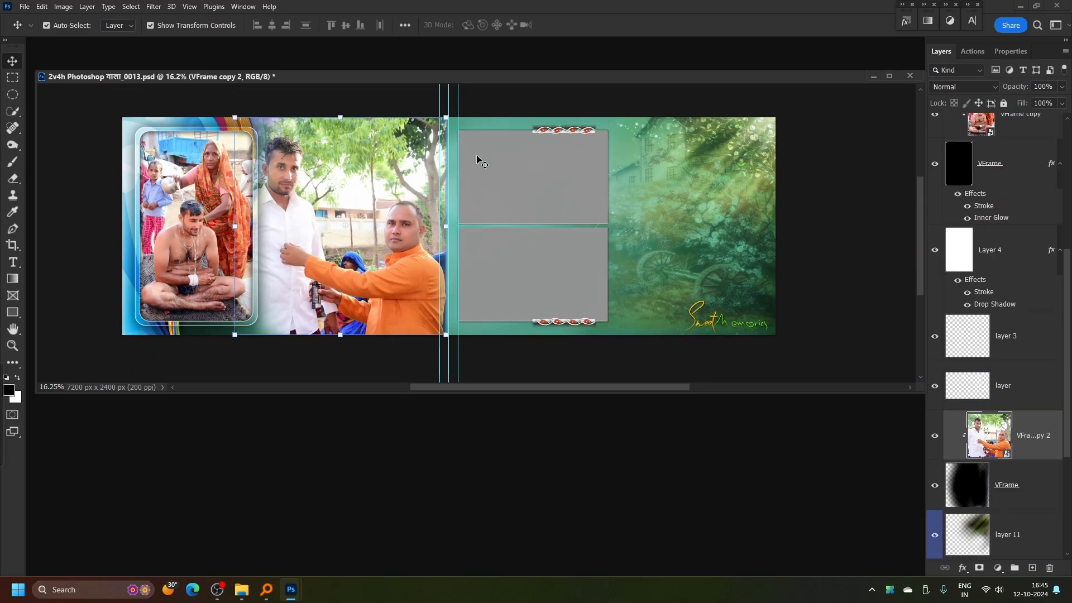
left_click_drag(343, 206, 344, 207)
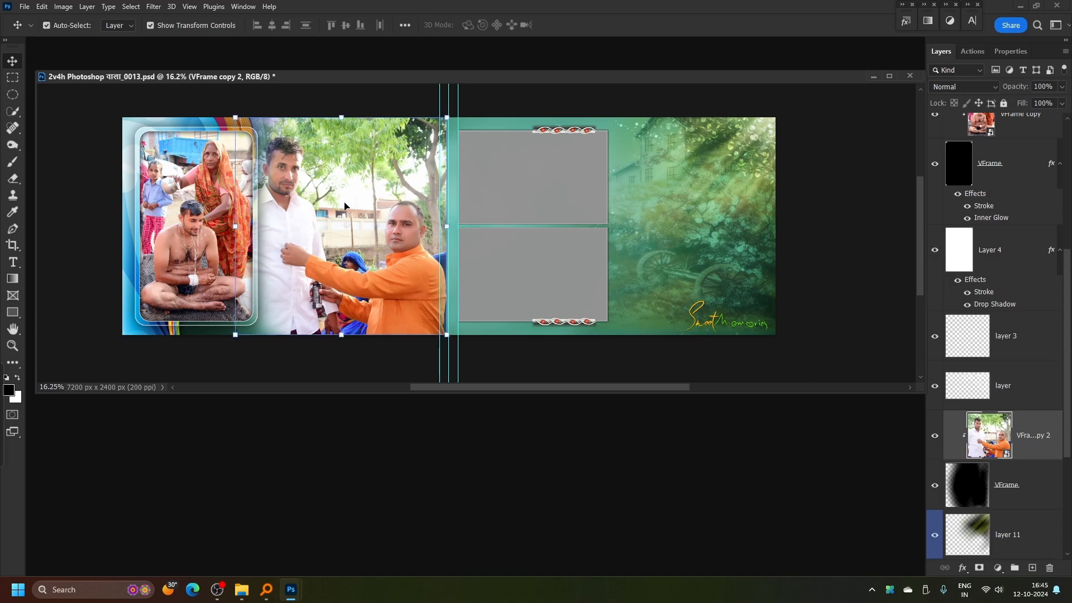
key("shift+Right")
key("shift+Right")
key("shift+Right")
key("shift+Right")
key("shift+Right")
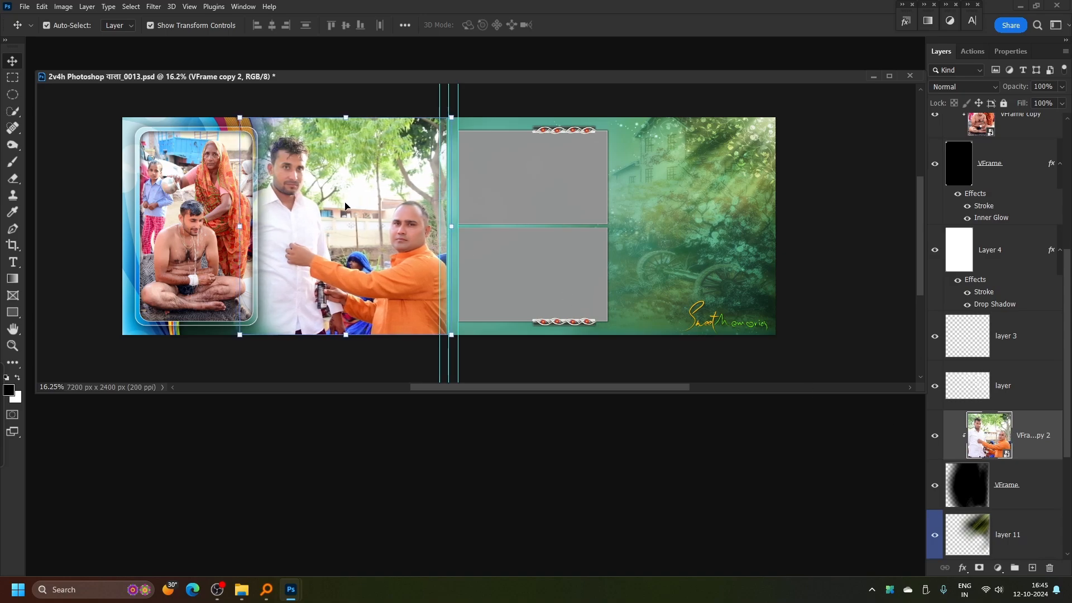
key("shift+Left")
key("shift+Left")
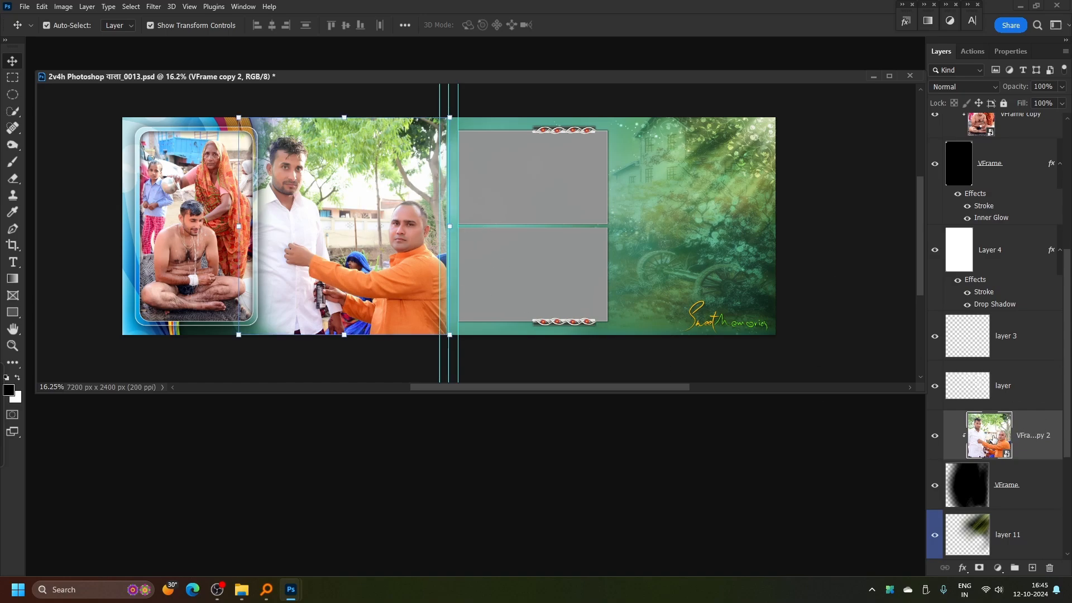
Try several sizes and positions for DSC_3230 inside its smart object, cancel the transform and close the smart object.
double_click(994, 439)
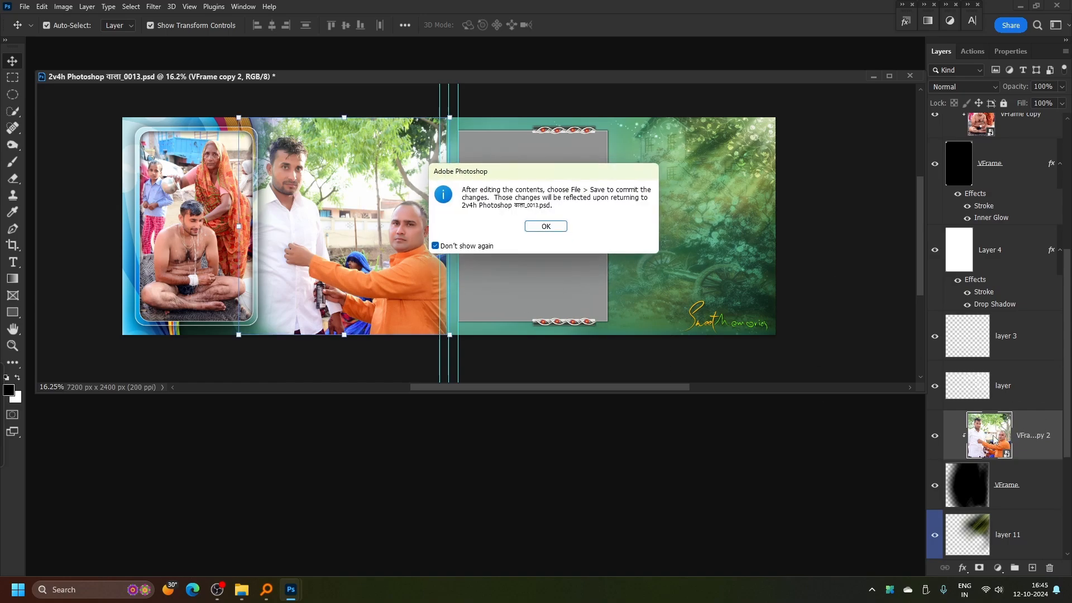
left_click(550, 228)
left_click_drag(326, 53, 643, 62)
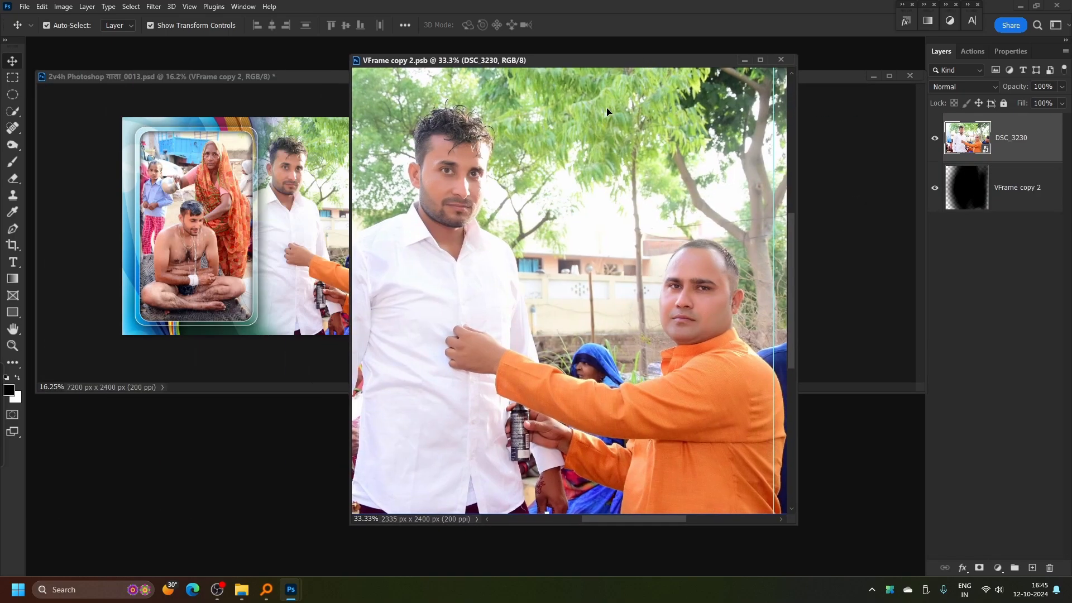
scroll(603, 207, "down", 6)
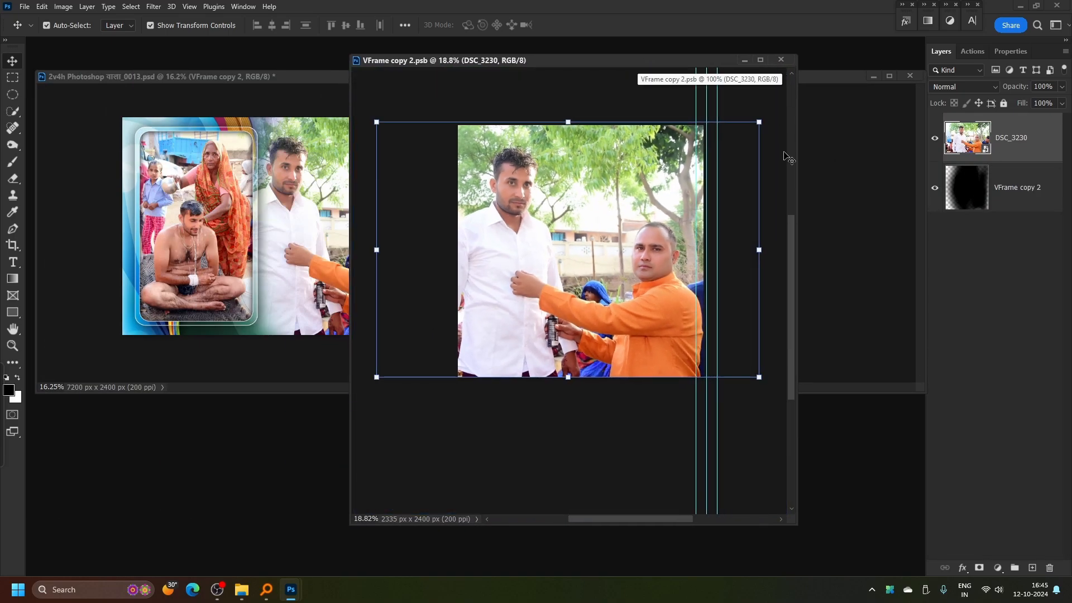
left_click_drag(759, 122, 696, 189)
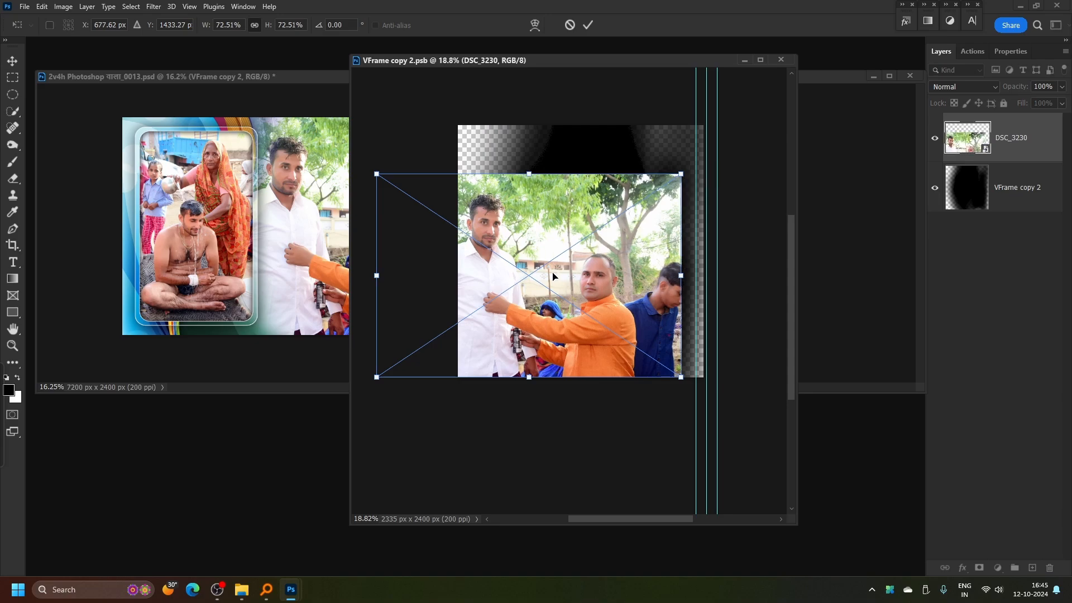
left_click_drag(582, 259, 618, 211)
left_click_drag(607, 253, 682, 284)
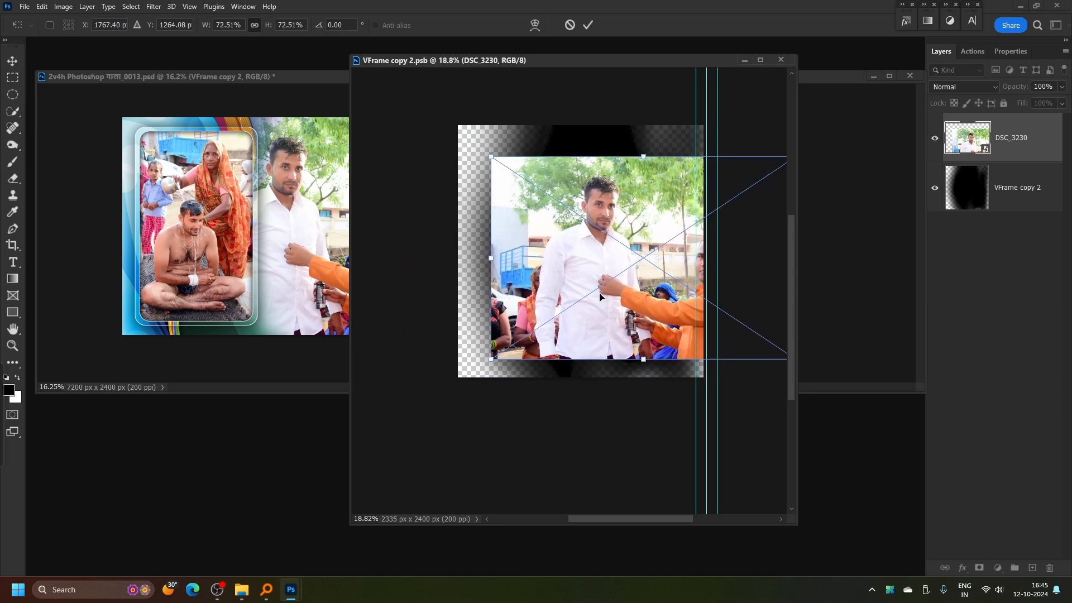
left_click_drag(496, 159, 410, 100)
left_click_drag(528, 181, 590, 228)
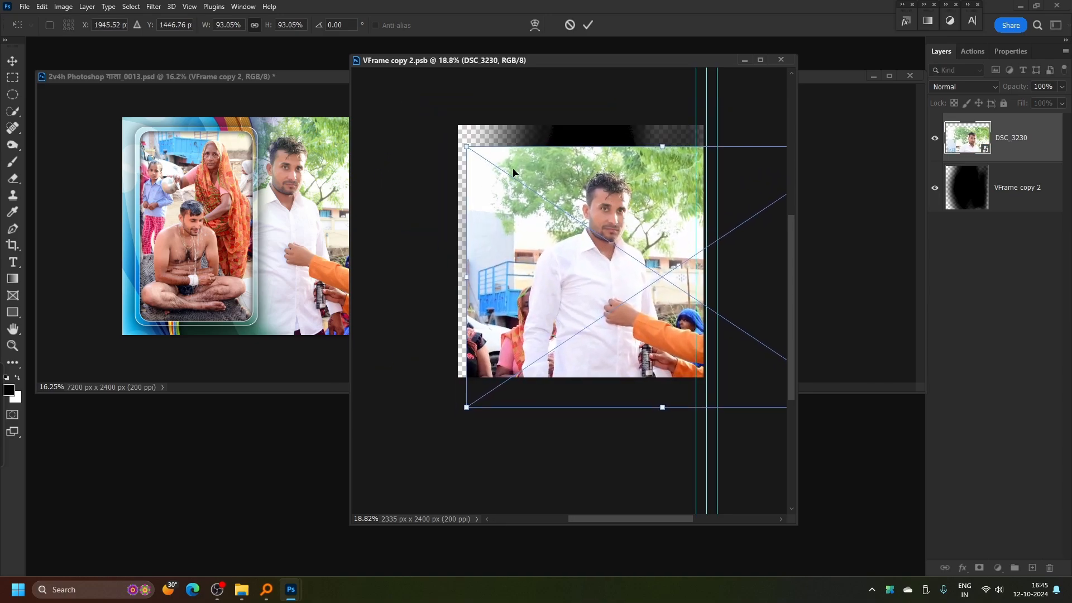
left_click_drag(469, 150, 402, 102)
left_click_drag(511, 248, 537, 247)
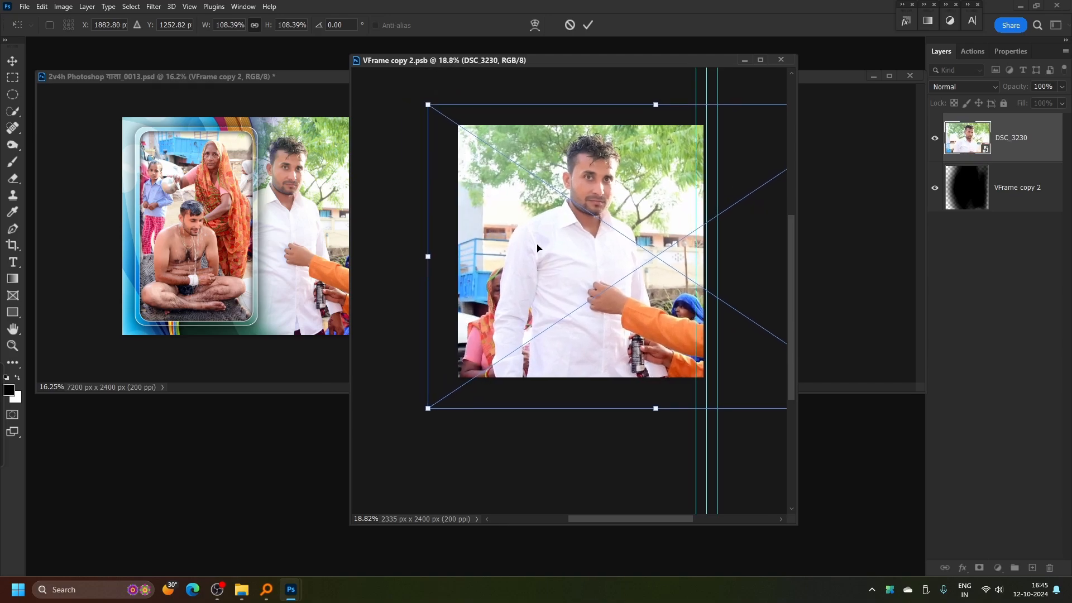
left_click_drag(671, 223, 610, 198)
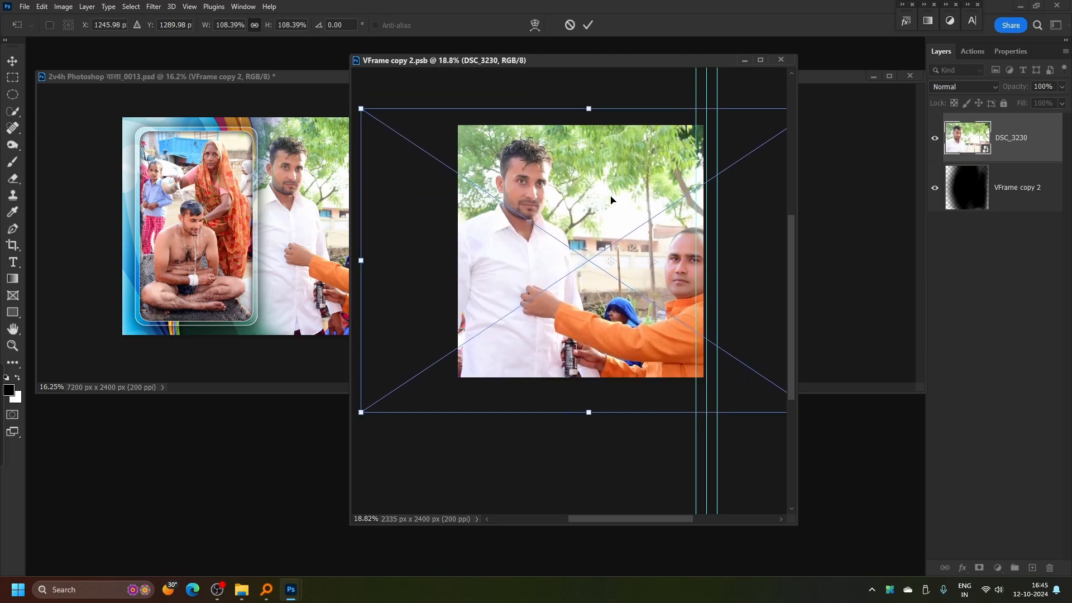
key("Escape")
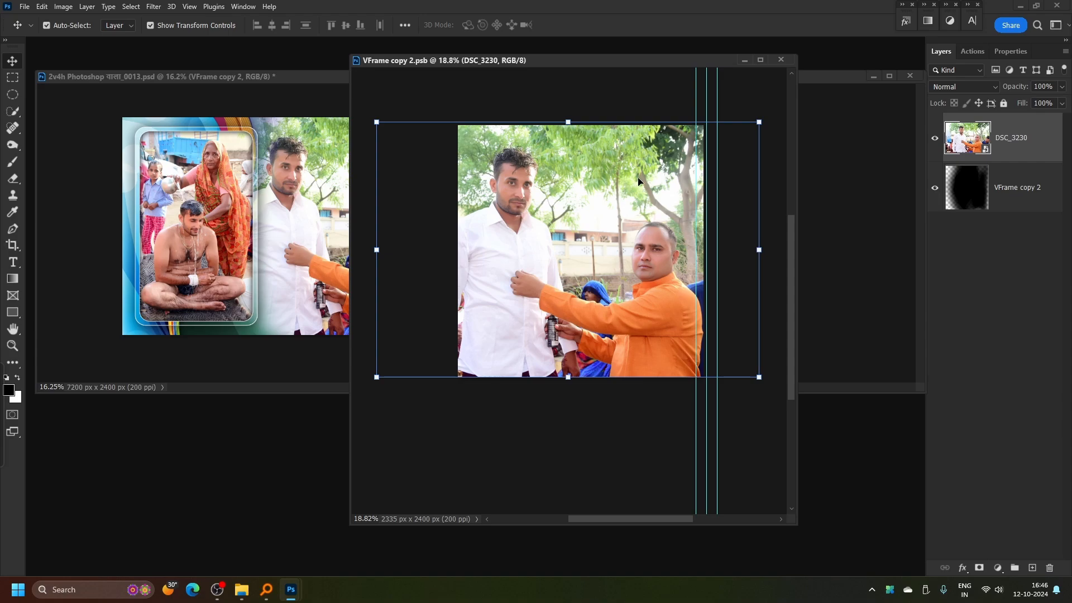
key("ctrl+w")
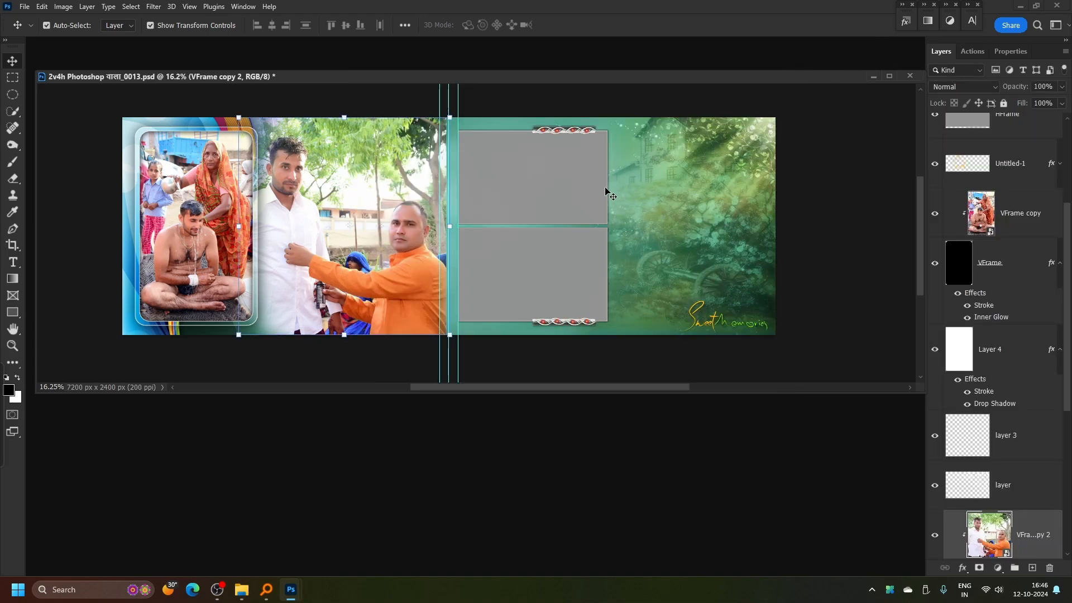
Create a clipped smart object copy of the upper grey HFrame and place photo DSC_3233 inside it.
left_click(524, 161)
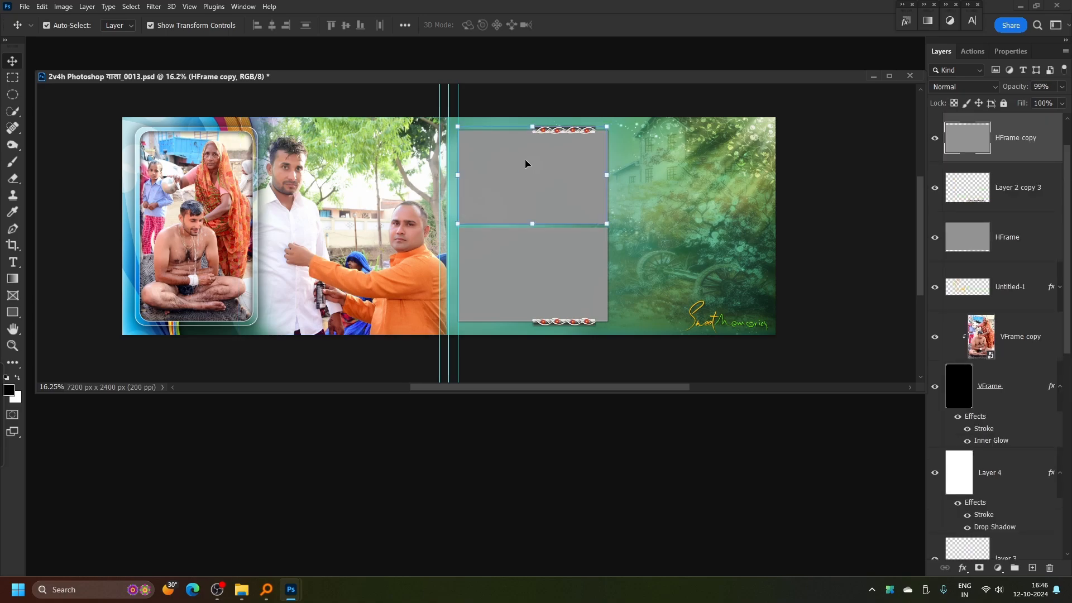
key("ctrl+j")
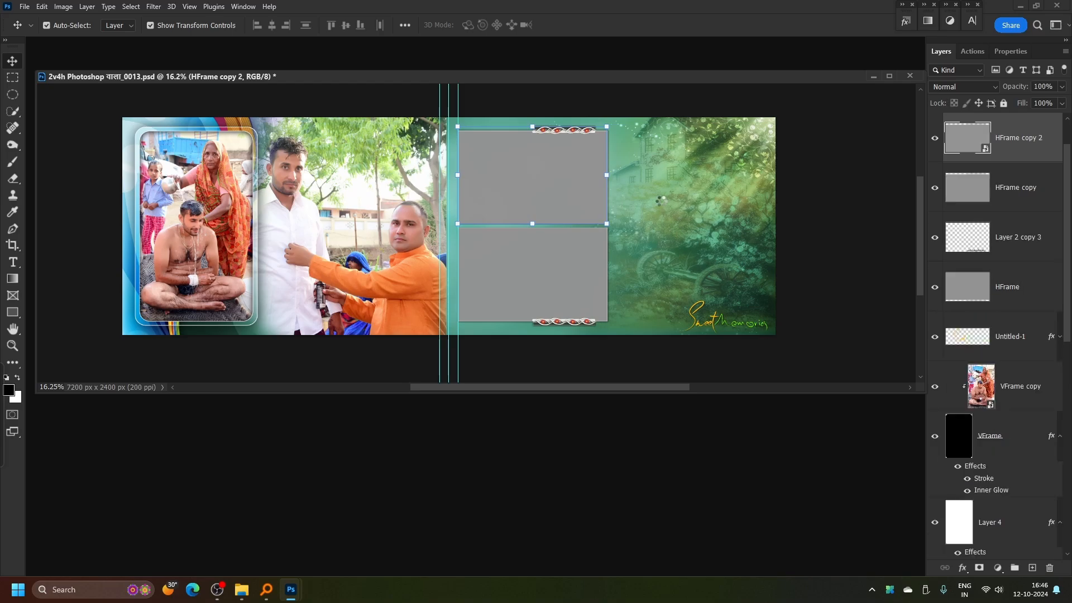
double_click(555, 215)
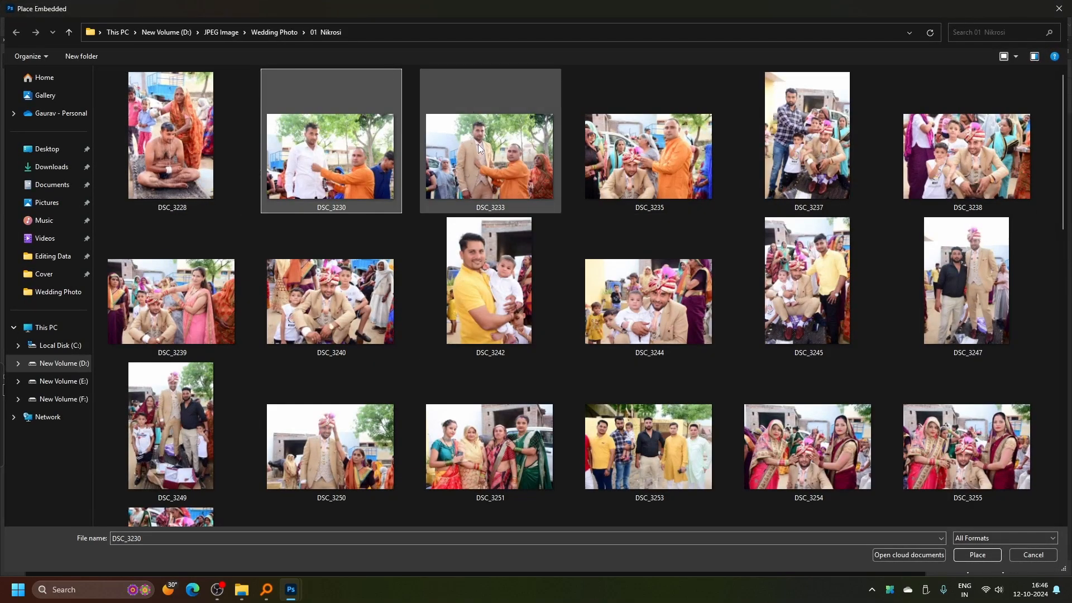
double_click(478, 144)
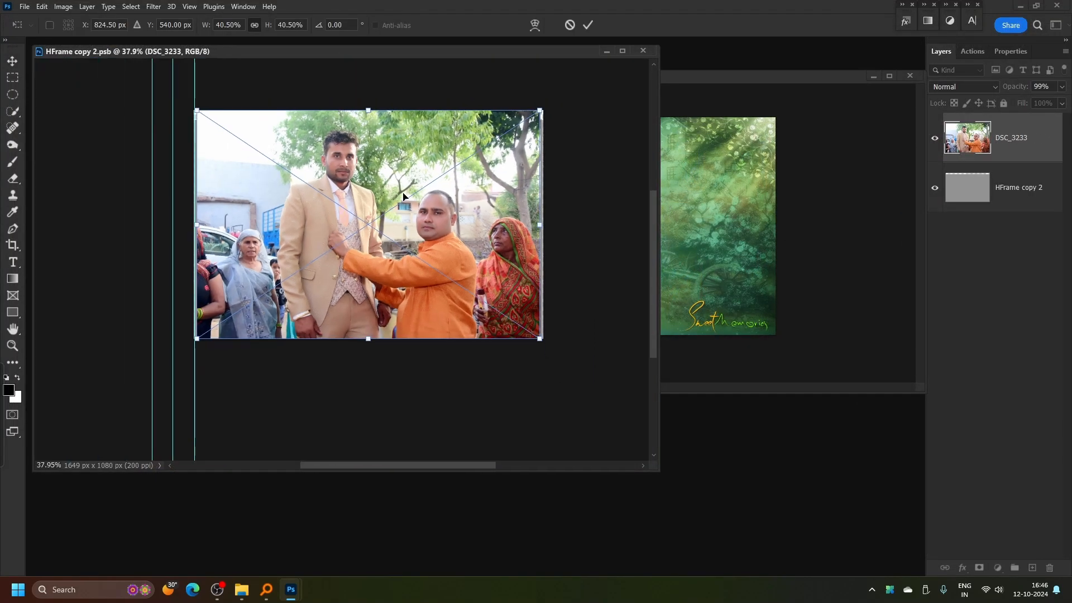
Enlarge DSC_3233 past the HFrame's edges, adjust its position, and save and close the smart object.
left_click_drag(368, 339, 368, 357)
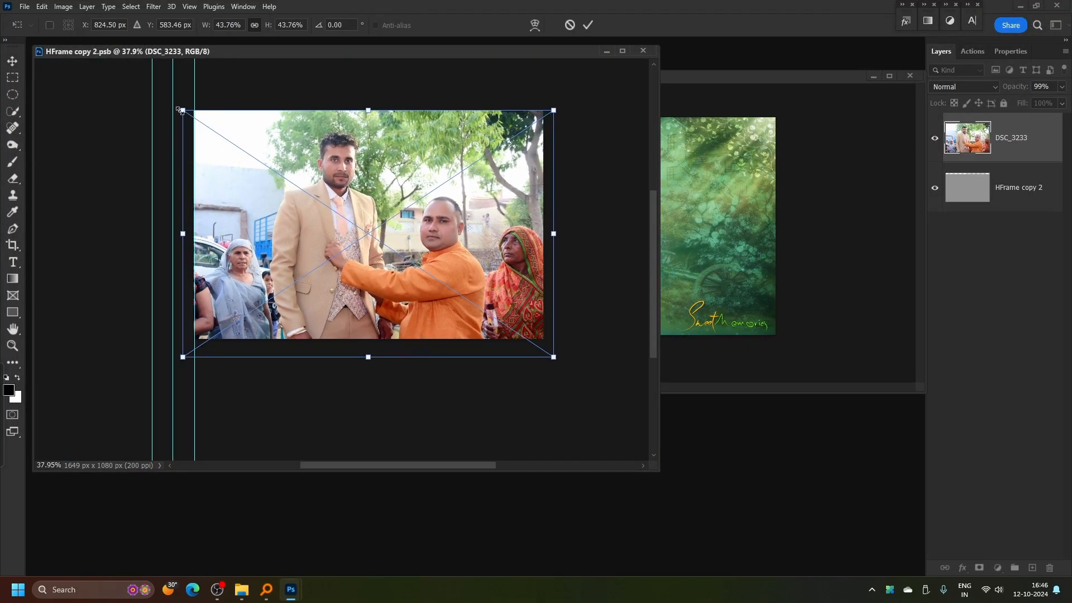
left_click_drag(181, 111, 151, 88)
left_click_drag(471, 212, 468, 210)
key("Return")
key("ctrl+s")
key("ctrl+w")
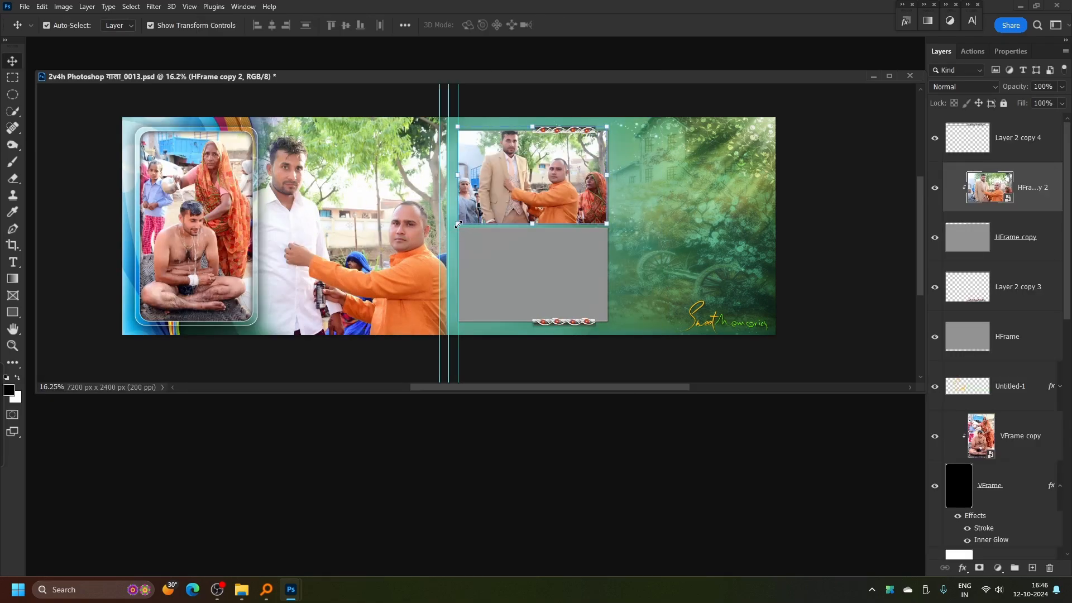
Scale the clipped DSC_3233 photo to 110.65% on the spread and nudge it down and right within the upper HFrame.
left_click_drag(458, 224, 440, 234)
scroll(608, 118, "up", 2)
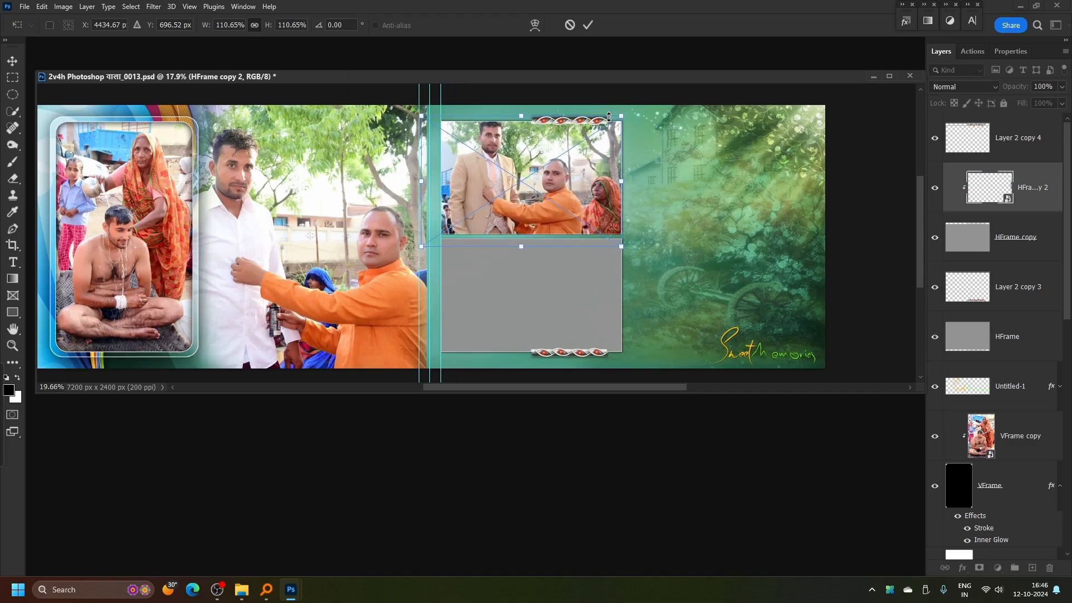
scroll(608, 117, "up", 2)
key("Down")
key("Down")
key("Down")
key("Down")
key("Down")
key("Down")
key("Down")
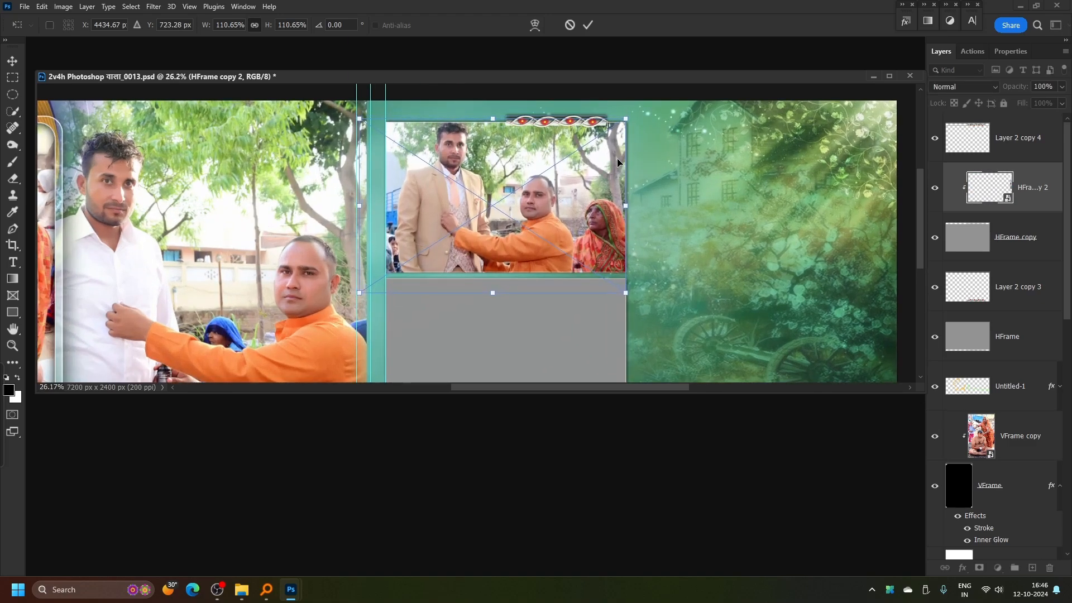
key("Down")
key("Down")
key("Right")
key("Right")
key("Right")
key("Right")
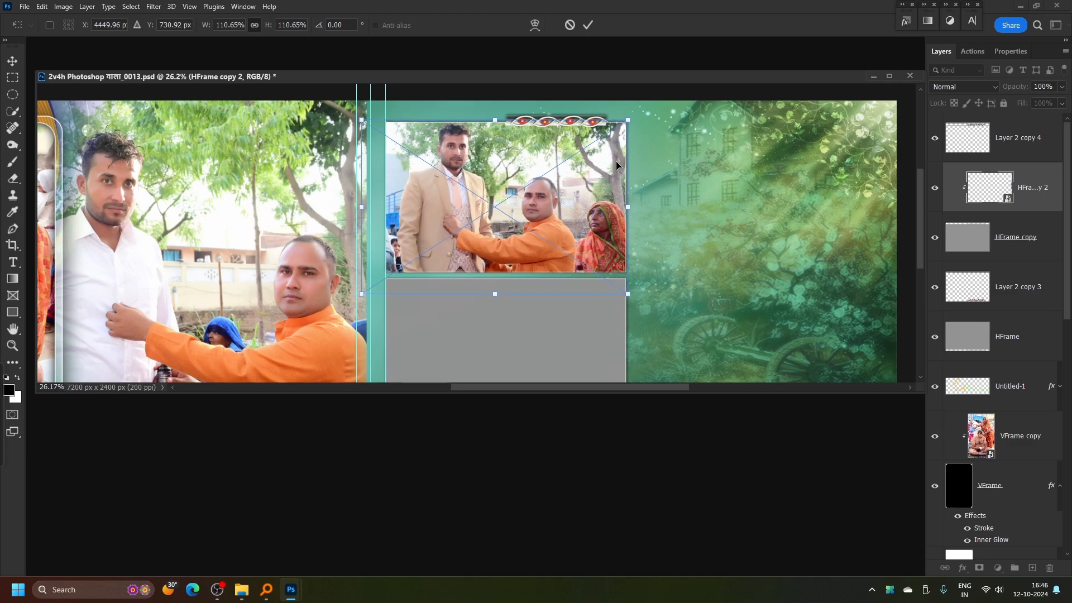
key("Return")
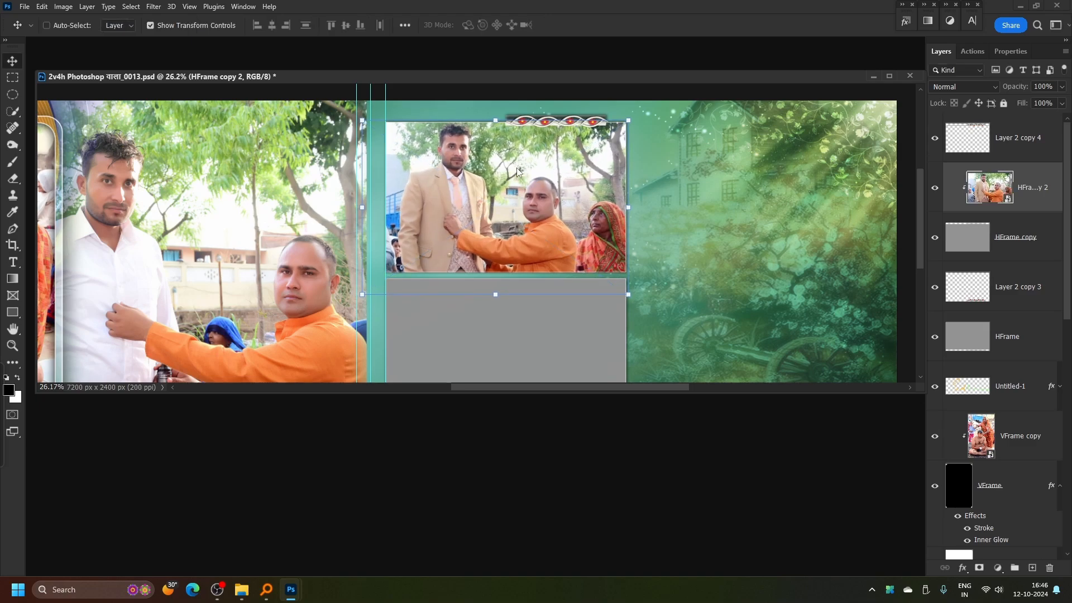
Create a clipped smart object copy of the lower grey HFrame and place photo DSC_3235 inside it.
scroll(516, 171, "down", 1)
left_click(559, 244, "ctrl")
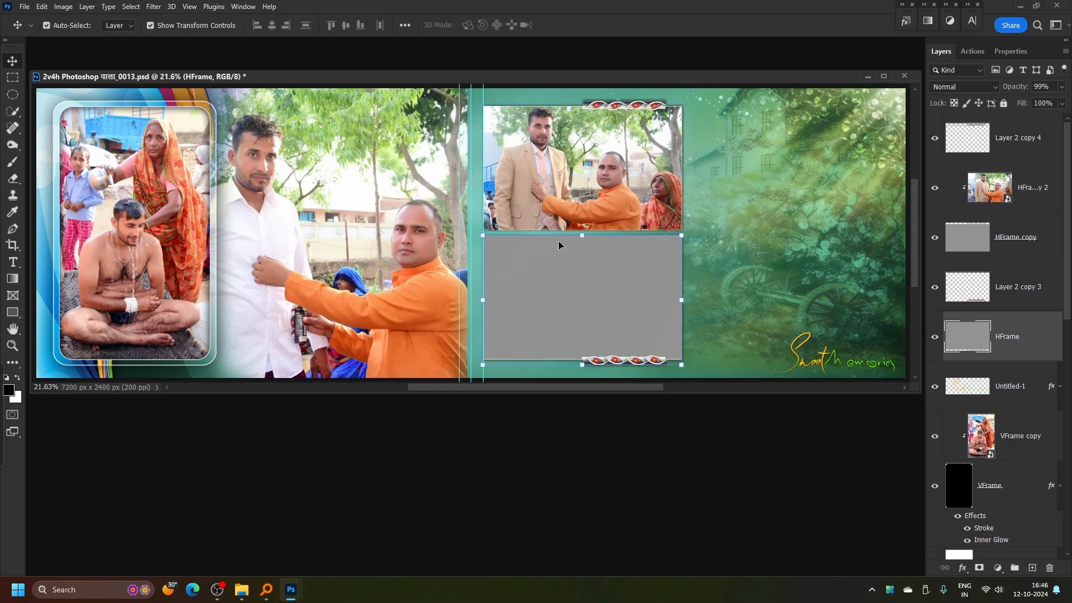
key("ctrl+j")
double_click(574, 278)
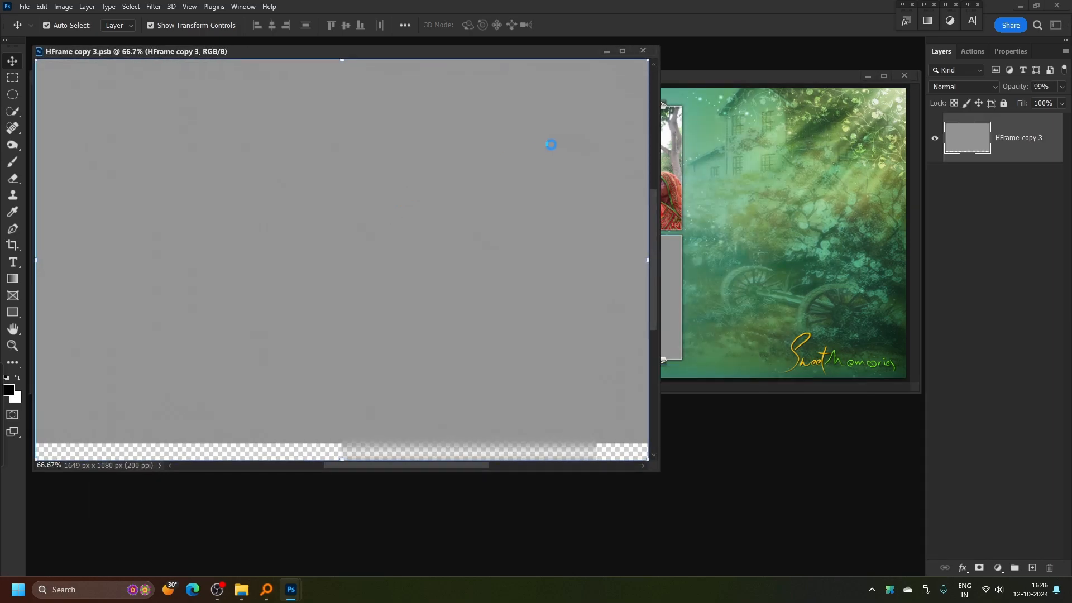
key("ctrl+shift+p")
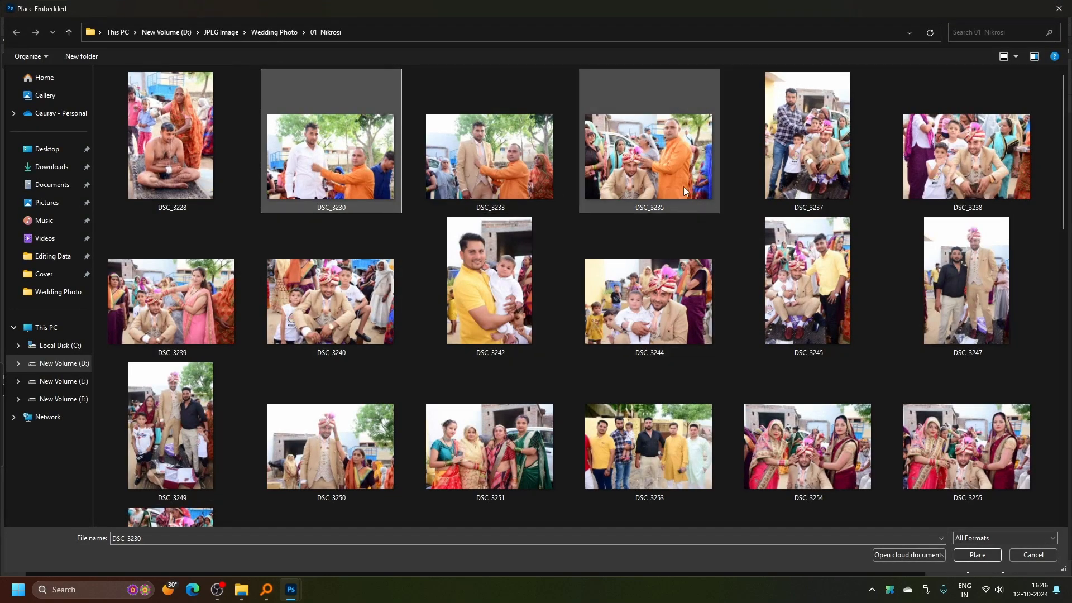
double_click(682, 145)
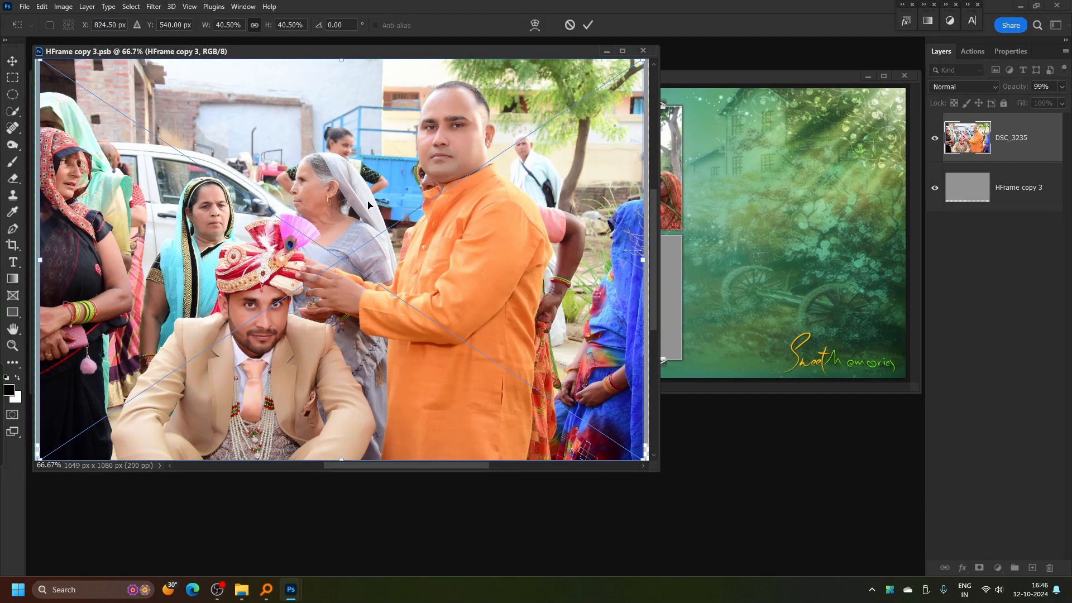
Enlarge DSC_3235 past the HFrame's edges, adjust its vertical position, and save and close the smart object.
scroll(368, 204, "down", 3)
left_click_drag(355, 351, 354, 377)
left_click_drag(370, 282, 371, 271)
key("Return")
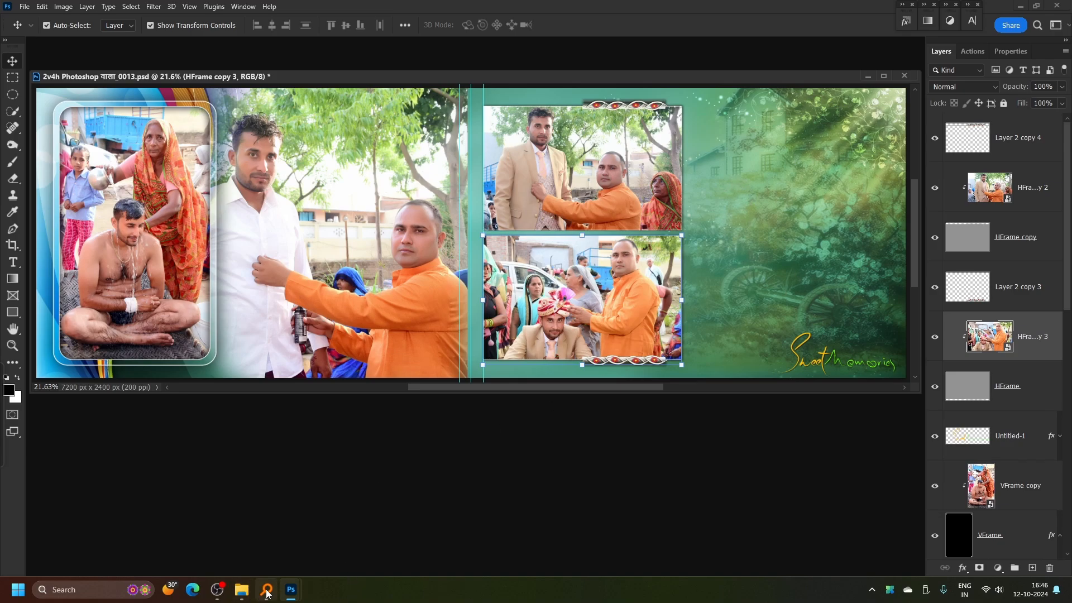
Open DSC_3237 from the 01 Nikrosi folder in Photoshop, copy the whole image and close the photo.
mouse_move(262, 595)
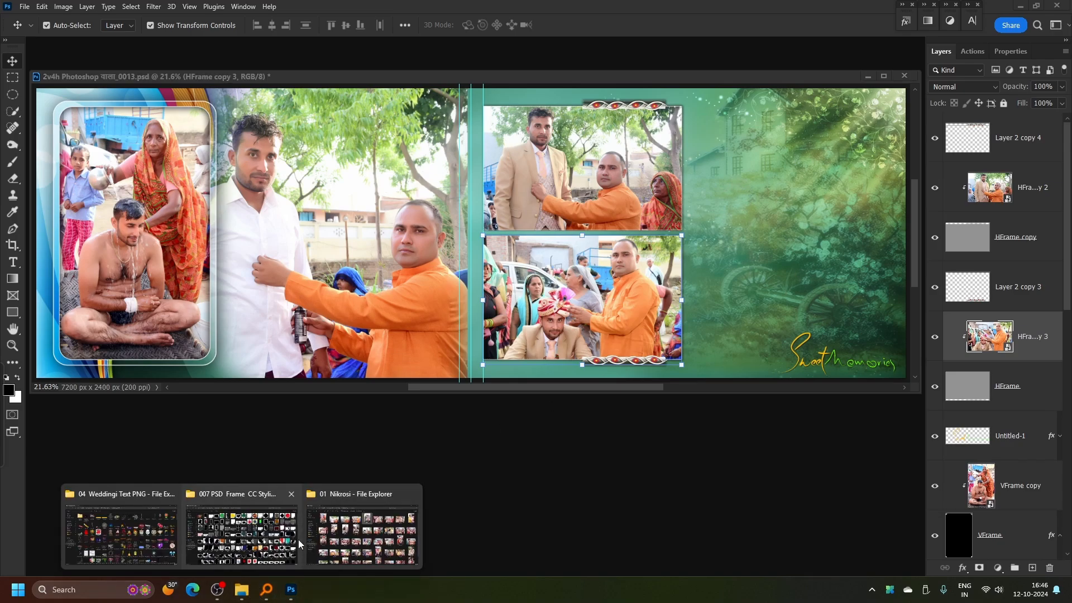
left_click(365, 530)
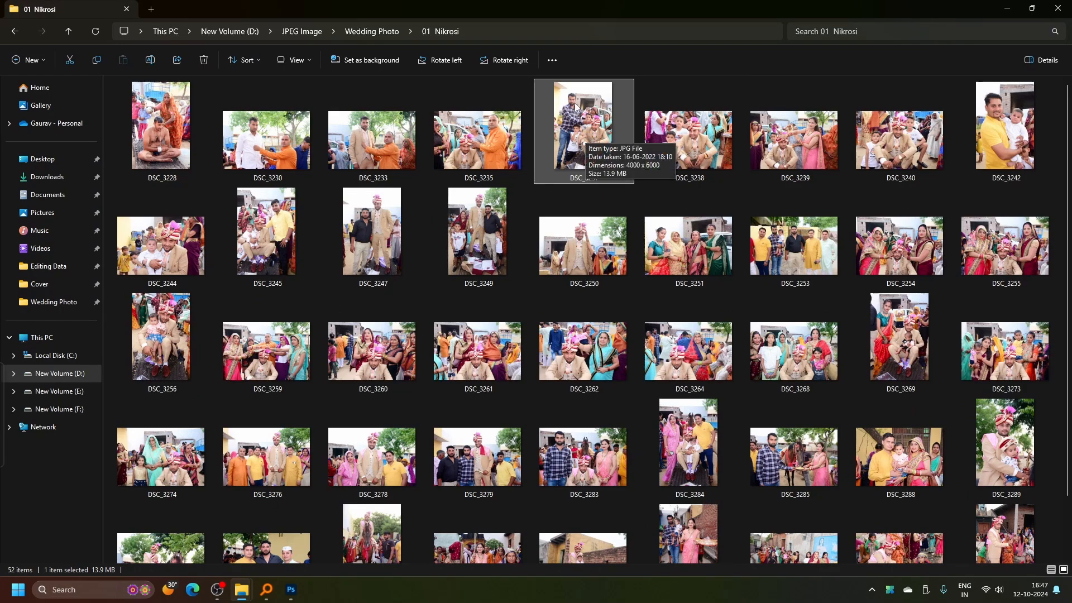
right_click(585, 125)
mouse_move(669, 182)
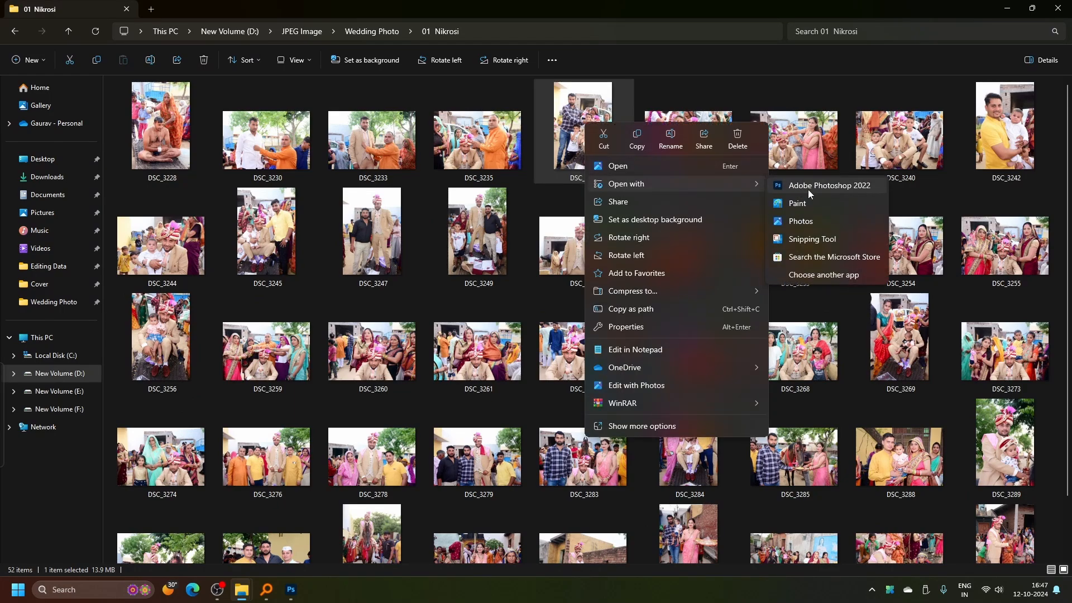
left_click(810, 187)
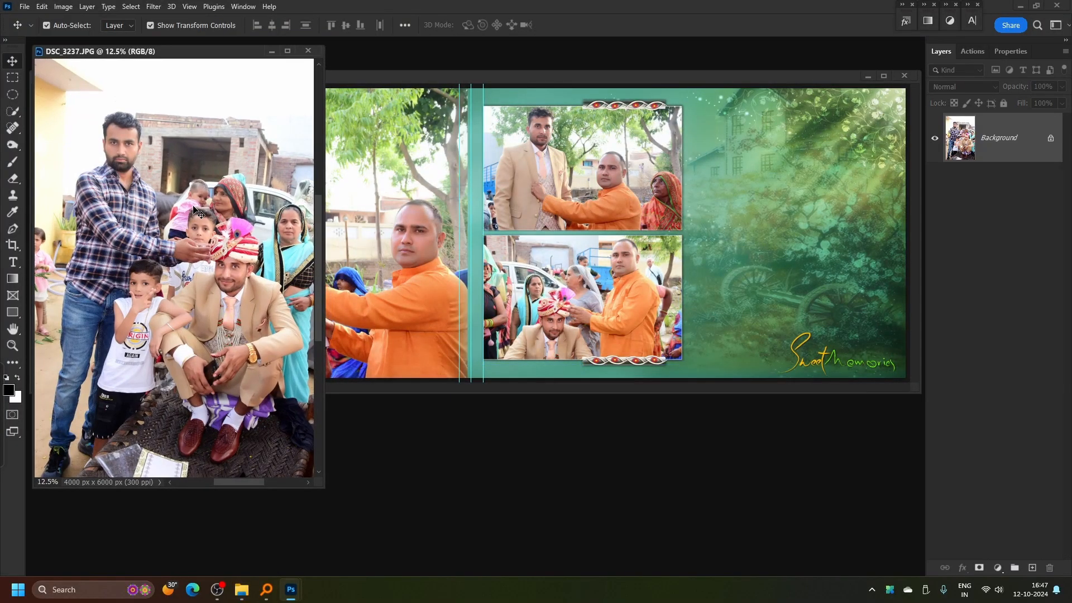
key("ctrl+a")
key("ctrl+w")
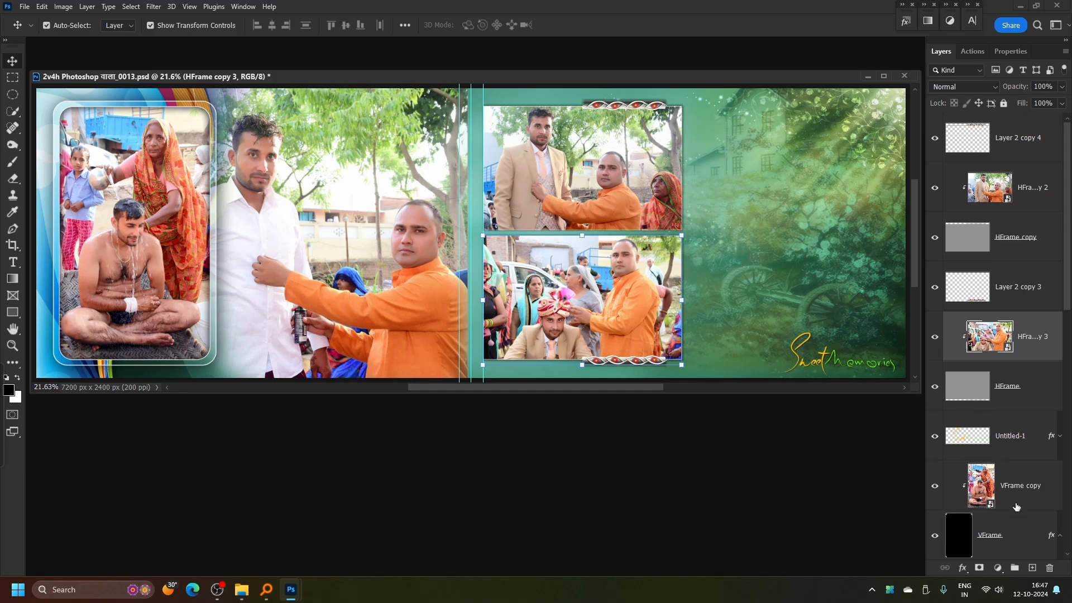
Paste the copied DSC_3237 photo into the spread directly above the clipped VFrame copy 2 layer.
left_click(863, 155)
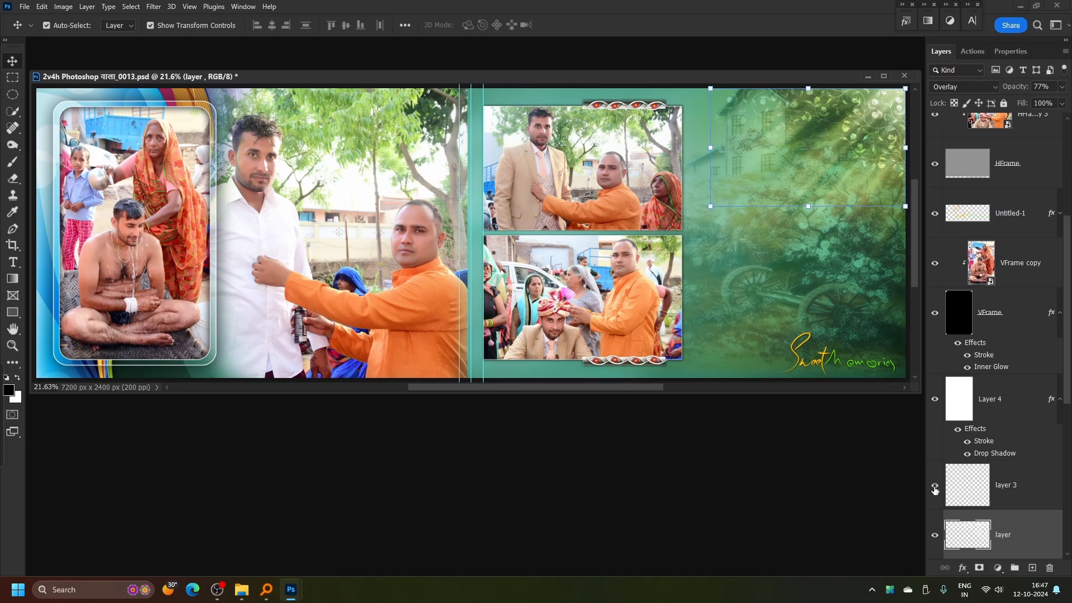
scroll(1003, 536, "down", 1)
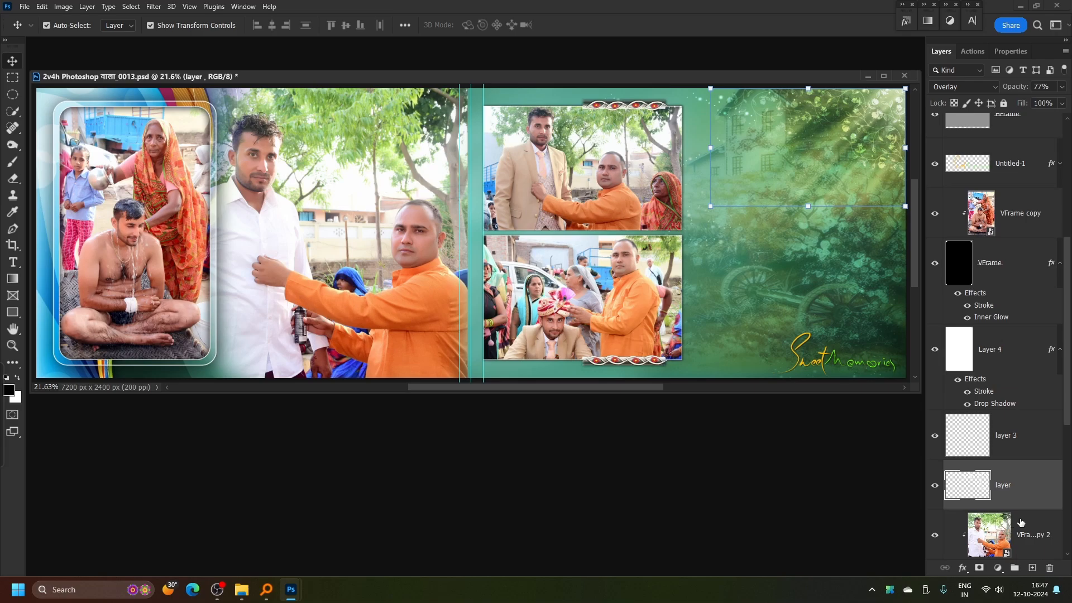
left_click(1022, 518)
key("ctrl+v")
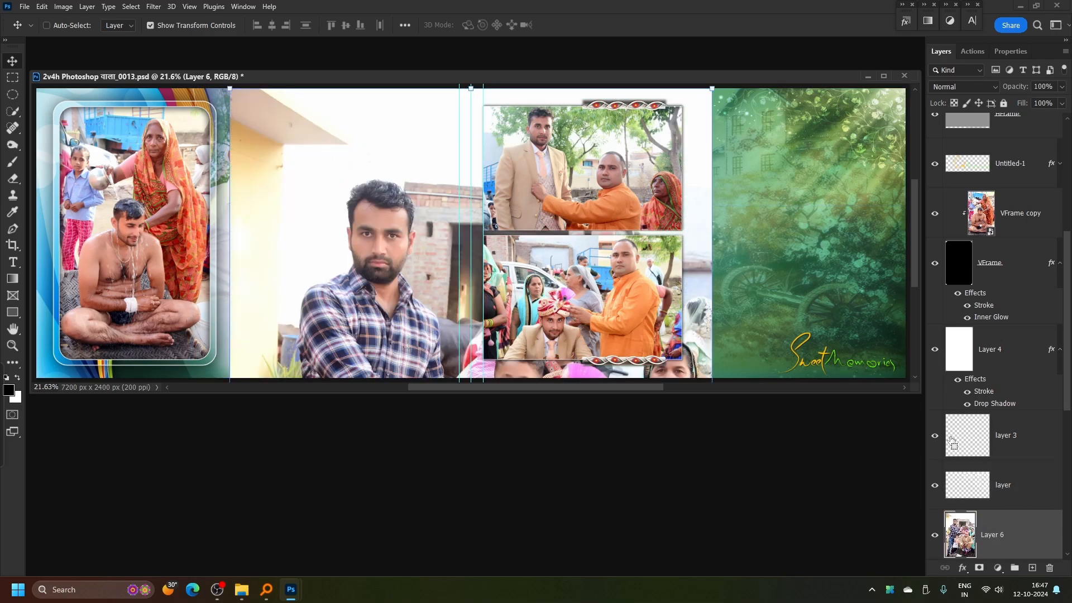
Scale the pasted DSC_3237 photo down and fit it against the spread's right edge, beside the two HFrames.
key("ctrl+t")
left_click_drag(228, 338, 481, 338)
left_click_drag(566, 343, 625, 279)
key("Return")
scroll(789, 150, "up", 5)
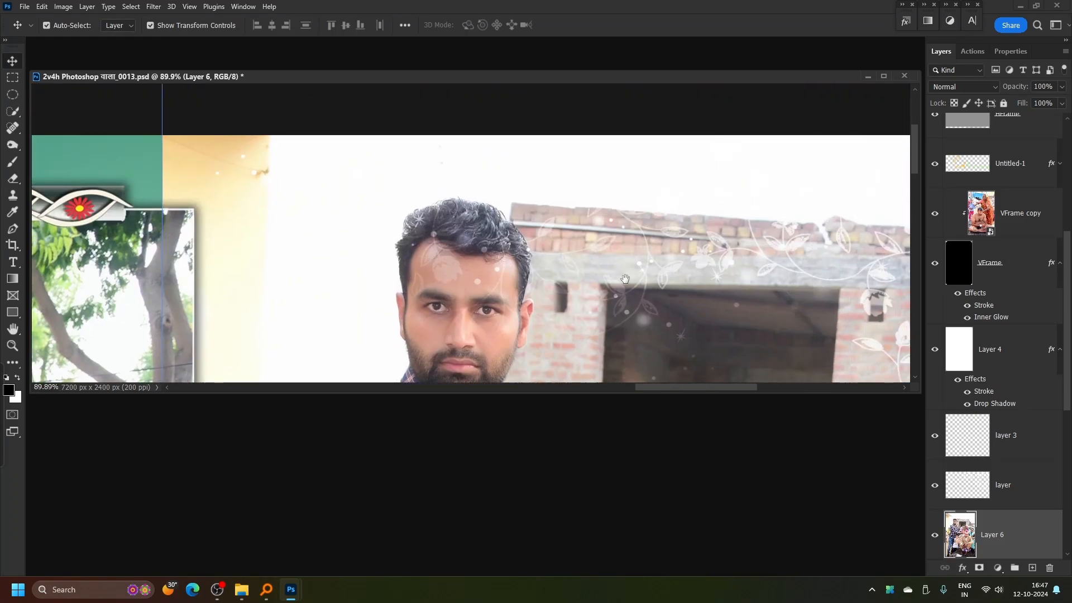
scroll(694, 259, "down", 5)
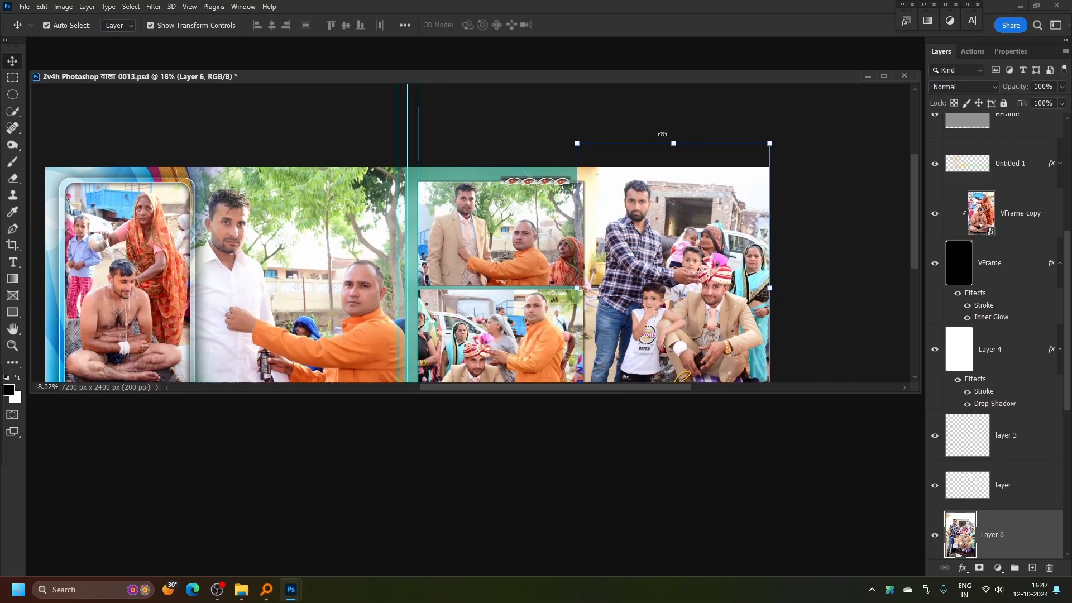
left_click(1019, 421)
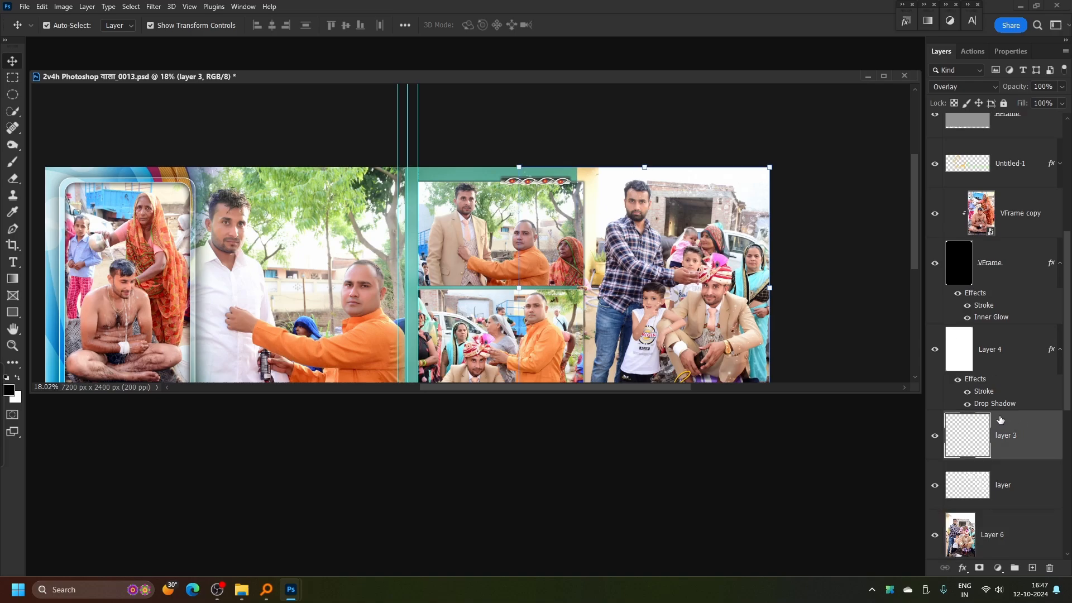
key("ctrl+v")
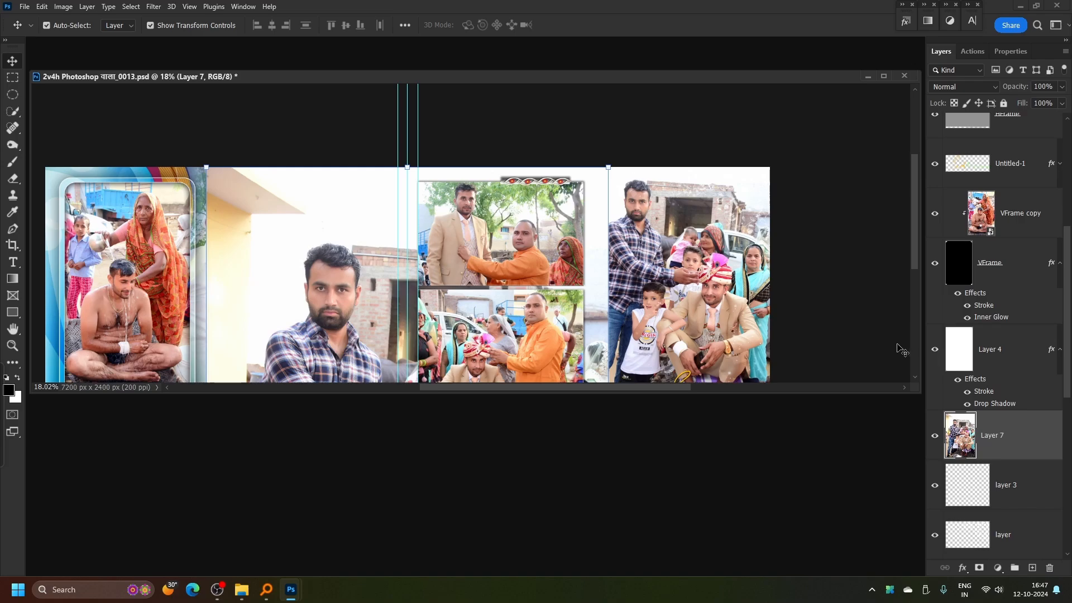
key("ctrl+z")
scroll(1025, 483, "down", 3)
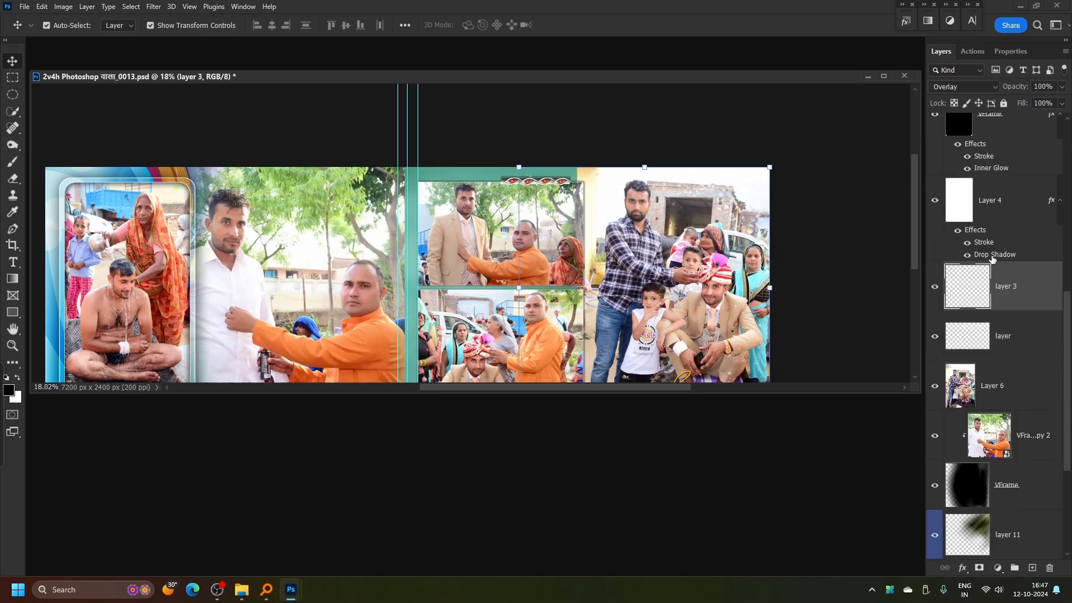
left_click(1020, 336, "shift")
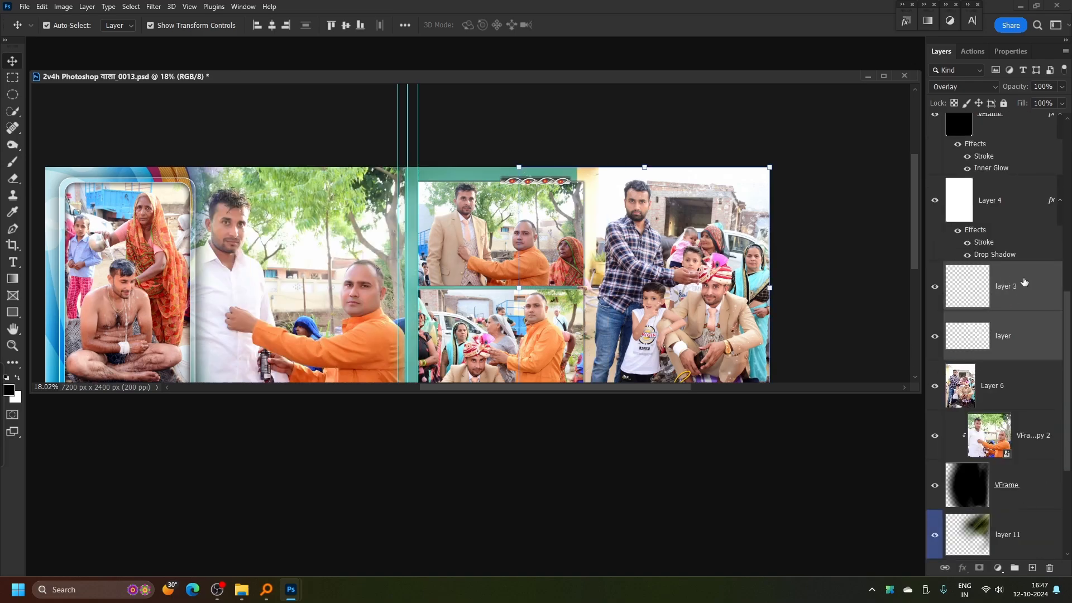
left_click_drag(1024, 282, 1011, 414)
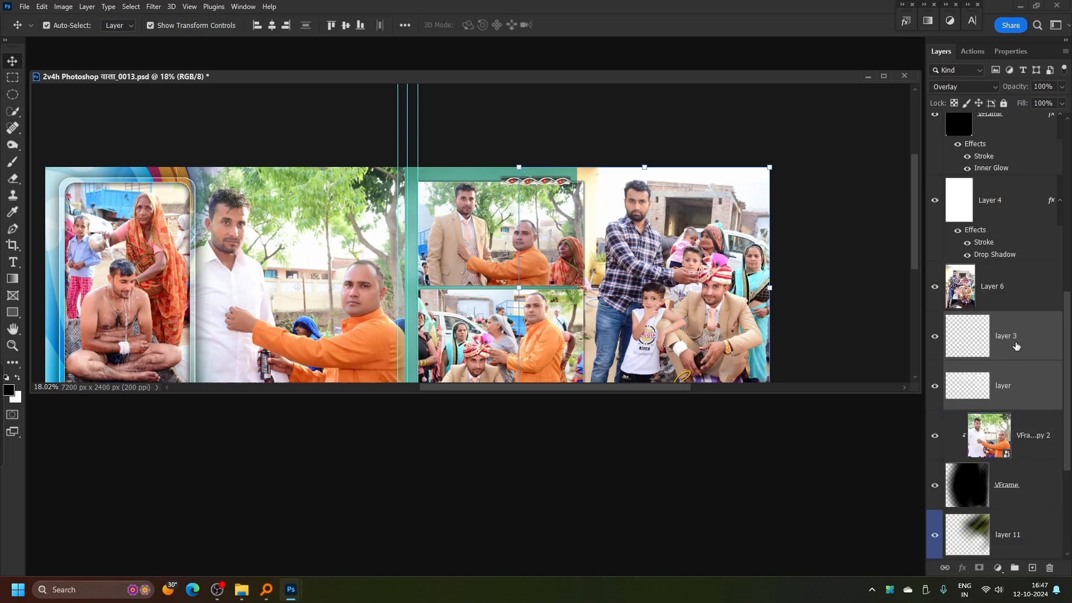
key("ctrl+z")
Move the DSC_3237 photo layer above the overlay layers named layer 3 and layer.
left_click(1011, 390)
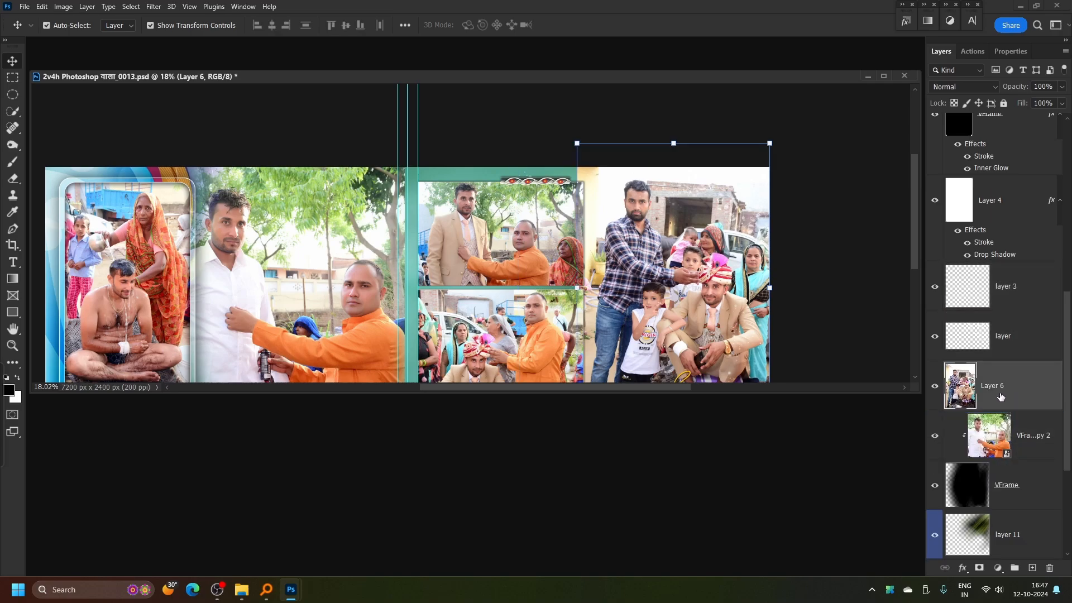
left_click_drag(1000, 397, 1019, 272)
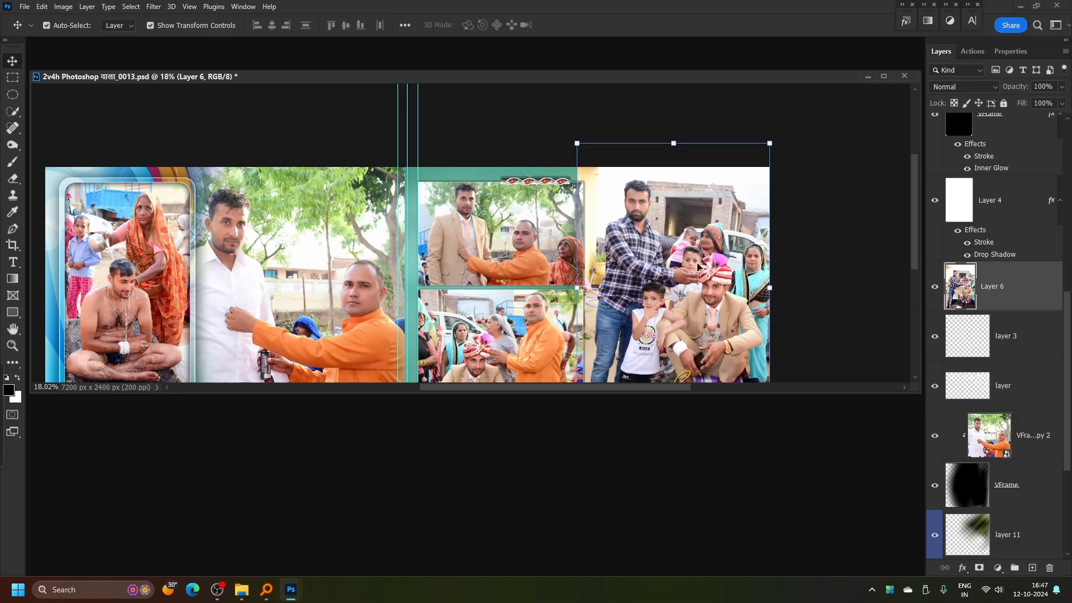
left_click_drag(702, 311, 586, 240)
scroll(590, 246, "down", 3)
scroll(590, 246, "up", 5)
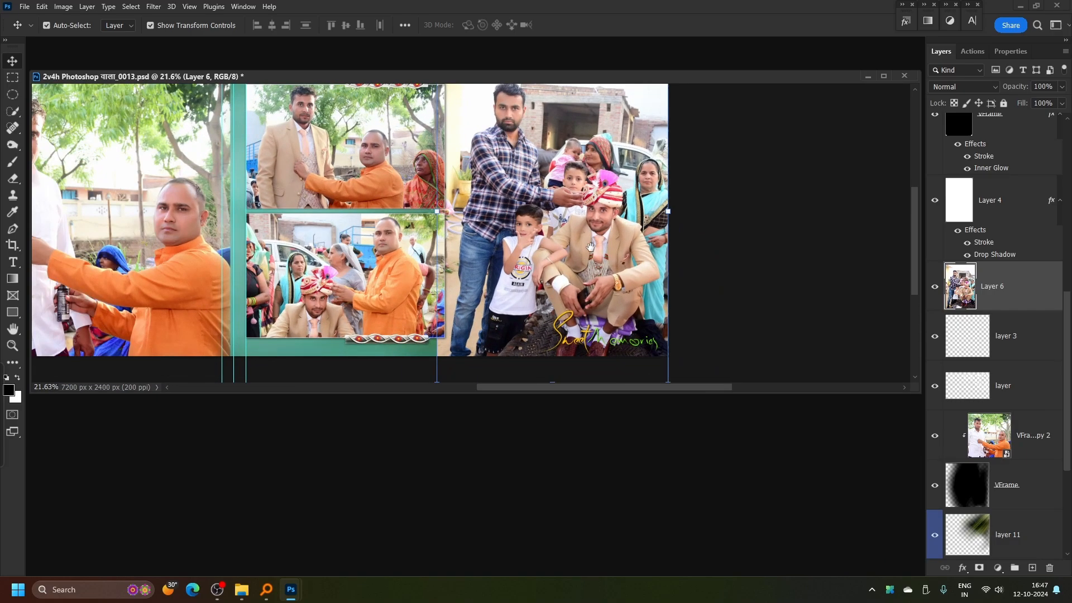
Scale the DSC_3237 photo to 110.36%, keeping it flush with the spread's right edge, and shift it slightly upward.
scroll(591, 246, "down", 2)
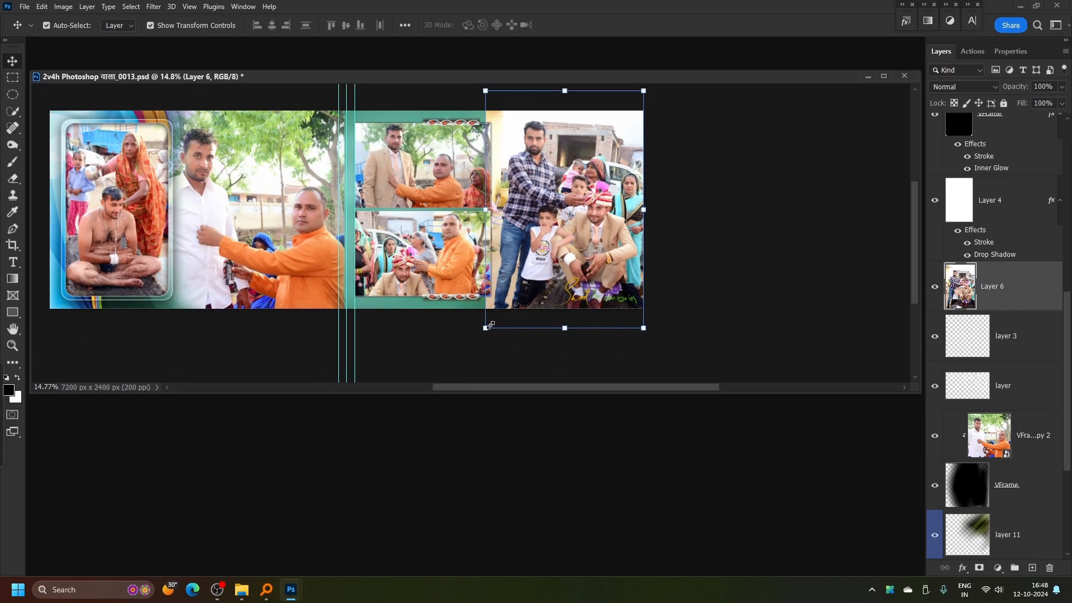
left_click_drag(485, 327, 469, 352)
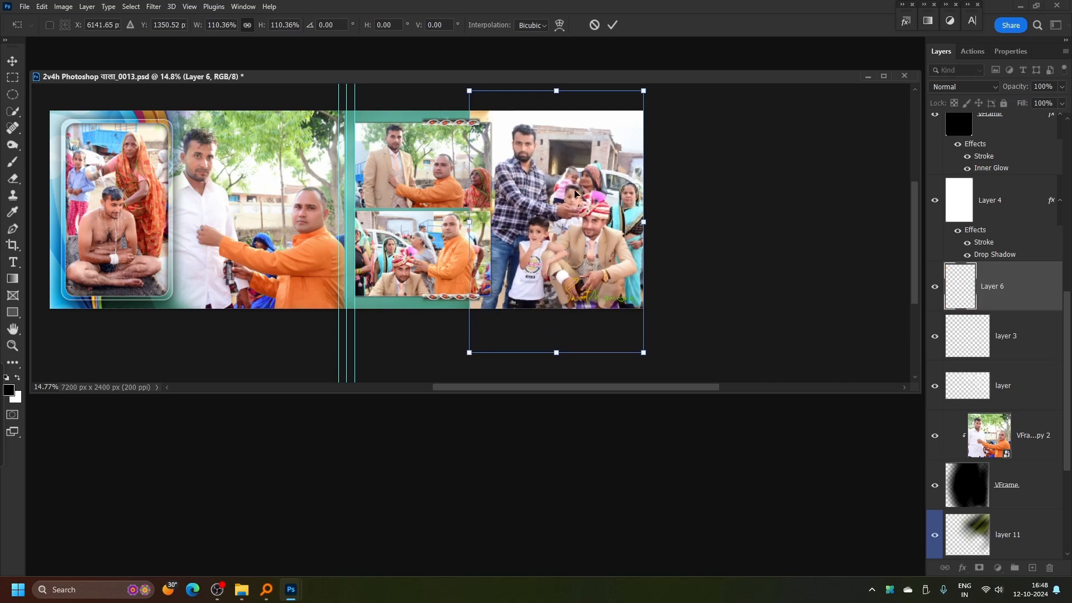
left_click_drag(575, 194, 575, 147)
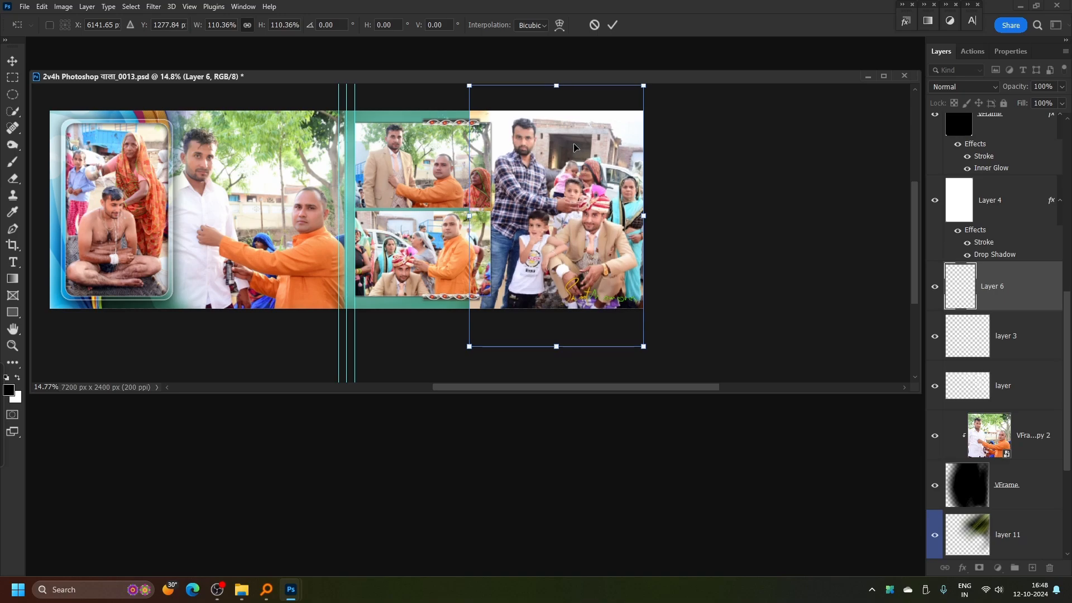
key("Return")
Extend the document window downward to show the spread's full height and add a layer mask to the DSC_3237 photo.
scroll(578, 154, "up", 2)
scroll(455, 182, "up", 3)
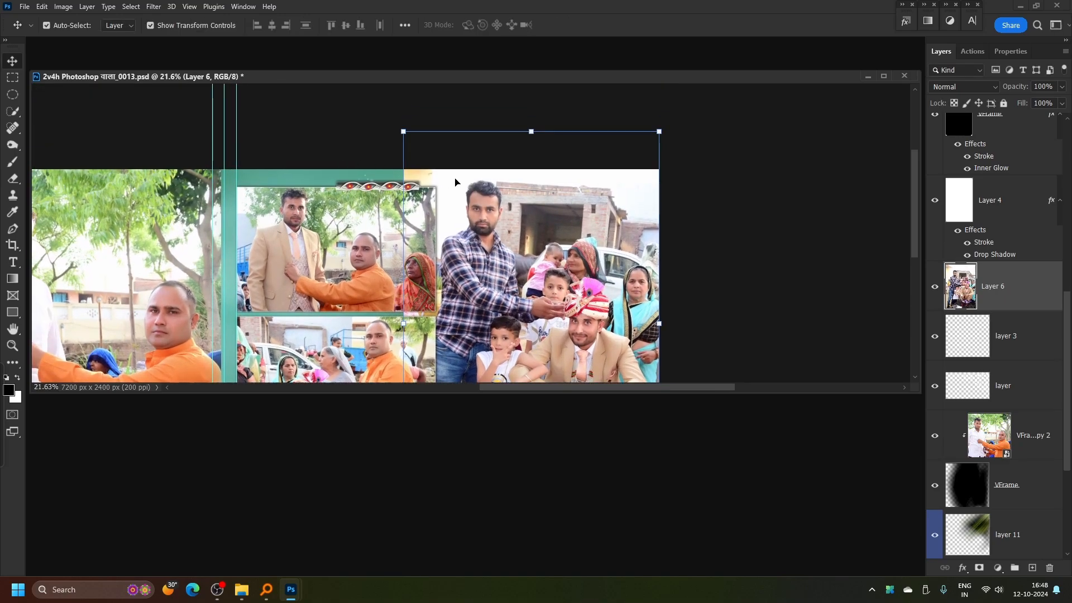
left_click_drag(540, 241, 513, 229)
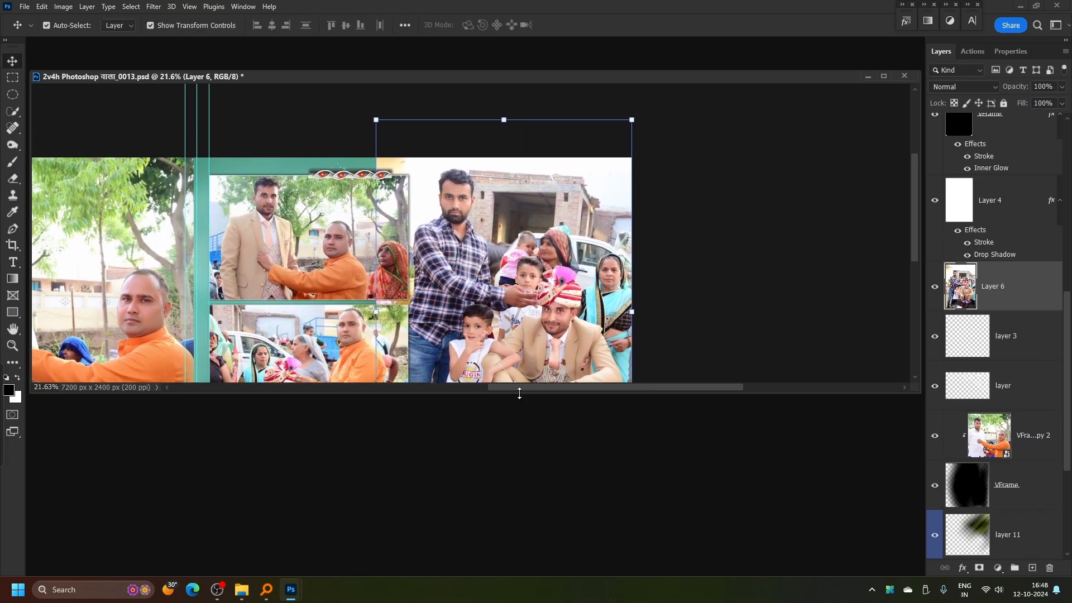
left_click_drag(519, 393, 519, 575)
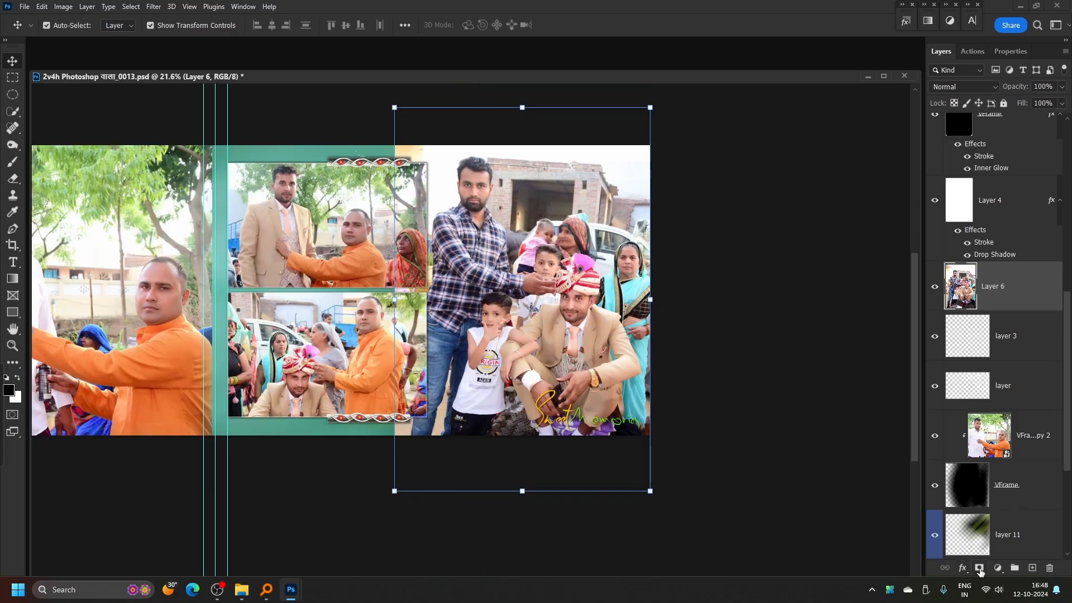
left_click(980, 568)
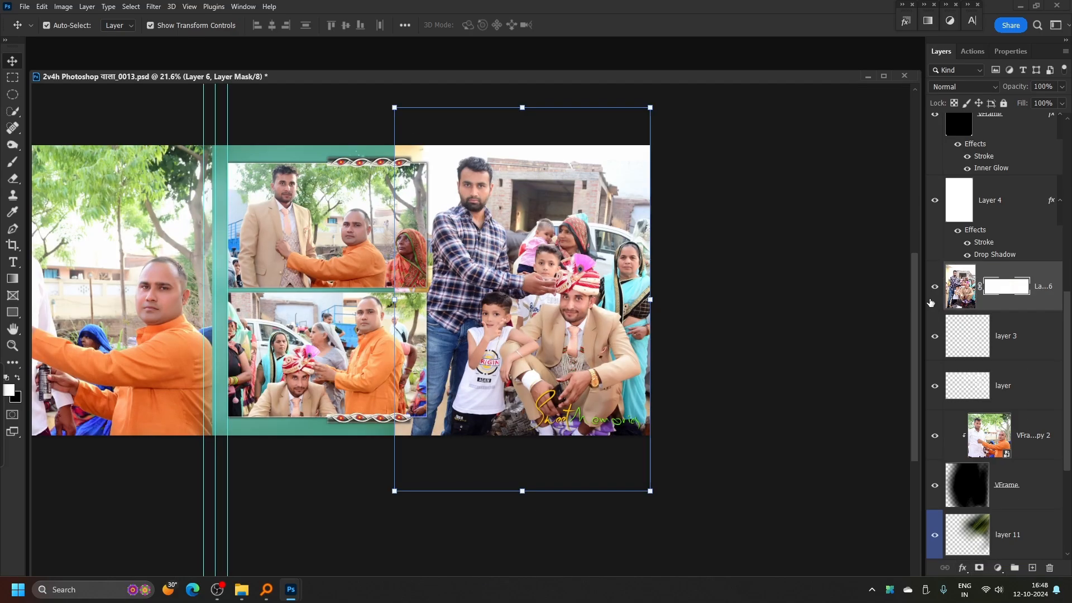
Set black as the foreground colour and activate the Brush tool for painting on the DSC_3237 photo's mask.
key("x")
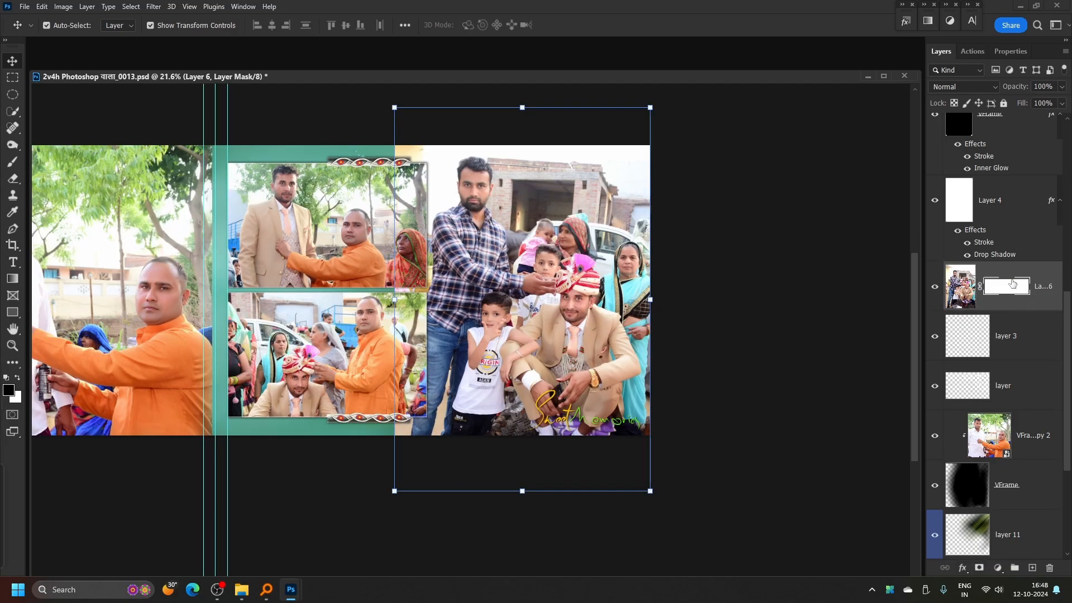
left_click(10, 392)
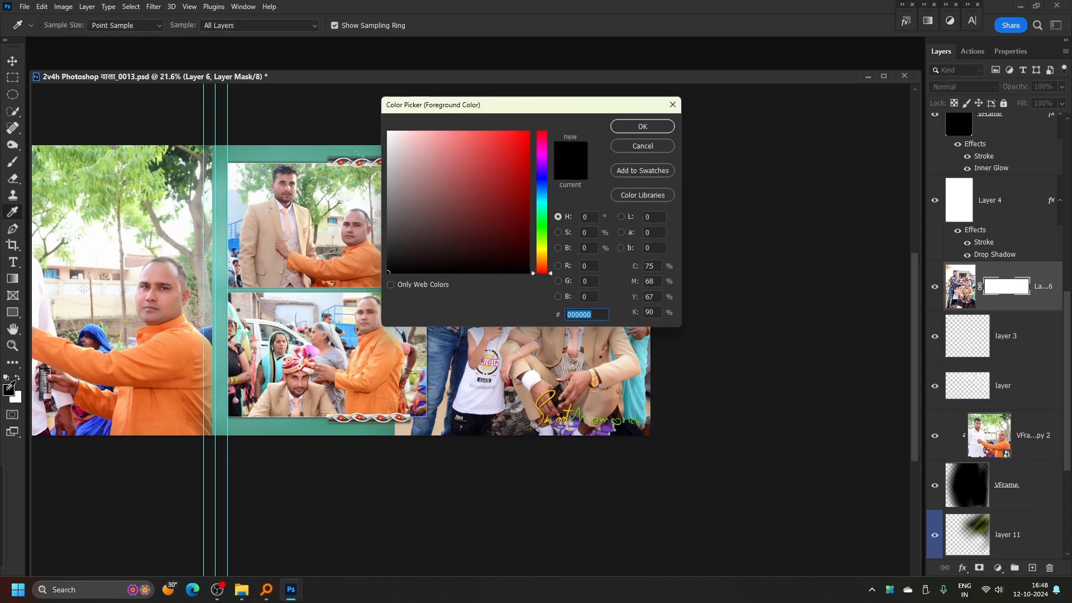
key("Escape")
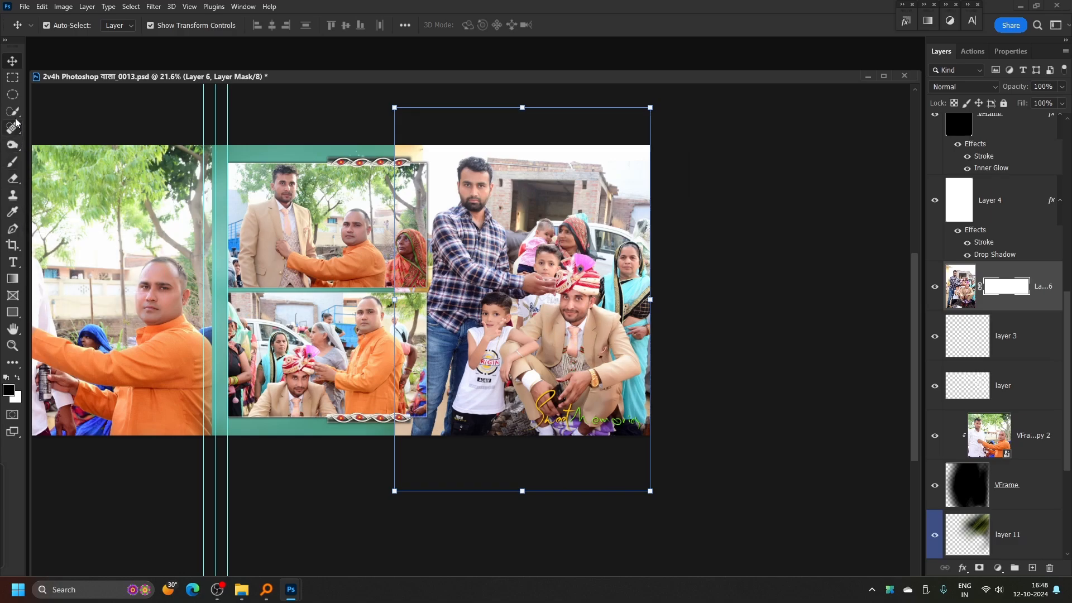
left_click(13, 162)
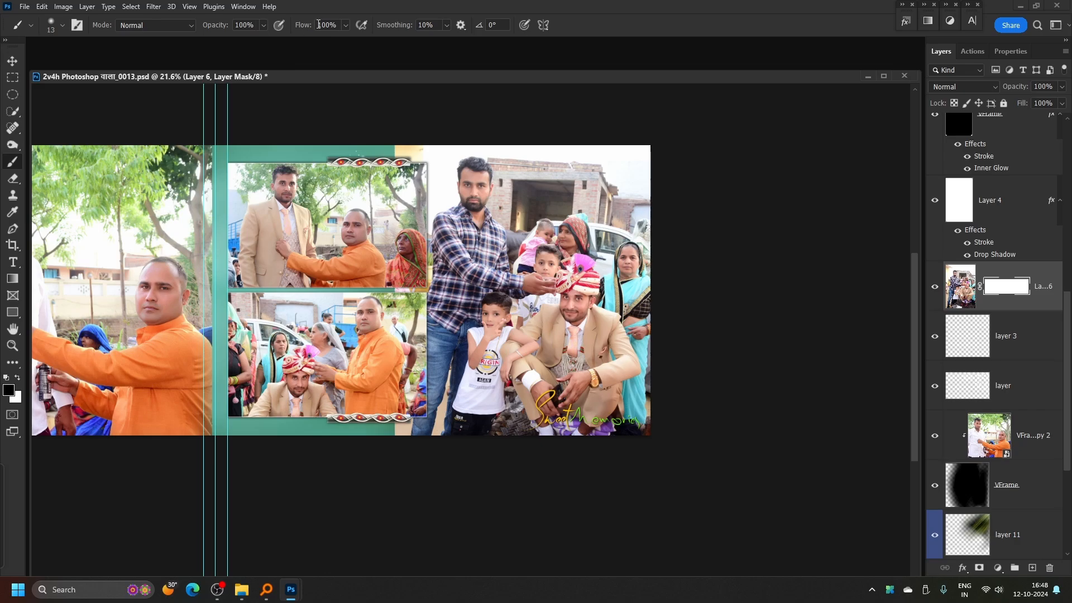
Set up the brush with 55% flow, a 900 px size and 0% hardness.
left_click(346, 25)
left_click(389, 66)
key("bracketright")
key("bracketright")
key("bracketright")
key("bracketright")
key("bracketright")
key("bracketright")
key("bracketright")
key("bracketright")
key("bracketright")
key("bracketright")
key("bracketright")
right_click(491, 179)
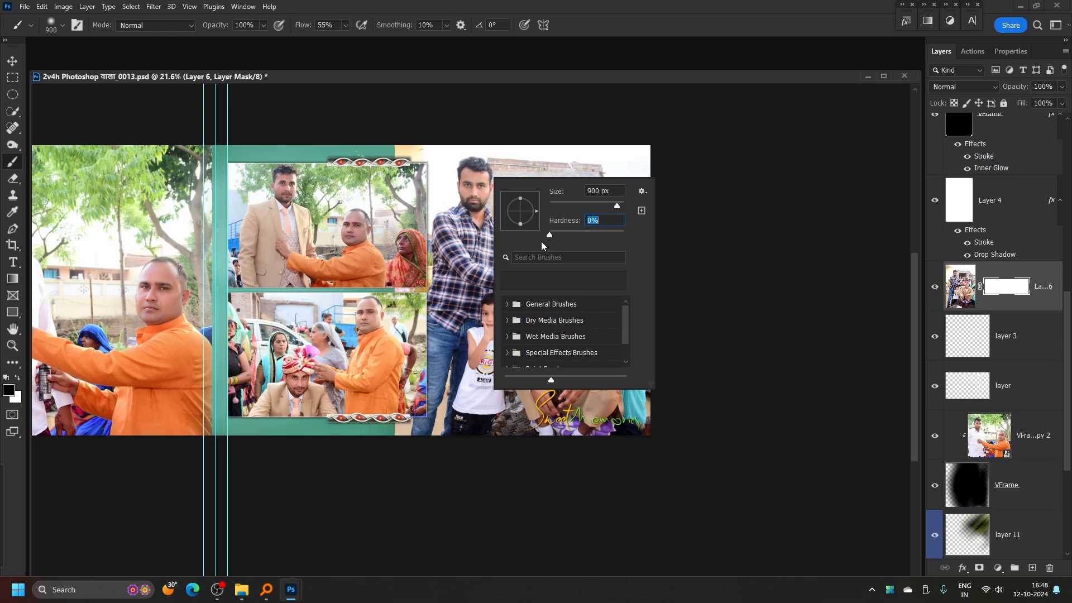
left_click_drag(550, 236, 482, 226)
Paint black on the Layer 6 mask with varying brush sizes to fade the family photo's edges into the green background.
mouse_move(384, 111)
left_mouse_down()
mouse_move(341, 194)
mouse_move(395, 103)
mouse_move(379, 161)
mouse_move(409, 114)
mouse_move(356, 188)
mouse_move(351, 238)
mouse_move(369, 225)
mouse_move(359, 340)
mouse_move(375, 280)
left_mouse_up()
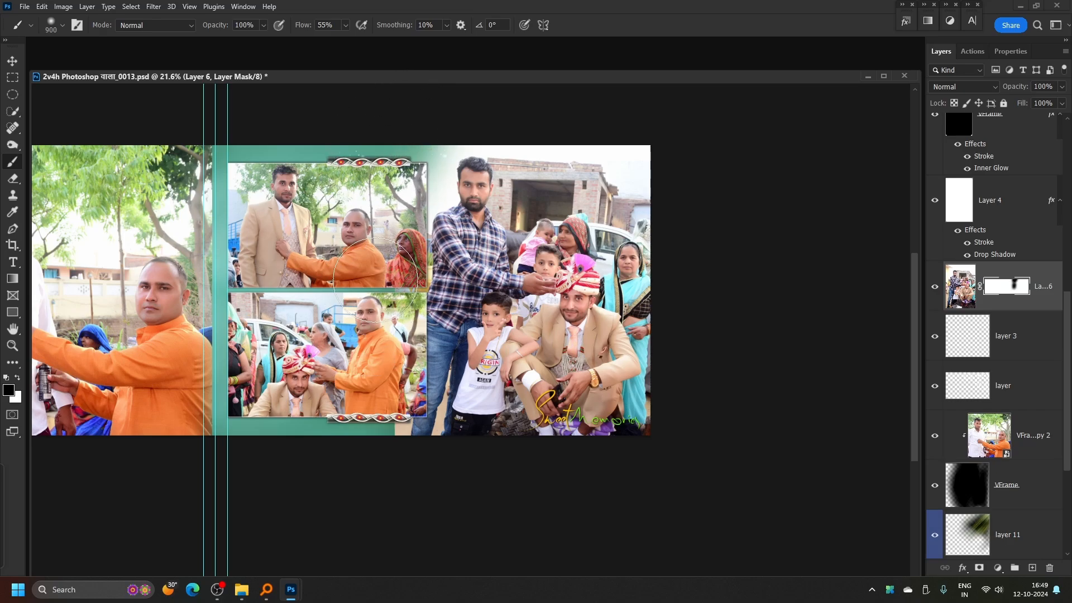
key("bracketleft")
key("bracketleft")
key("bracketleft")
key("bracketleft")
key("bracketleft")
key("bracketright")
key("bracketright")
key("bracketright")
key("bracketright")
key("bracketright")
key("bracketright")
key("bracketright")
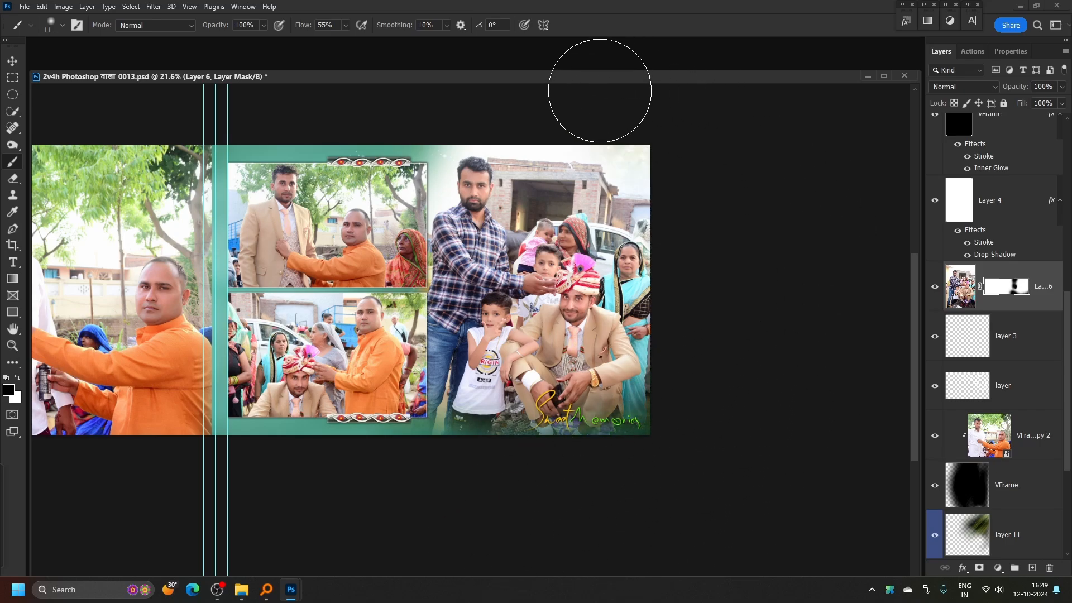
mouse_move(600, 91)
left_mouse_down()
mouse_move(719, 120)
mouse_move(656, 91)
mouse_move(732, 165)
mouse_move(685, 140)
mouse_move(747, 191)
mouse_move(607, 94)
left_mouse_up()
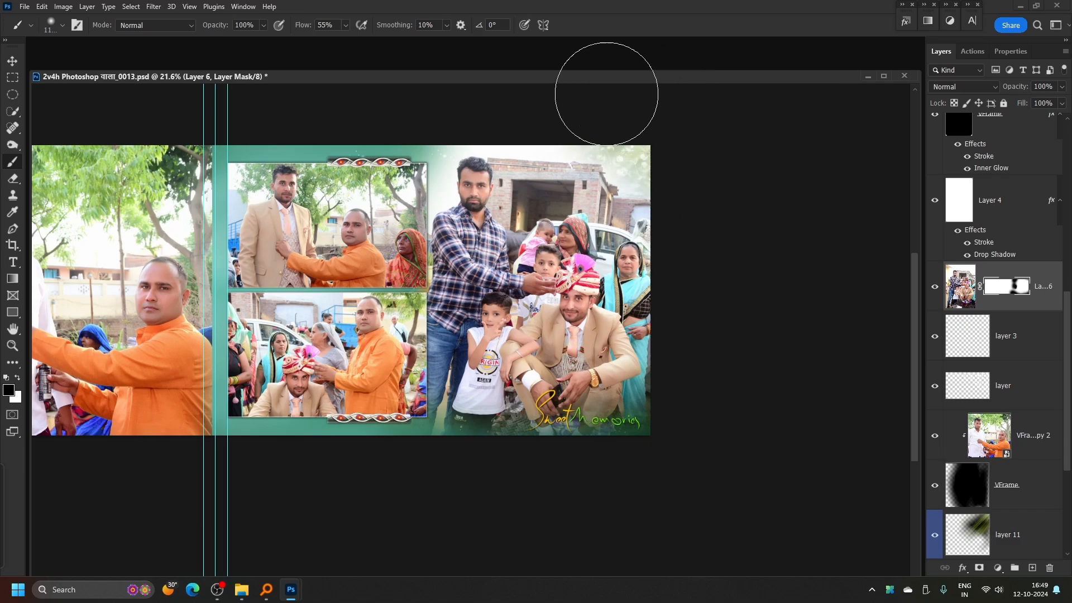
Move the Sweet Memories text to the lower left part of the family photo, below the boy in the white shirt.
left_click(8, 66)
scroll(534, 429, "up", 3)
left_click_drag(547, 404, 366, 395)
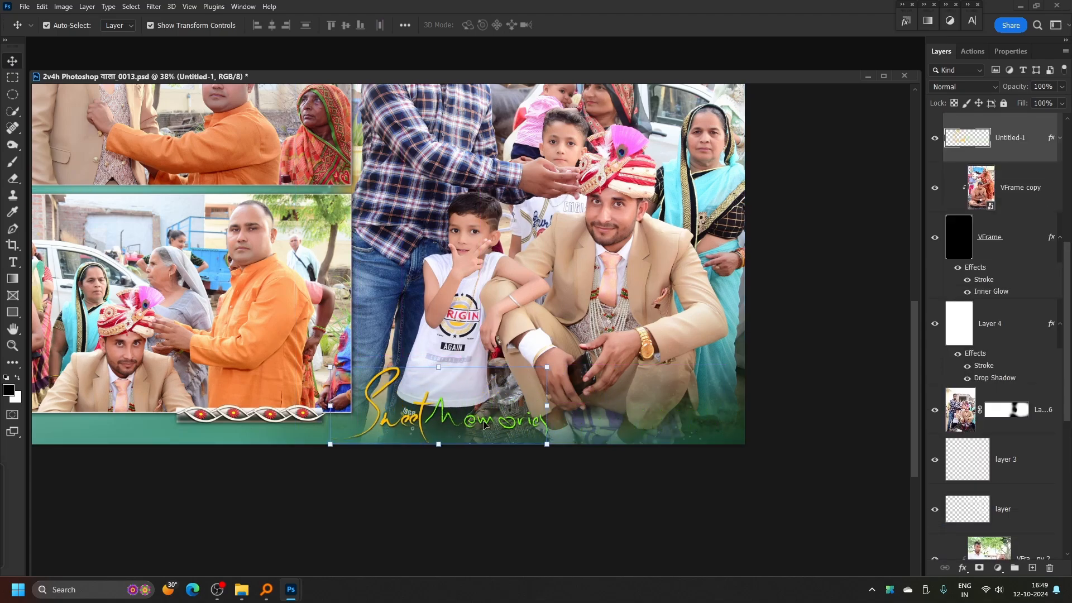
left_click(513, 290)
key("ctrl+0")
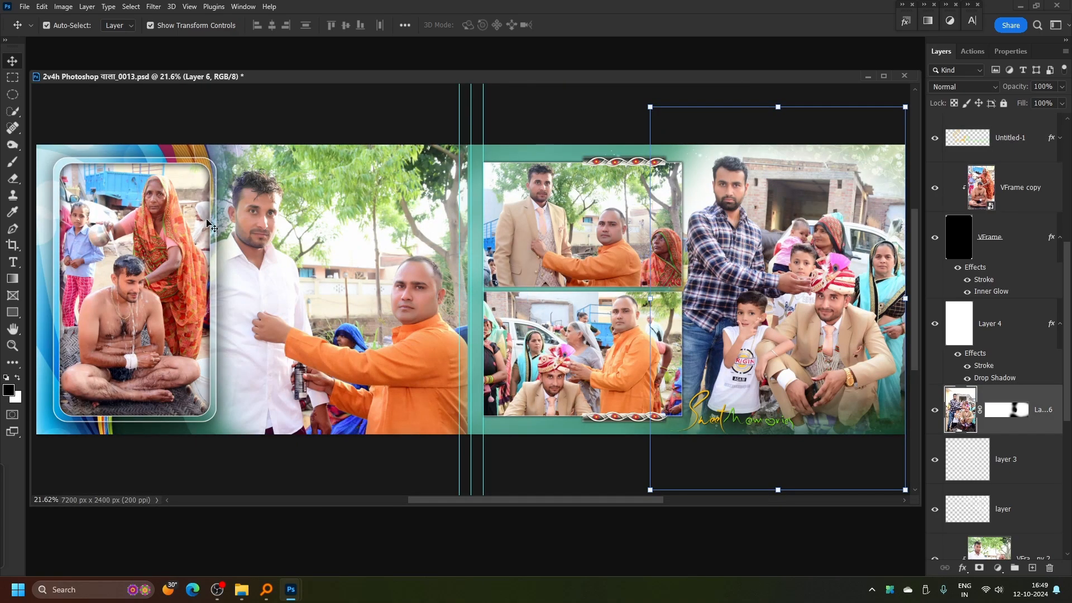
Open New Clip Art (58) from the 04 Weddingi Text PNG folder with Adobe Photoshop 2022, just once.
left_click_drag(355, 189, 335, 184)
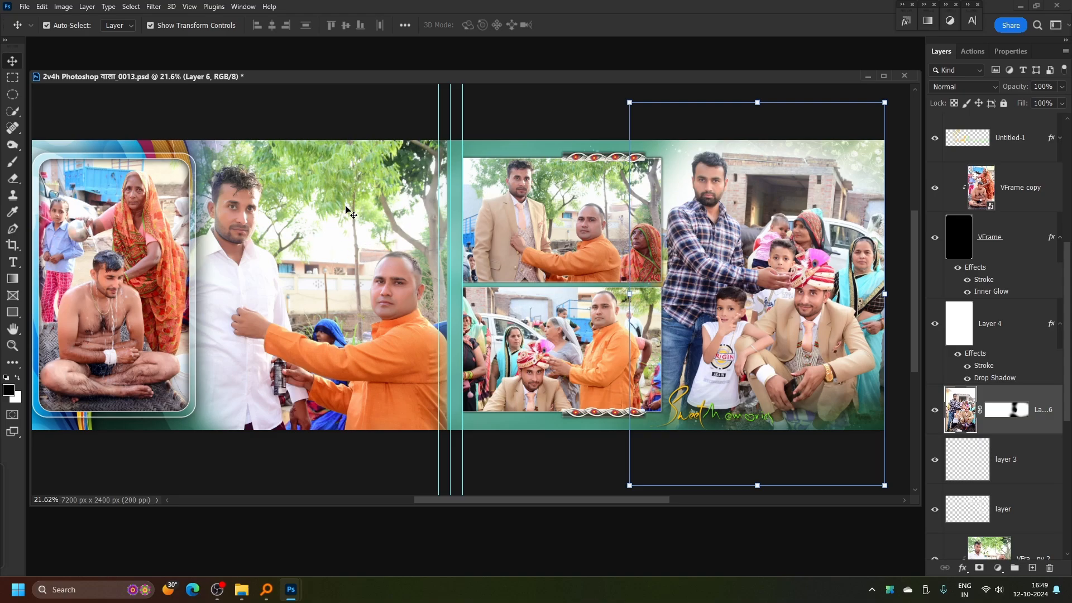
mouse_move(242, 590)
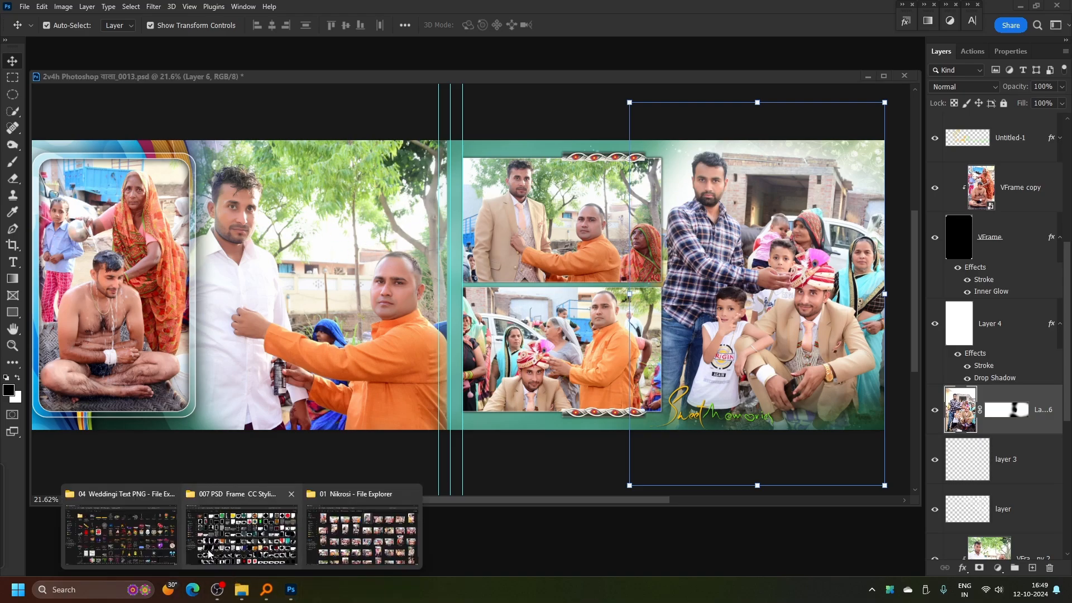
left_click(120, 533)
scroll(720, 357, "down", 2)
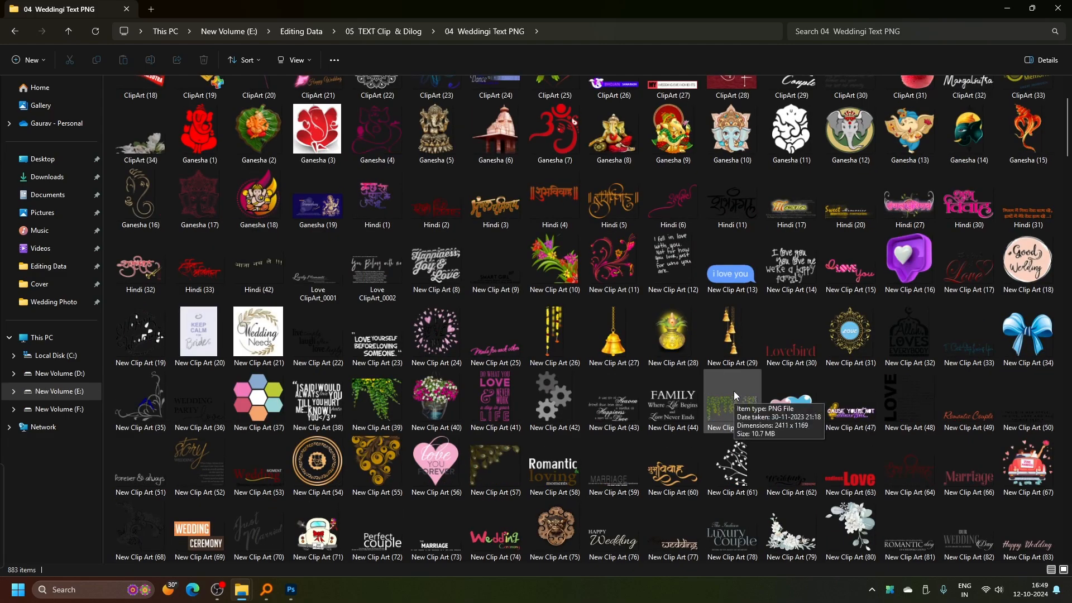
scroll(551, 177, "down", 4)
left_click(551, 178)
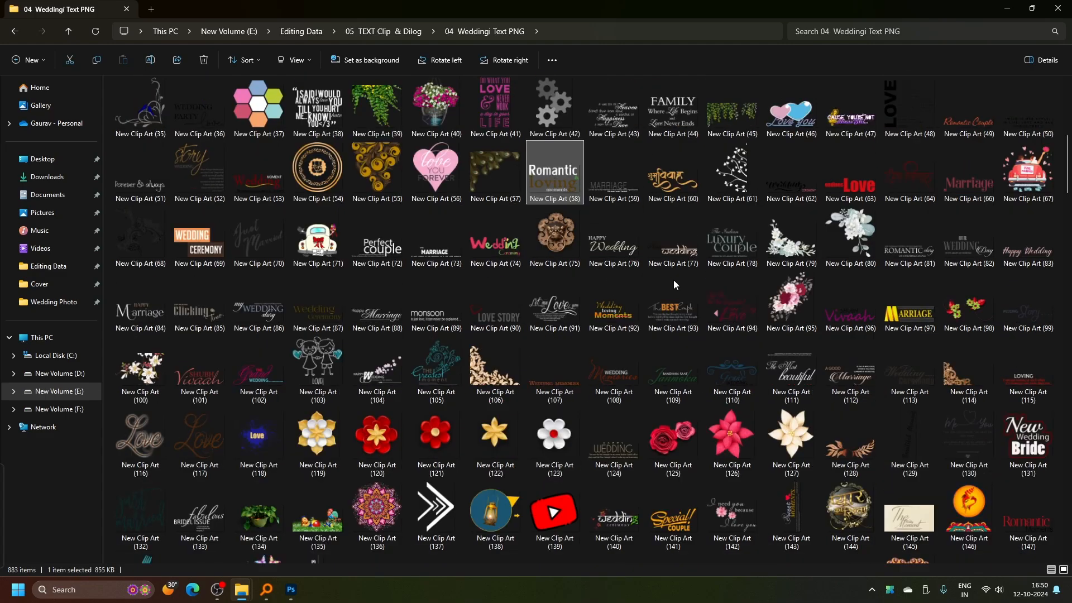
right_click(551, 178)
mouse_move(621, 235)
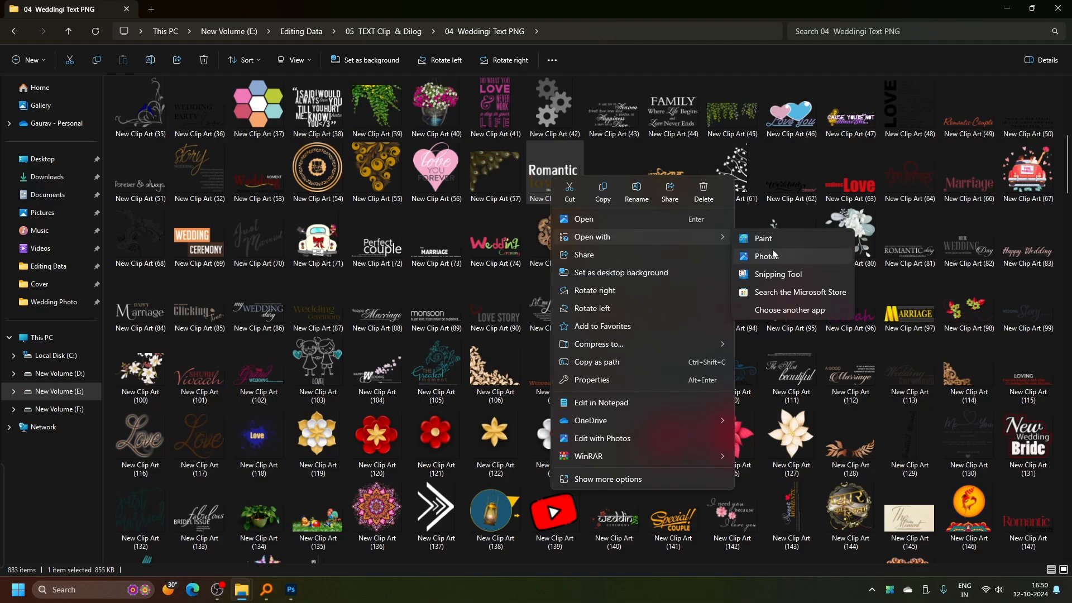
left_click(769, 312)
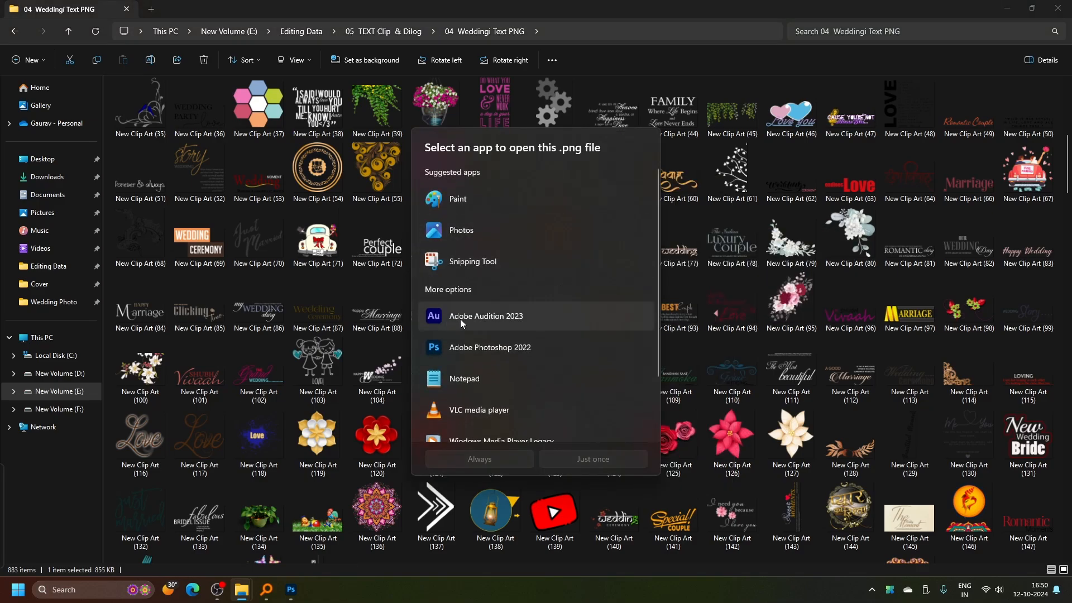
left_click(530, 347)
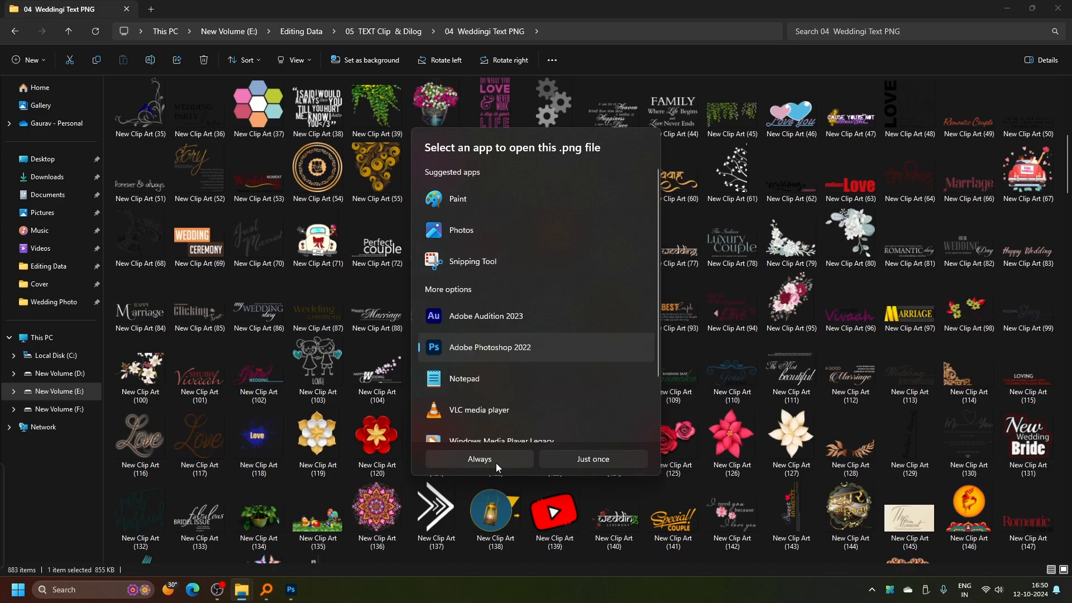
left_click(572, 461)
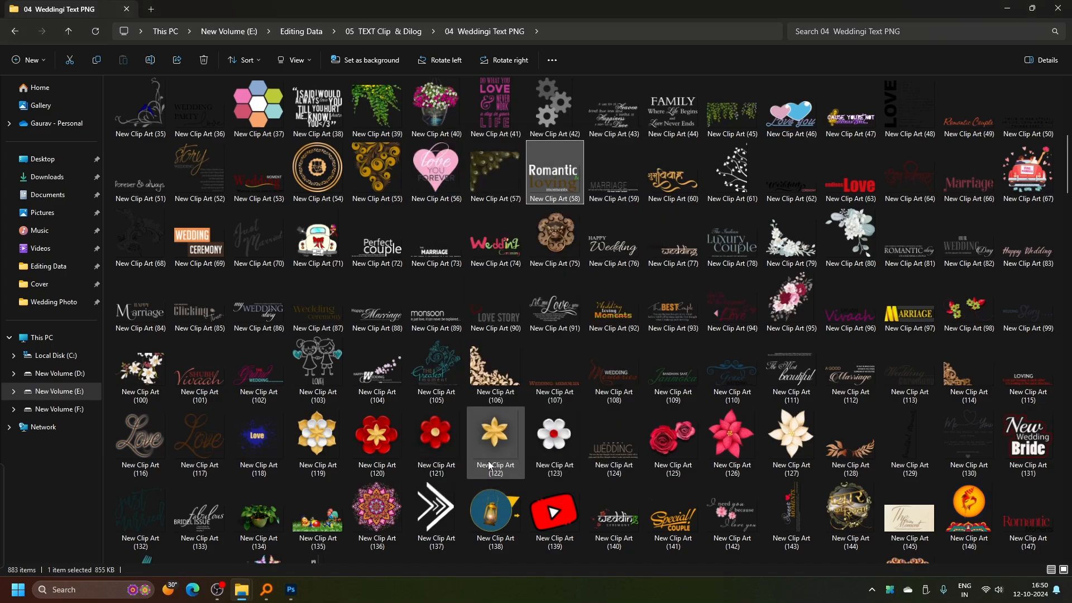
Place the Romantic loving moments clip art over the trees above the two men, scaled to 135.57%, and duplicate its layer.
left_click_drag(215, 115, 389, 207)
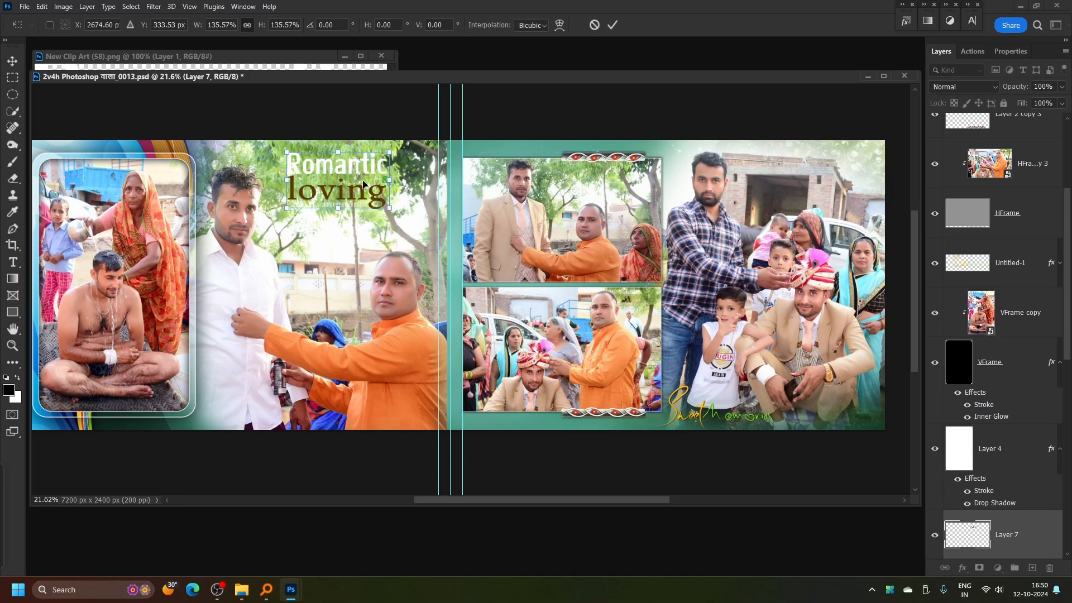
key("Return")
scroll(363, 184, "up", 5)
scroll(880, 193, "up", 1)
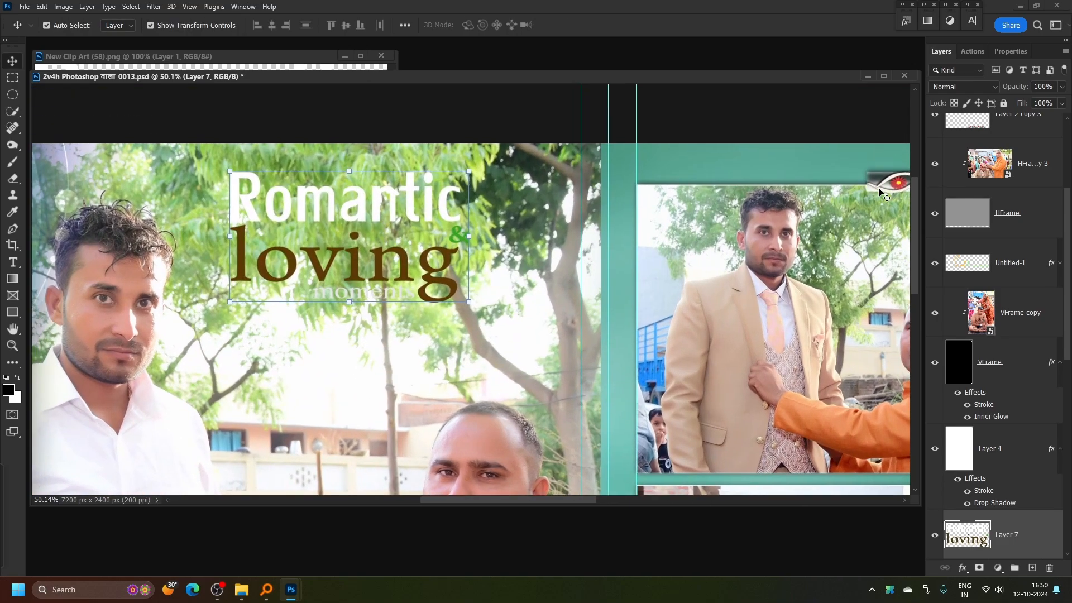
key("ctrl+j")
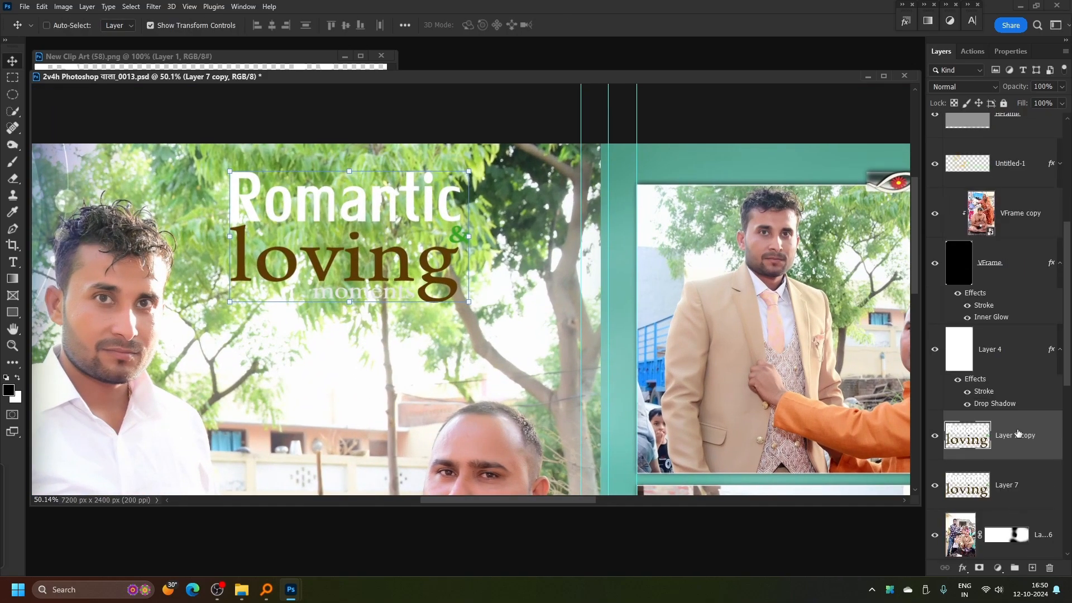
Add a Stroke effect to the original Layer 7 text with Outside position and a size of 5 px.
left_click(1019, 487)
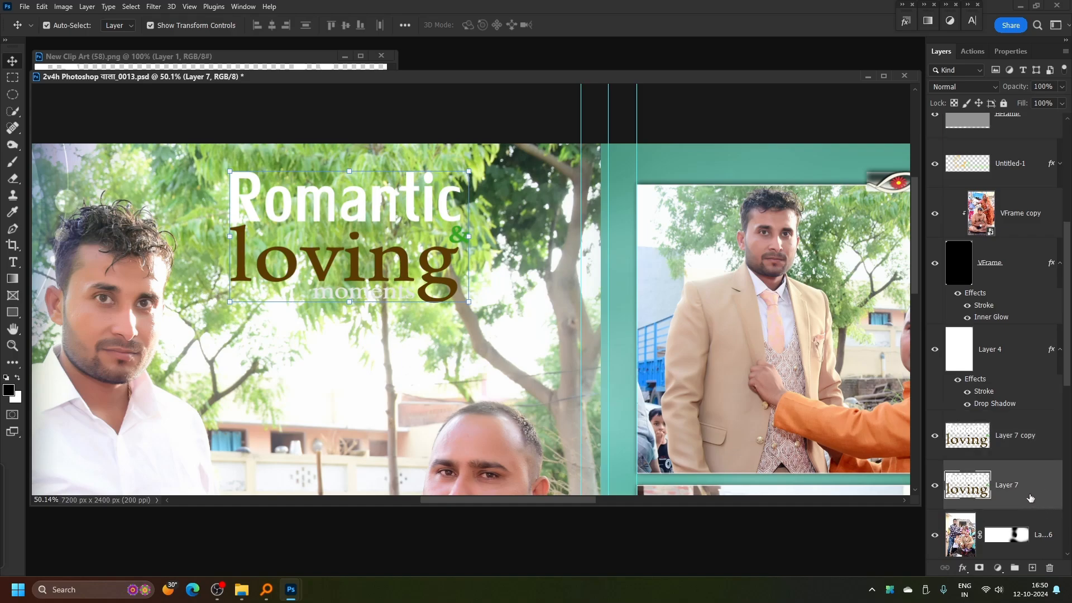
left_click(963, 568)
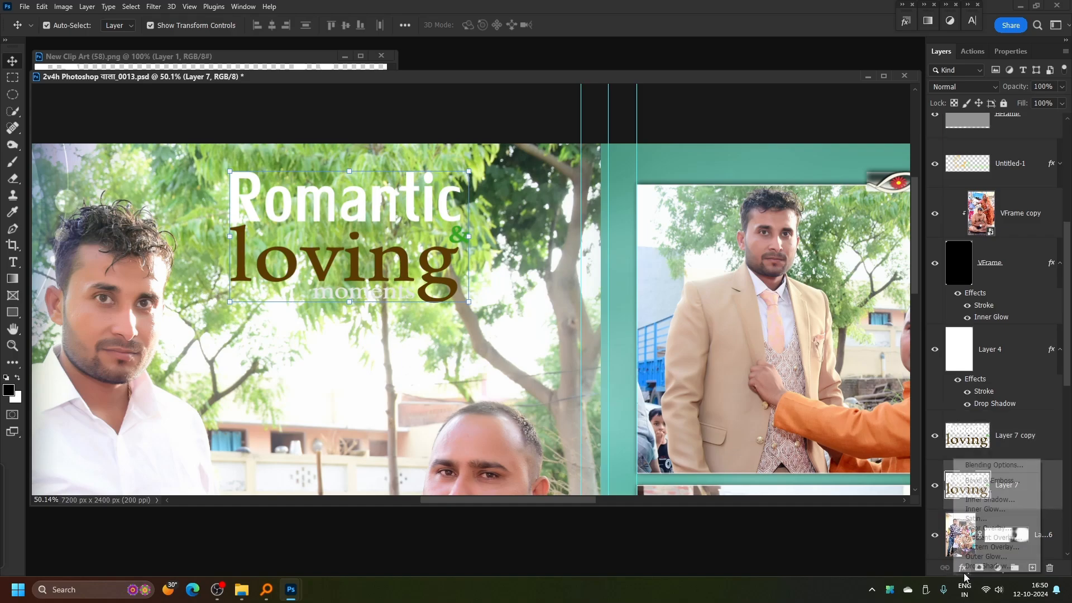
left_click(980, 491)
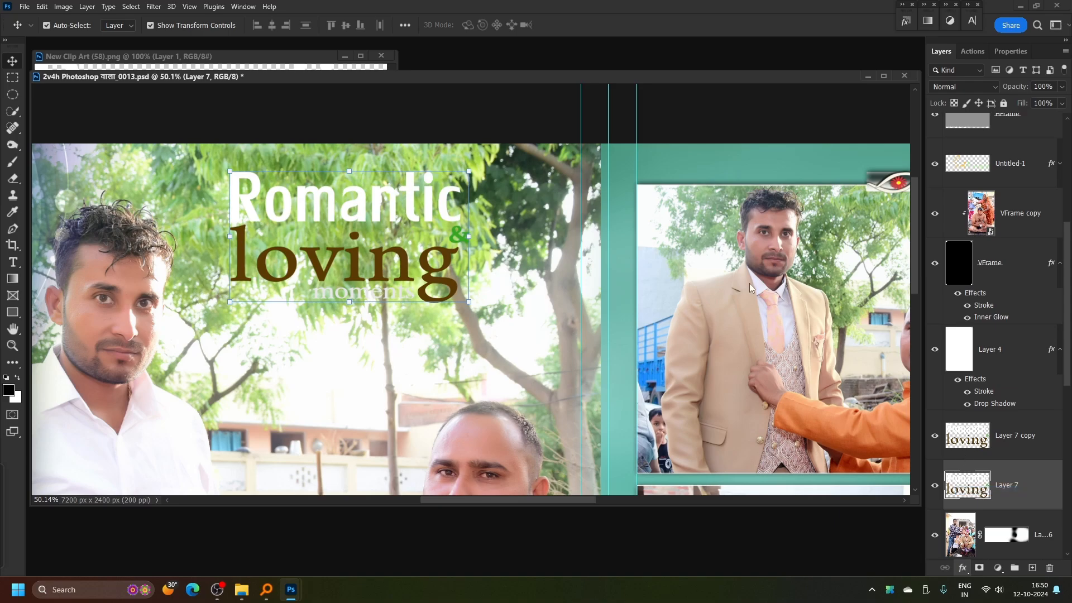
left_click_drag(502, 79, 769, 106)
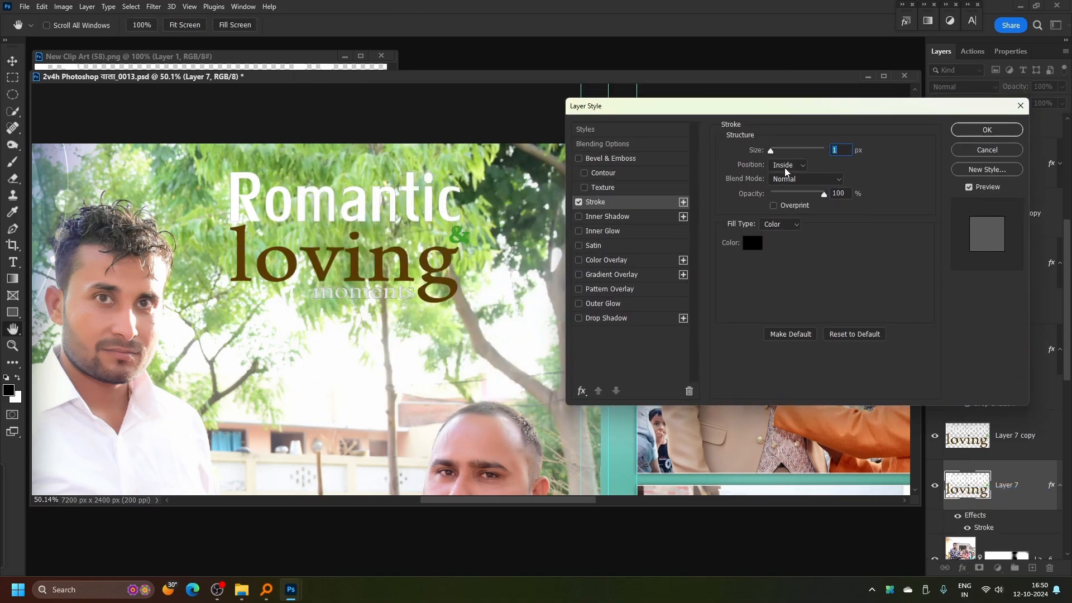
left_click(799, 166)
left_click(795, 175)
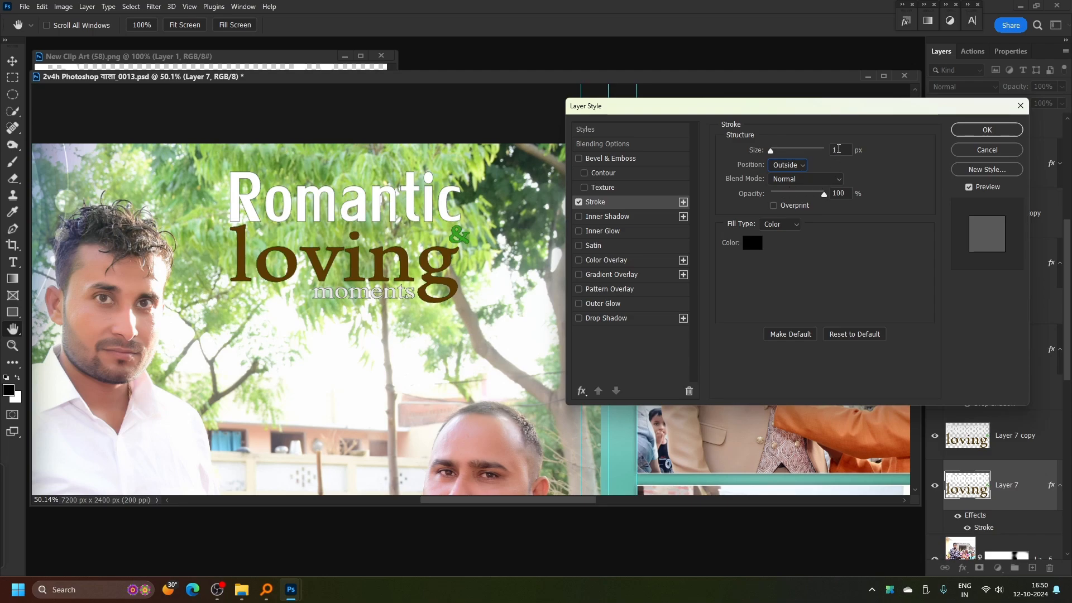
key("Up")
key("Up")
key("Up")
key("Up")
key("Up")
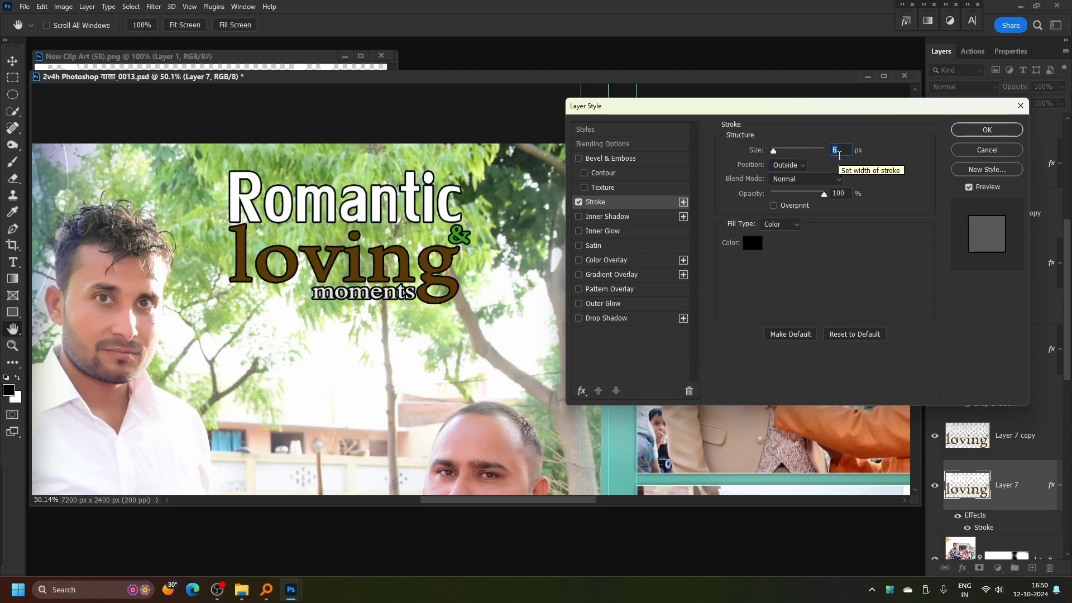
key("Down")
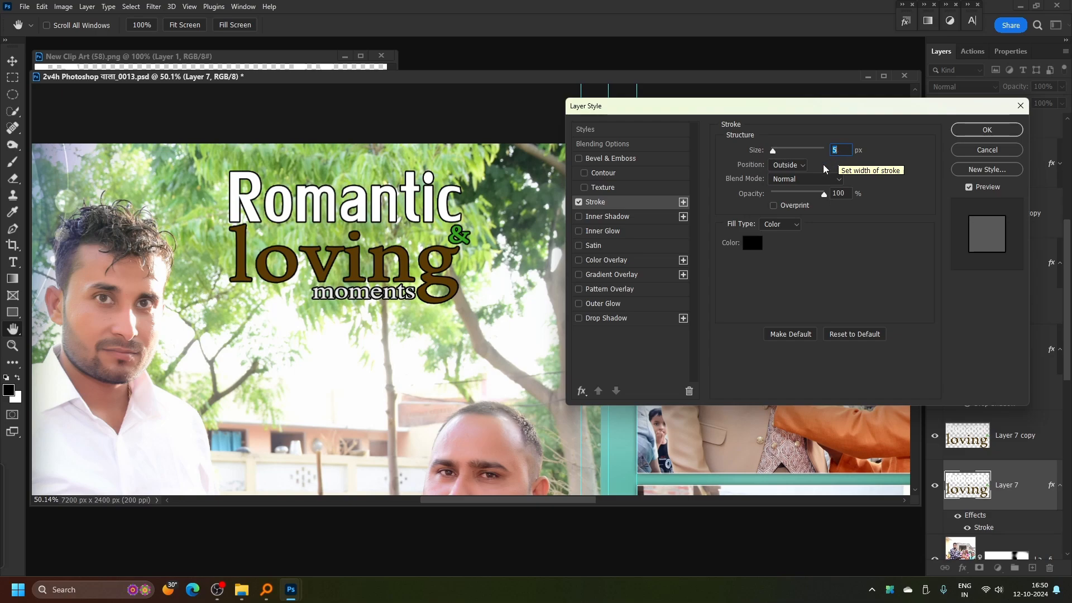
Set the stroke colour to the dark green 1d2e26 sampled from the tree foliage in the photo.
left_click(753, 242)
left_click_drag(504, 112, 724, 142)
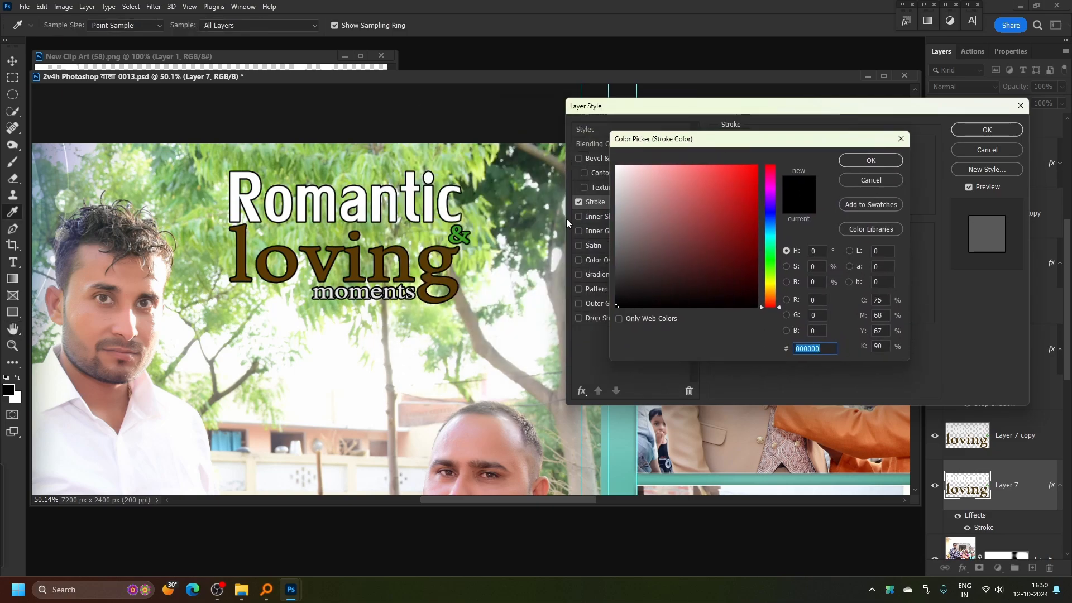
left_click(528, 166)
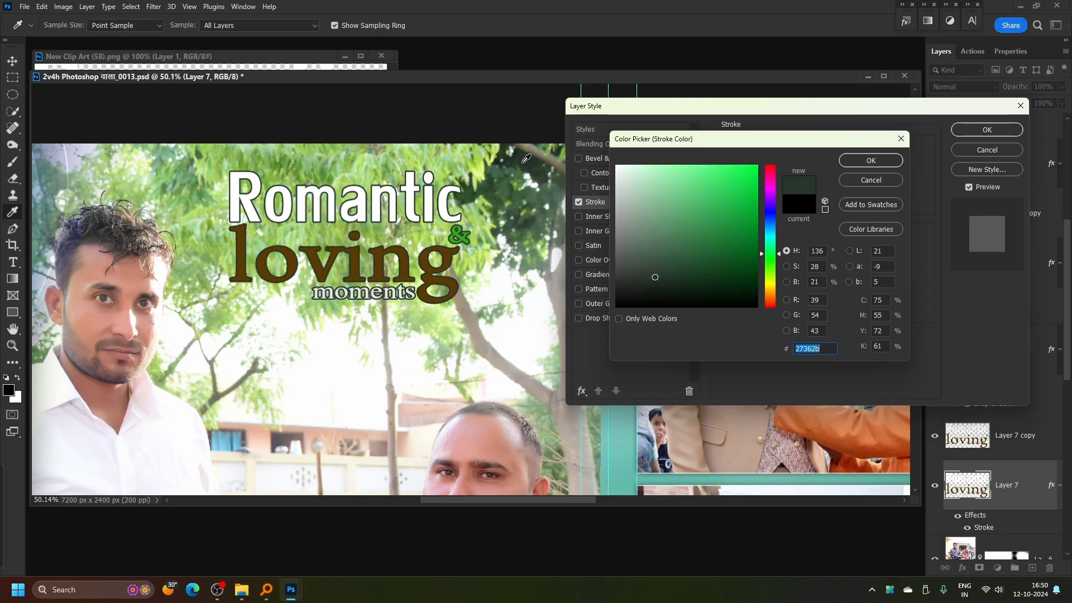
left_click(527, 159)
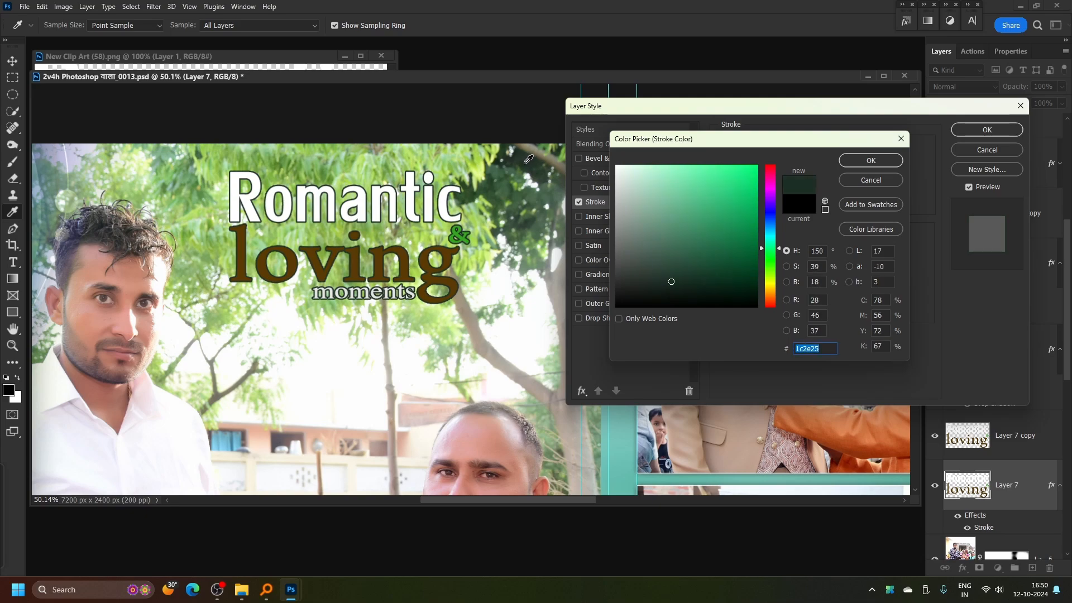
left_click(525, 163)
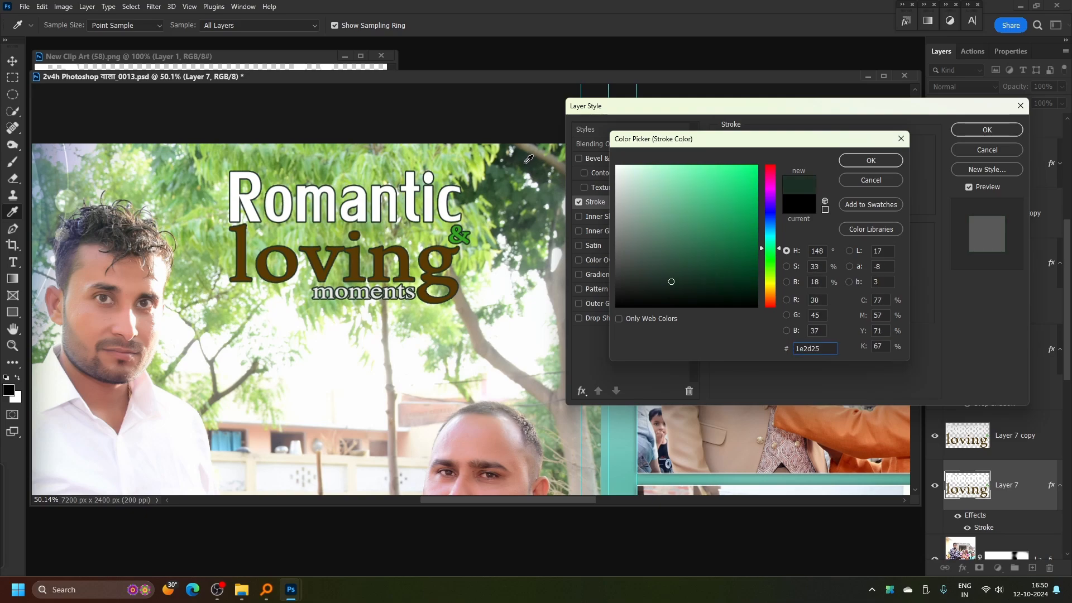
left_click(496, 172)
left_click(519, 162)
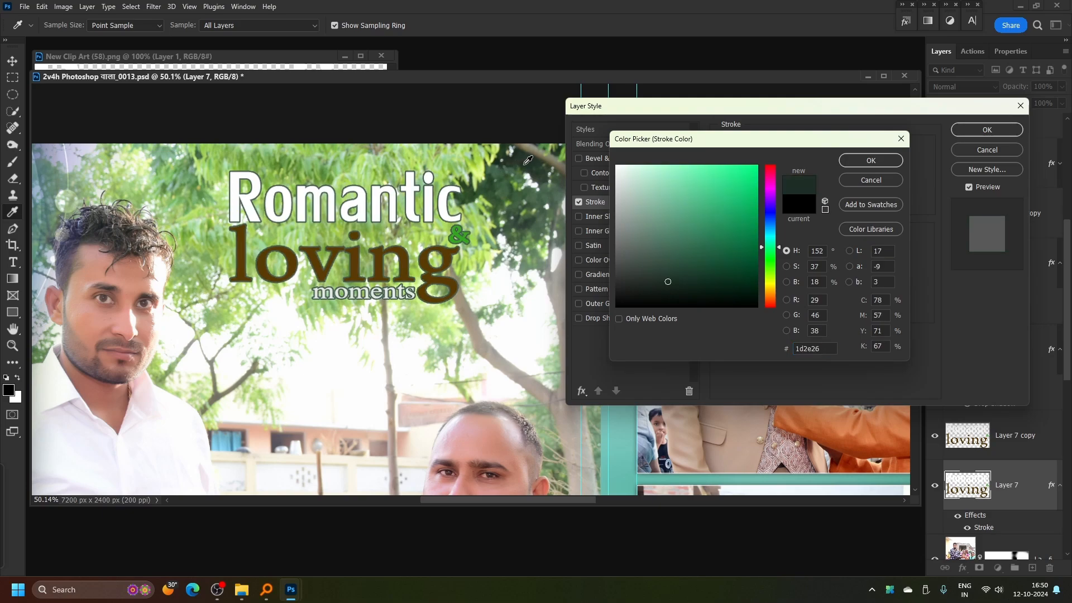
left_click(871, 160)
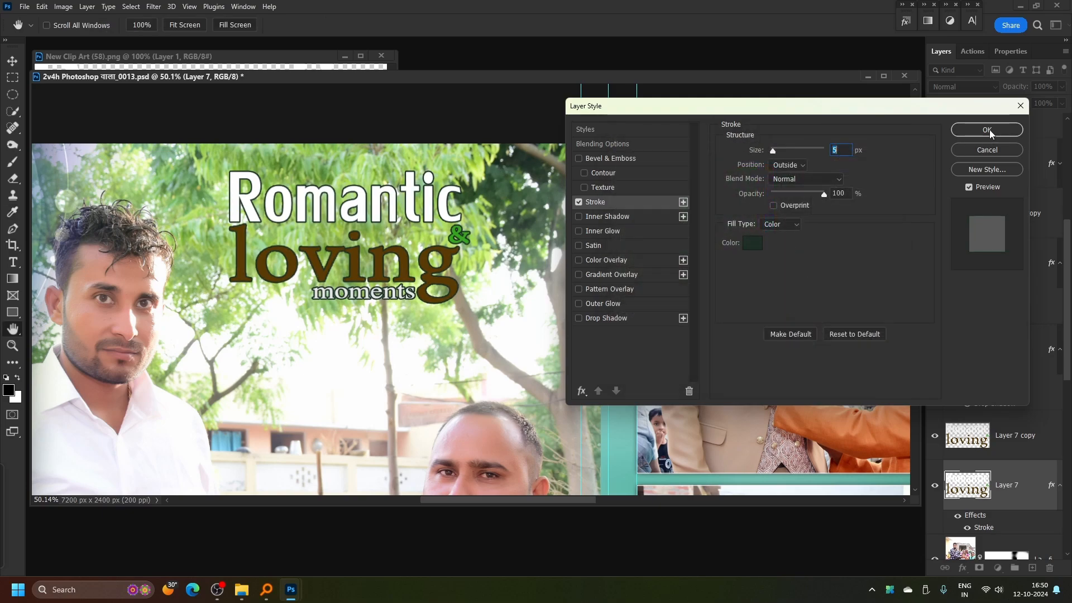
Set the stroke's position to Center with a size of 5 px and apply the layer style.
left_click_drag(771, 153, 773, 156)
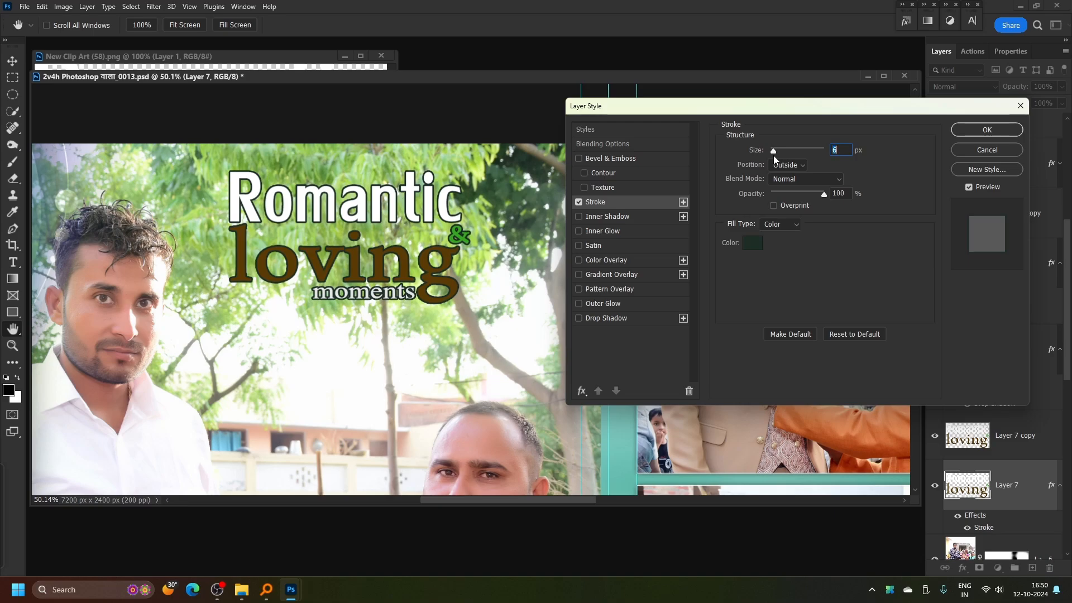
scroll(798, 166, "down", 2)
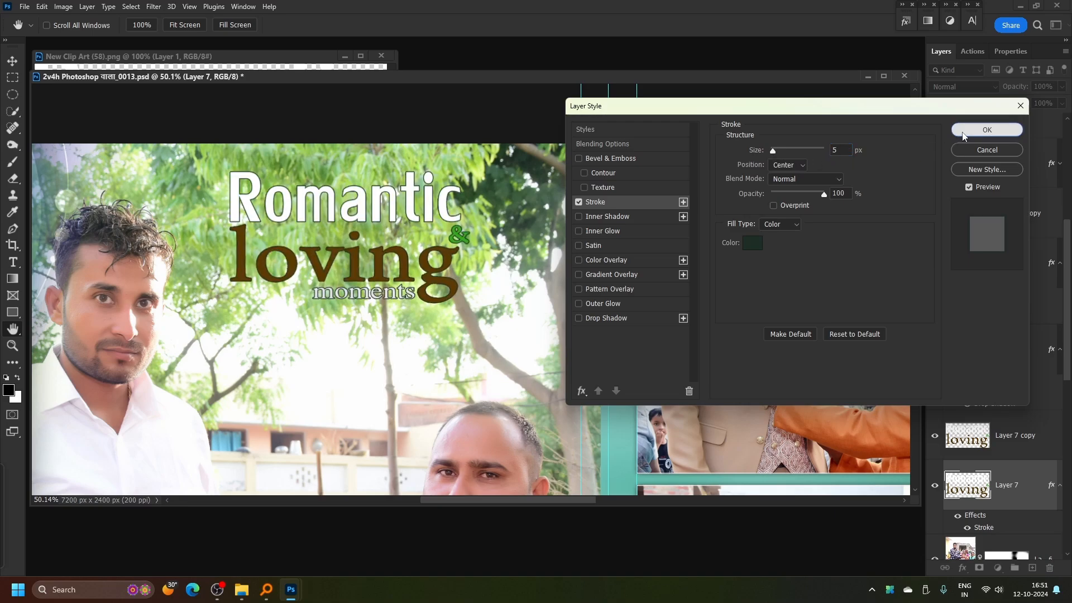
left_click(986, 130)
Scale down Layer 7 and Layer 7 copy together and nudge the Romantic loving text slightly up within the tree area.
key("v")
key("ctrl+0")
left_click(372, 148, "ctrl")
left_click(1019, 433, "ctrl")
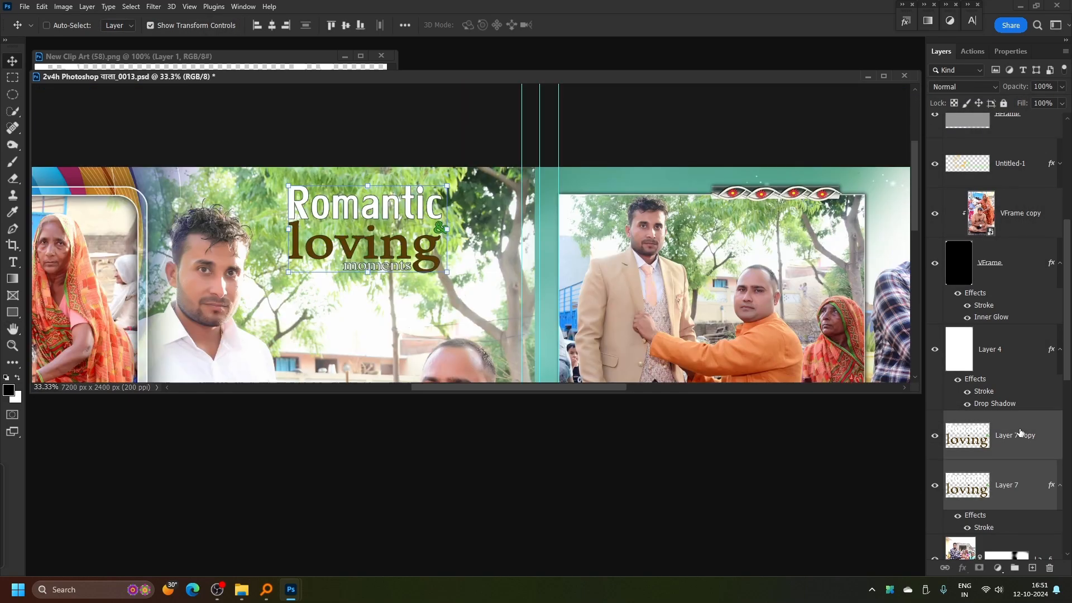
key("ctrl+t")
left_click_drag(288, 272, 315, 257)
mouse_move(384, 226)
left_mouse_down()
mouse_move(369, 228)
mouse_move(373, 218)
left_mouse_up()
key("Return")
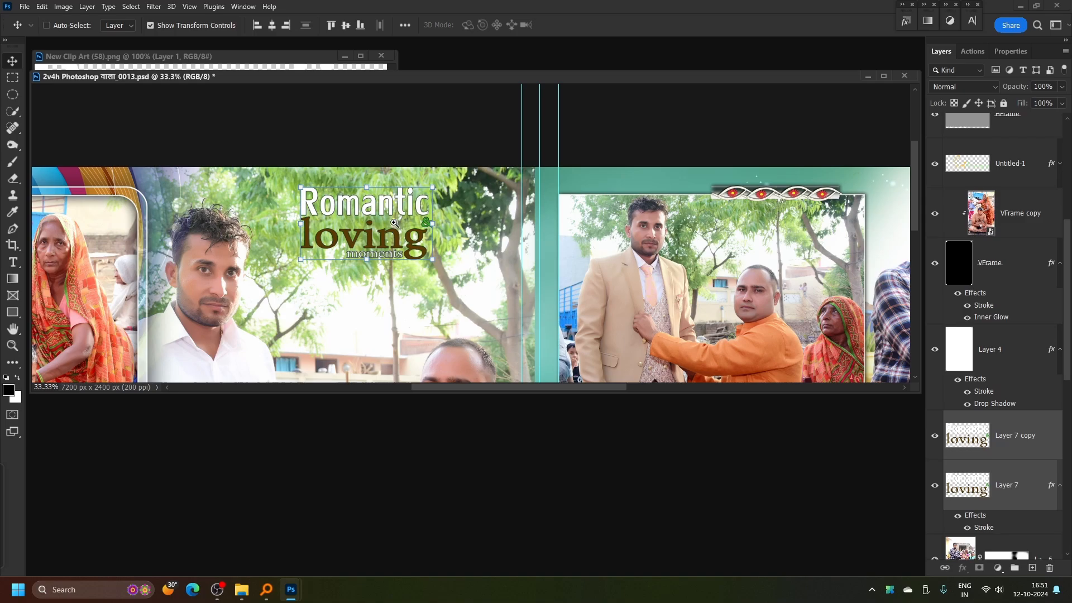
right_click(394, 226, "ctrl")
left_click(416, 233)
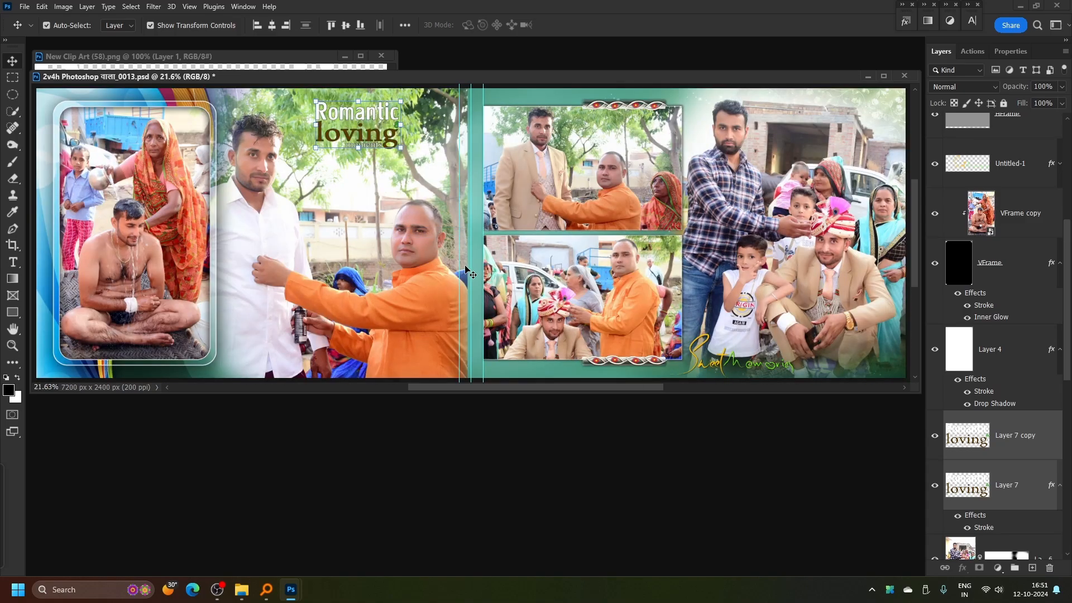
Close the New Clip Art (58).png document, leaving the album spread open.
left_click(262, 56)
left_click(381, 56)
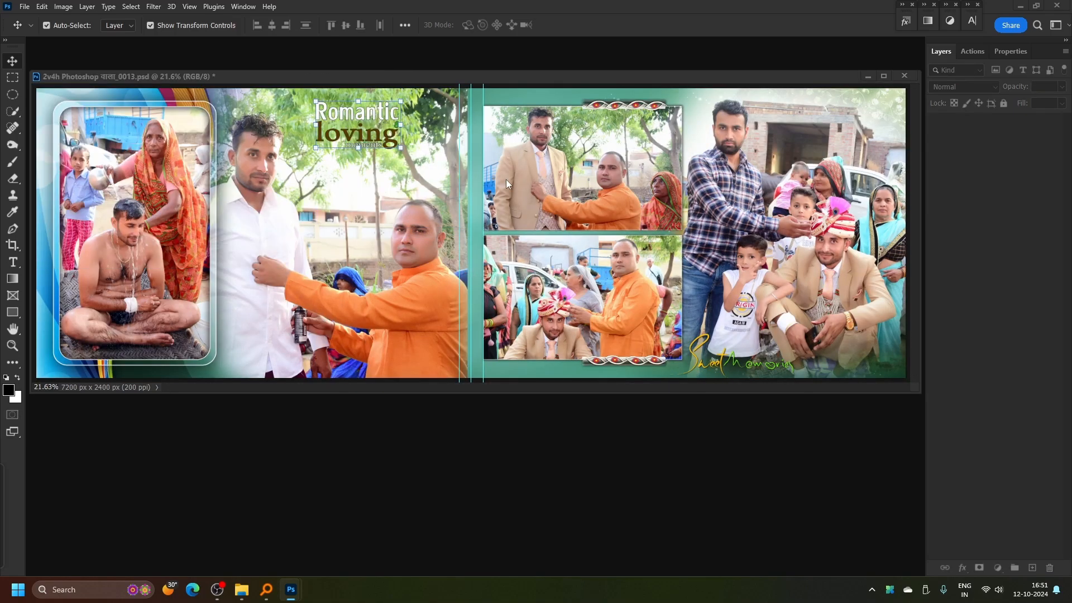
scroll(524, 211, "up", 1)
scroll(524, 211, "down", 1)
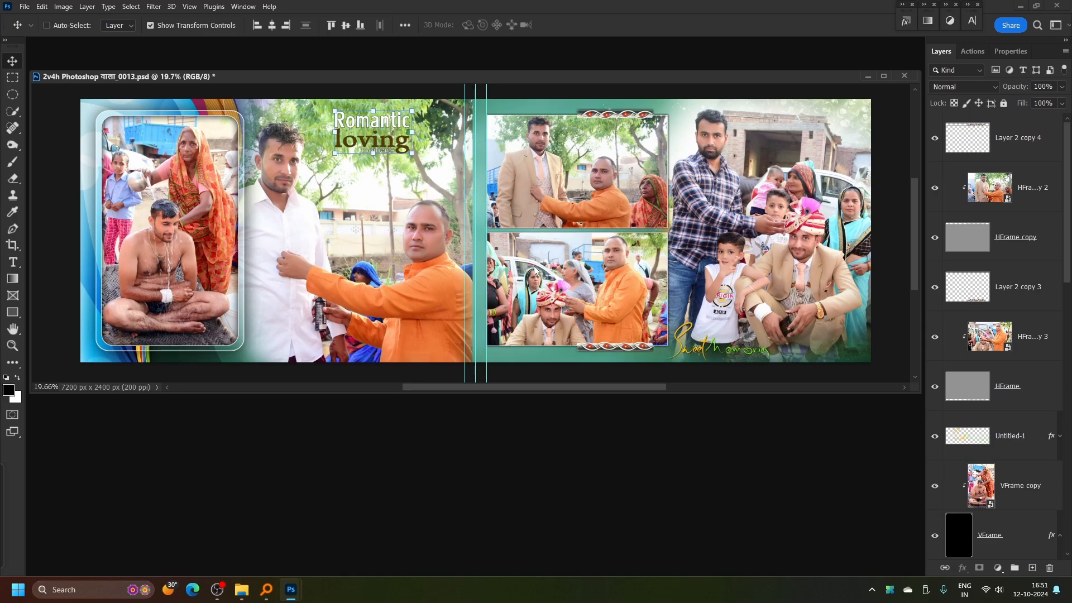
Save the spread as a Photoshop file named 001 in the Save Album Page folder on drive D:.
key("ctrl+shift+s")
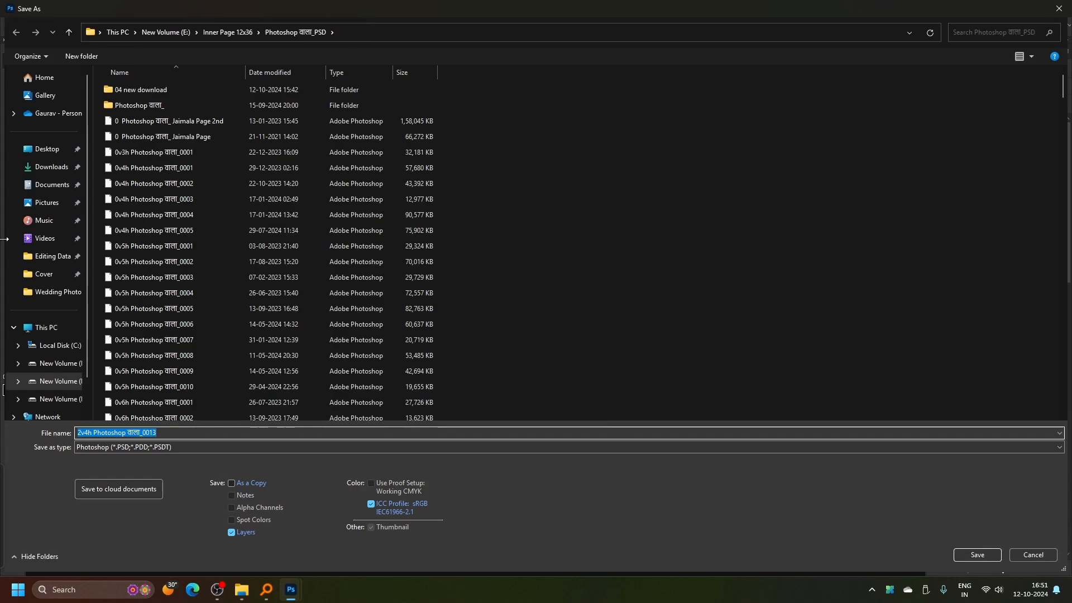
left_click(58, 363)
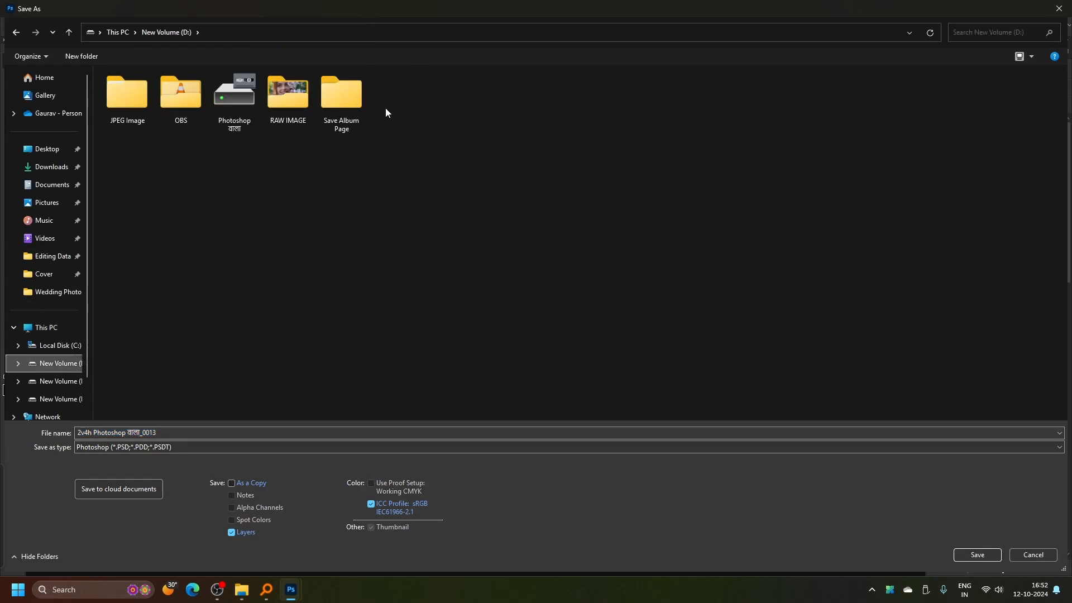
left_click(343, 108)
double_click(342, 108)
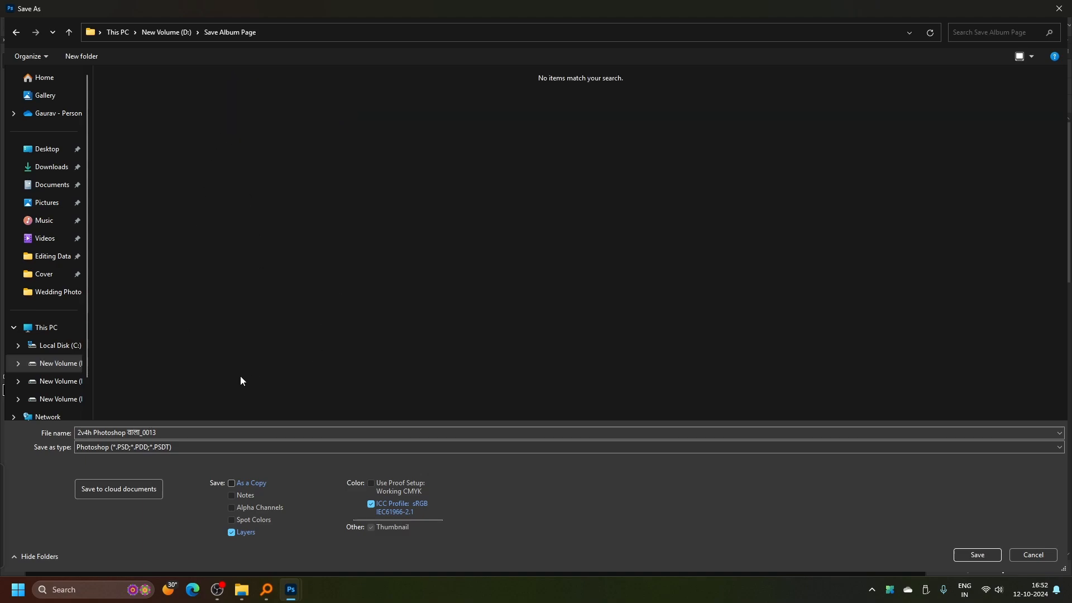
left_click(201, 431)
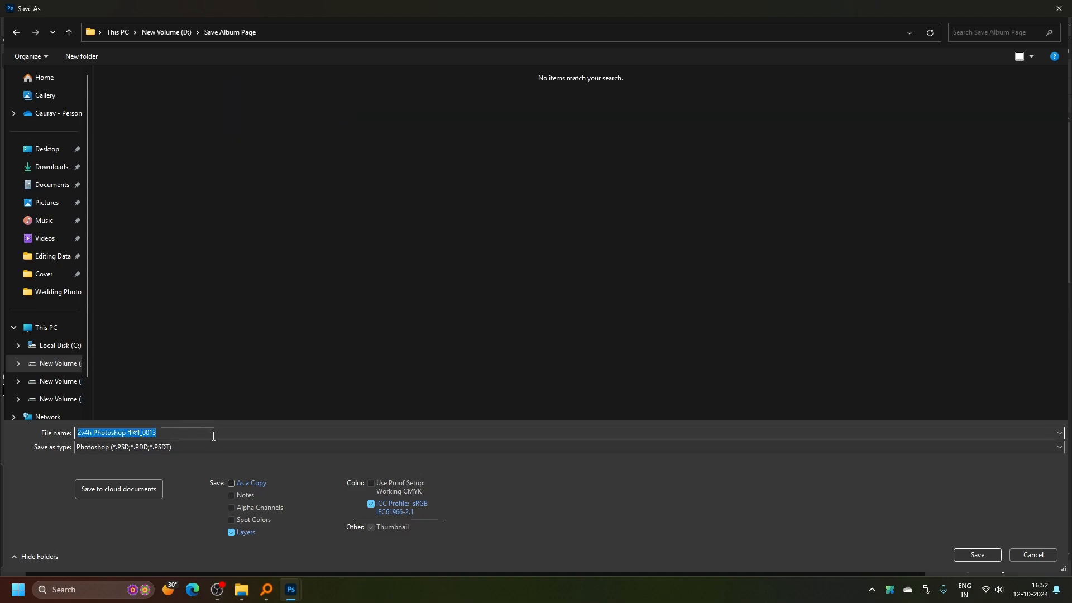
type("001")
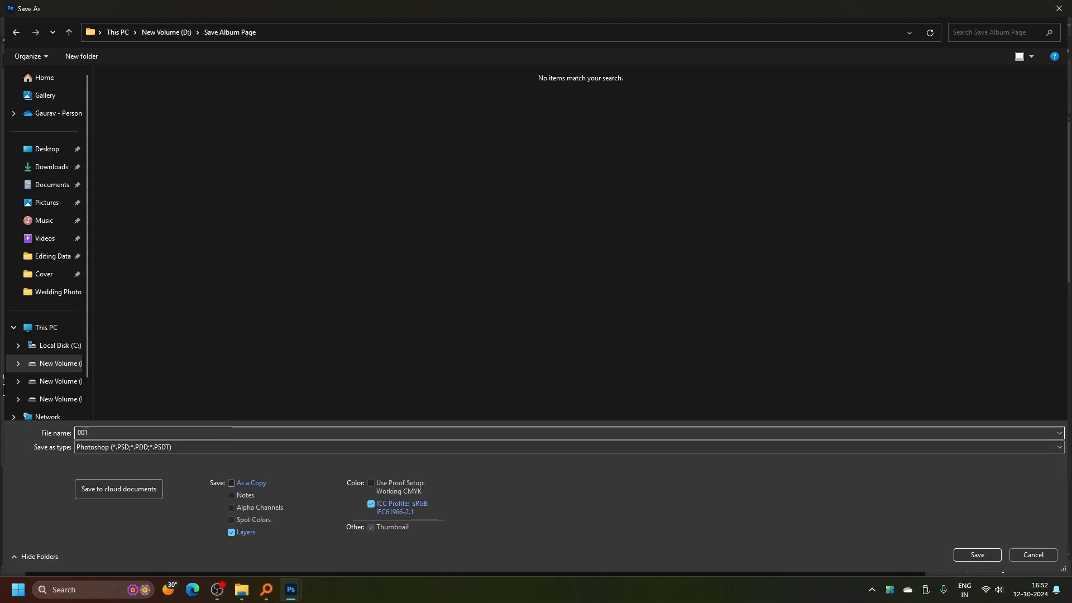
key("Return")
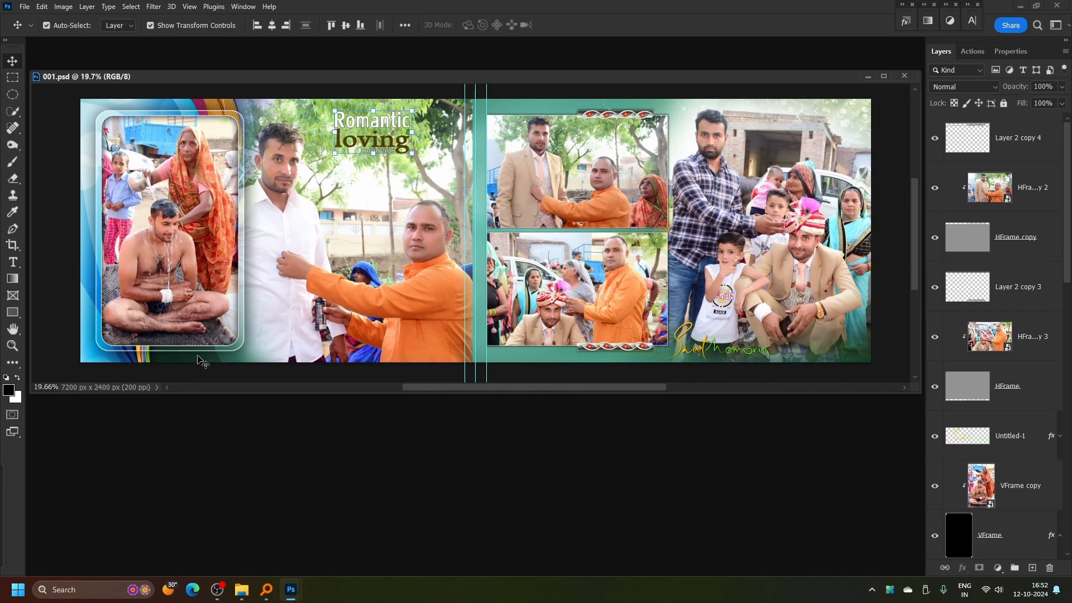
Save a JPEG copy of the spread named 001 in the same folder with quality 12 (Maximum) and Baseline ("Standard") format.
key("ctrl")
key("ctrl+shift+s")
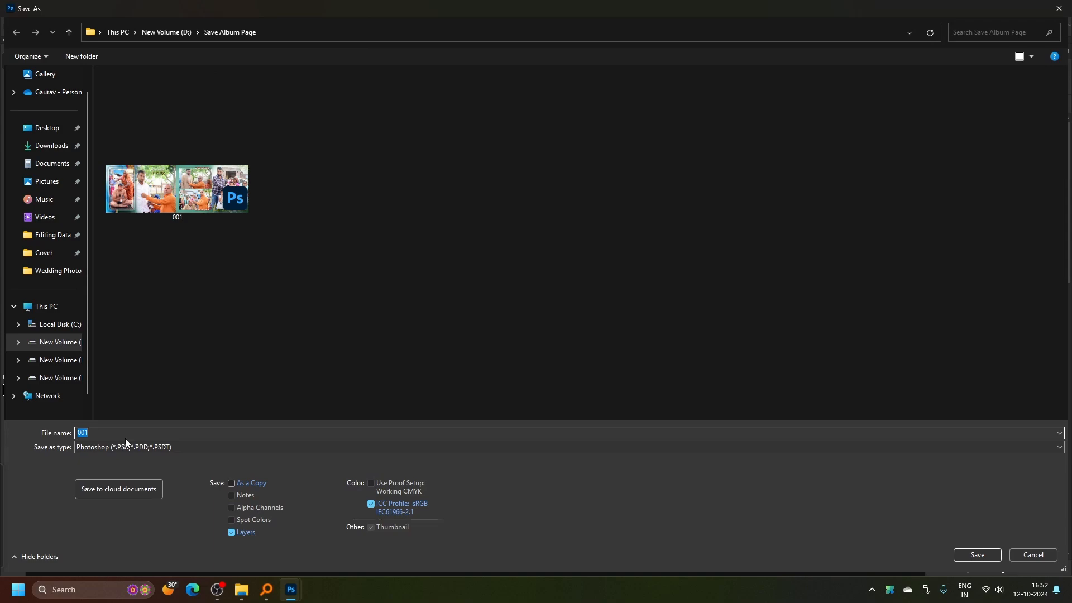
left_click(139, 447)
left_click(328, 205)
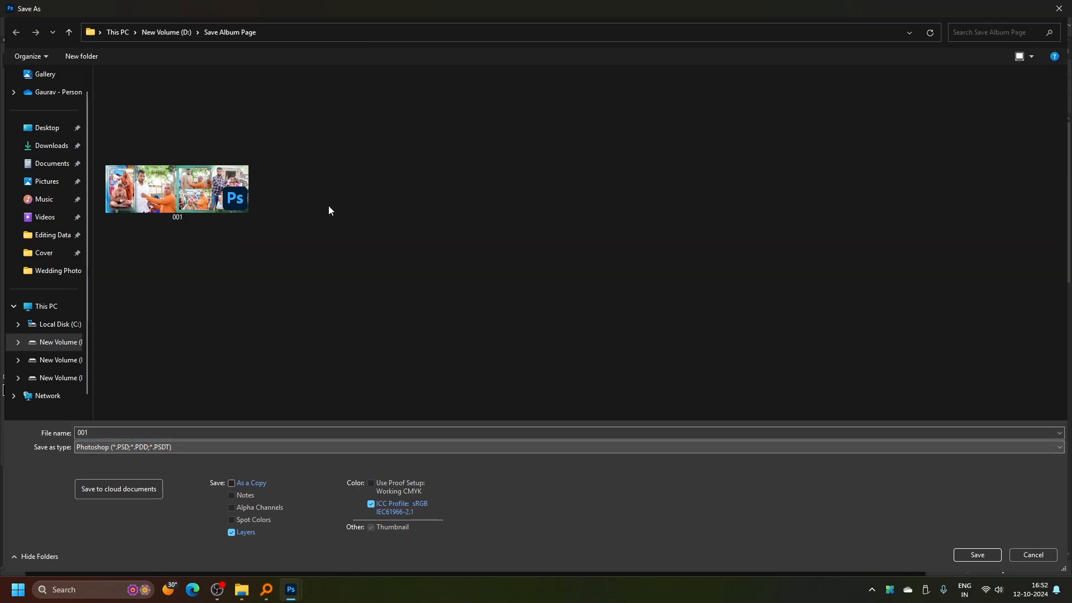
double_click(184, 432)
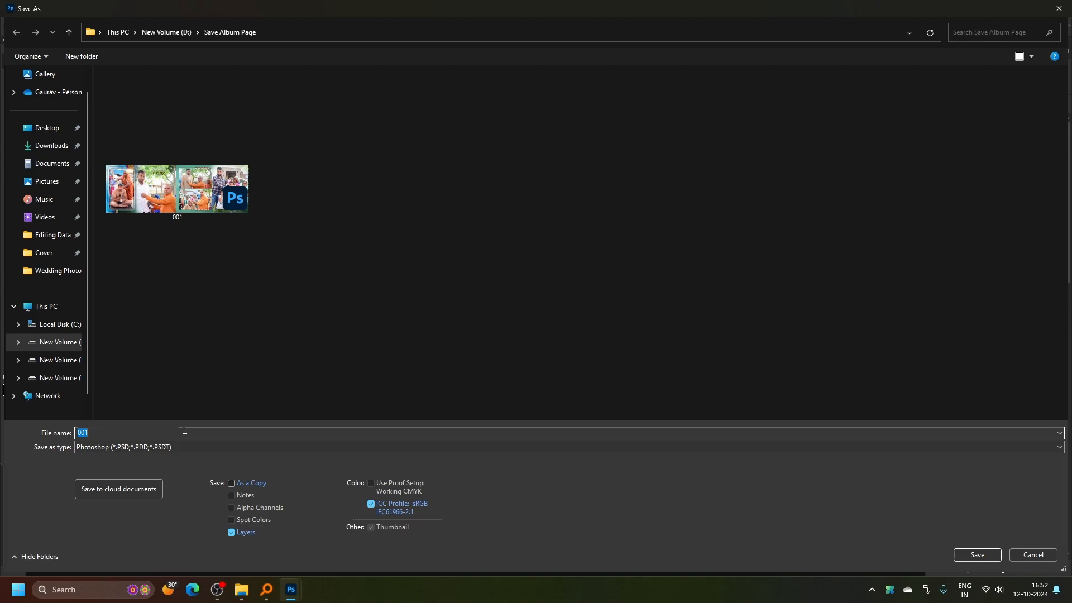
left_click(554, 320)
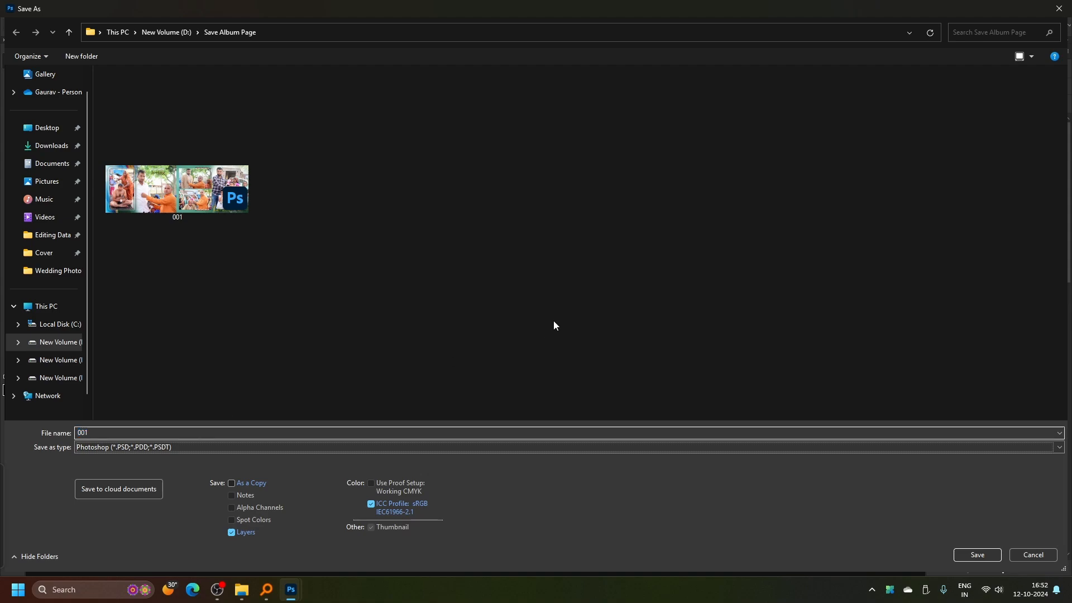
left_click(105, 446)
left_click(128, 432)
left_click(93, 461)
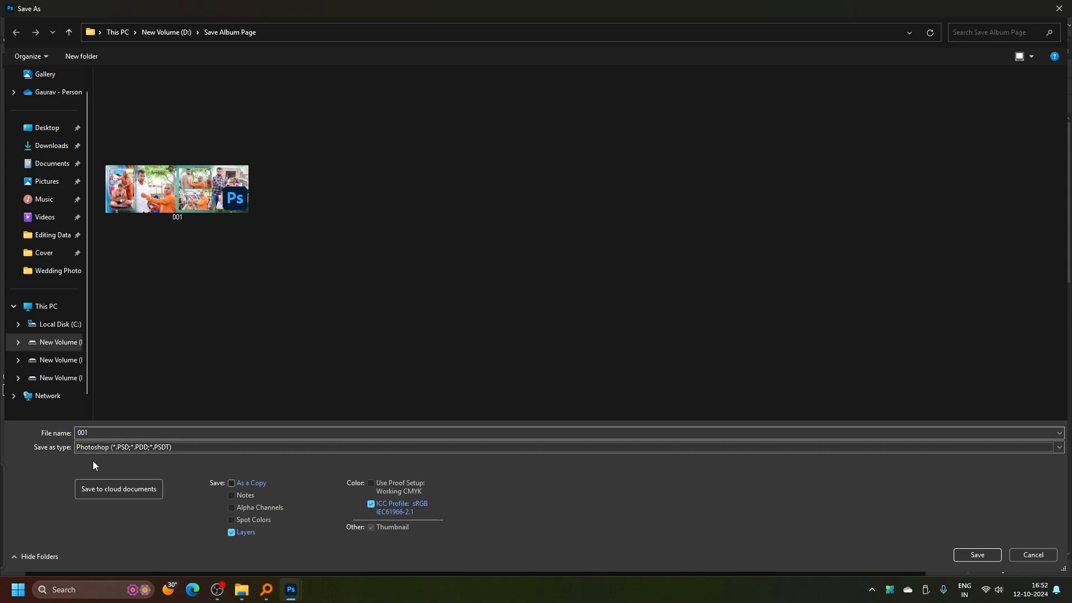
left_click(120, 433)
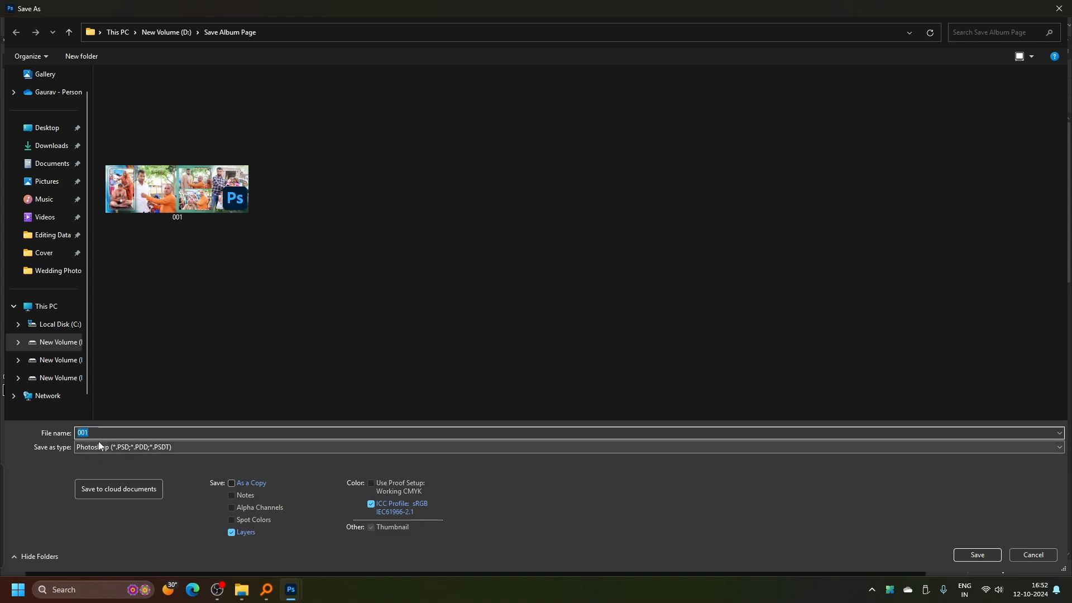
left_click(44, 460)
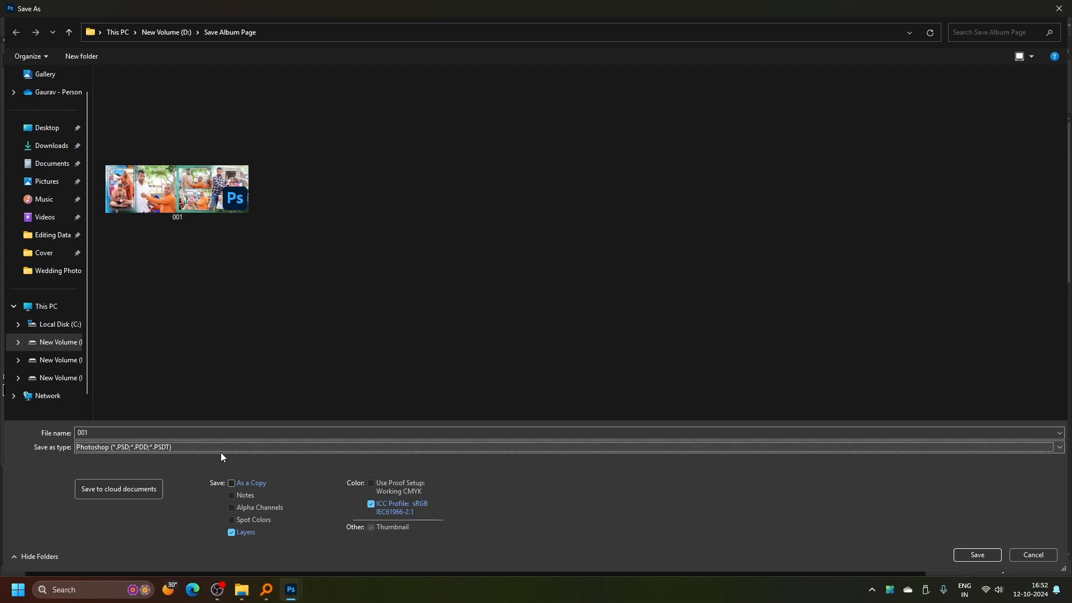
key("j")
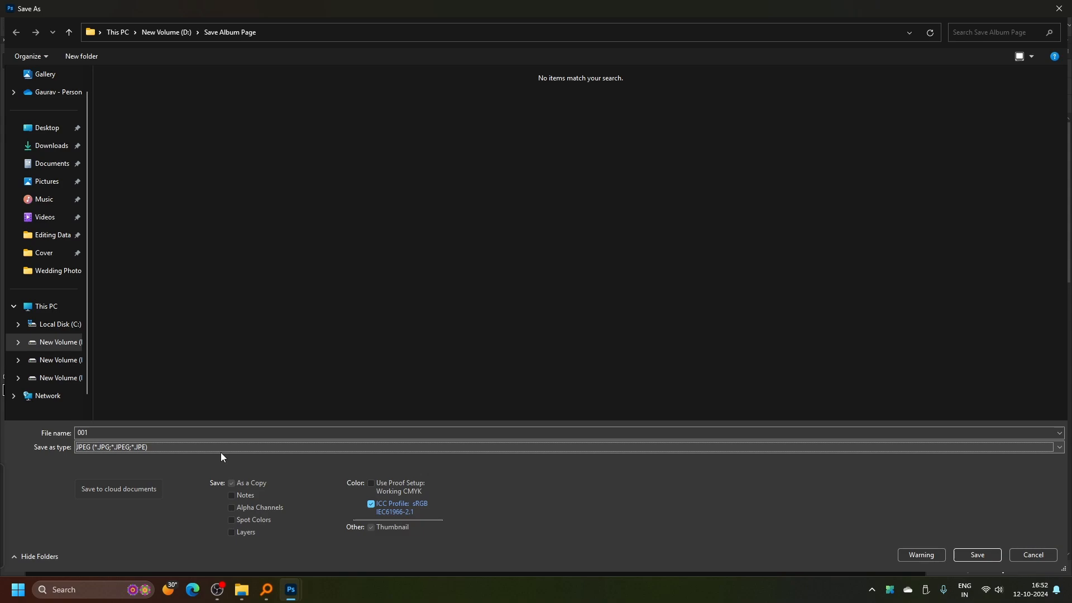
key("Return")
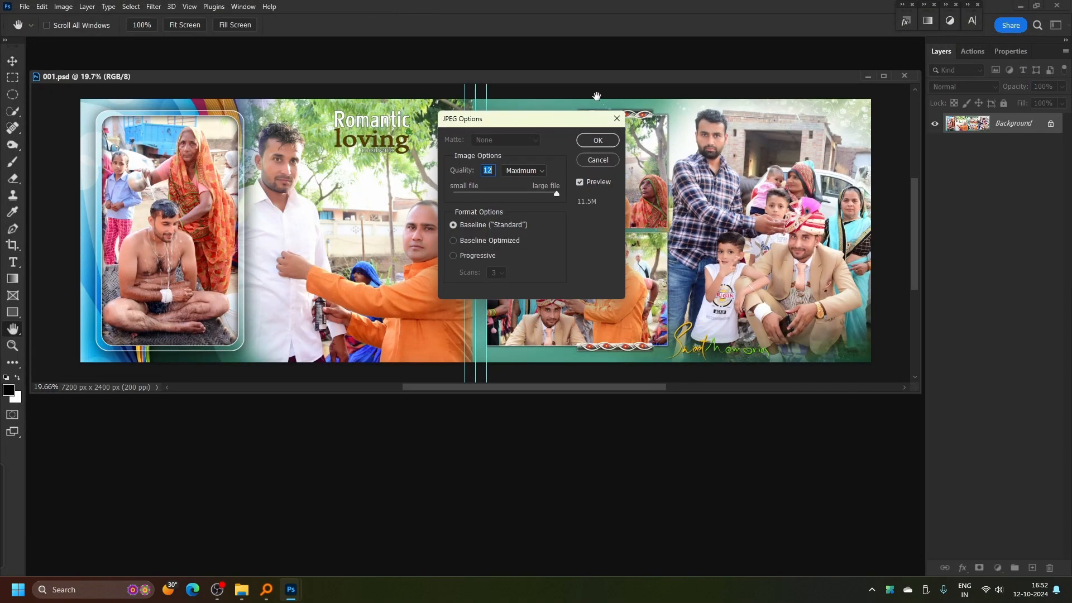
left_click(596, 141)
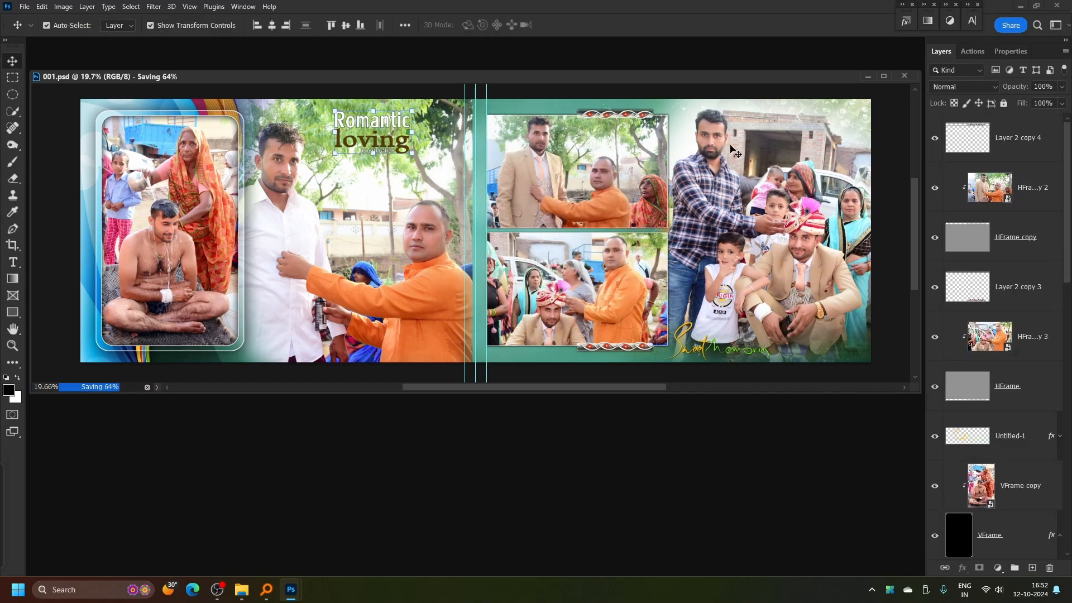
Close the 001.psd document and check the saved JPEG and PSD files in the Save Album Page folder.
left_click(904, 76)
double_click(513, 201)
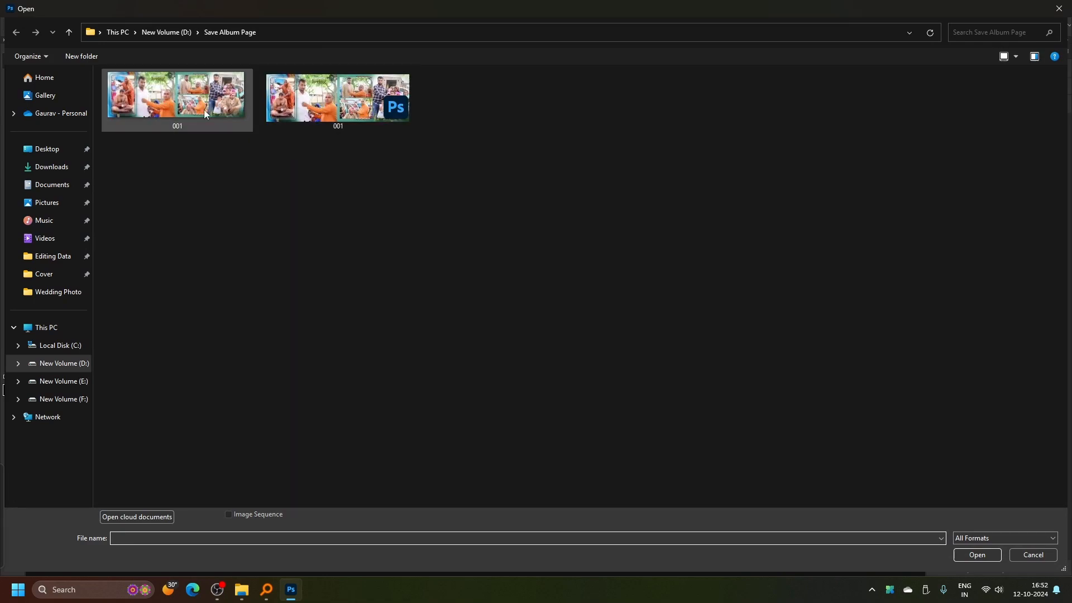
left_click(215, 102)
left_click(323, 107)
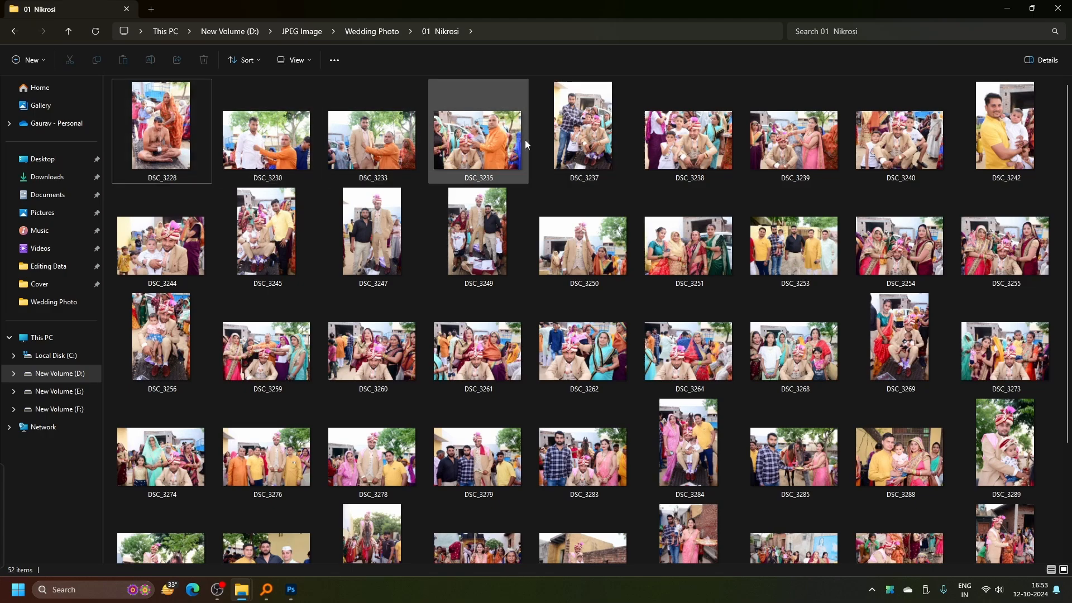
In File Explorer, create a folder named MAKE inside the 01 Nikrosi photo folder.
left_click(28, 59)
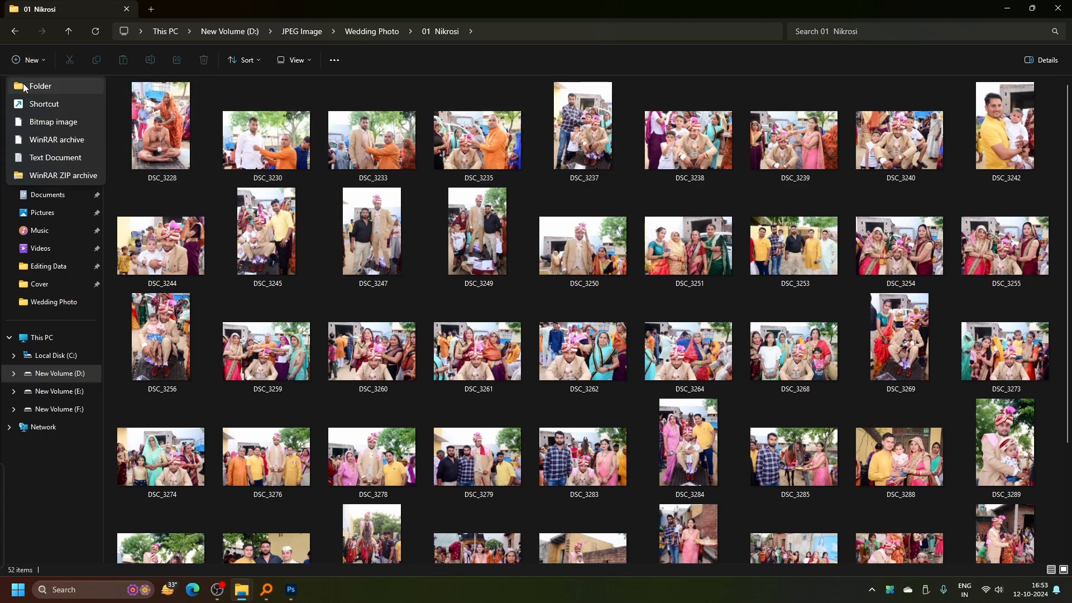
left_click(34, 87)
type("M")
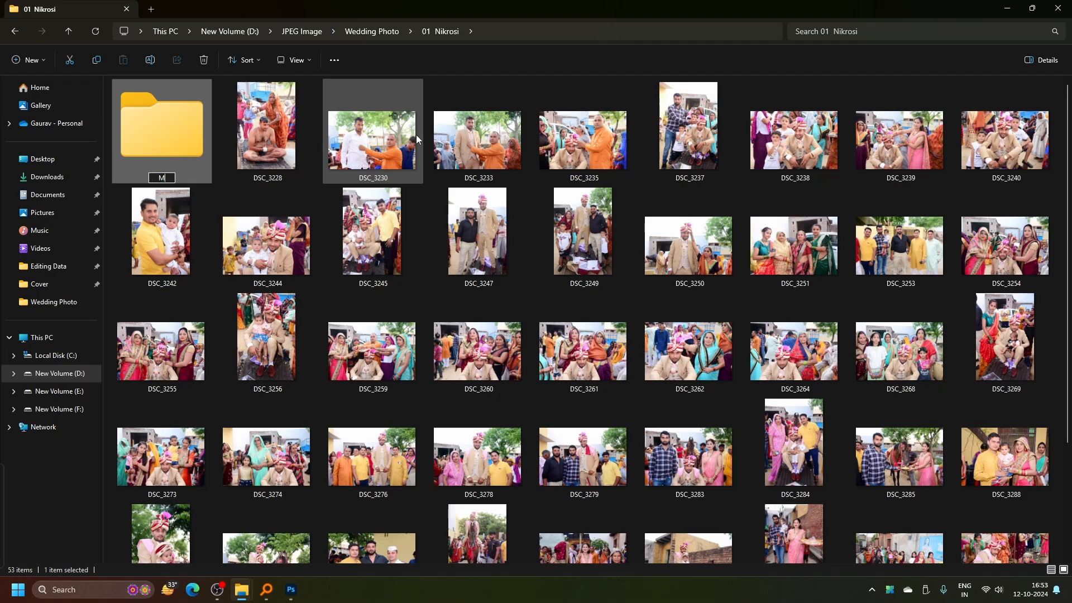
type("AKE")
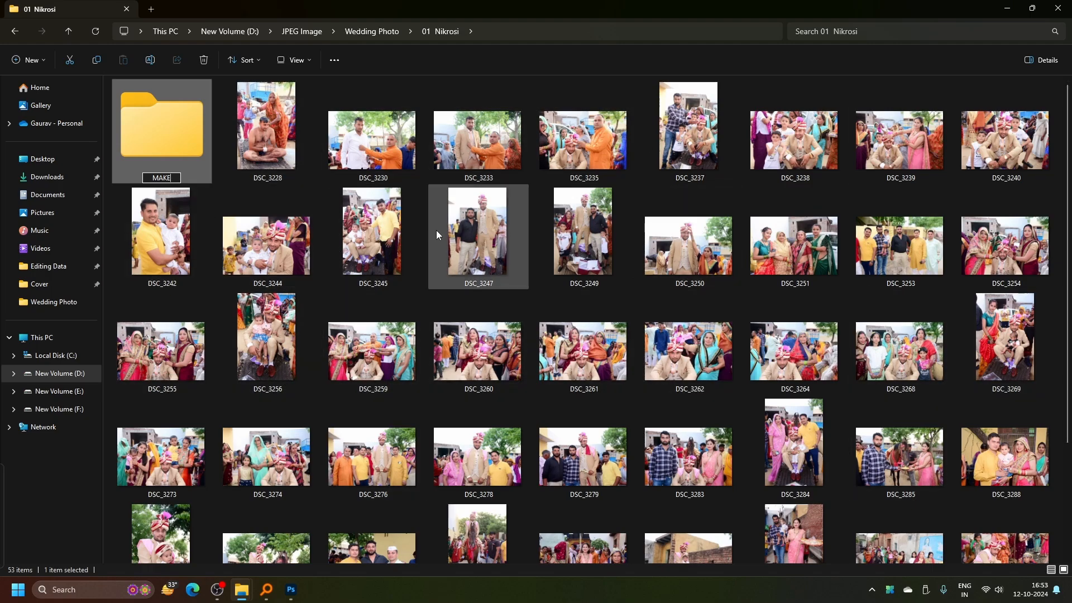
key("Return")
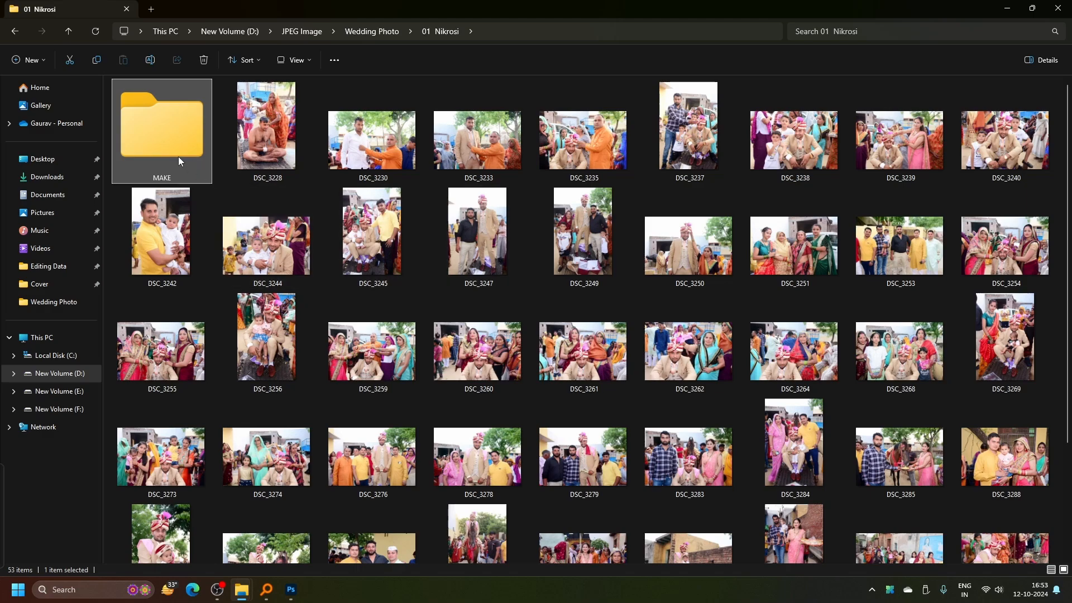
Move the used photos DSC_3228, DSC_3230, DSC_3233, DSC_3235 and DSC_3237 into the MAKE folder.
left_click(233, 141)
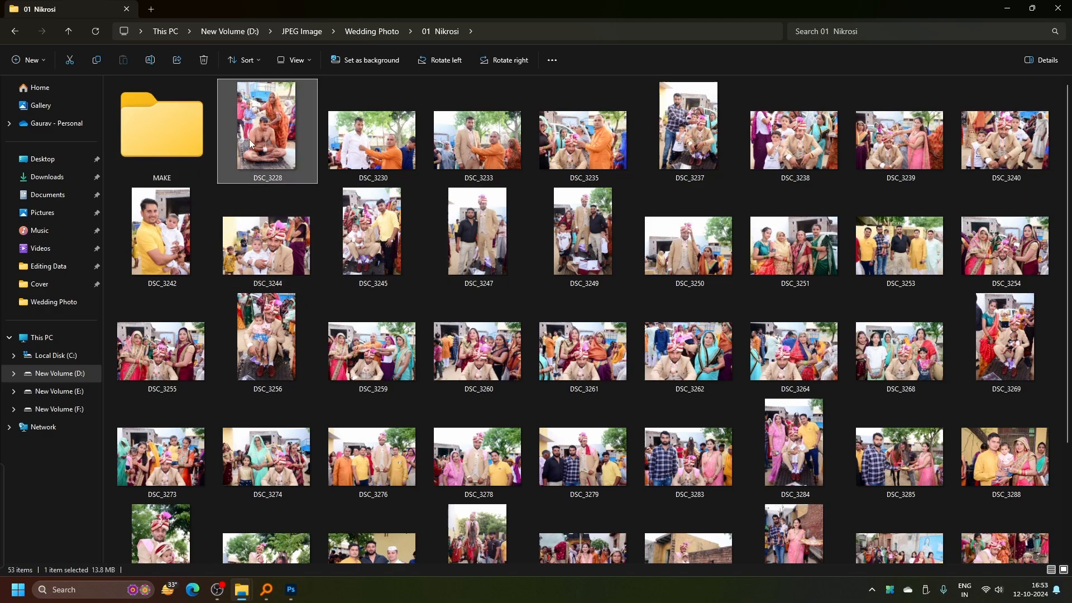
left_click(368, 147, "ctrl")
left_click(477, 147, "ctrl")
left_click(583, 147, "ctrl")
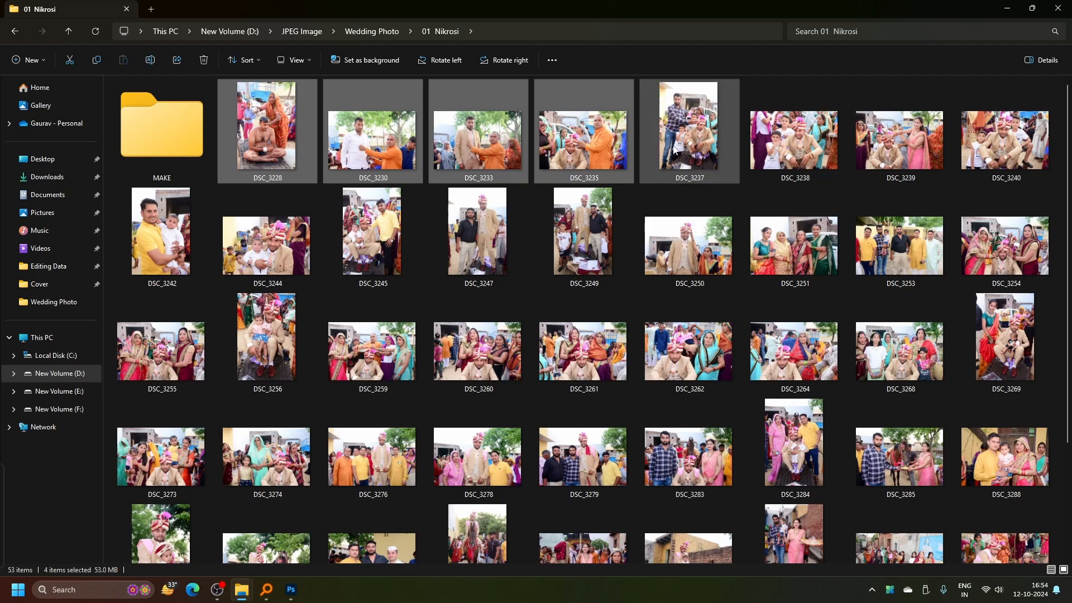
left_click(674, 149, "ctrl")
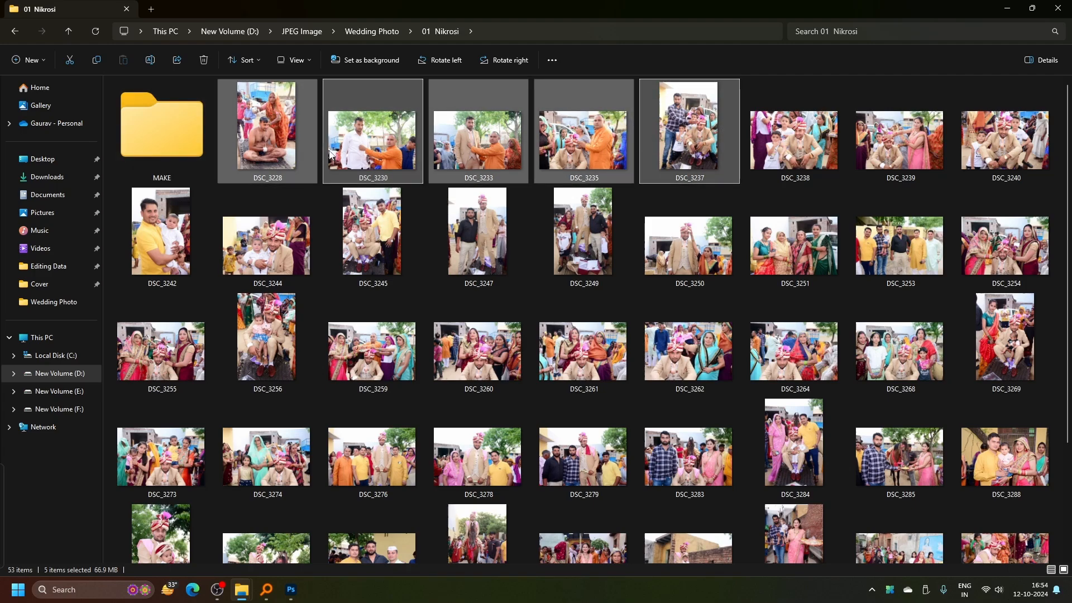
left_click_drag(261, 149, 159, 150)
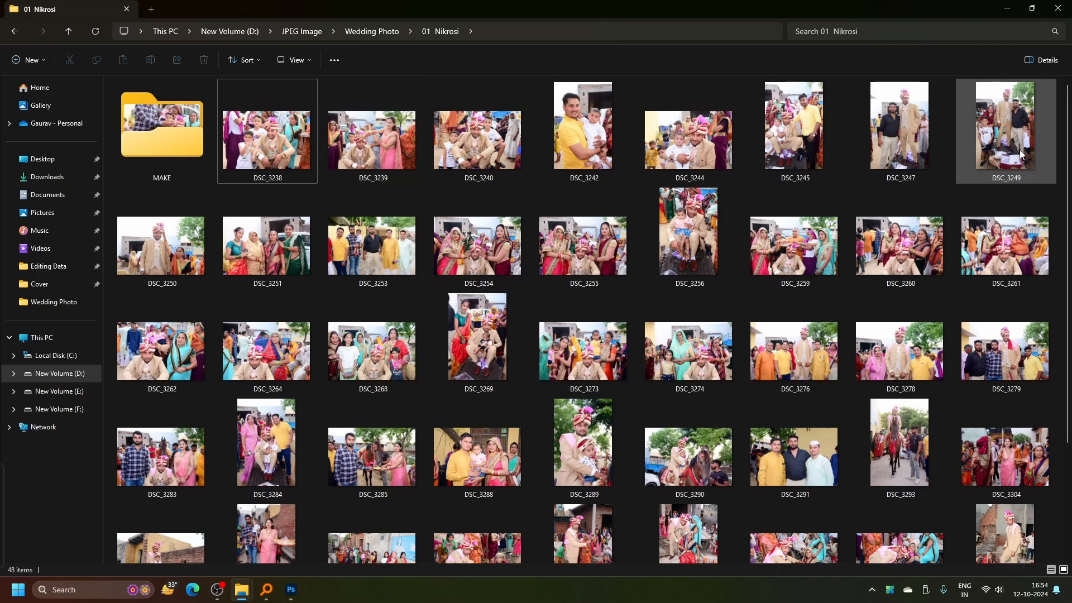
Look over the next candidate photos DSC_3238, DSC_3239, DSC_3240, DSC_3242 and DSC_3244 for the following album page.
left_click(265, 147)
left_click(386, 150)
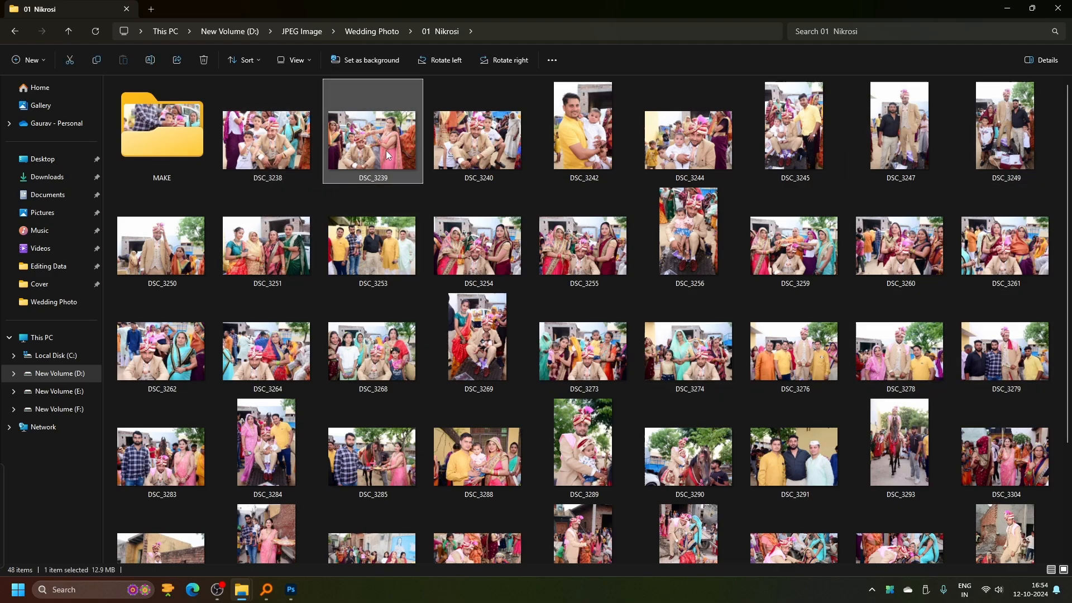
left_click(484, 150)
left_click(580, 155)
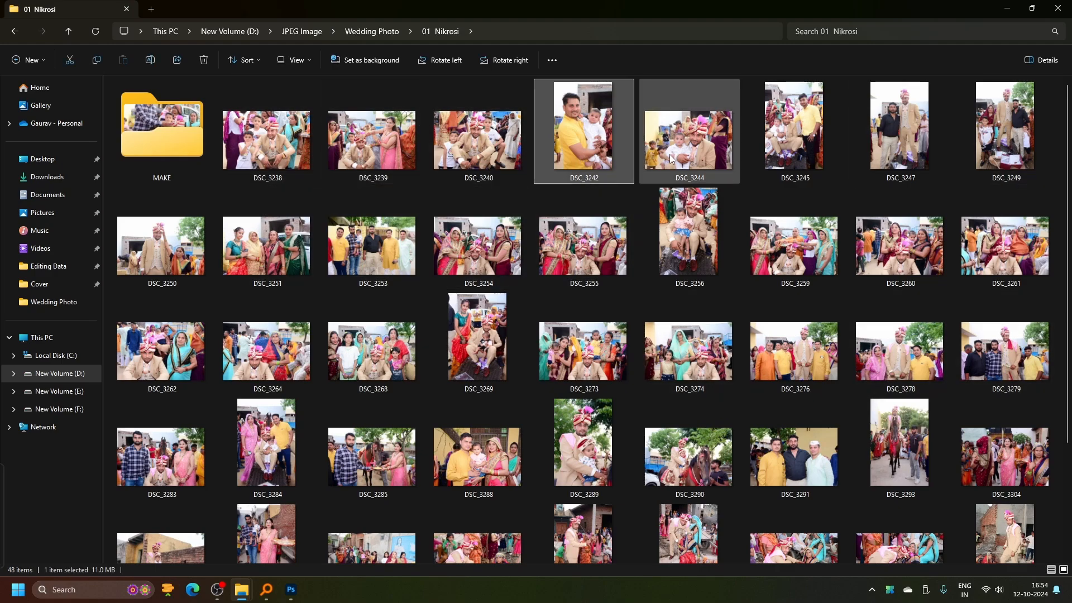
left_click(670, 155)
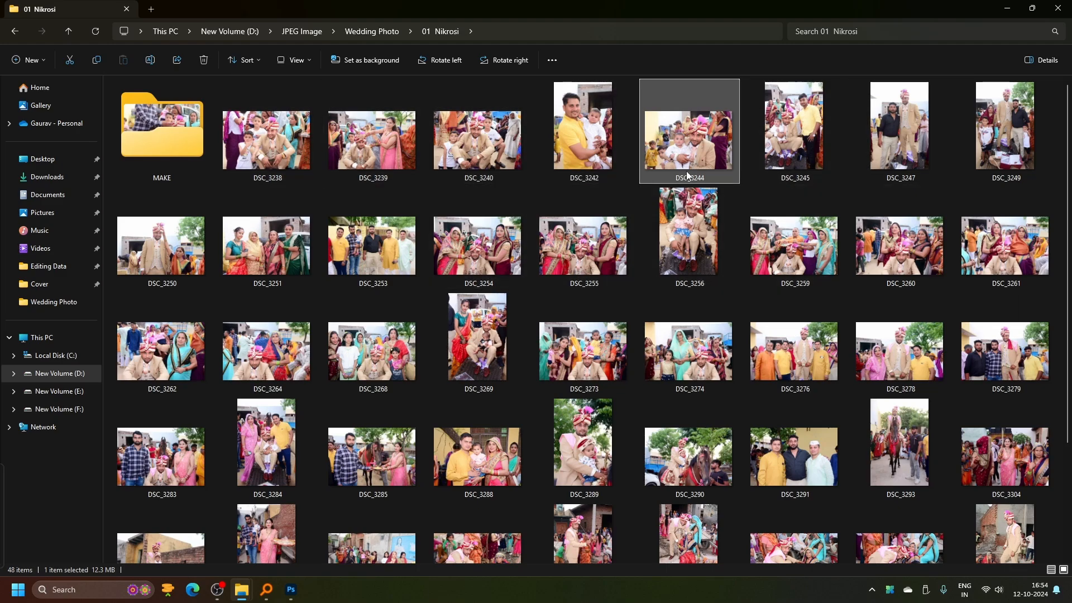
Switch to Everything and open the template 2v4h Photoshop वाला_0020.psd in Photoshop.
left_click(267, 589)
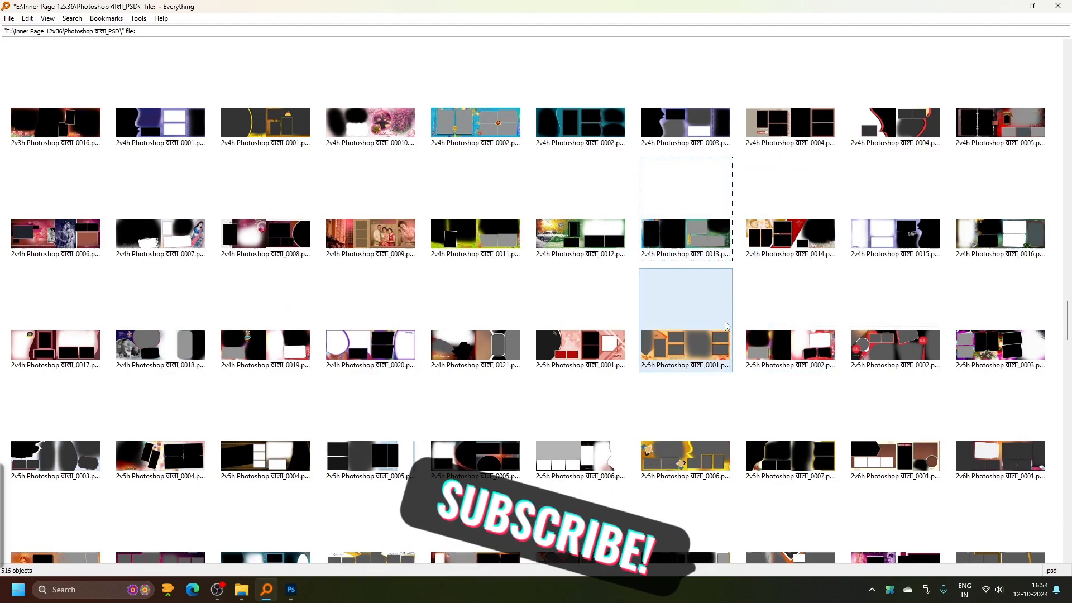
scroll(359, 366, "down", 1)
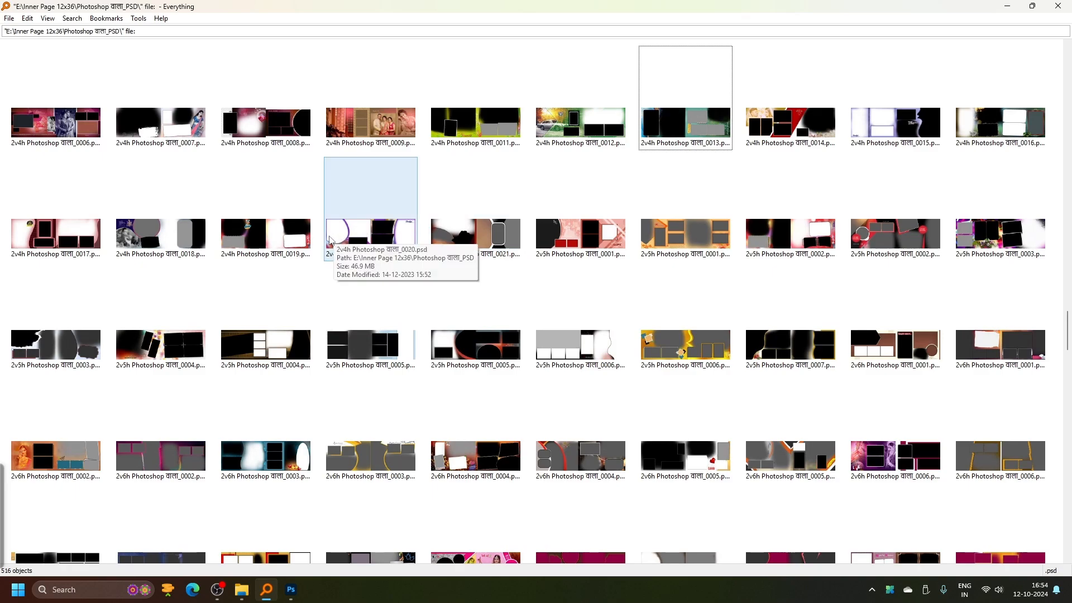
left_click(377, 237)
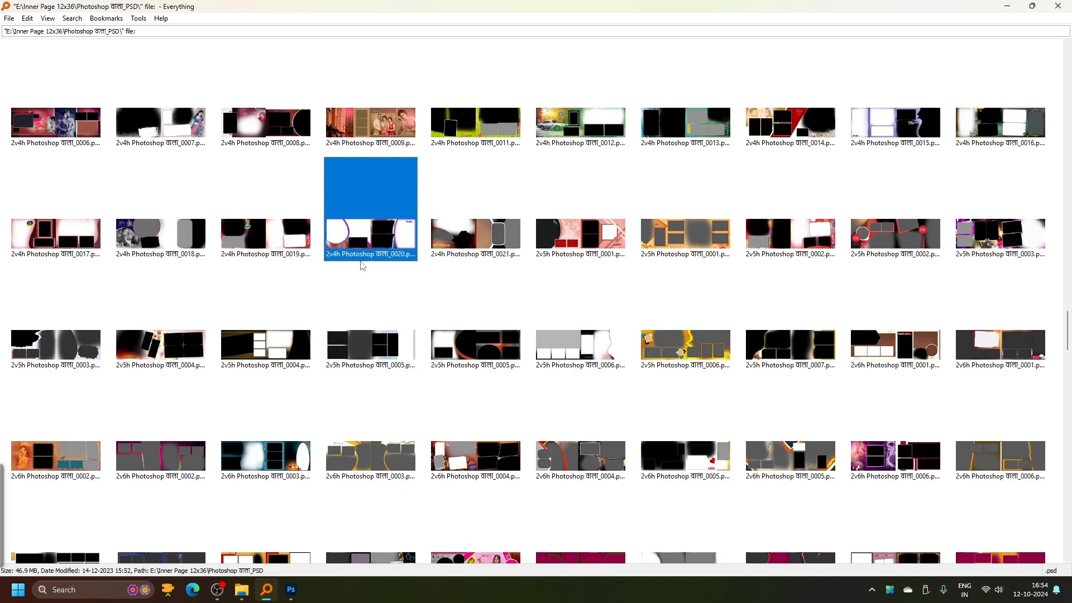
double_click(359, 246)
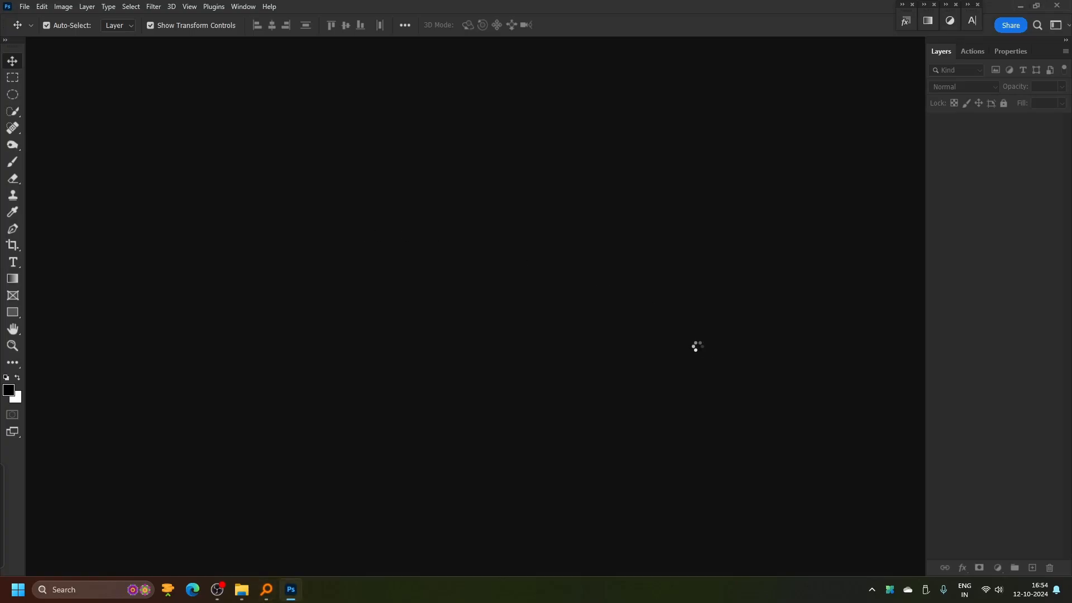
Delete the small black HFrame on the left page and the purple Layer 4 copy rectangle behind it.
left_click_drag(489, 43, 460, 133)
key("ctrl+0")
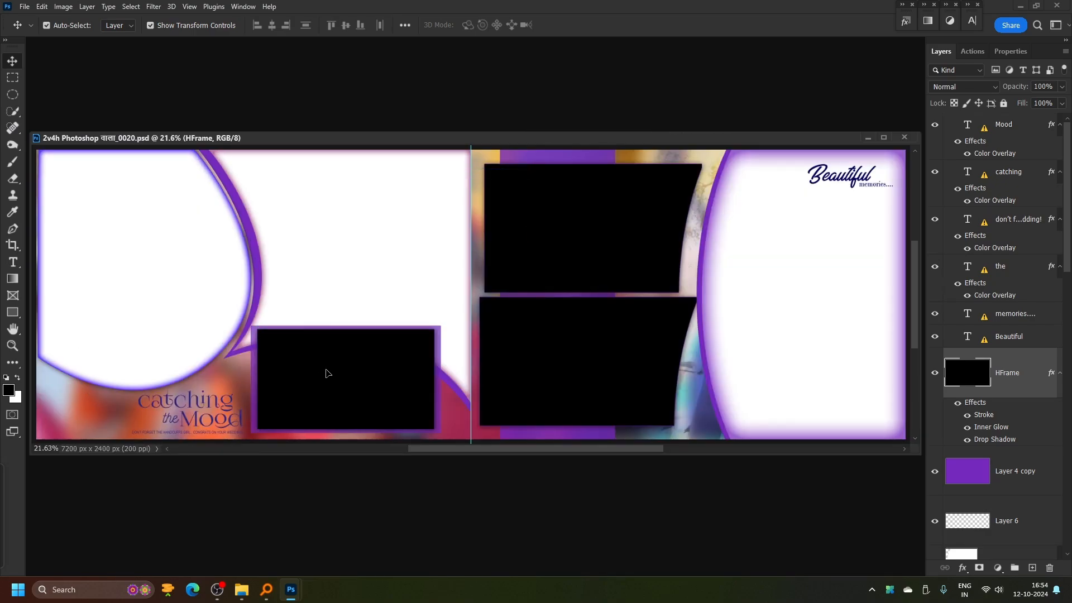
key("Delete")
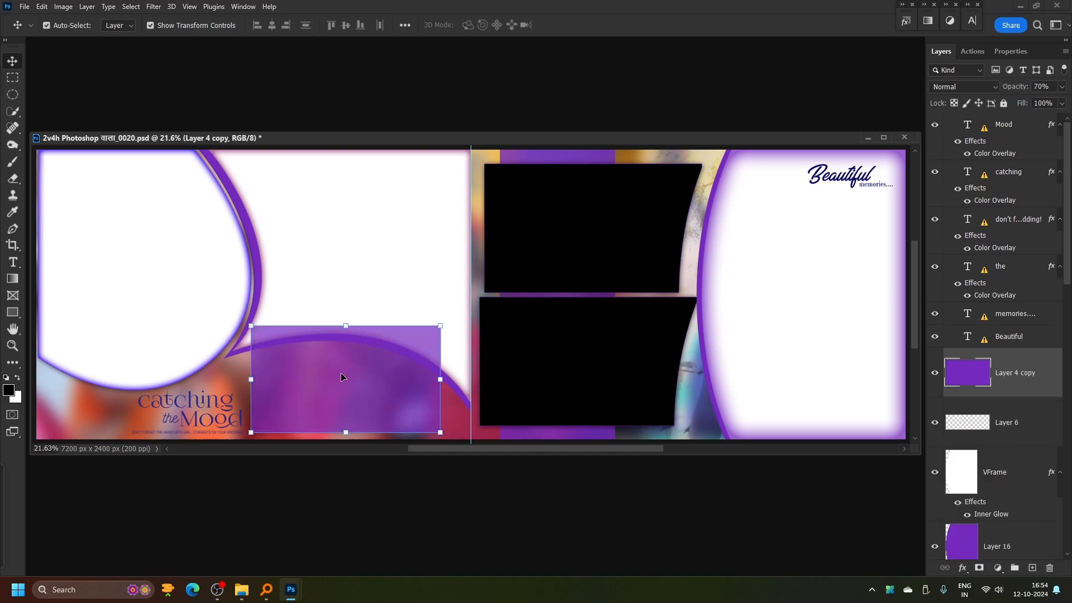
key("Delete")
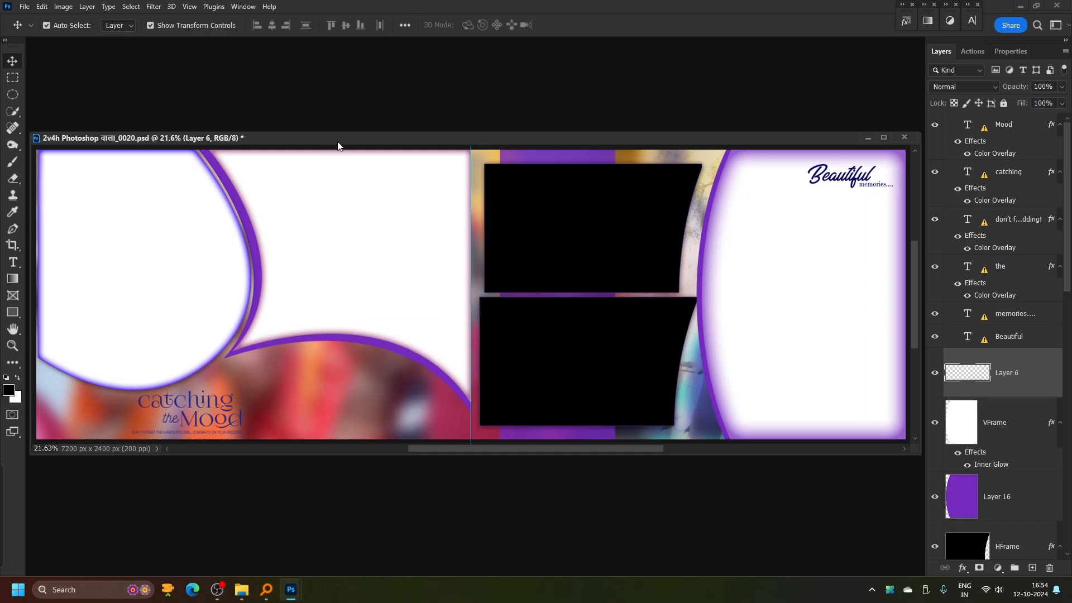
left_click_drag(337, 144, 341, 97)
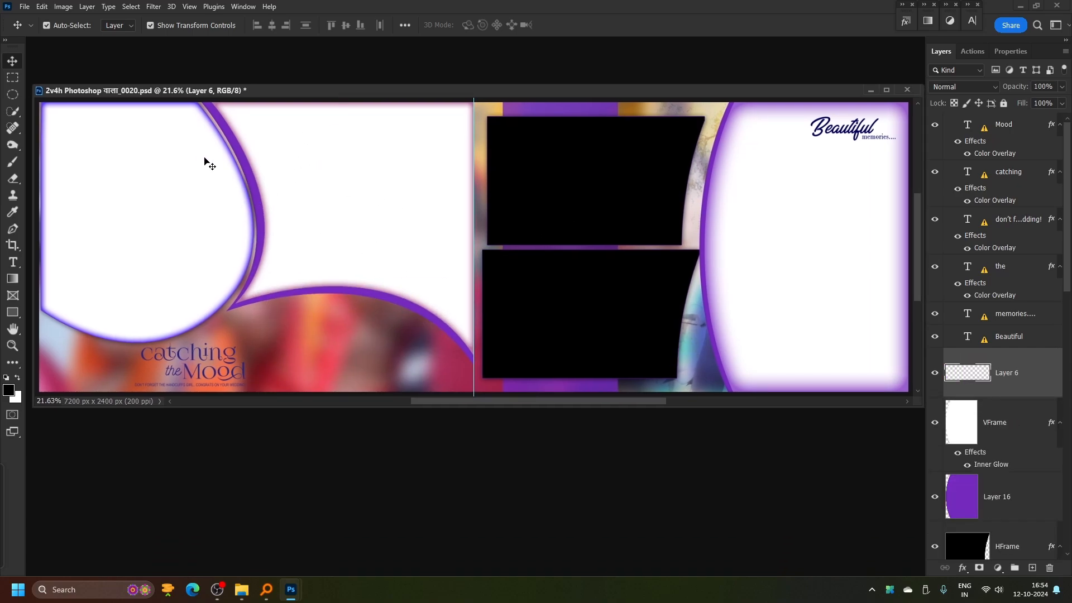
Delete the IMG_3999.JPG copy overlay layer from the template's right page.
left_click(188, 162)
right_click(187, 162)
left_click(200, 170)
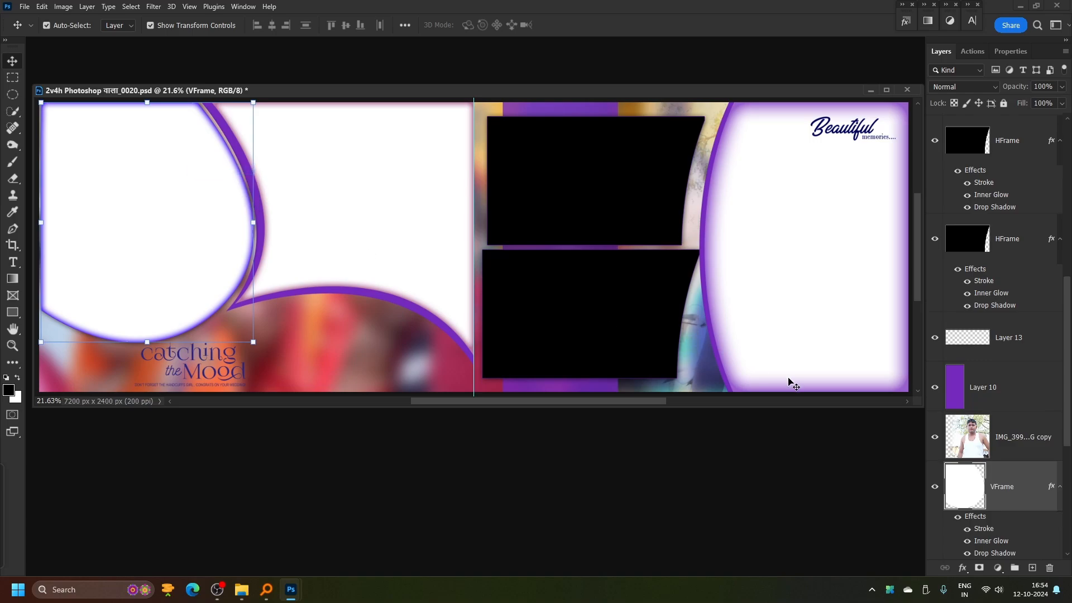
left_click(702, 352)
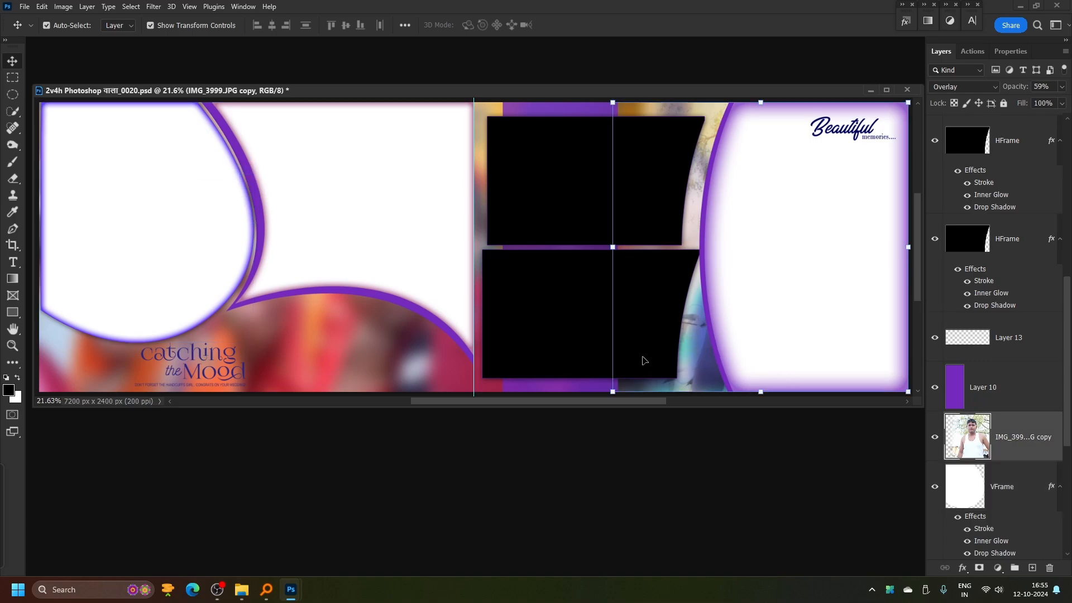
key("Delete")
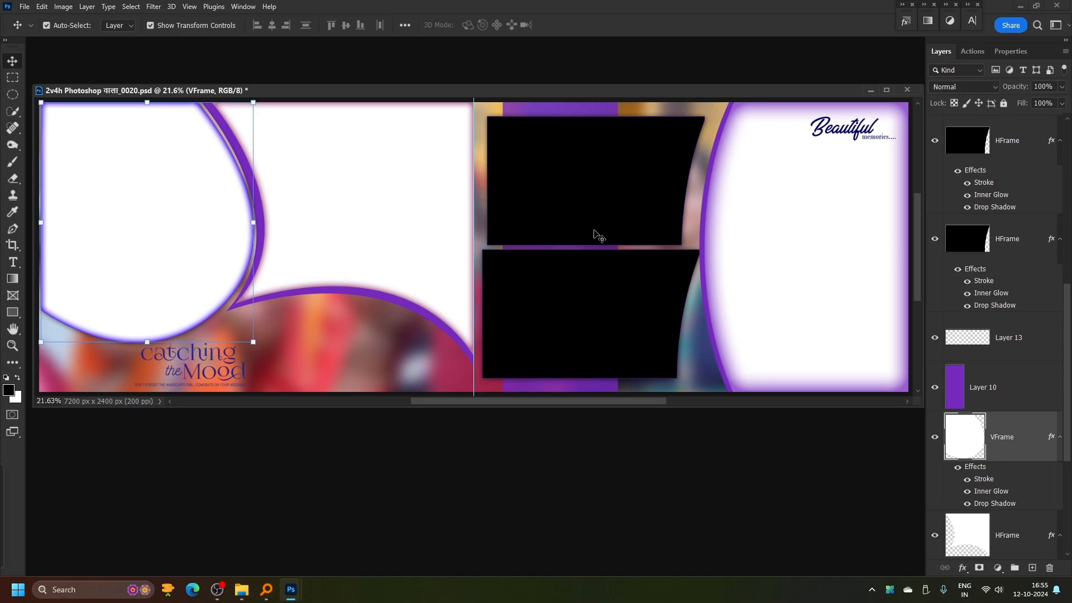
Place photo DSC_3244 from JPEG Image > Wedding Photo > 01 Nikrosi into the rounded VFrame on the left page.
key("F2")
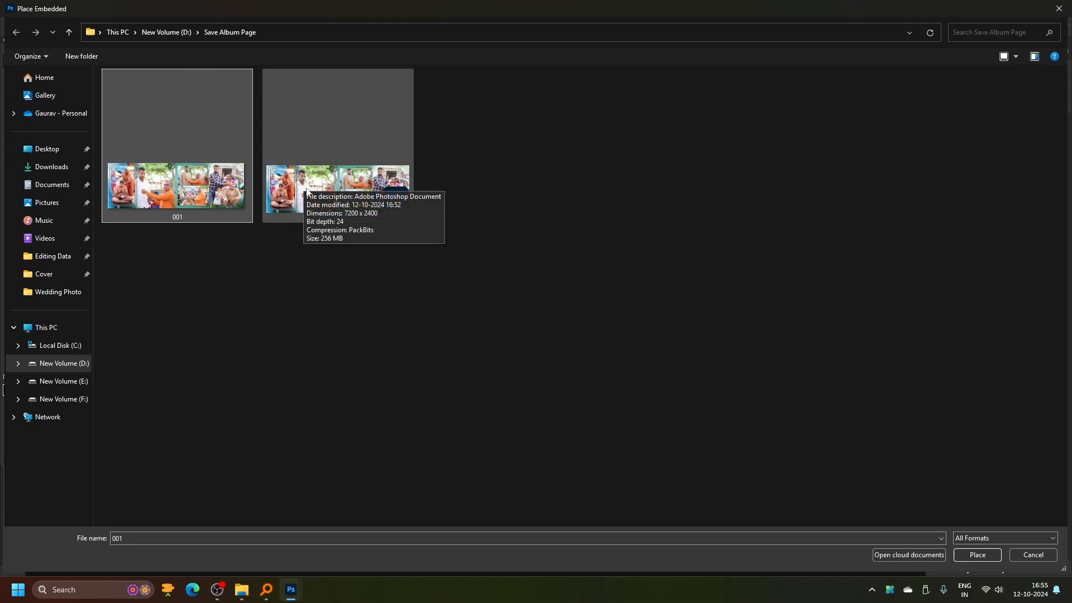
left_click(56, 364)
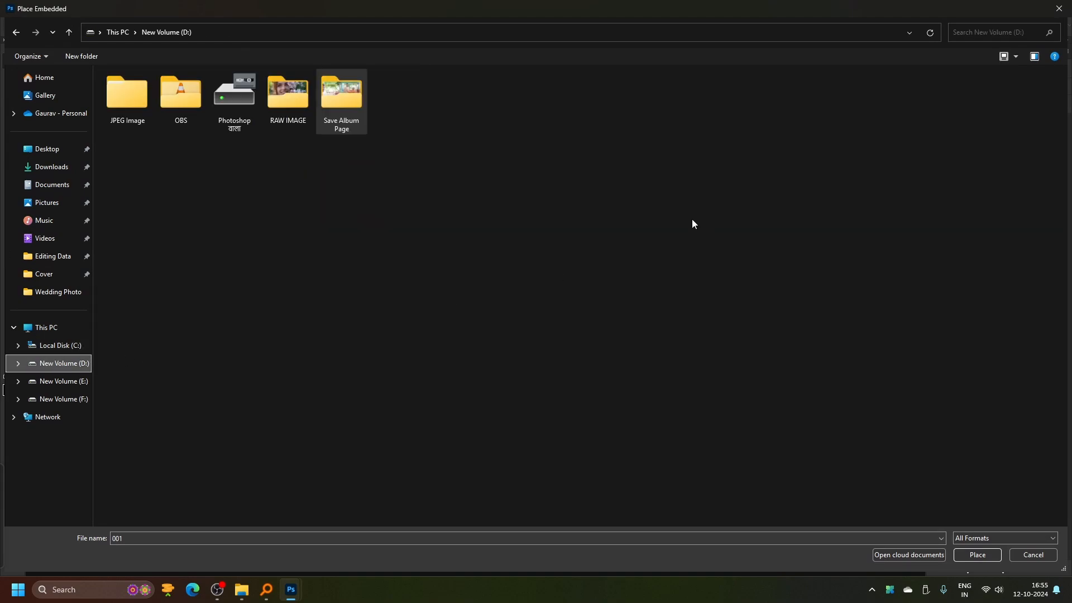
double_click(142, 118)
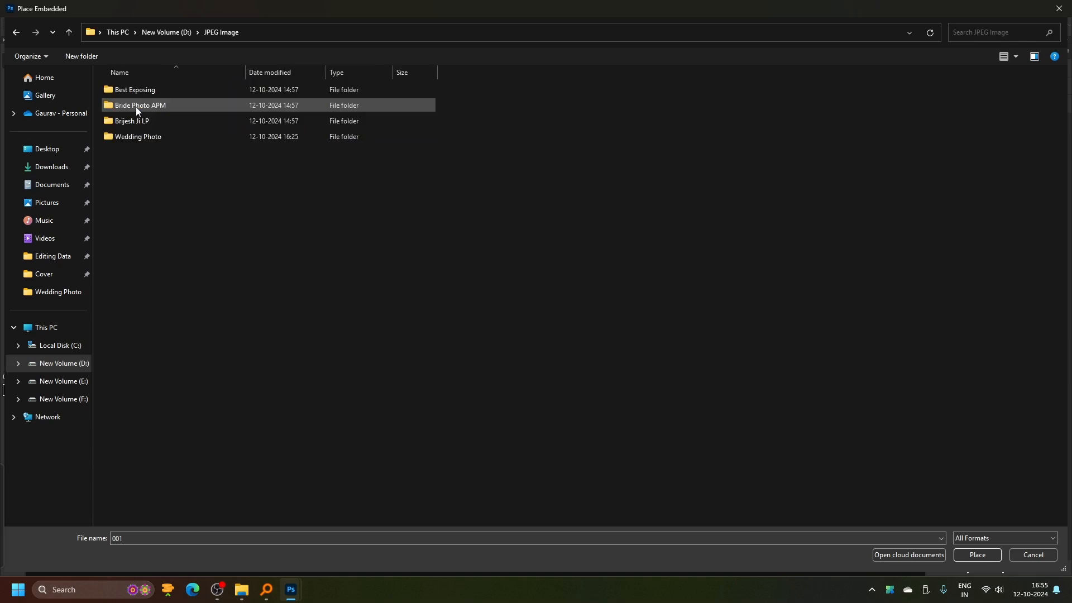
double_click(176, 138)
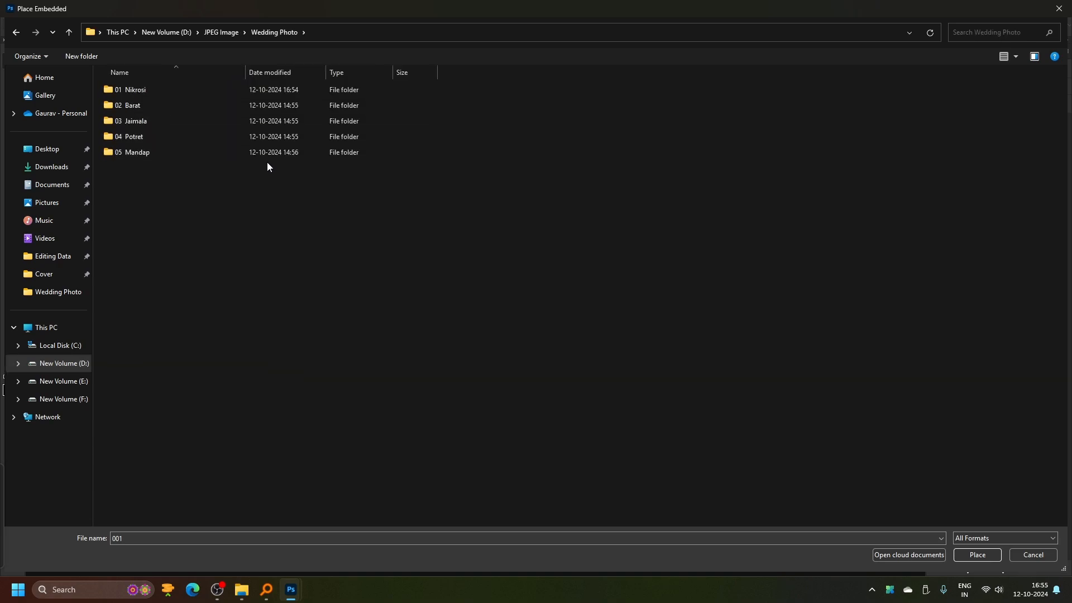
double_click(141, 90)
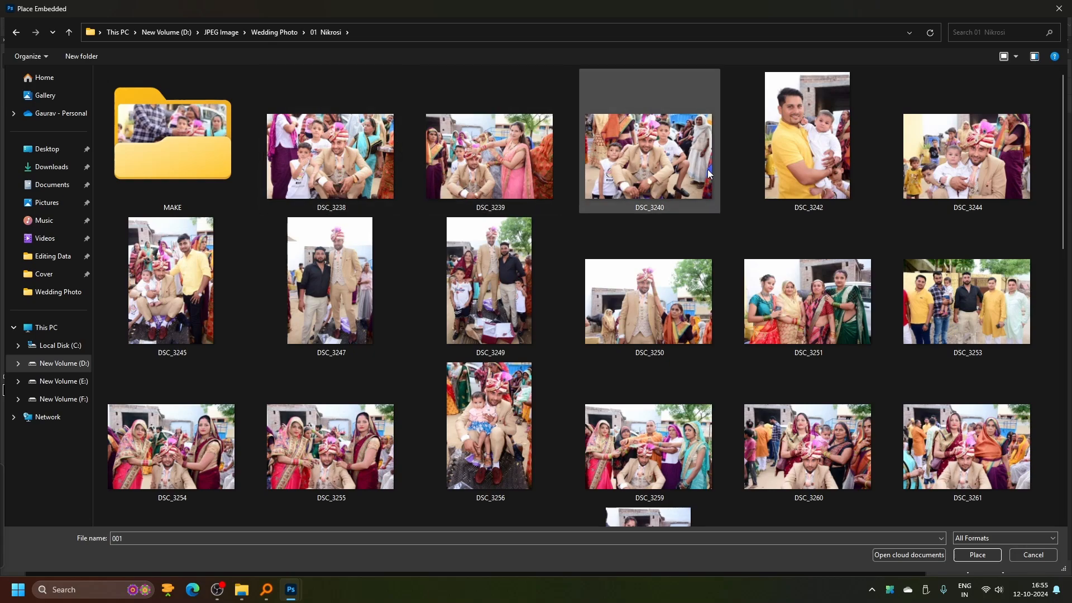
double_click(979, 162)
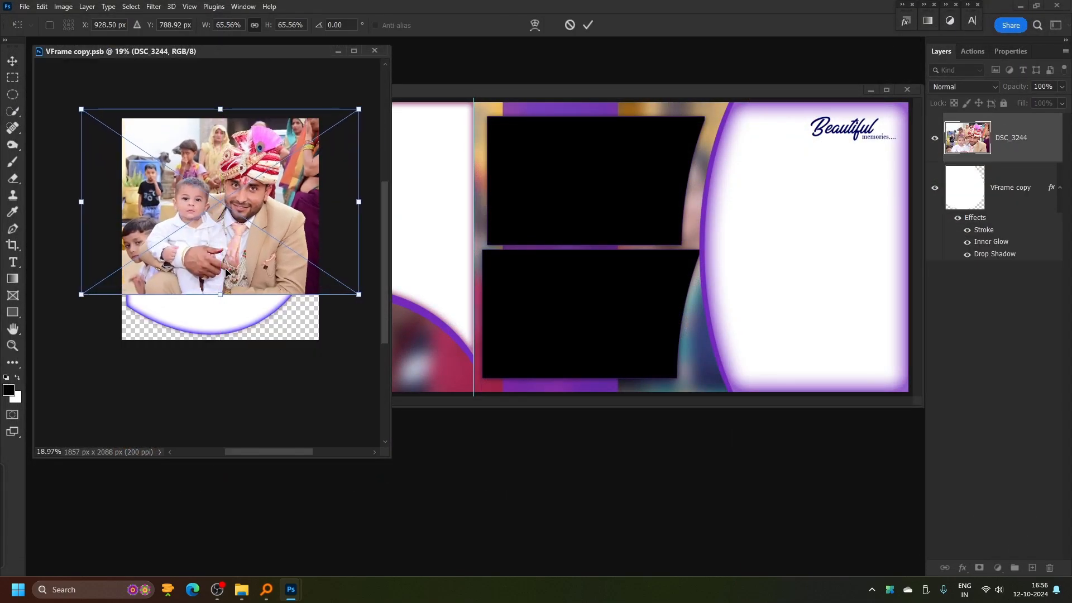
Scale DSC_3244 to about 78% and position it to fill the frame, then save and close the smart object.
left_click_drag(218, 296, 225, 344)
left_click_drag(252, 257, 242, 258)
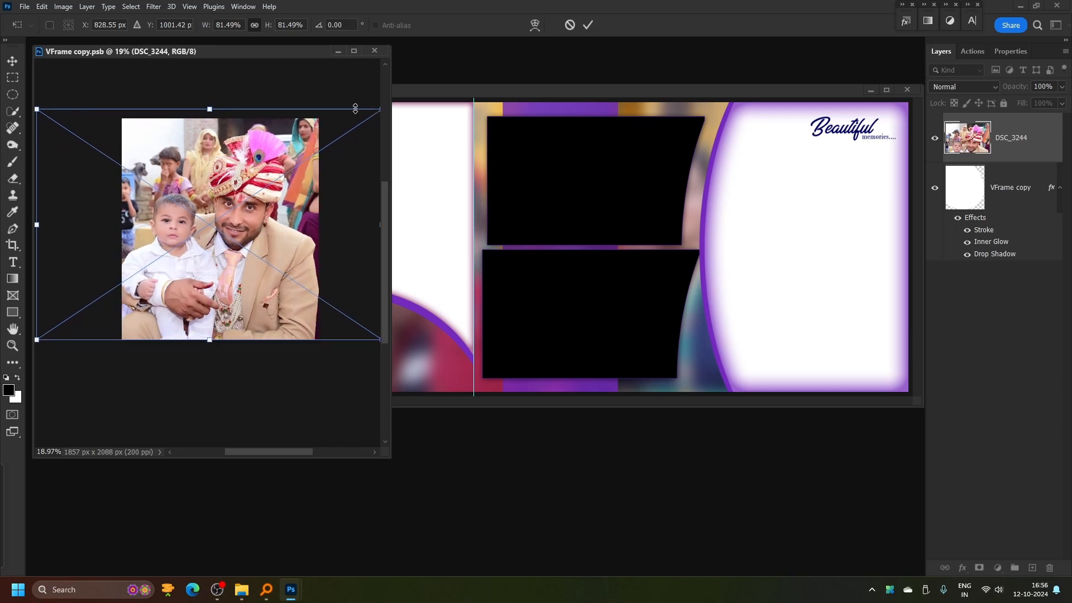
left_click_drag(356, 108, 355, 118)
left_click_drag(316, 176, 312, 176)
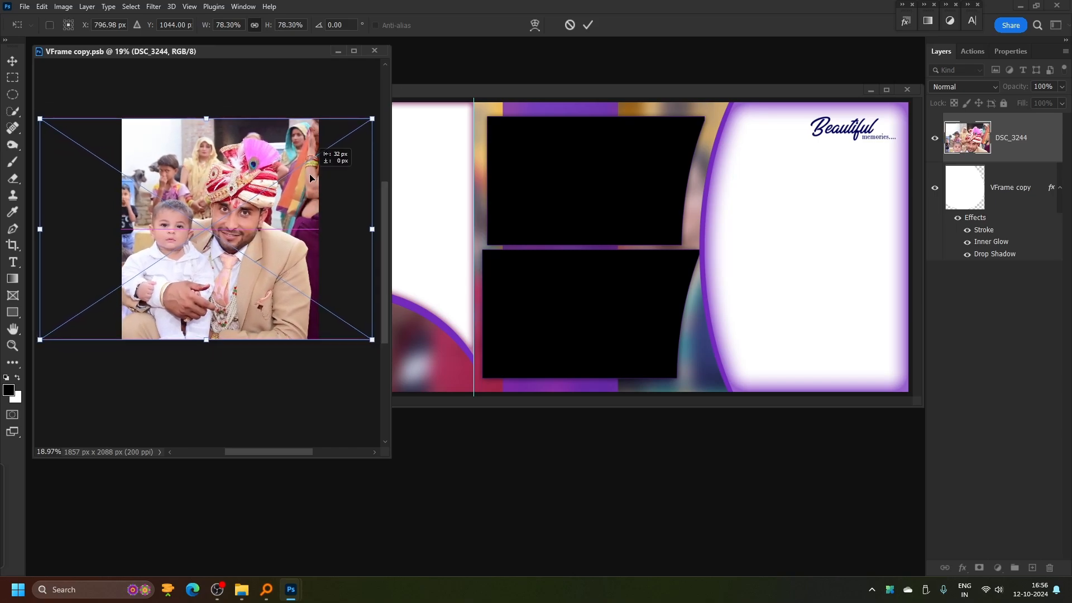
key("Return")
key("ctrl+s")
key("ctrl+w")
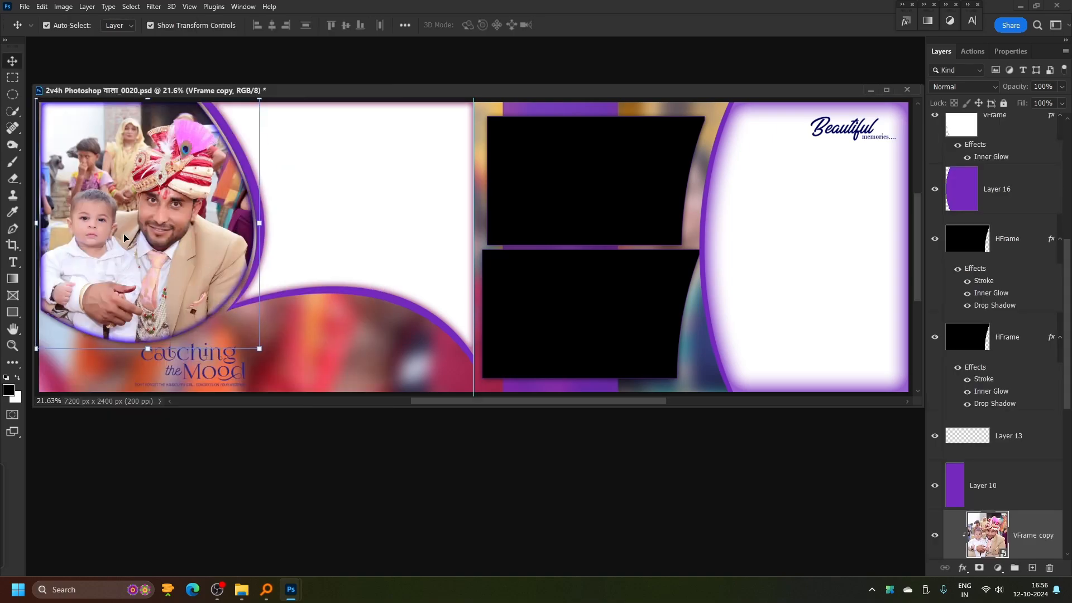
Place photo DSC_3239 into the large white curved HFrame beside the first photo.
left_click(381, 179)
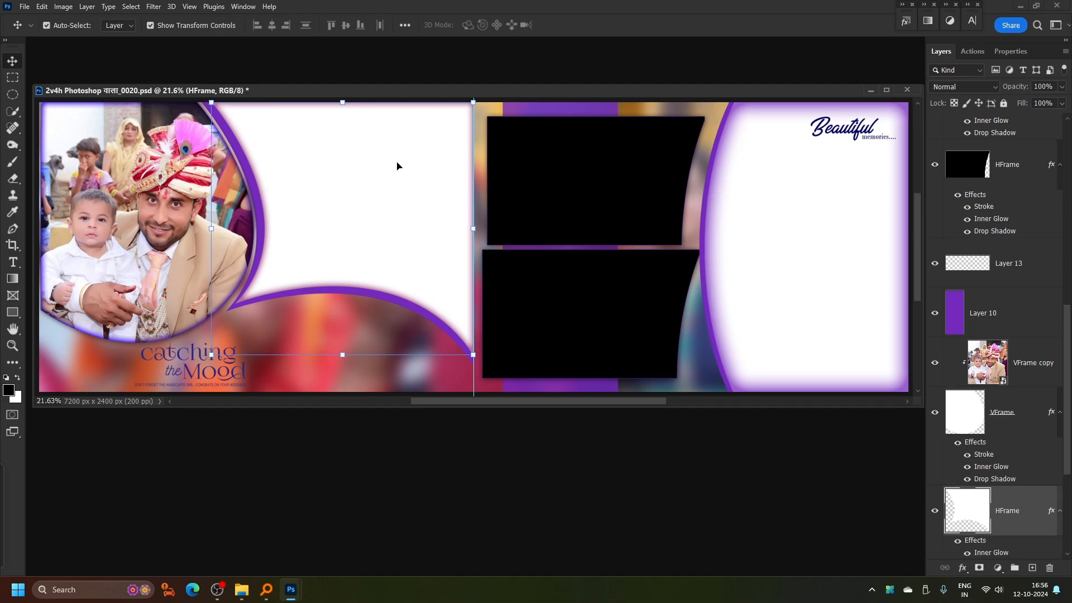
right_click(339, 158)
left_click(355, 166)
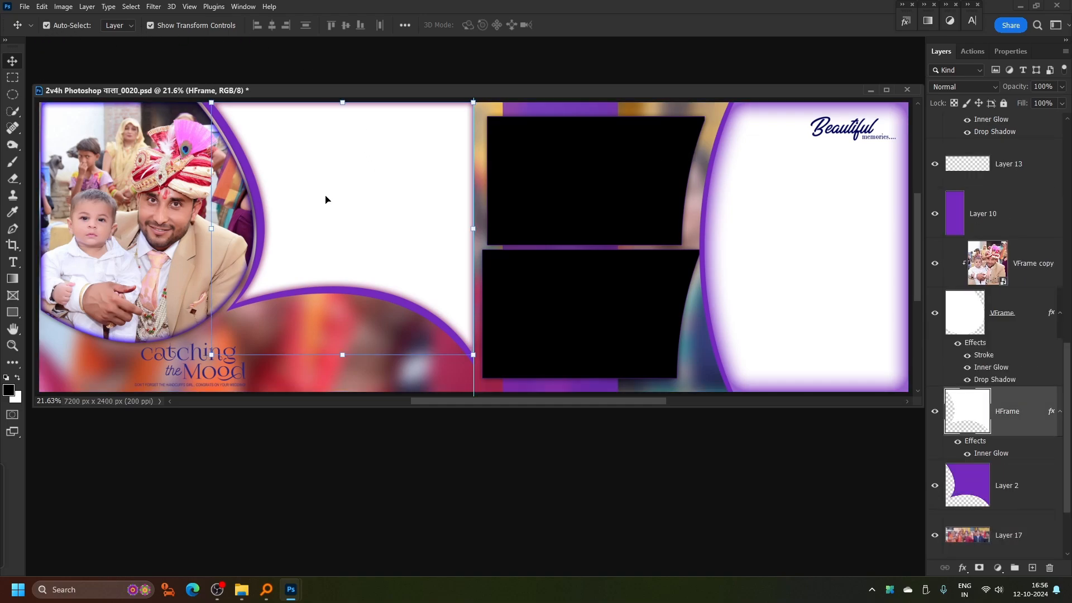
left_click(612, 182)
left_click(352, 190)
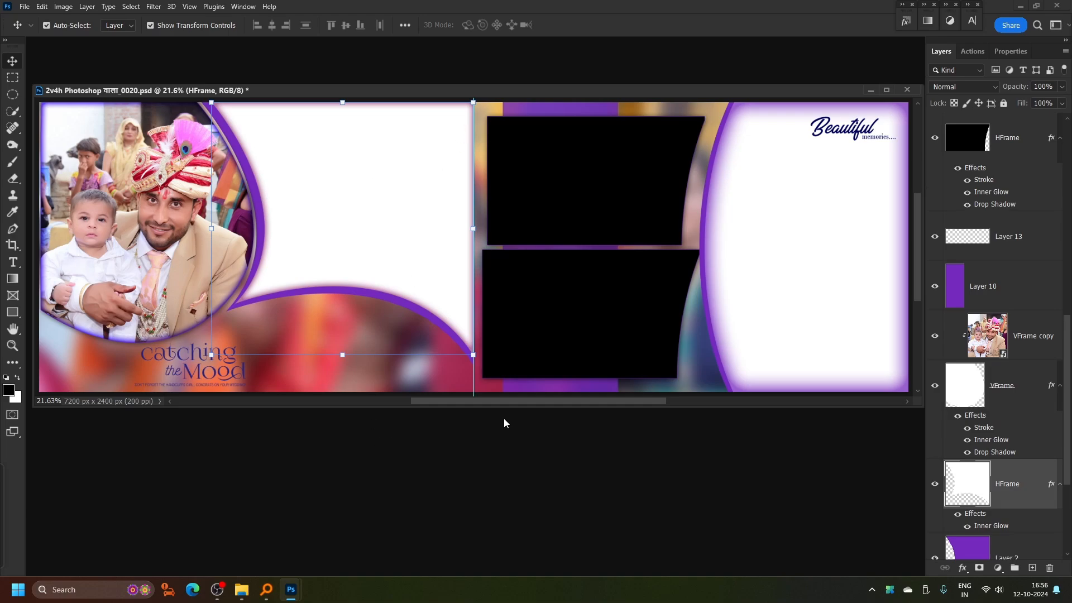
key("F2")
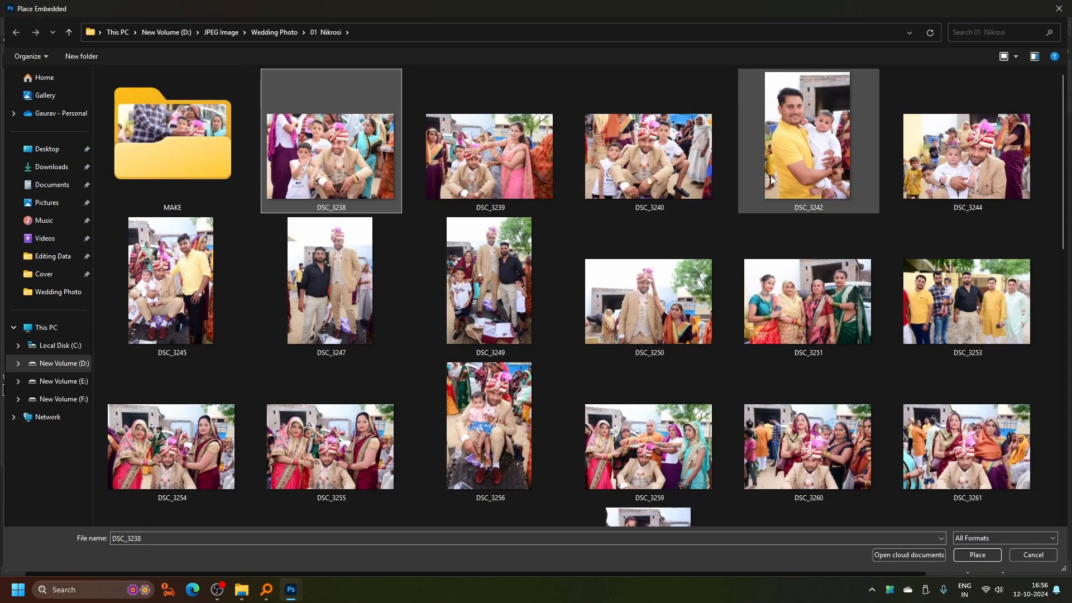
left_click(484, 148)
double_click(483, 147)
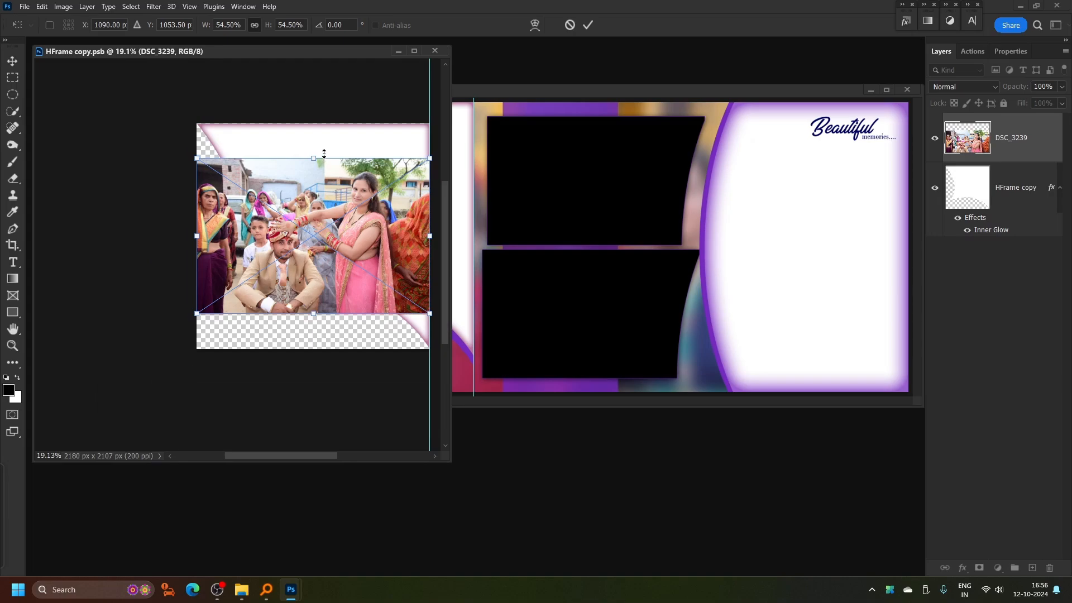
Scale DSC_3239 to about 69%, shift it within the frame, and save and close the smart object.
left_click_drag(324, 158, 324, 124)
left_click_drag(329, 205, 354, 205)
left_click_drag(342, 315, 342, 322)
left_click_drag(345, 257, 343, 251)
key("Return")
key("ctrl+s")
key("ctrl+w")
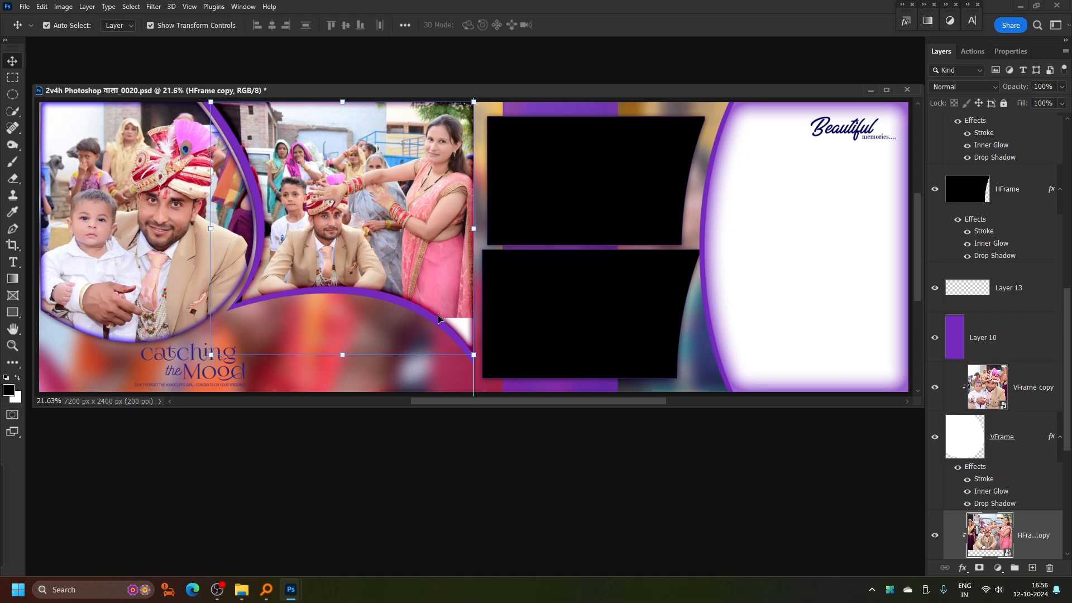
Check the uncovered lower corner of the second photo and reopen its HFrame copy smart object for editing.
scroll(384, 192, "down", 4)
scroll(408, 224, "up", 6)
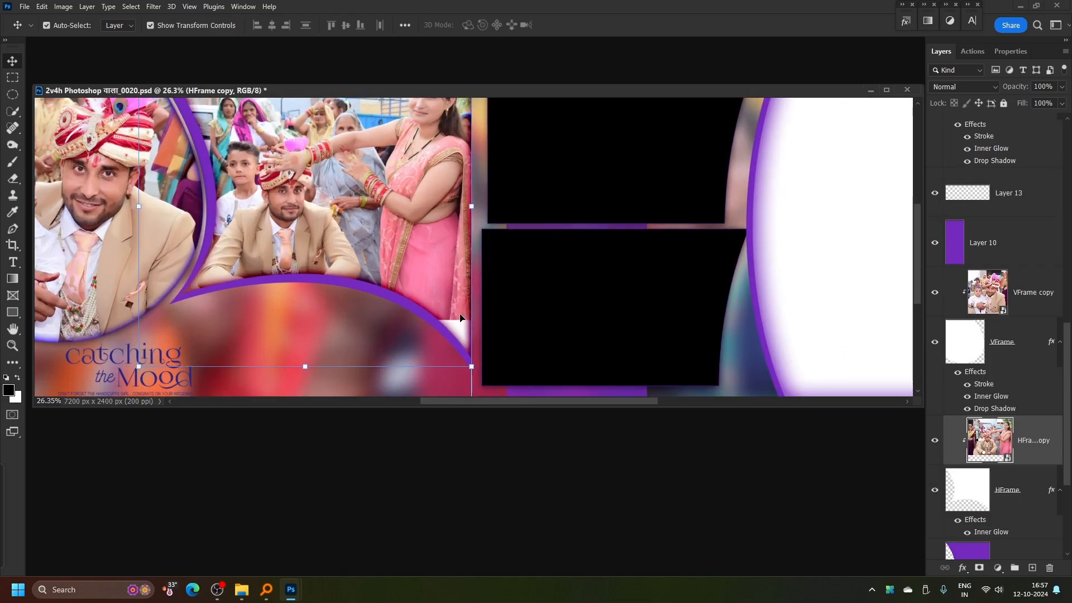
scroll(460, 317, "down", 4)
scroll(460, 295, "up", 3)
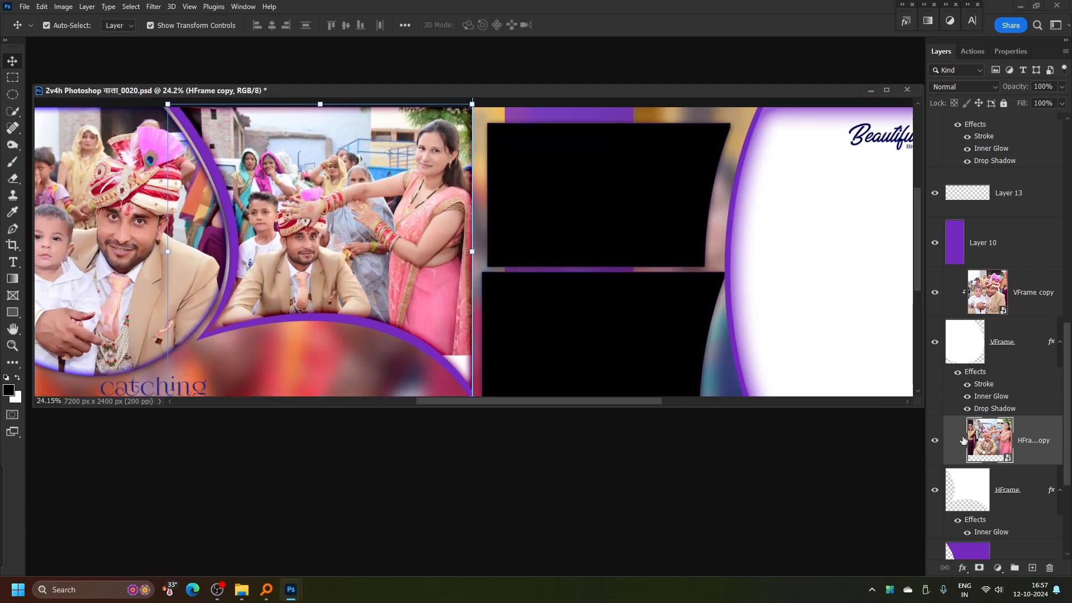
scroll(962, 440, "up", 2)
double_click(994, 533)
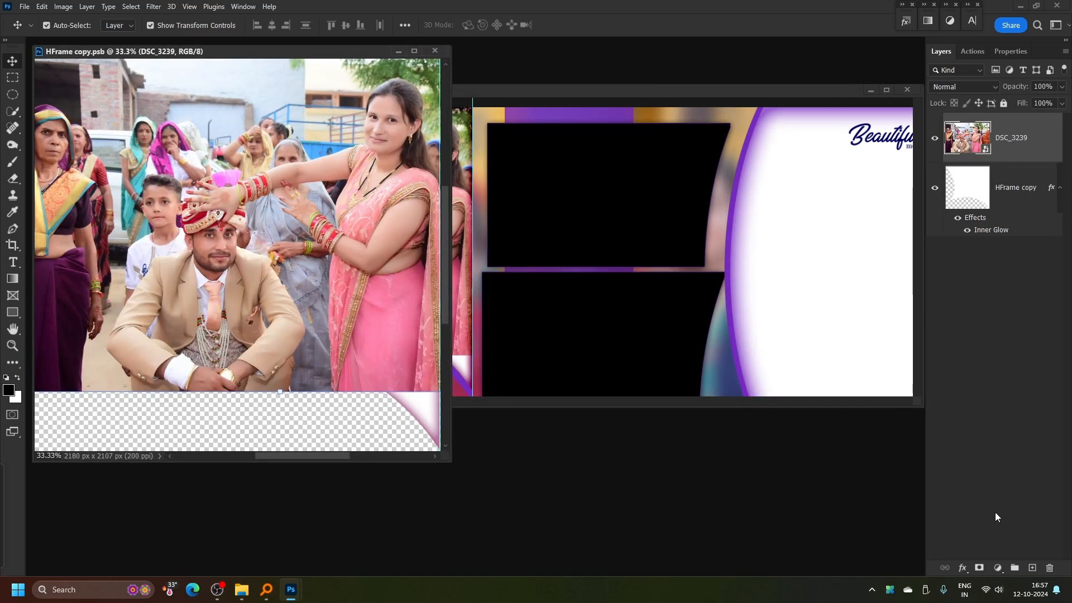
Duplicate DSC_3239, flip the copy vertically, and align it against the photo's lower edge to fill the empty area.
key("ctrl")
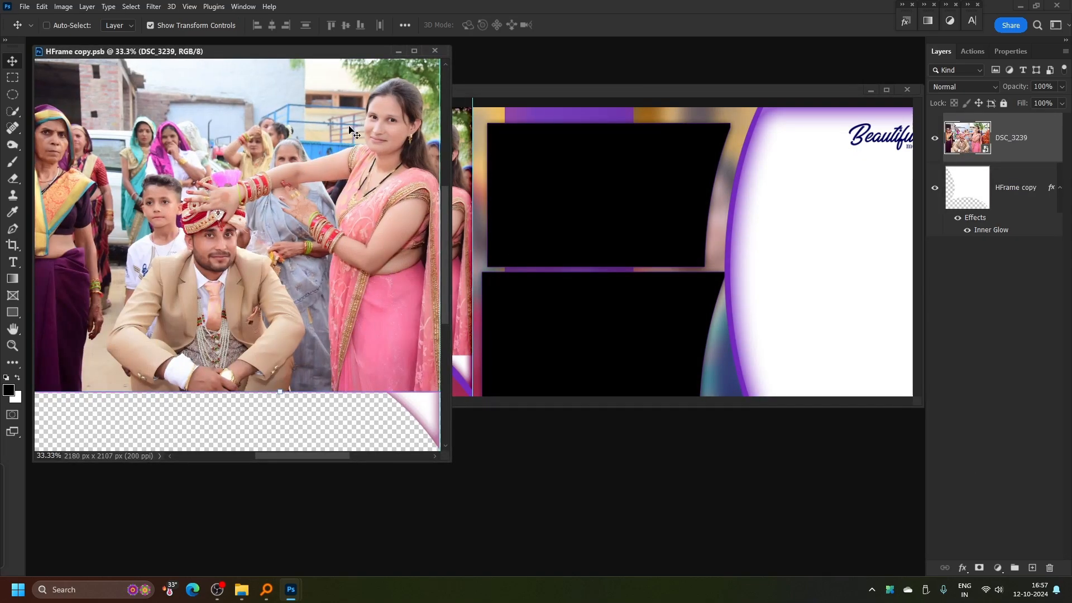
key("ctrl+j")
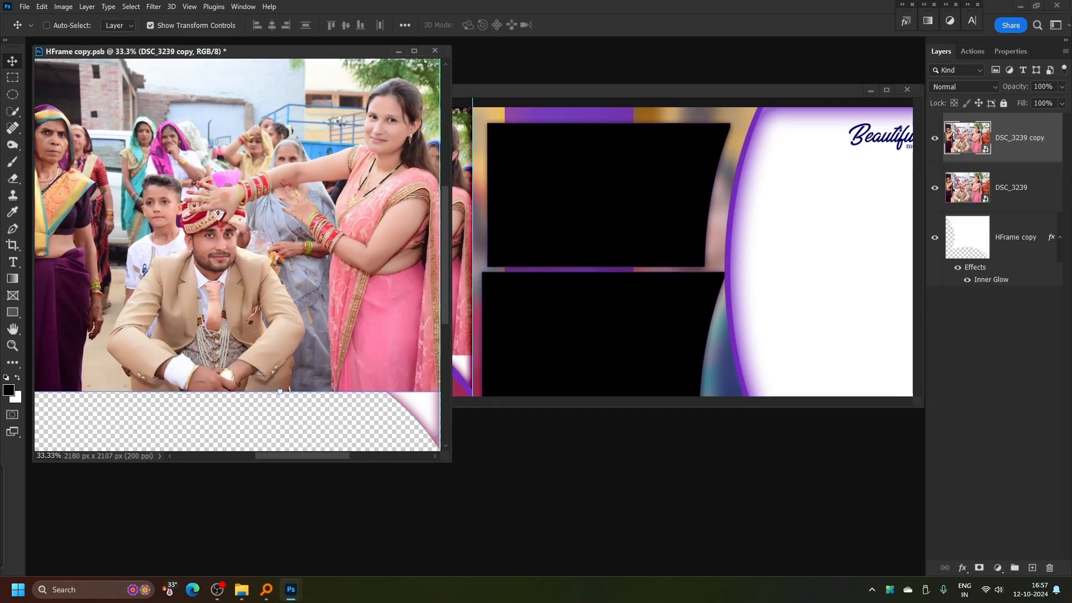
key("ctrl+t")
right_click(310, 101)
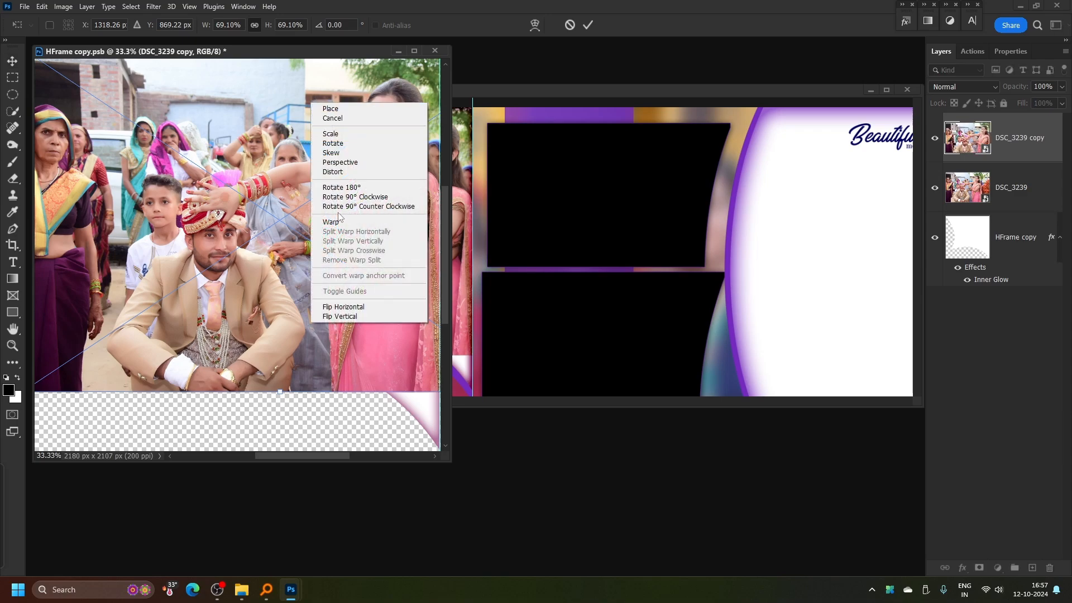
left_click(352, 317)
left_click_drag(384, 86, 404, 413)
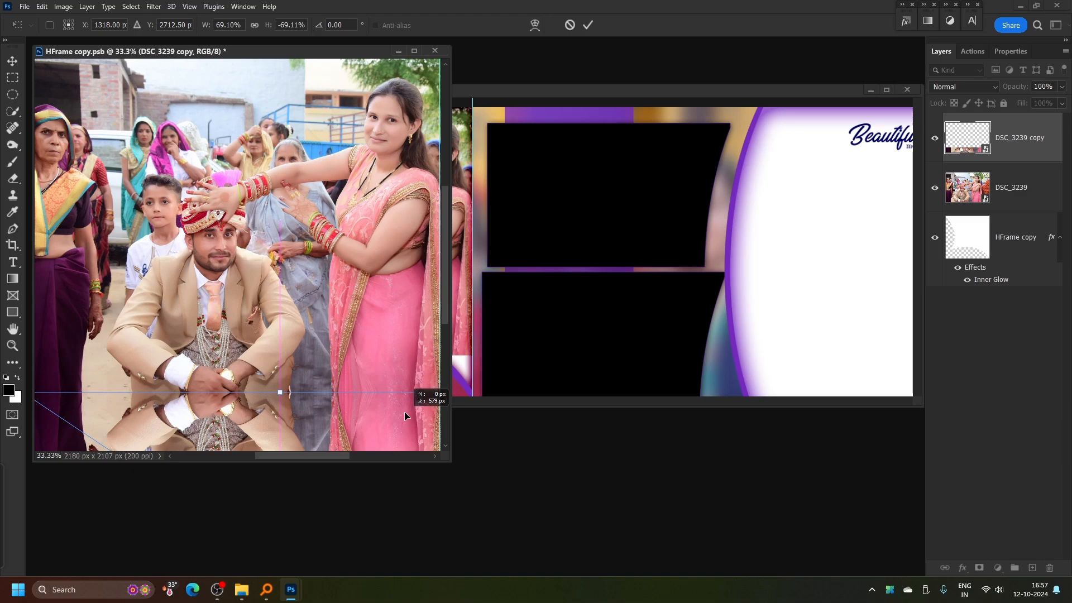
Apply the flip and nudge the mirrored copy up to close the thin gap at the seam.
scroll(402, 411, "up", 6)
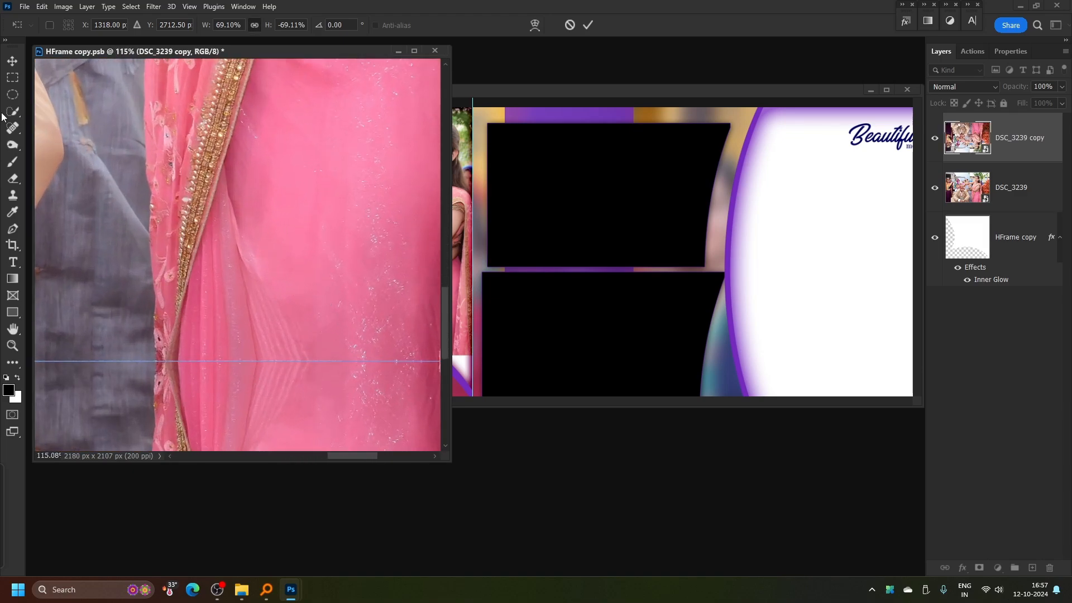
left_click(12, 61)
left_click(13, 77)
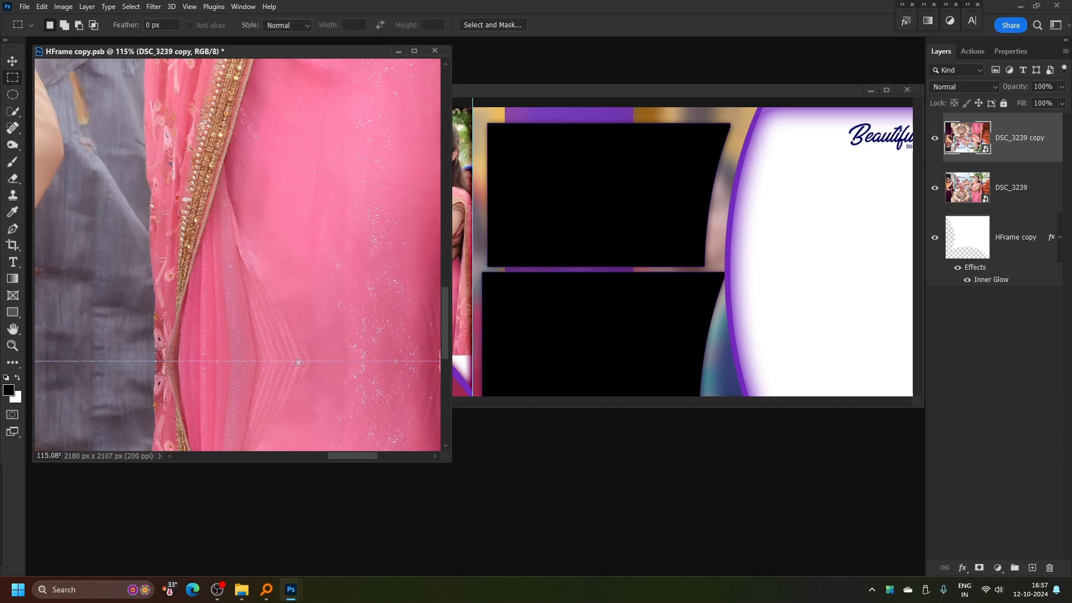
scroll(258, 368, "up", 5)
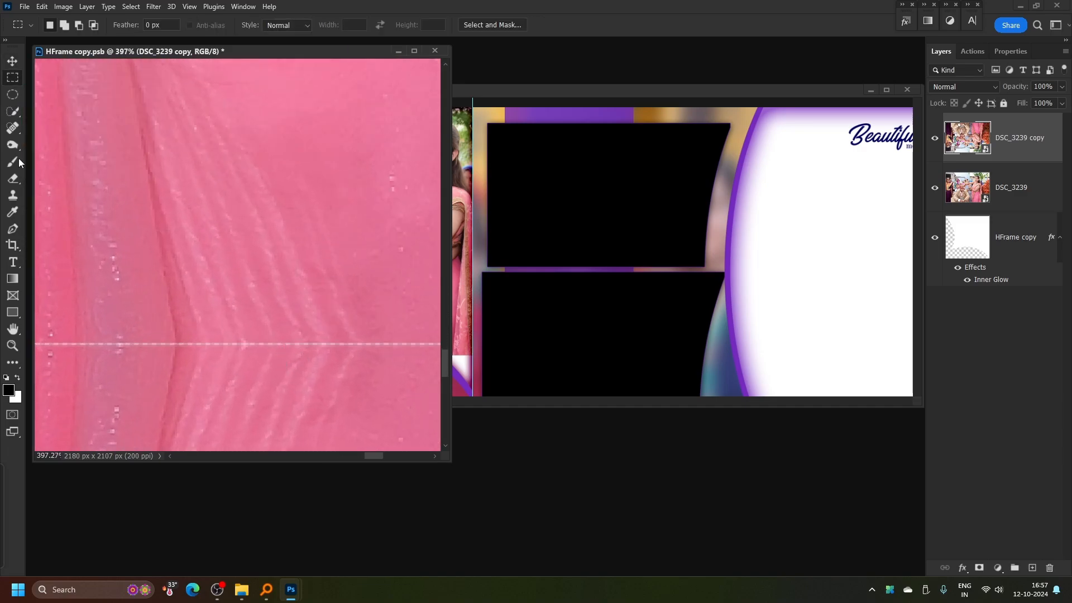
left_click(12, 61)
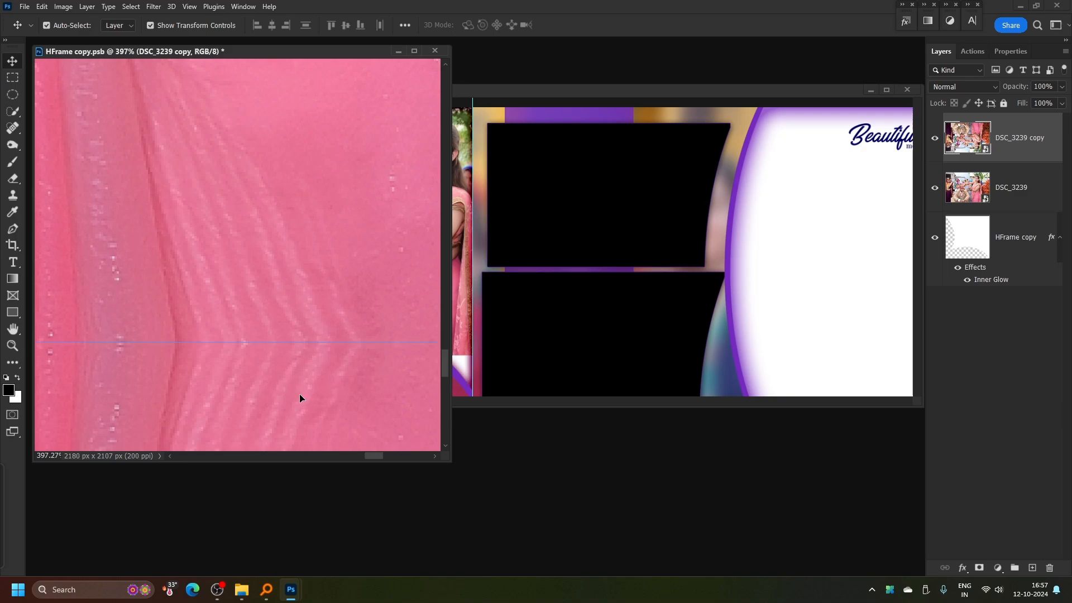
key("Up")
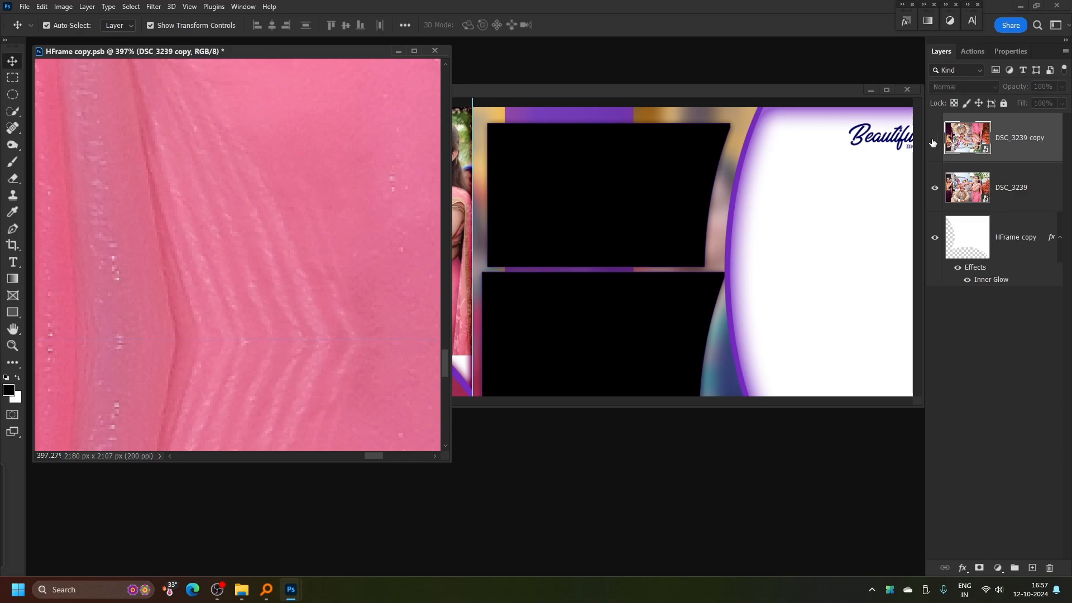
Check the mirrored copy by toggling its visibility and move the DSC_3239 copy layer below DSC_3239.
left_click(934, 138)
left_click(935, 139)
left_click_drag(1007, 129, 1008, 215)
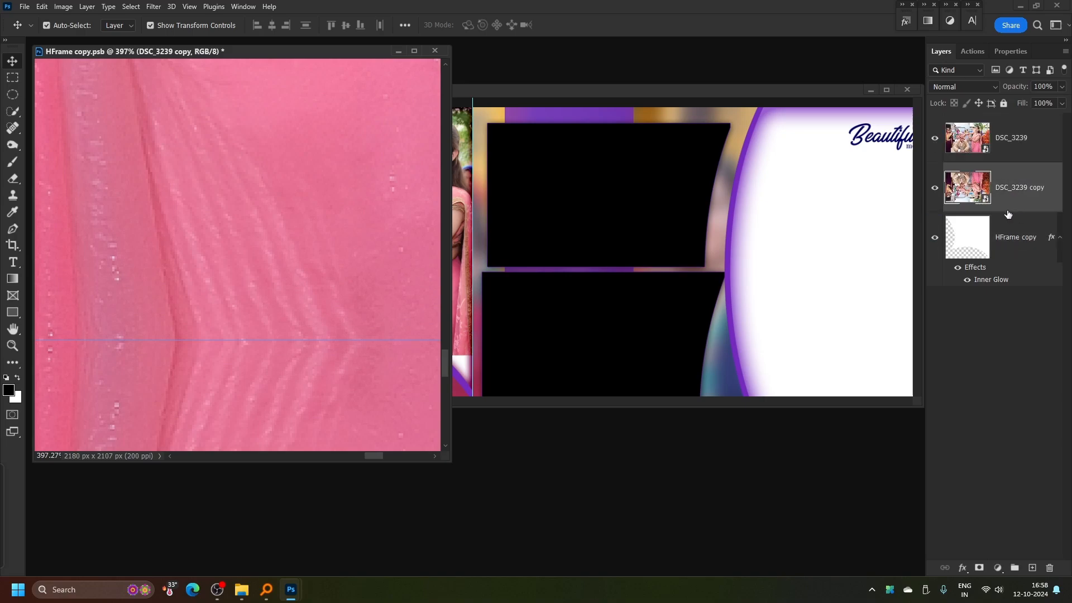
Merge DSC_3239 with its mirrored copy into one layer, then save and close the smart object.
left_click(316, 206)
left_click(12, 75)
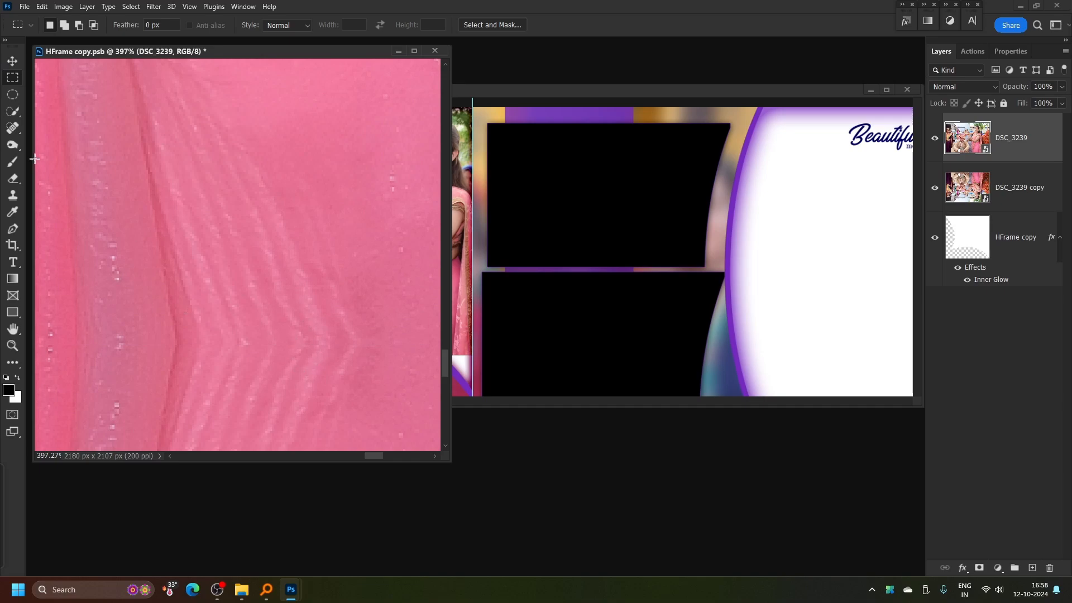
left_click(14, 63)
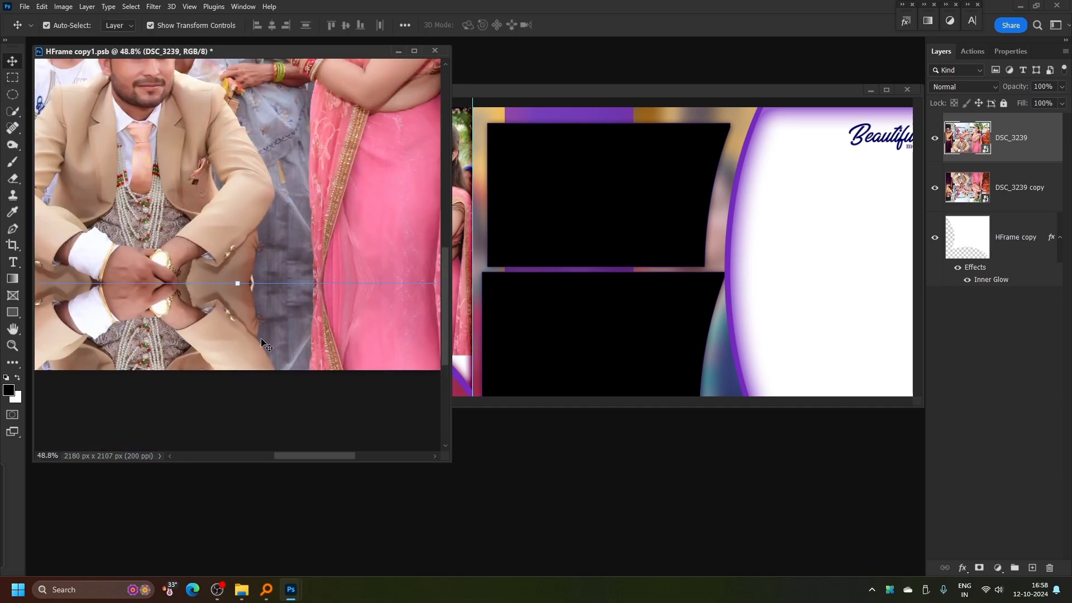
left_click(1027, 187, "ctrl")
key("ctrl+e")
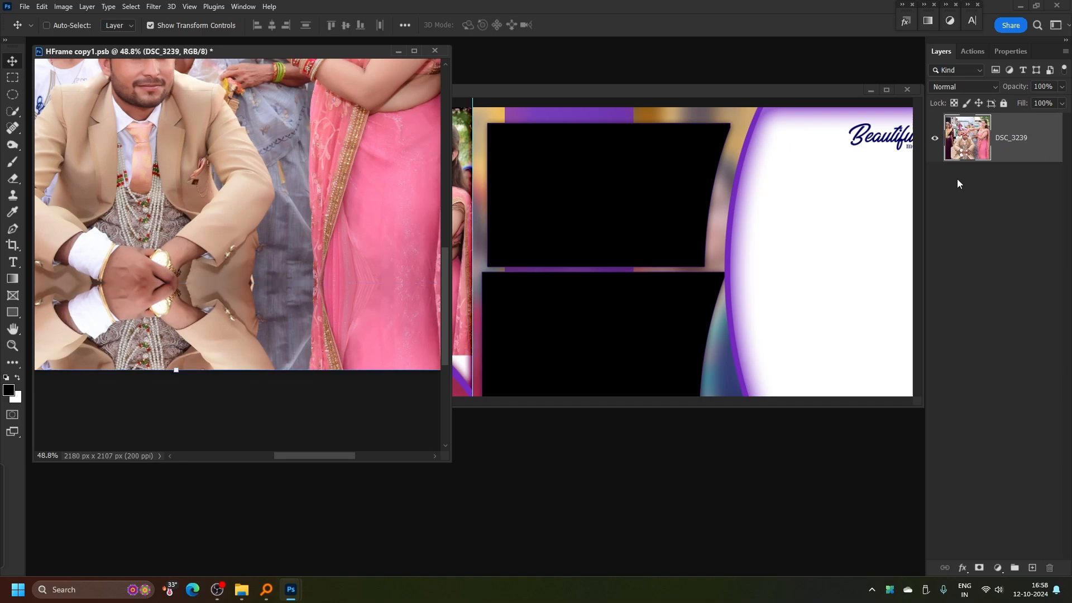
key("ctrl+s")
key("ctrl+w")
Examine the second photo's filled lower corner and edge along the centre guide on the spread.
scroll(463, 385, "up", 5)
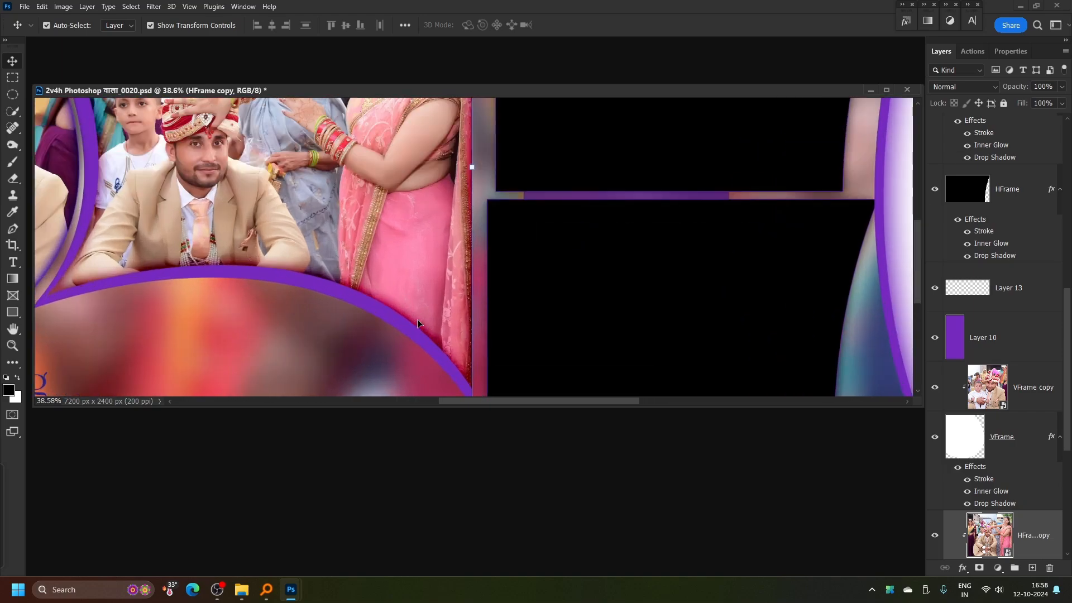
left_click_drag(497, 361, 453, 217)
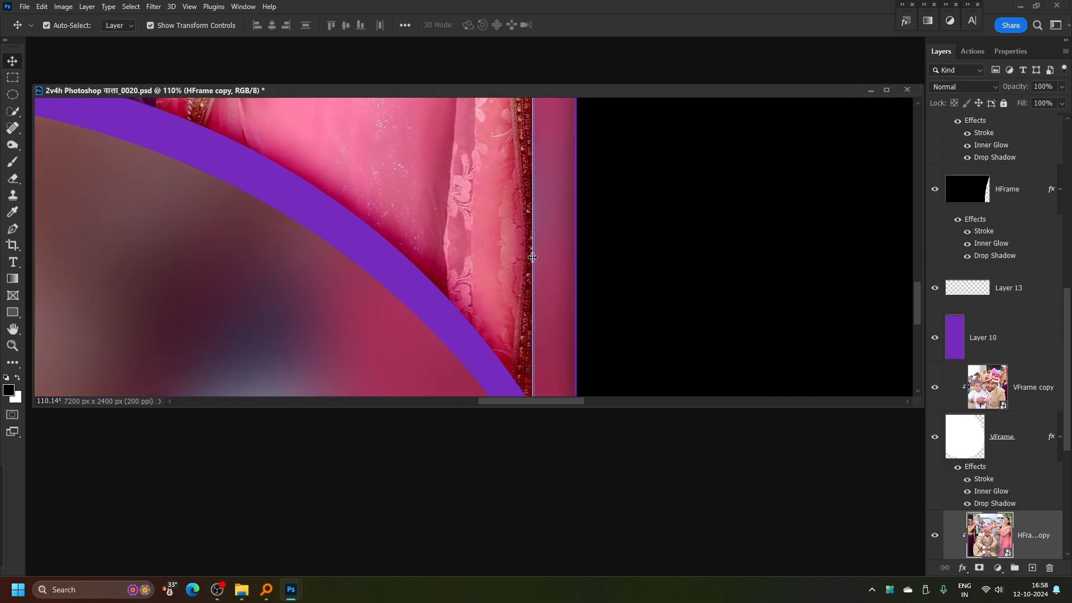
scroll(532, 257, "down", 5)
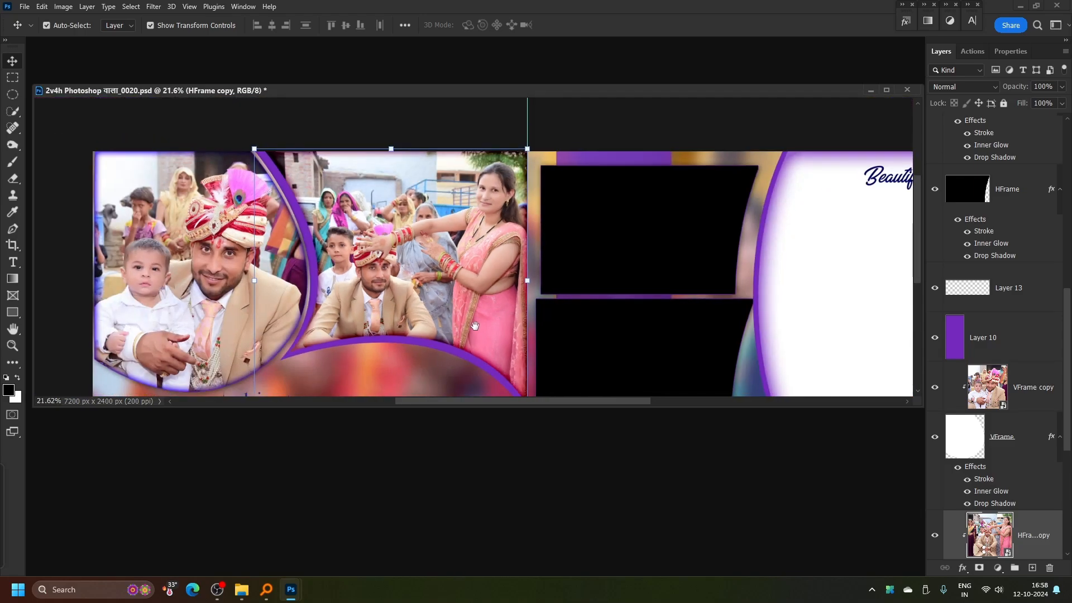
left_click_drag(474, 326, 422, 255)
left_click_drag(442, 216, 424, 235)
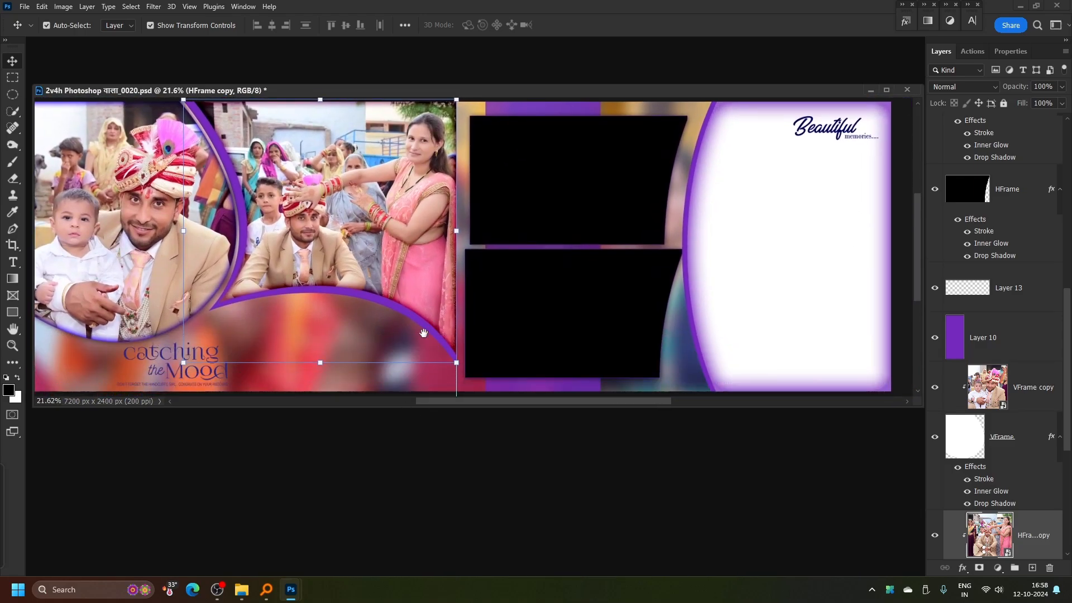
left_click_drag(423, 333, 402, 312)
Delete the upper of the two black HFrame placeholders on the second half of the spread.
left_click(564, 176)
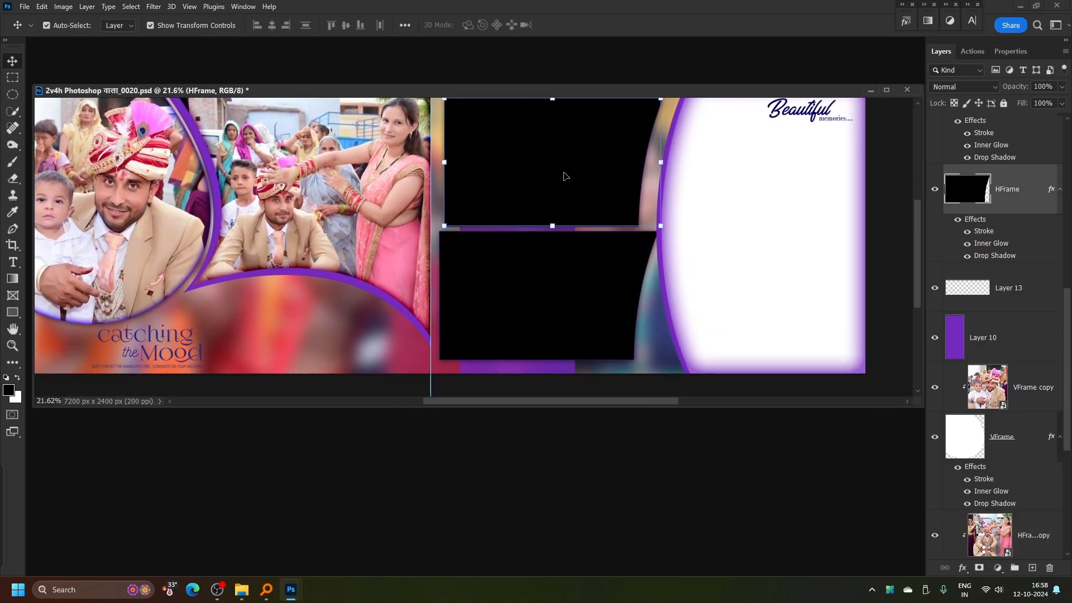
scroll(558, 190, "up", 1)
scroll(559, 226, "down", 2)
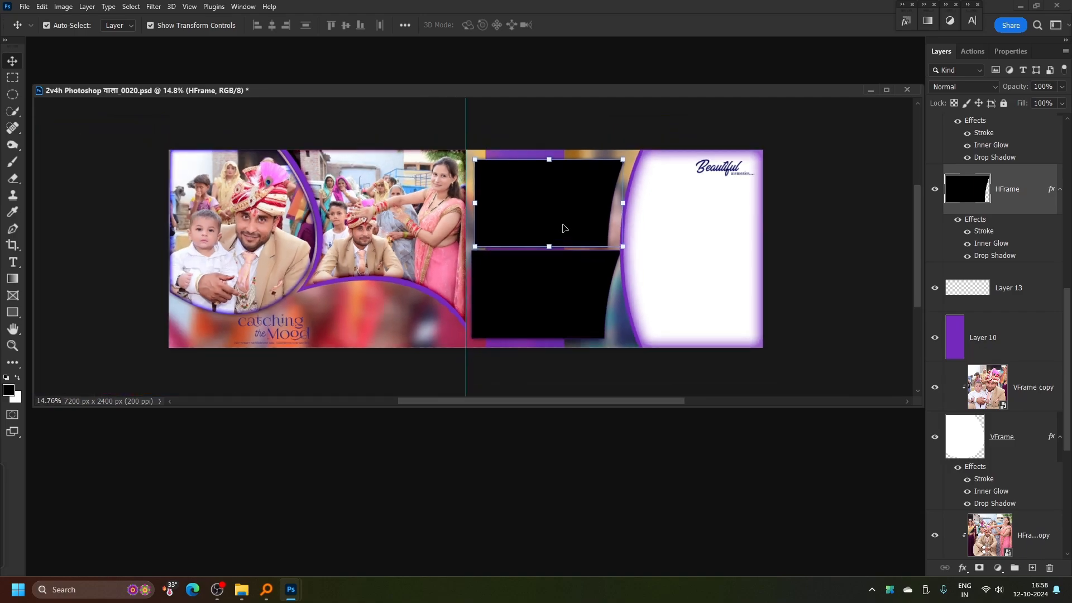
scroll(562, 227, "up", 1)
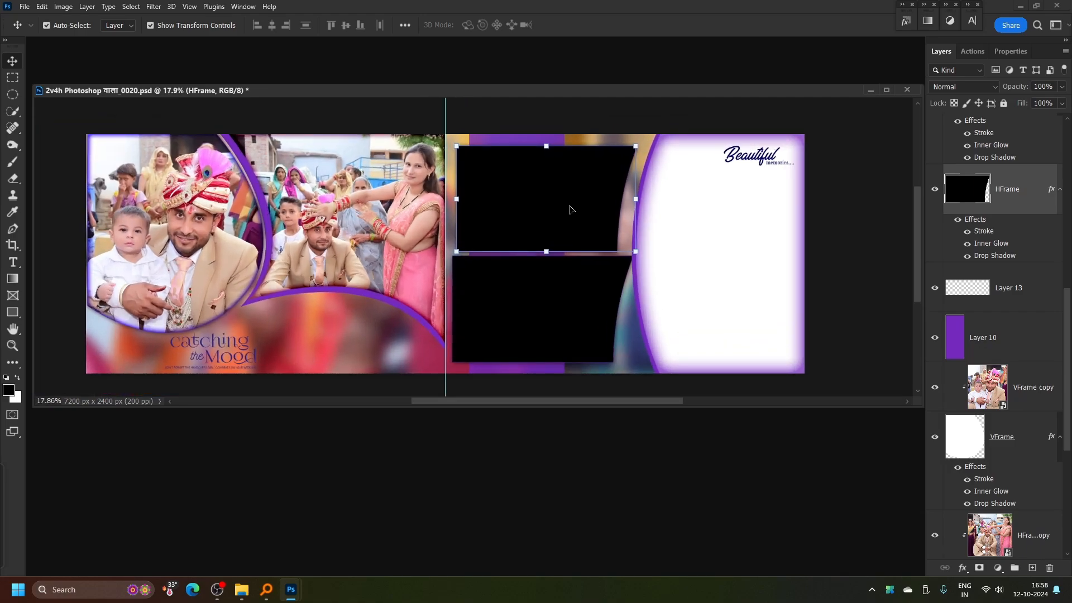
key("Delete")
Rotate the remaining black frame 90° counter-clockwise, stretch it wider and place it next to the centre guide.
left_click(569, 297)
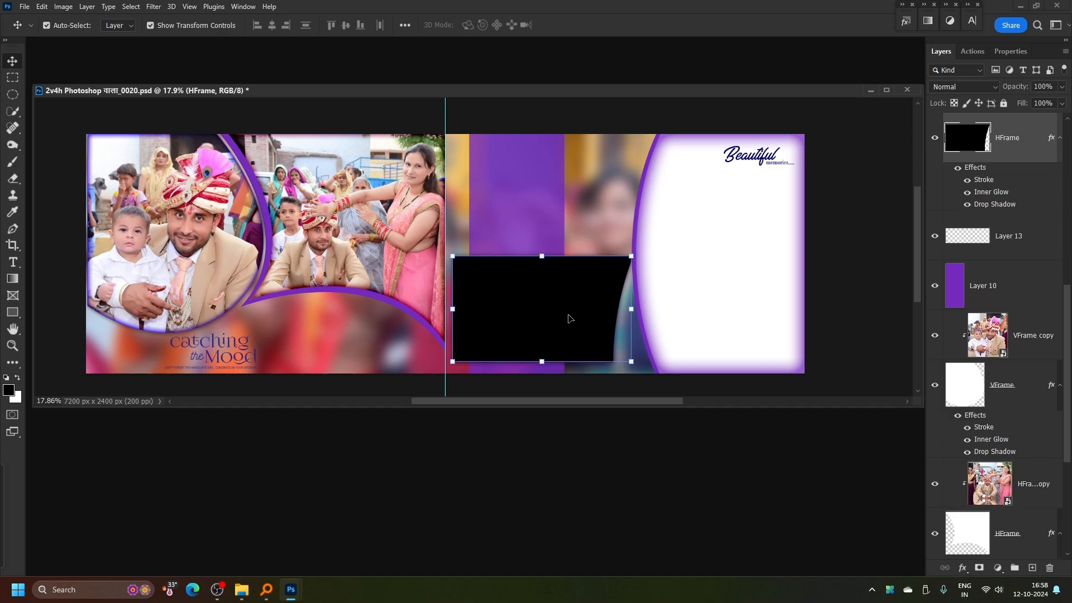
key("ctrl+t")
right_click(572, 312)
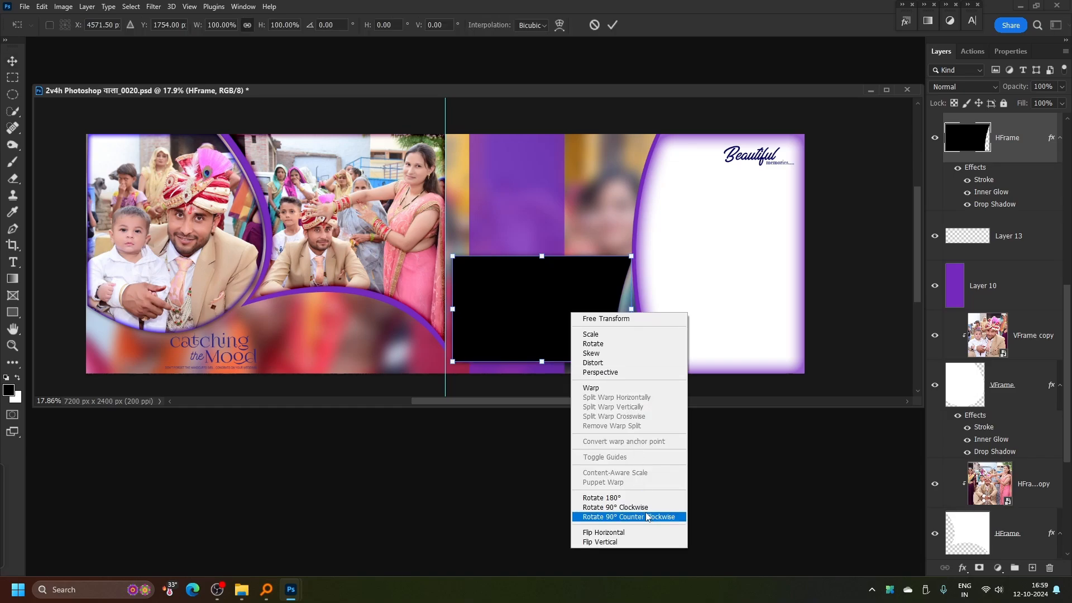
left_click(648, 516)
left_click_drag(578, 267, 539, 192)
left_click_drag(558, 233, 586, 253)
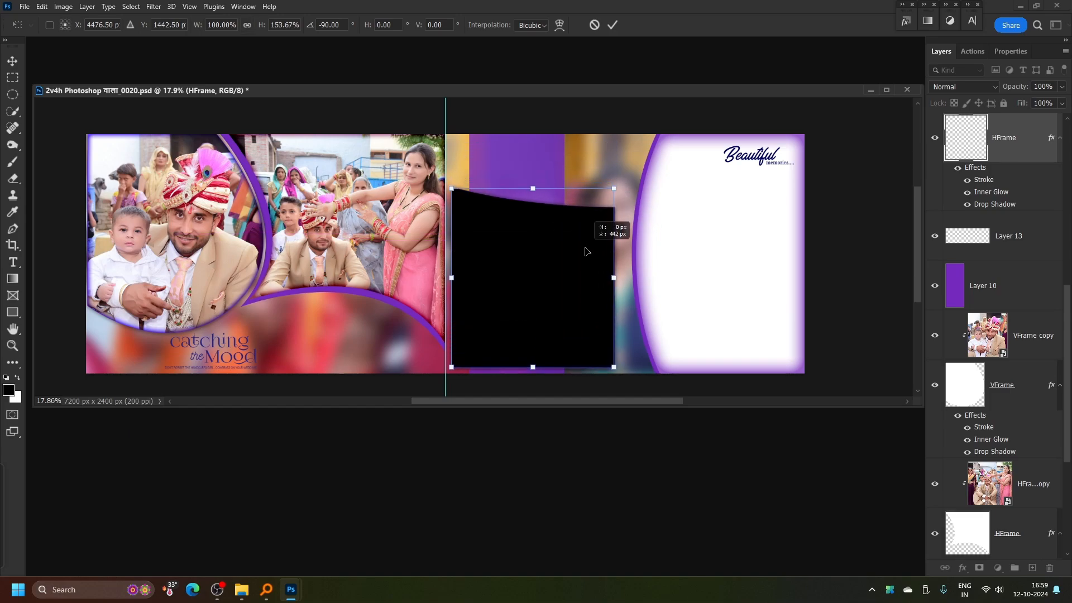
Enlarge the rotated frame proportionally to about 1732 px wide by 1906 px high and fine-tune its position.
left_click_drag(616, 186, 626, 175)
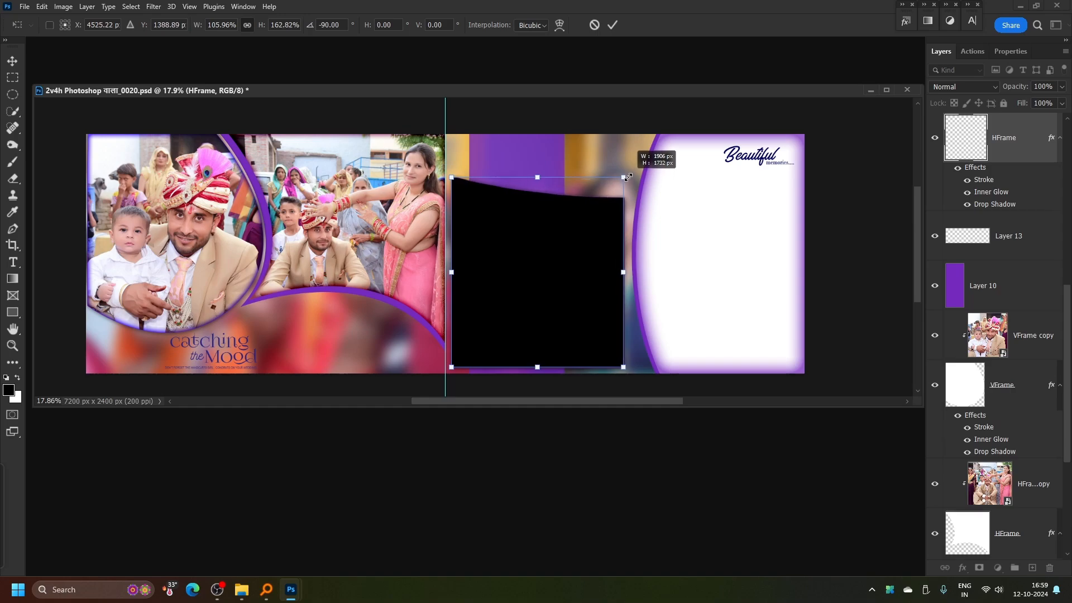
left_click_drag(586, 270, 589, 270)
key("Return")
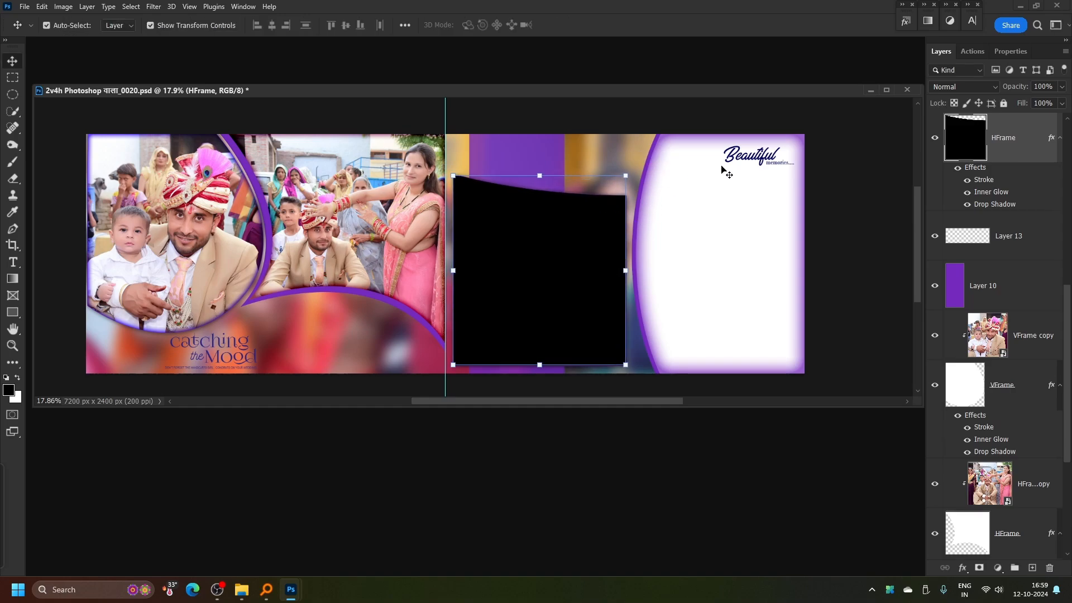
Narrow the purple strip on Layer 10 behind the black frame to about 74% of its width.
left_click(509, 160)
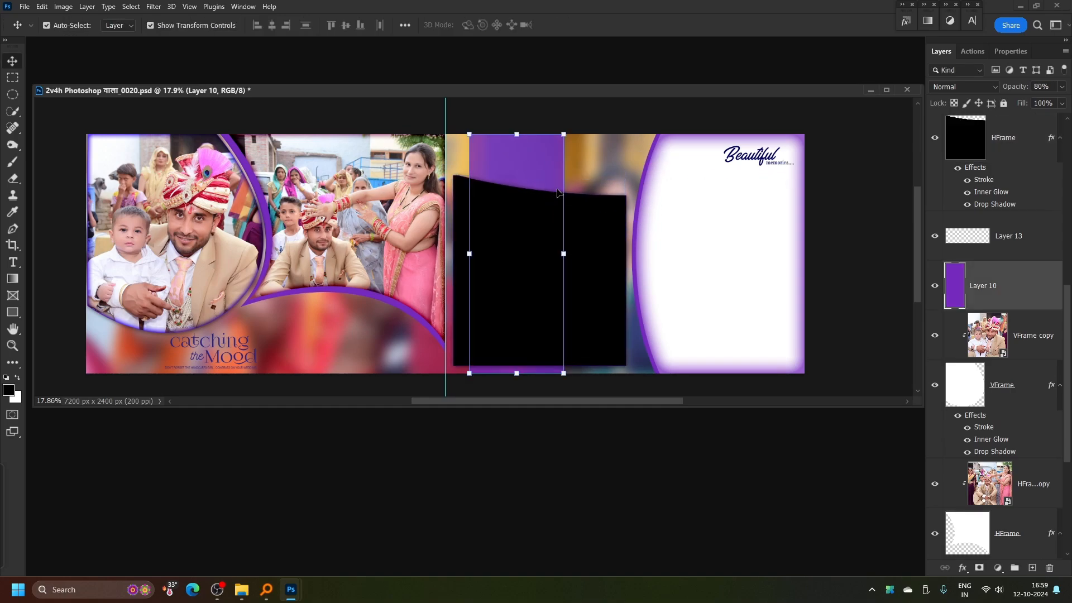
left_click_drag(565, 249, 539, 249)
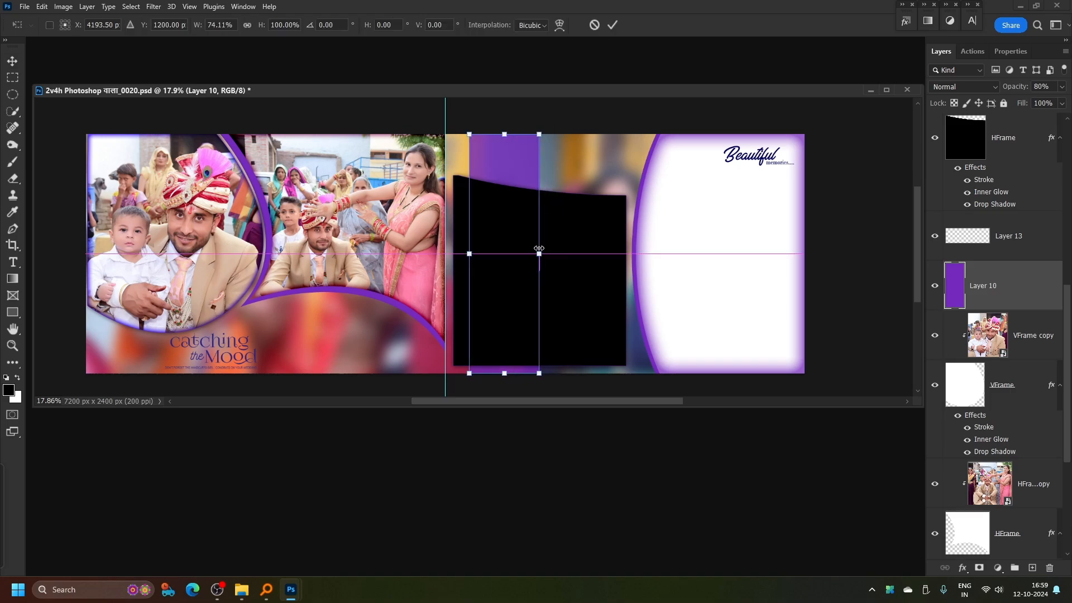
key("Return")
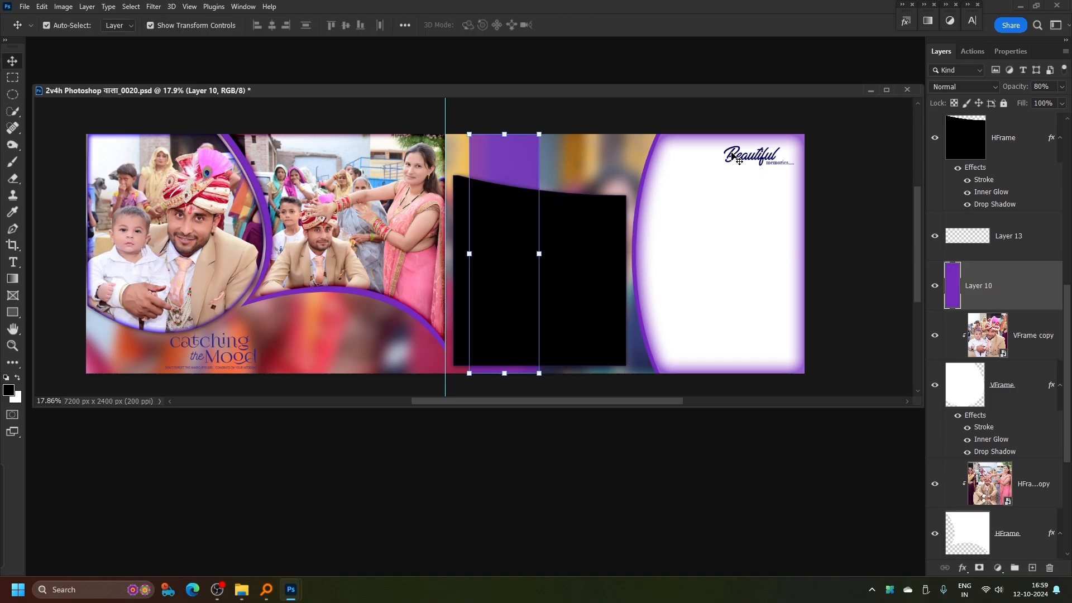
Move the "Beautiful" and "memories...." text layers together from the white frame to just above the black frame.
left_click_drag(739, 161, 593, 154)
left_click_drag(589, 153, 737, 156)
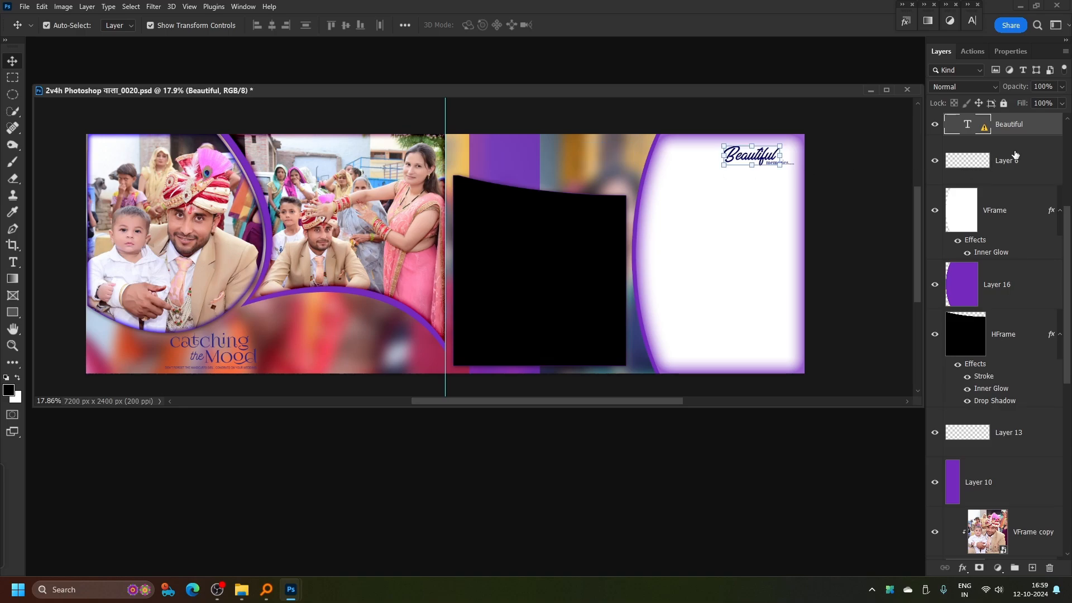
scroll(1029, 179, "up", 3)
left_click(1029, 290, "ctrl")
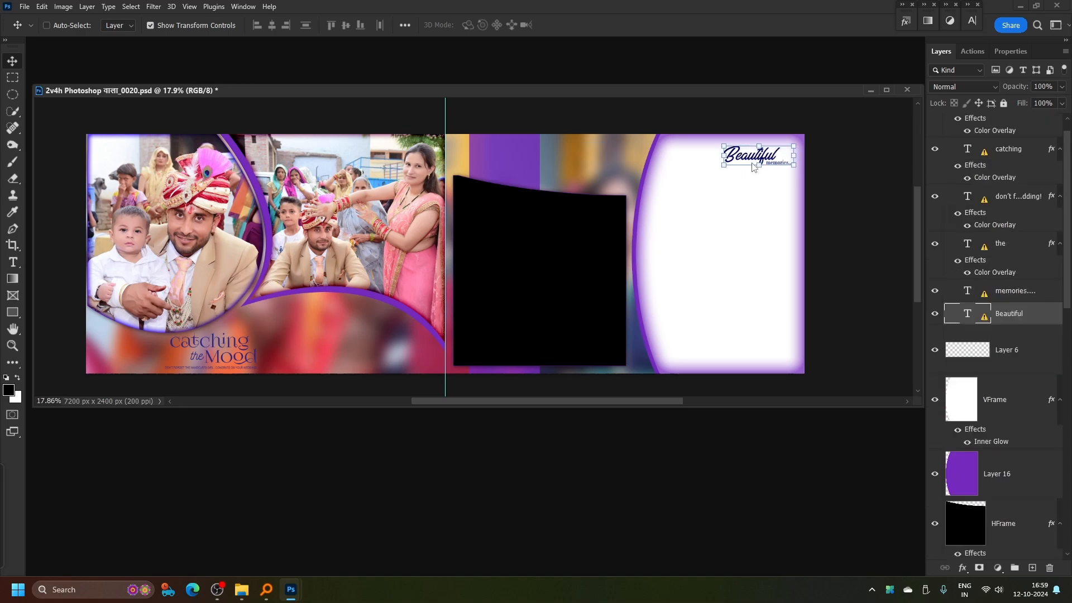
key("ctrl+t")
left_click(644, 261)
left_click_drag(752, 161, 583, 180)
key("Return")
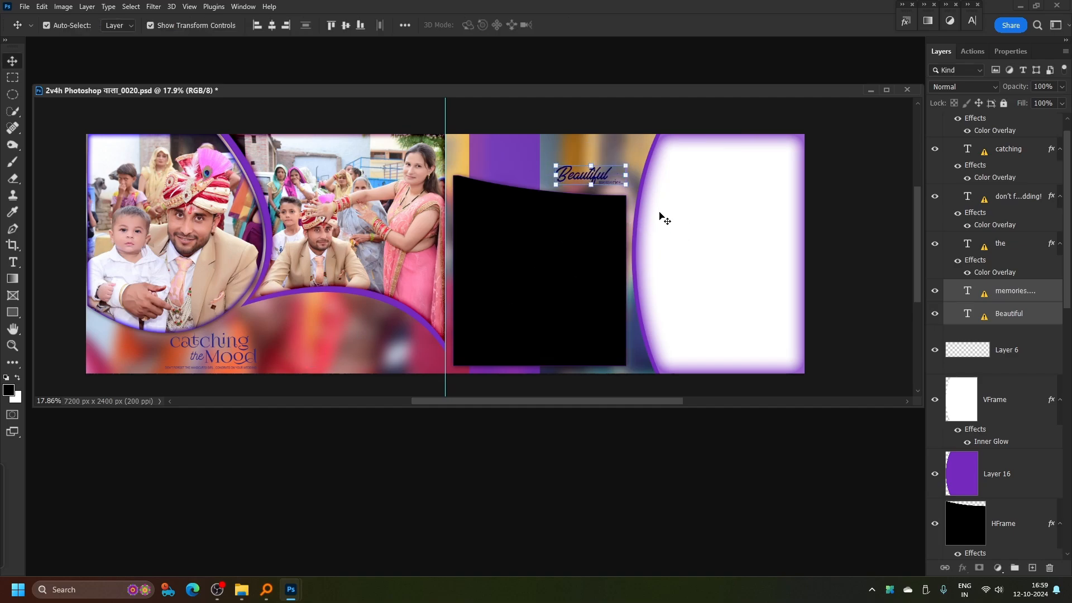
In File Explorer, move the used photos DSC_3239 and DSC_3244 from the Nikrosi folder into the MAKE folder.
left_click(494, 279)
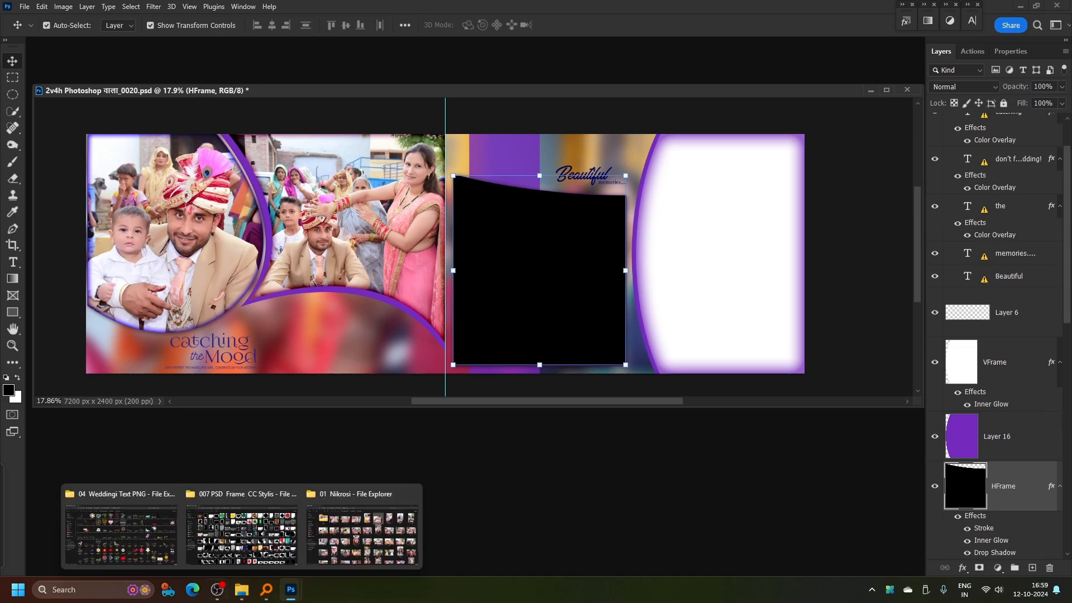
left_click(363, 530)
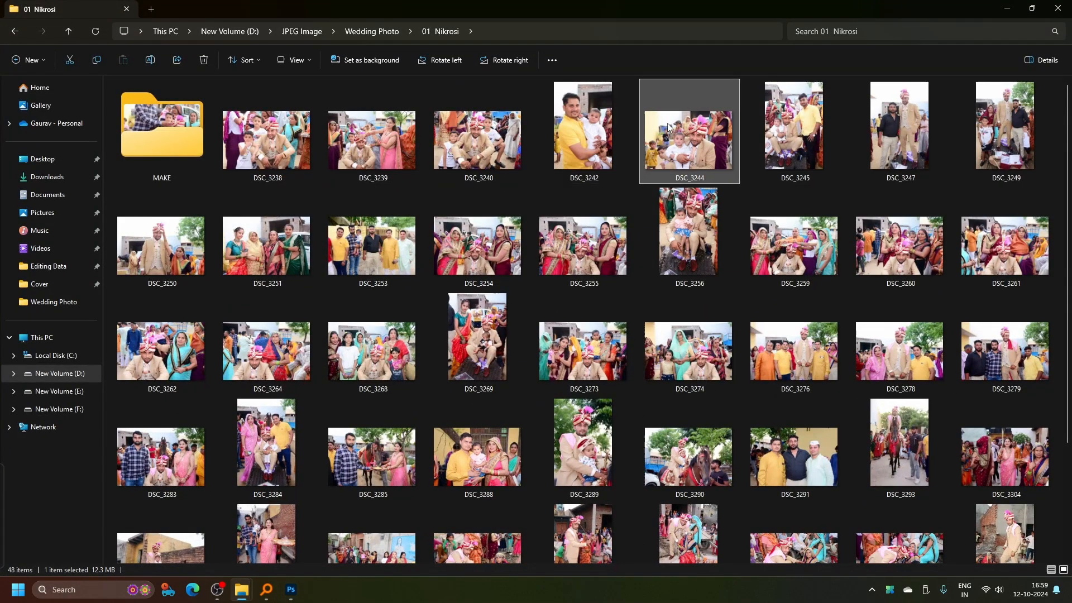
left_click(378, 131, "ctrl")
left_click_drag(377, 131, 170, 155)
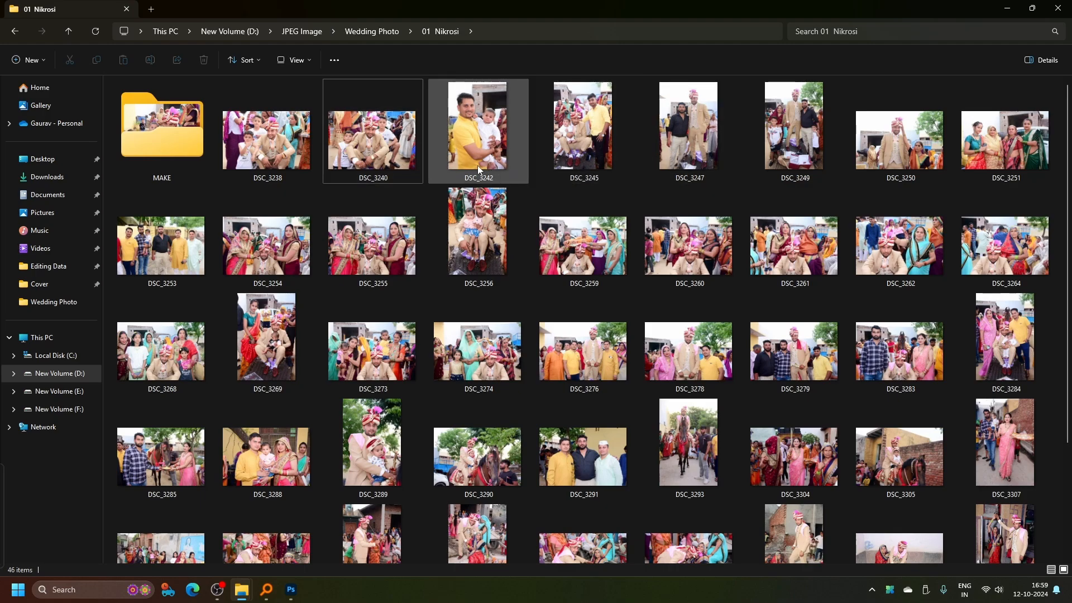
Return to Photoshop and stretch the black frame upward to about 2206 px high.
left_click(1008, 10)
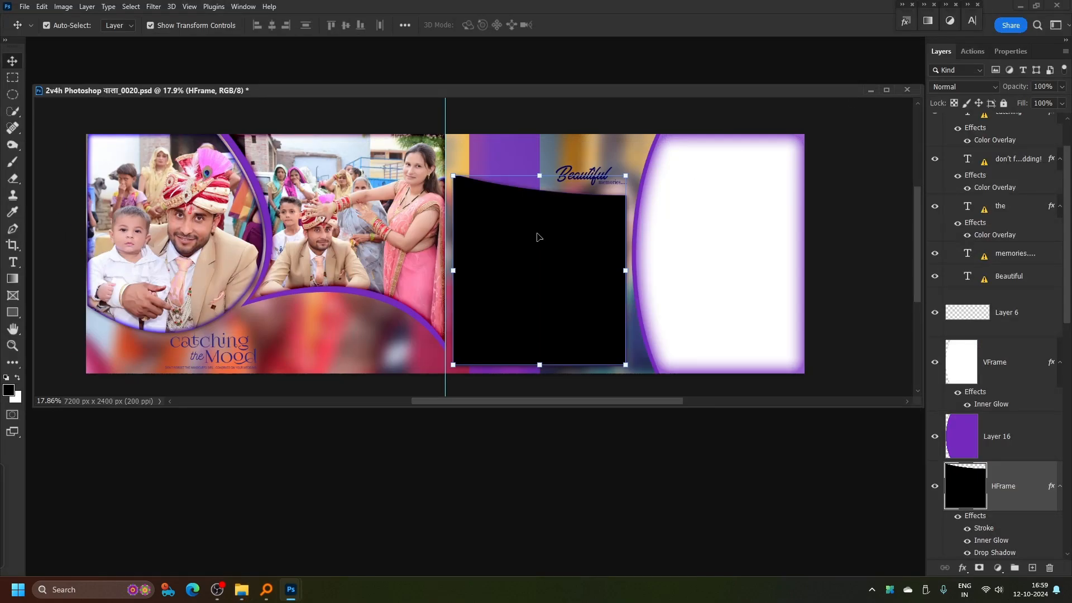
left_click_drag(544, 176, 546, 146)
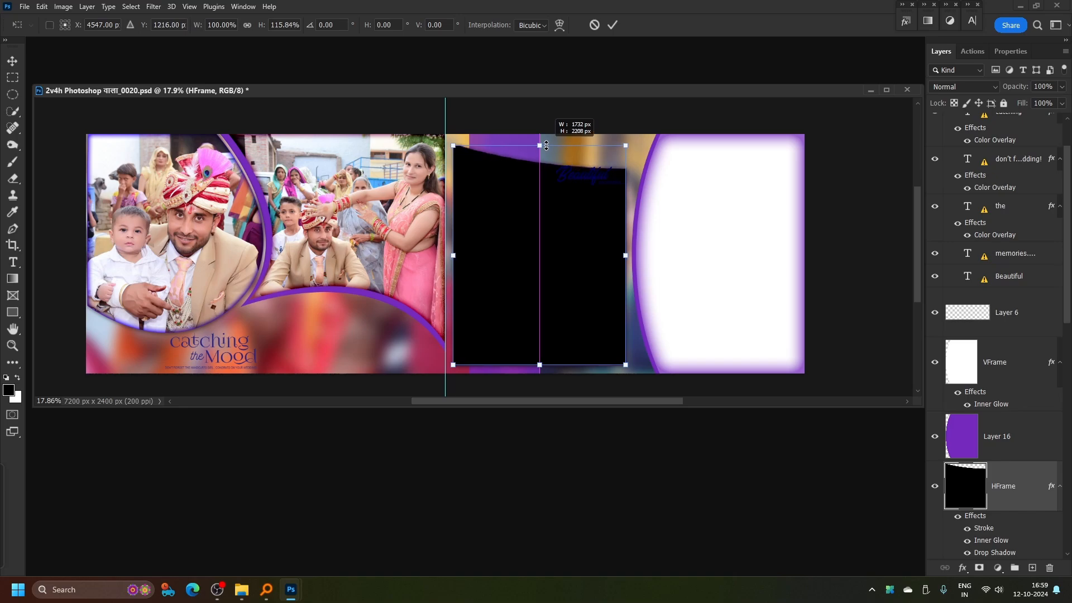
key("Return")
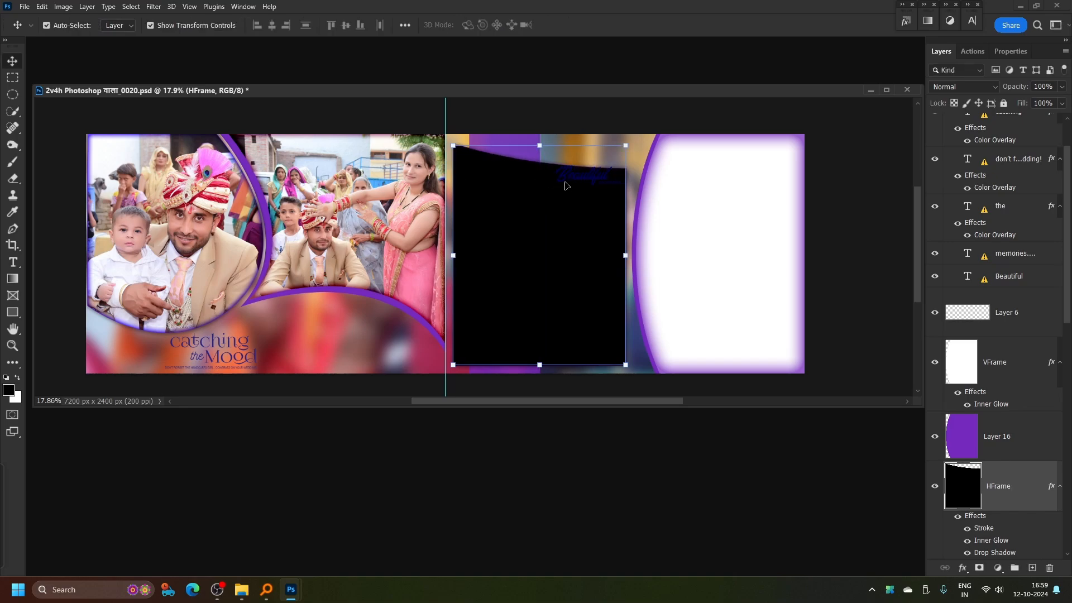
Nudge the "Beautiful" and "memories...." text layers up and slightly right so they clear the taller black frame.
left_click(1019, 276)
left_click(1016, 254, "ctrl")
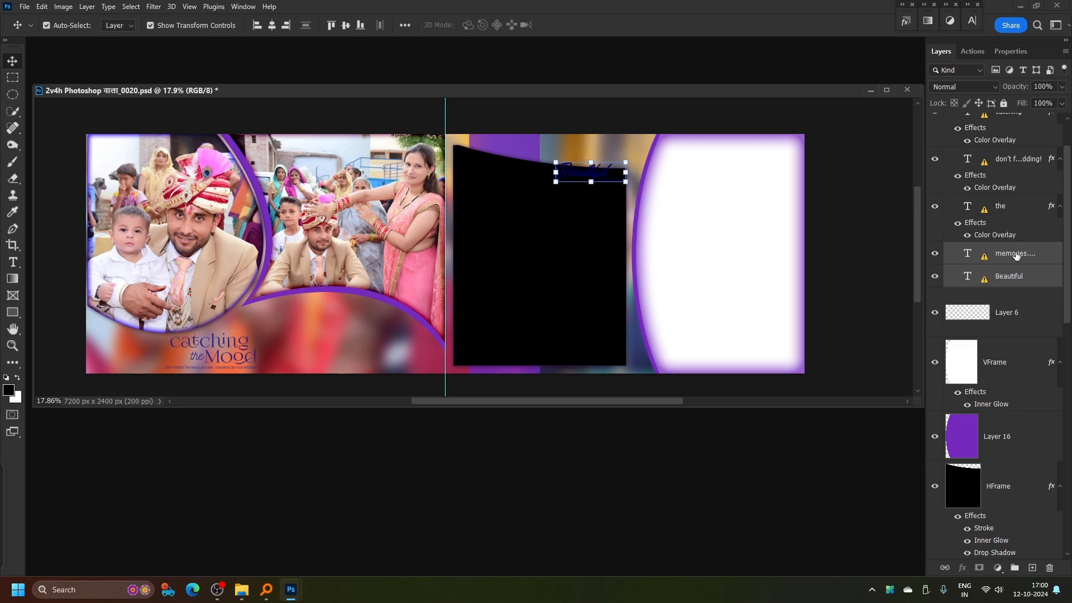
key("shift+Up")
key("shift+Up")
key("shift+Up")
key("shift+Up")
key("shift+Up")
key("shift+Up")
key("shift+Up")
key("shift+Up")
key("shift+Up")
key("shift+Up")
key("shift+Up")
key("shift+Up")
key("shift+Up")
key("shift+Up")
key("shift+Up")
key("shift+Up")
key("shift+Up")
key("shift+Up")
key("shift+Up")
key("shift+Up")
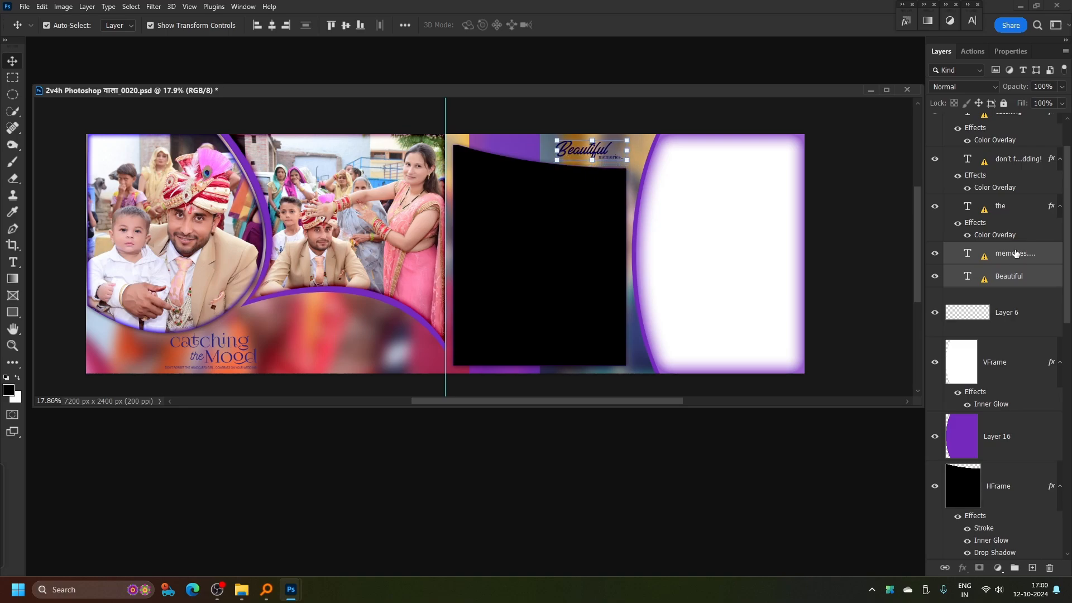
key("shift+Right")
key("shift+Right")
key("shift+Right")
key("shift+Right")
key("shift+Right")
key("shift+Right")
key("shift+Right")
key("shift+Right")
key("shift+Right")
key("shift+Right")
key("shift+Down")
key("shift+Down")
key("shift+Down")
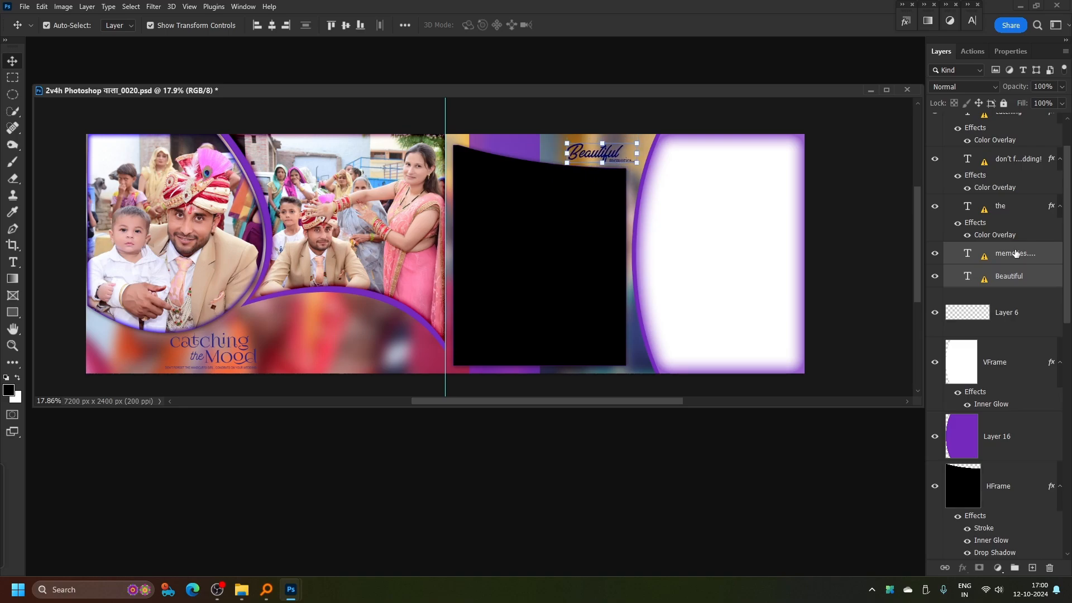
key("shift+Right")
key("shift+Up")
Open a smart object copy of the black frame and place the photo DSC_3245 from the Nikrosi folder in it.
left_click(592, 206)
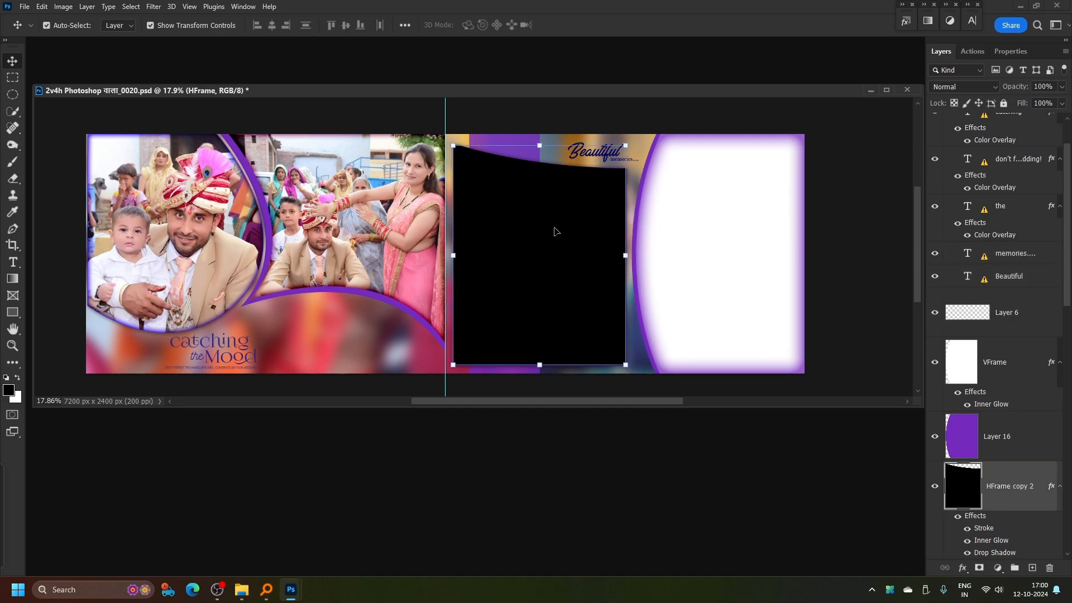
double_click(963, 486)
key("ctrl+shift+p")
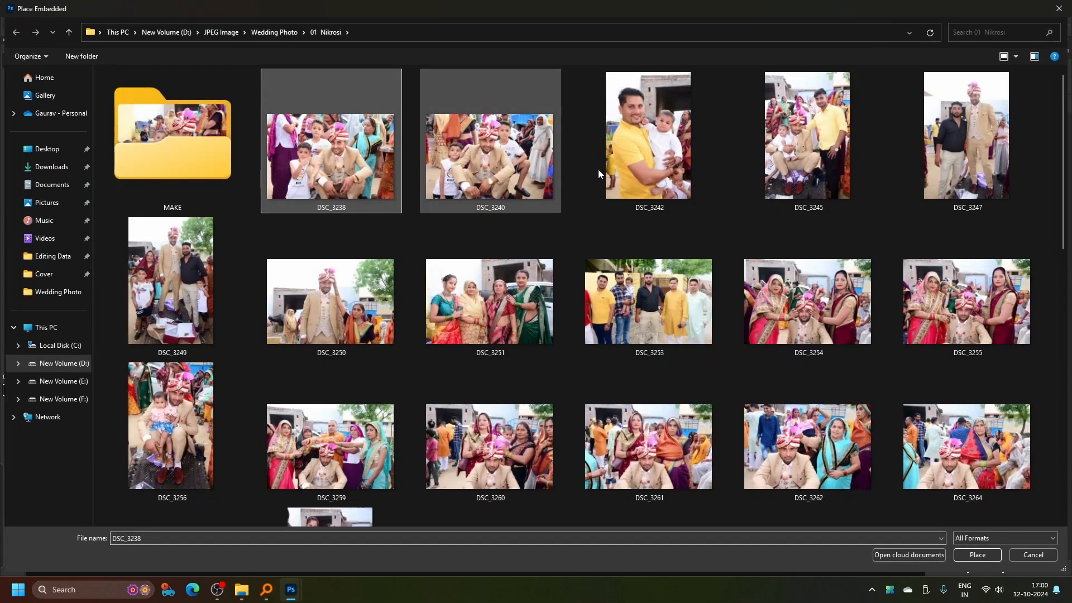
left_click(820, 140)
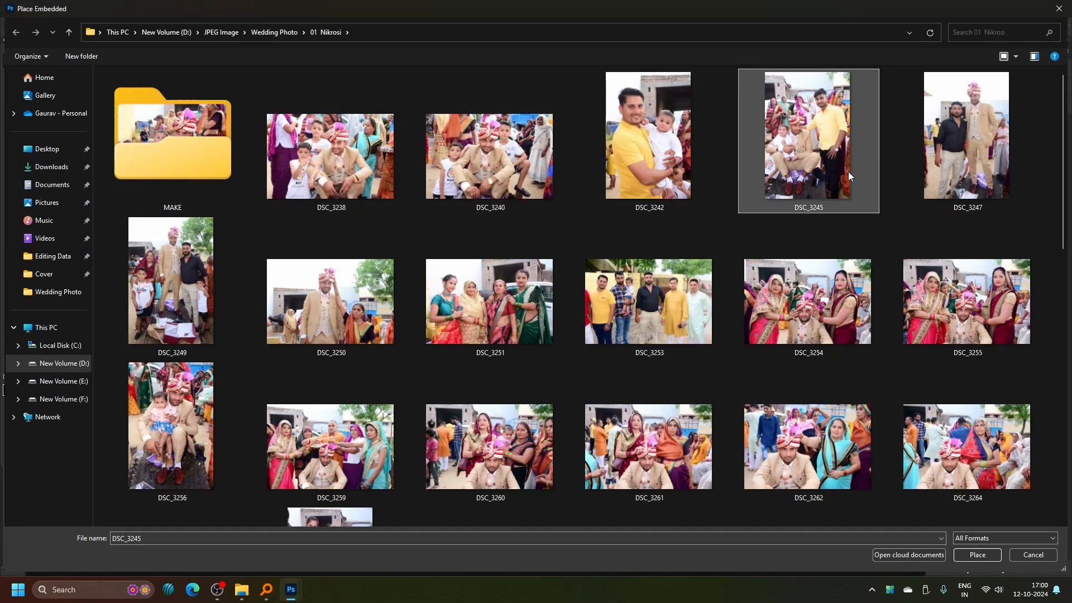
double_click(856, 139)
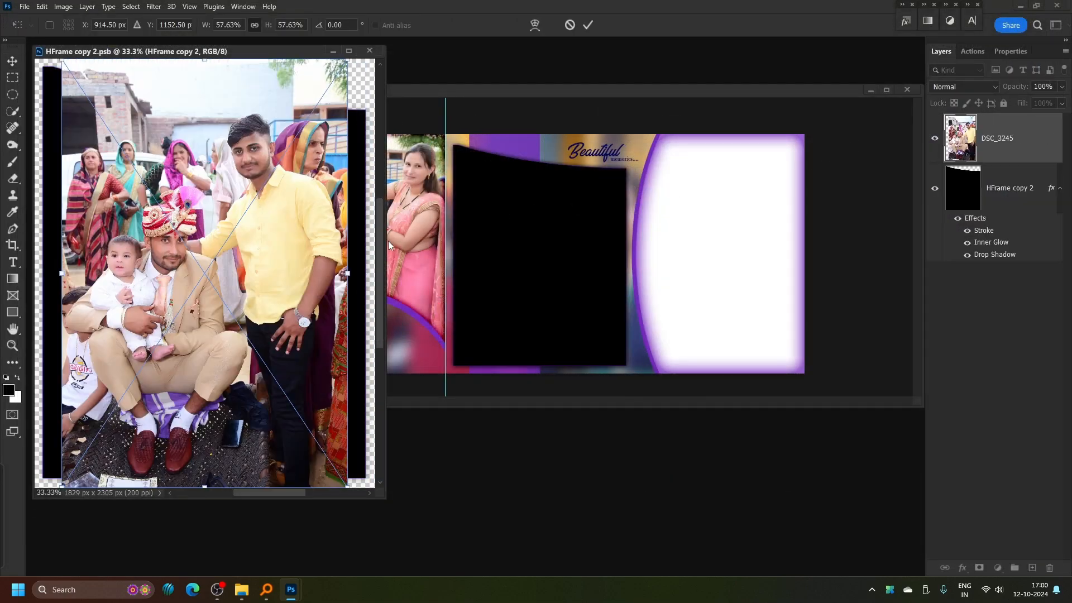
Enlarge DSC_3245 downward to about 69% so it covers the black frame's full width, then save and close the smart object.
scroll(160, 240, "down", 2)
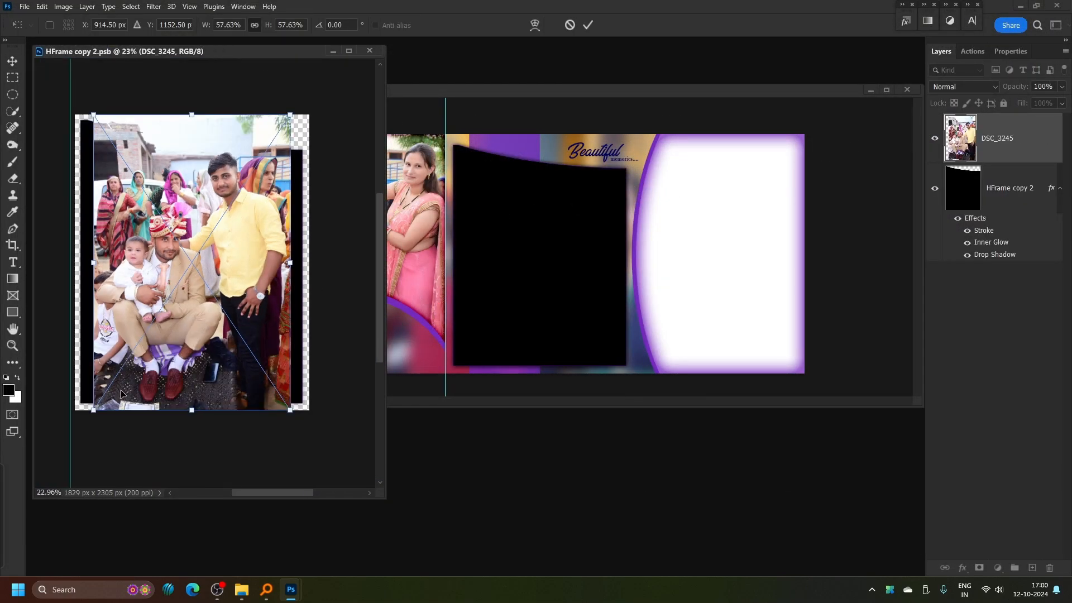
left_click_drag(192, 413, 189, 471)
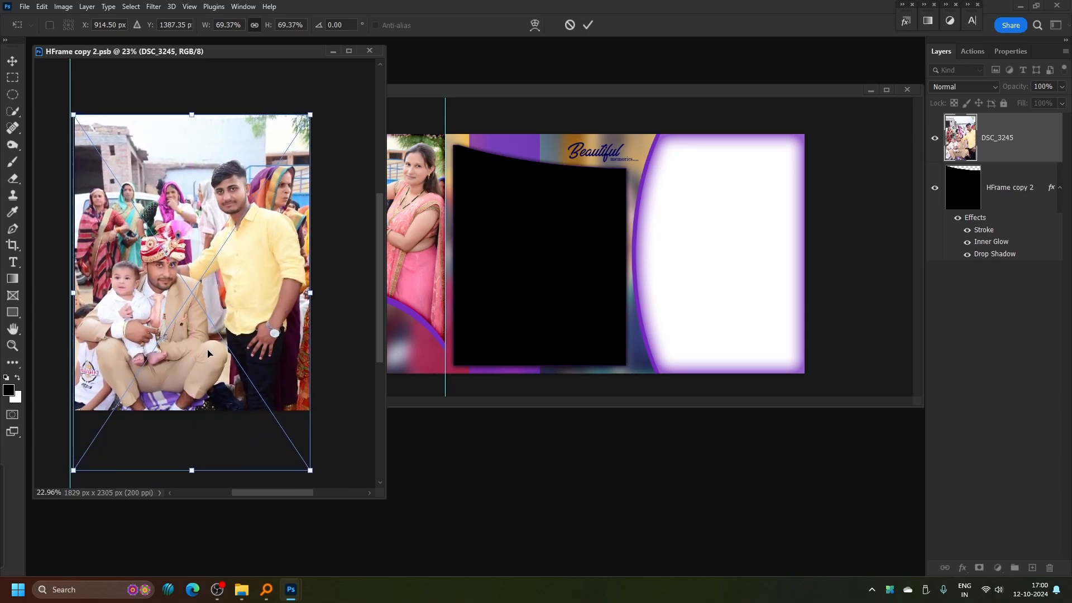
key("Return")
key("ctrl+s")
key("ctrl+w")
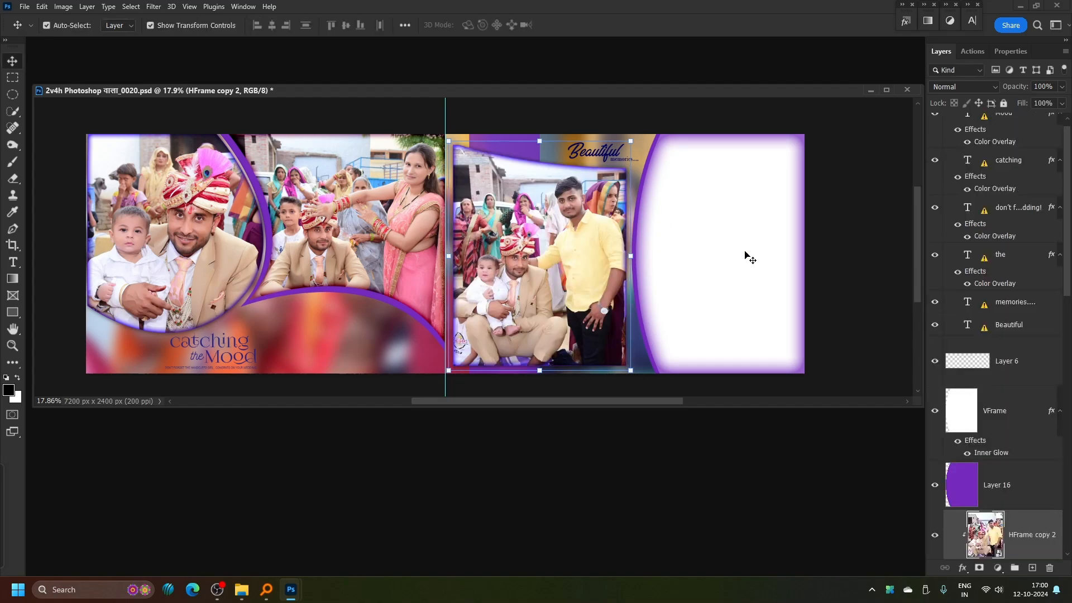
Open a smart object copy of the white VFrame and place the photo DSC_3242 in it.
left_click(712, 185)
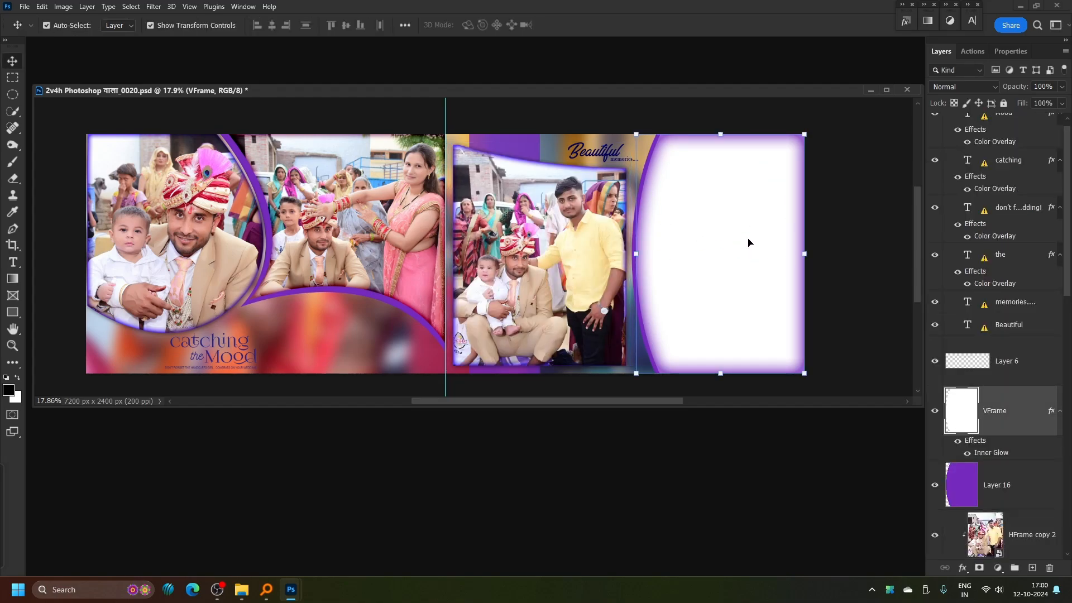
key("F2")
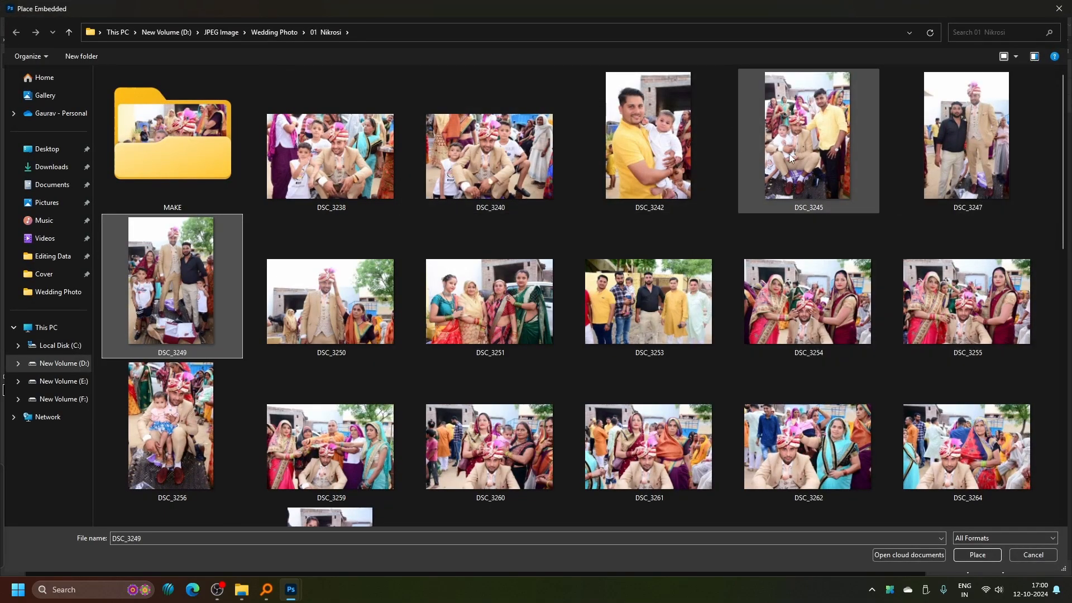
left_click(631, 127)
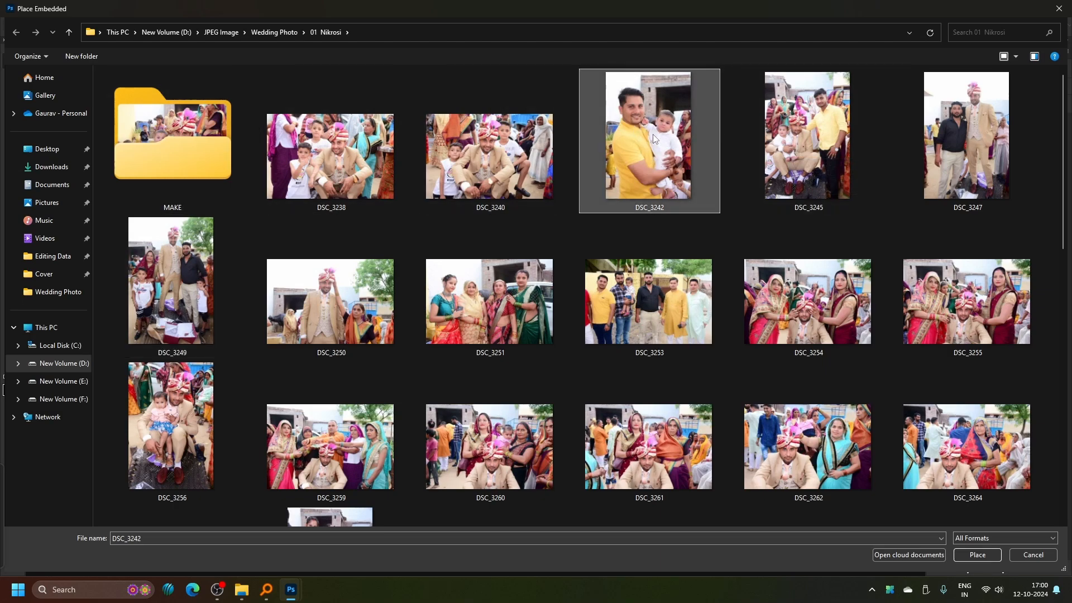
left_click(963, 552)
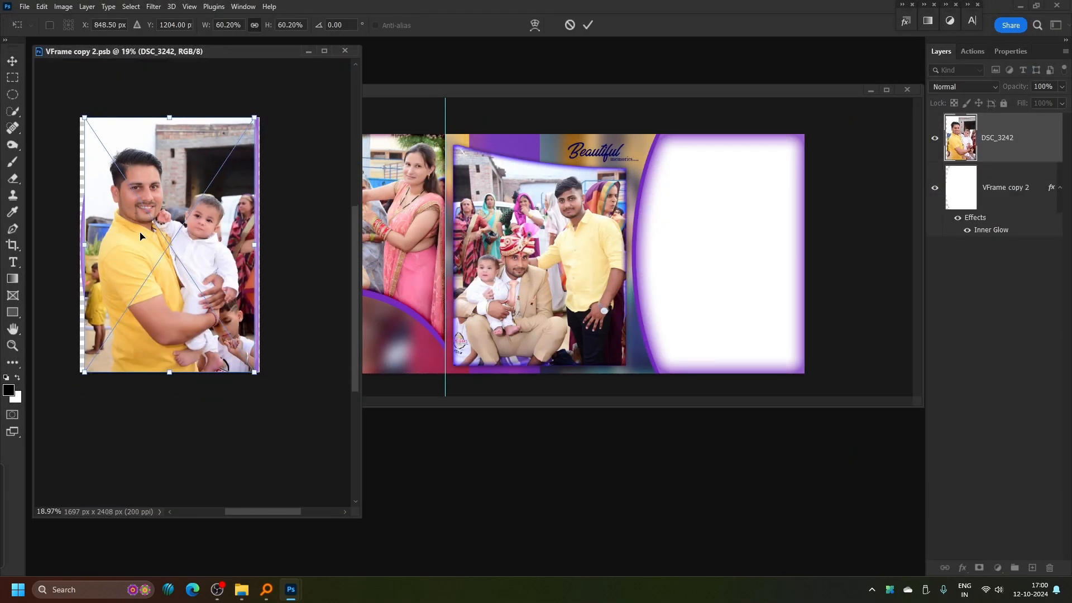
Scale DSC_3242 to 64% so it fills the whole frame canvas, then save and close the smart object.
left_click_drag(84, 119, 78, 106)
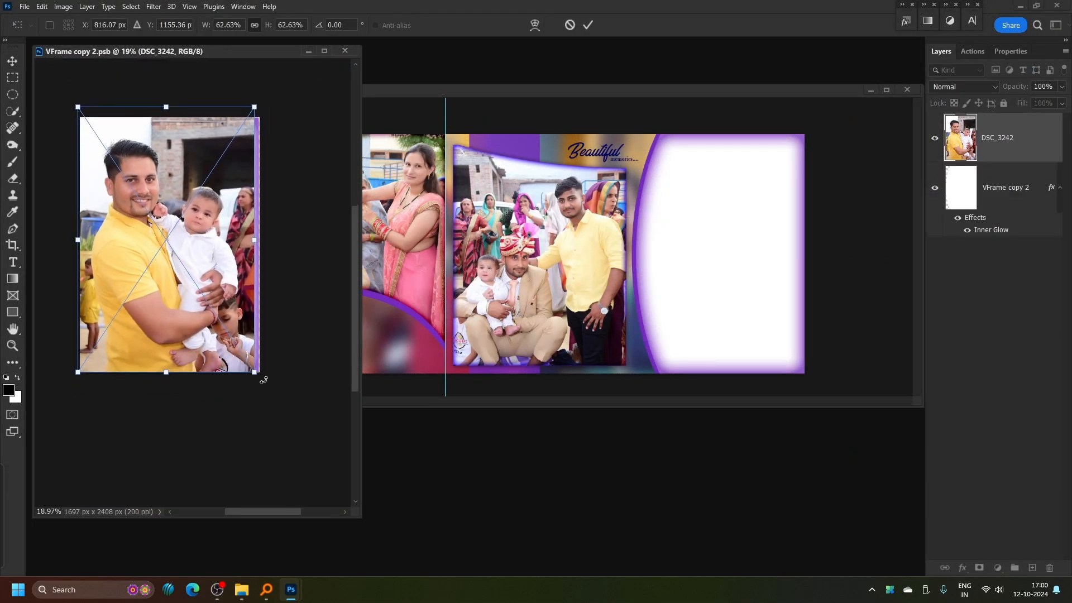
left_click_drag(264, 380, 267, 385)
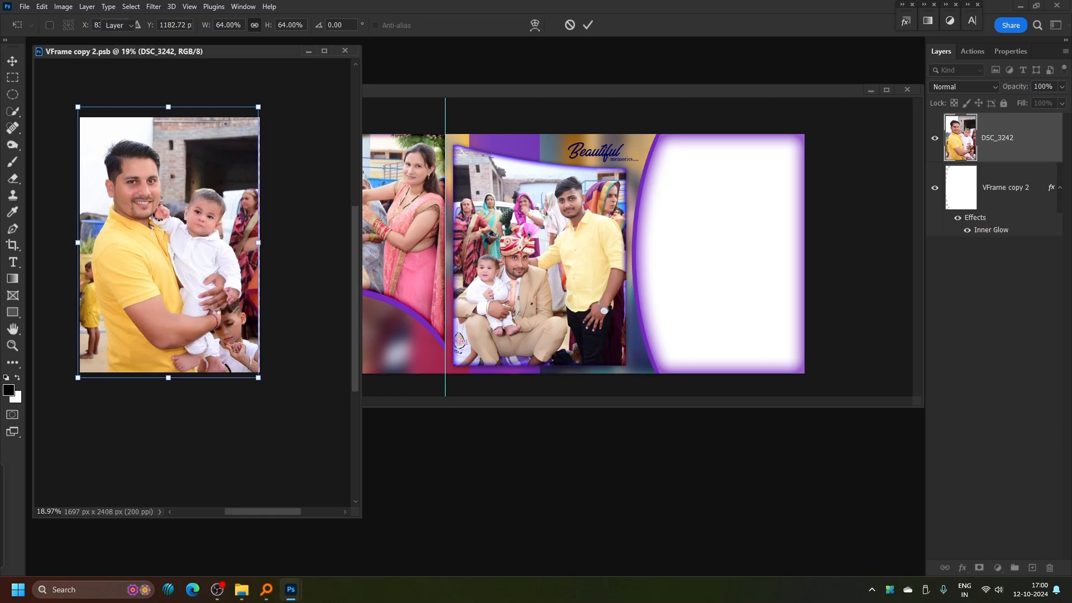
key("Return")
key("ctrl+s")
key("ctrl+w")
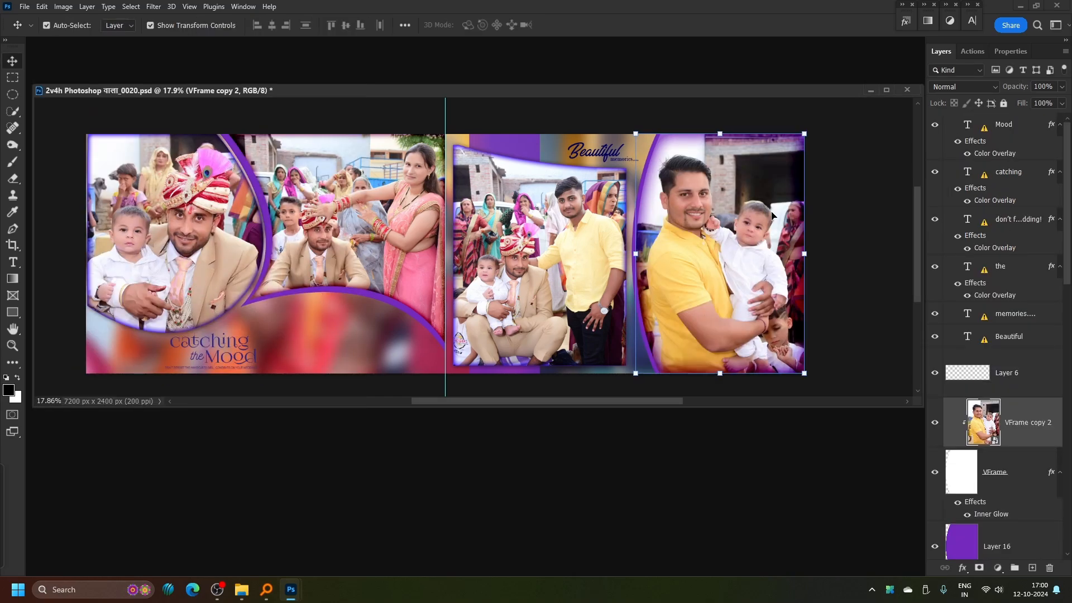
Enlarge the clipped photo in the white frame to about 105%, extending it past the spread's upper right corner.
left_click_drag(804, 132, 811, 124)
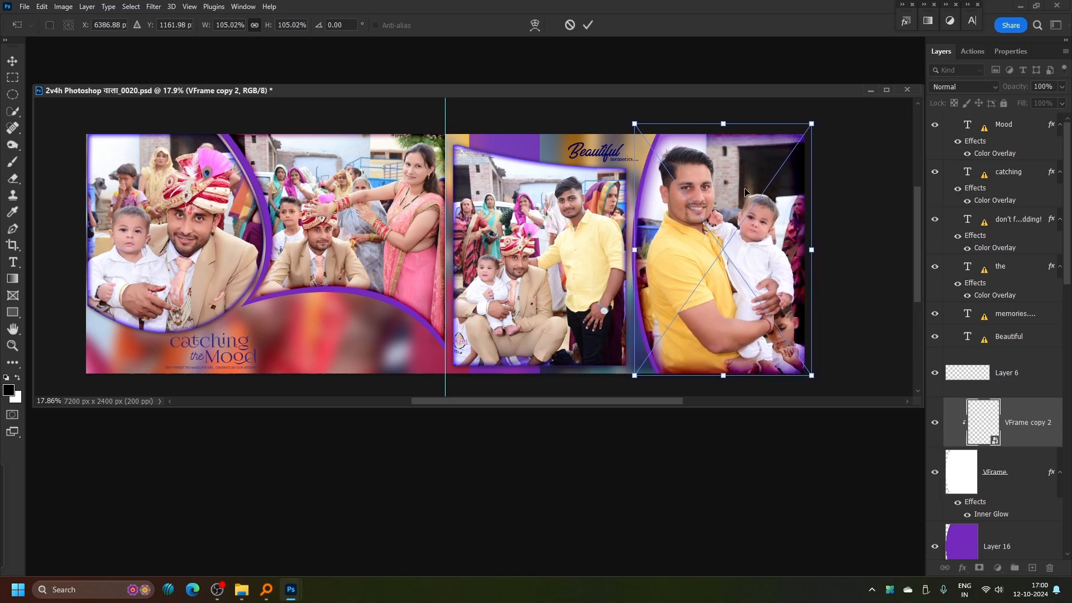
key("Return")
scroll(769, 228, "up", 2)
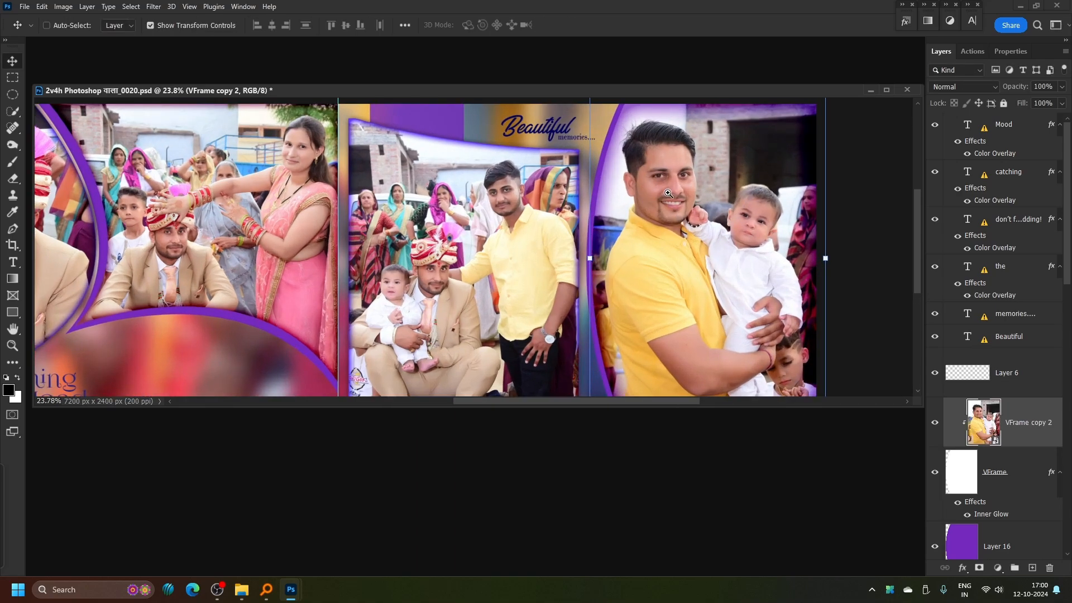
scroll(679, 176, "down", 2)
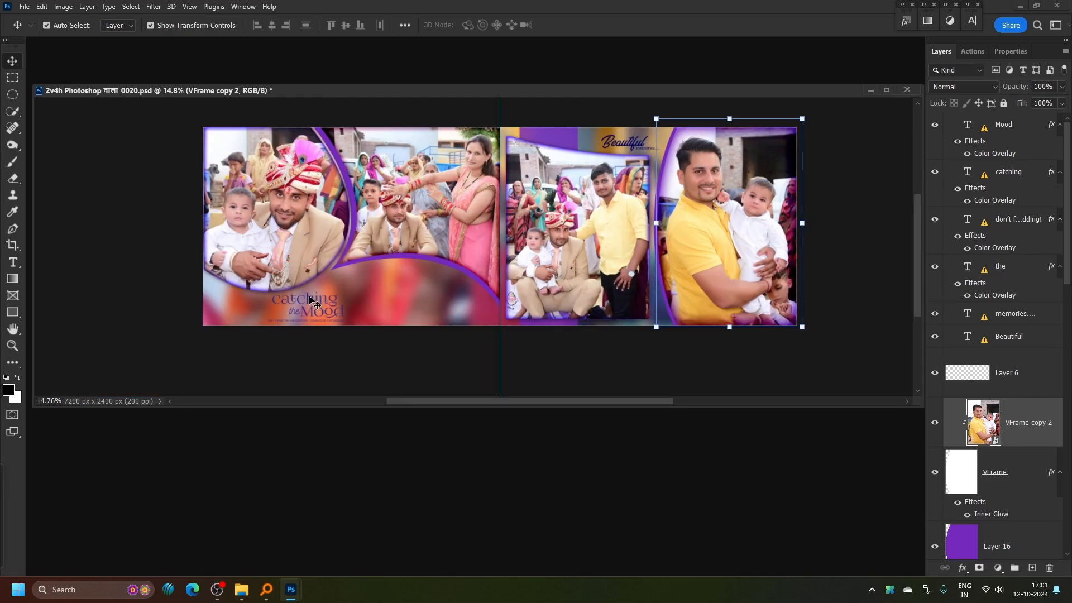
Enlarge all four text layers of the "catching the Mood" title together and move them right, under the purple arc.
left_click(304, 302, "ctrl")
scroll(335, 342, "up", 3)
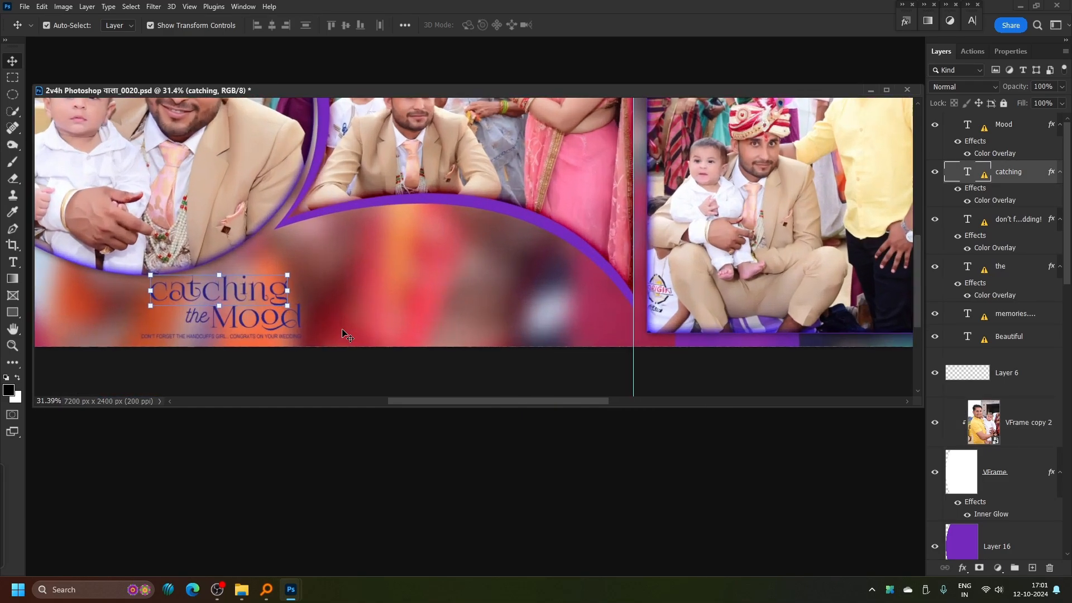
scroll(354, 328, "down", 5)
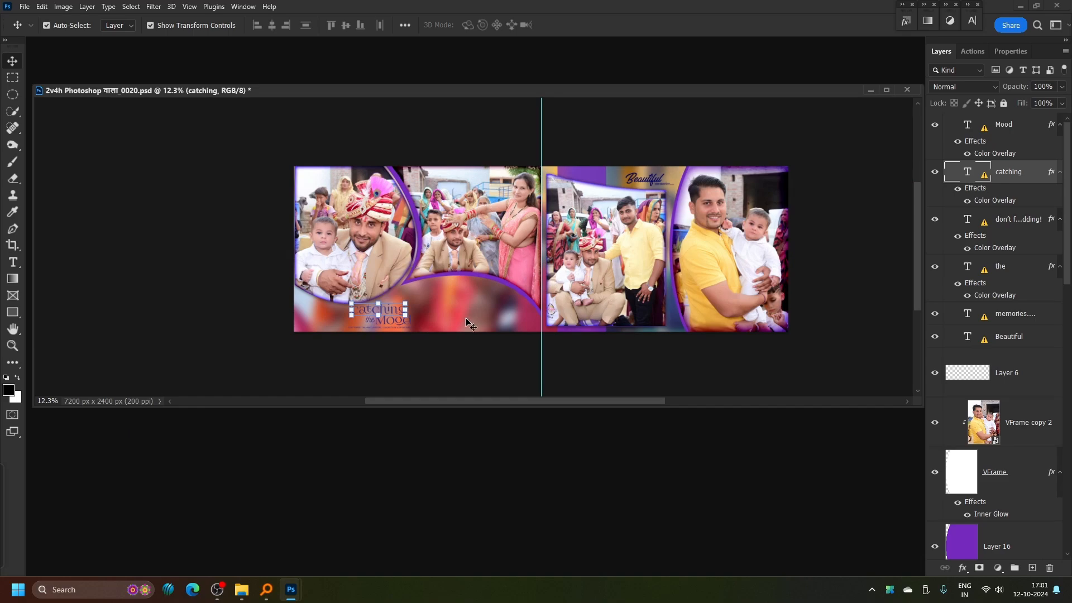
scroll(466, 322, "up", 4)
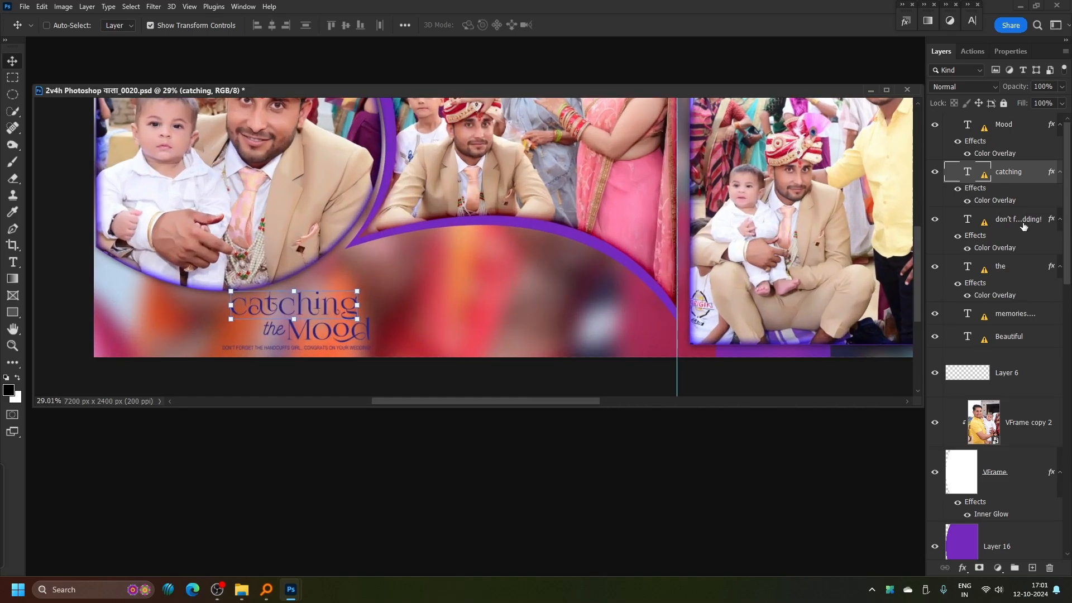
left_click(1024, 225, "ctrl")
left_click(1022, 129, "ctrl")
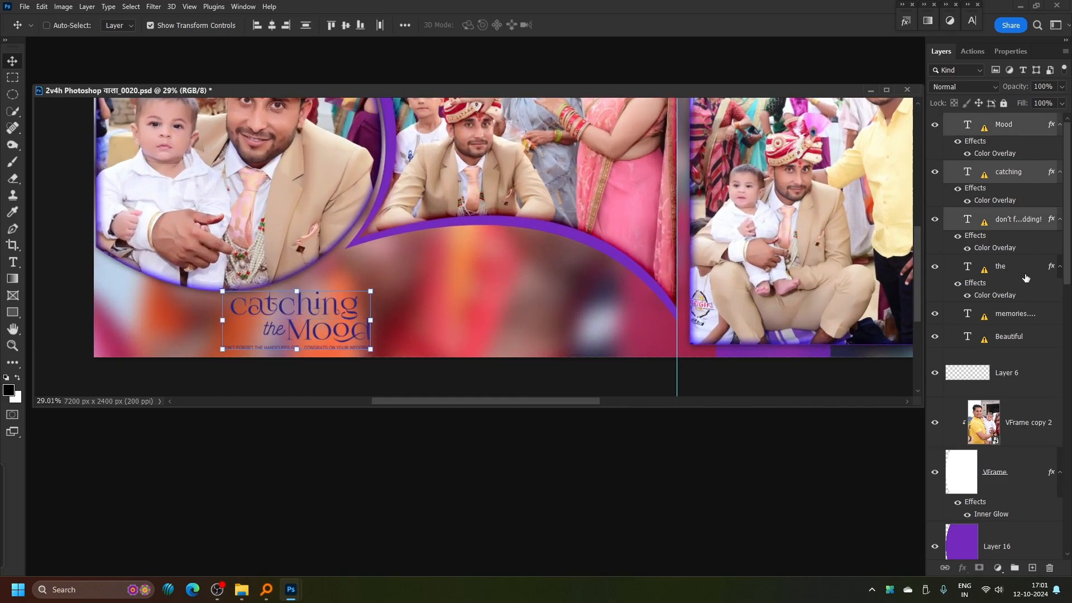
left_click(1025, 275, "ctrl")
key("ctrl+t")
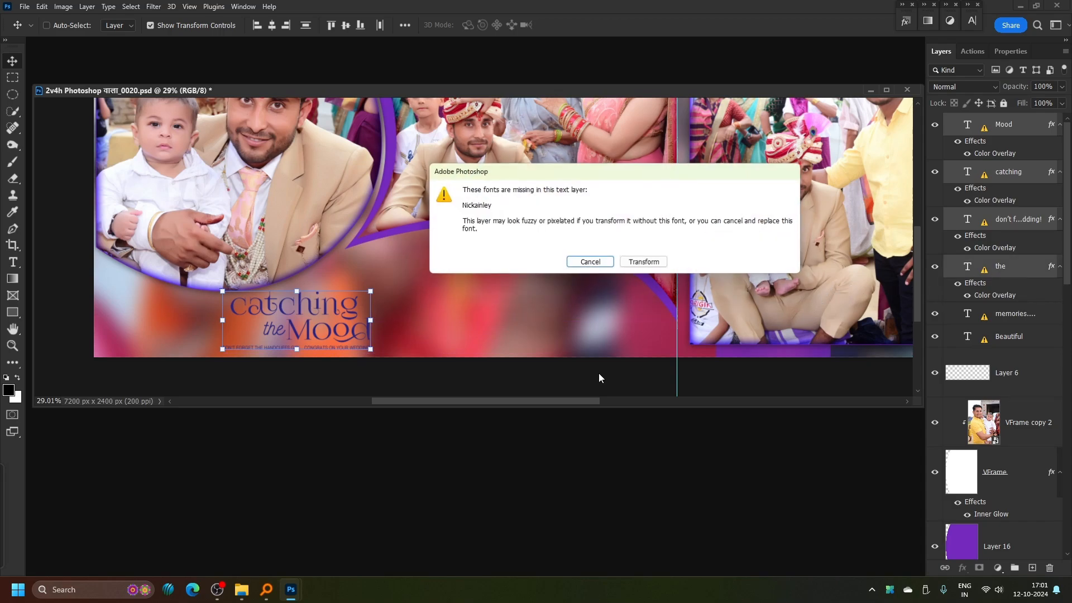
left_click(640, 264)
left_click_drag(369, 290, 435, 266)
left_click_drag(402, 311, 542, 303)
key("Return")
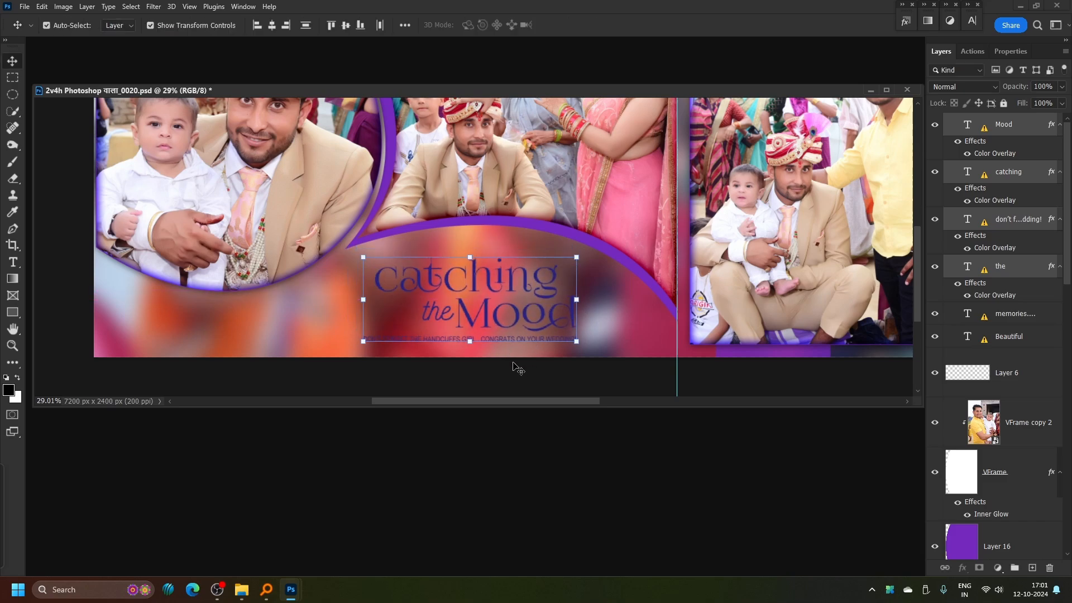
Group the four "catching the Mood" title layers and duplicate the group.
key("ctrl")
key("ctrl+g")
key("ctrl+j")
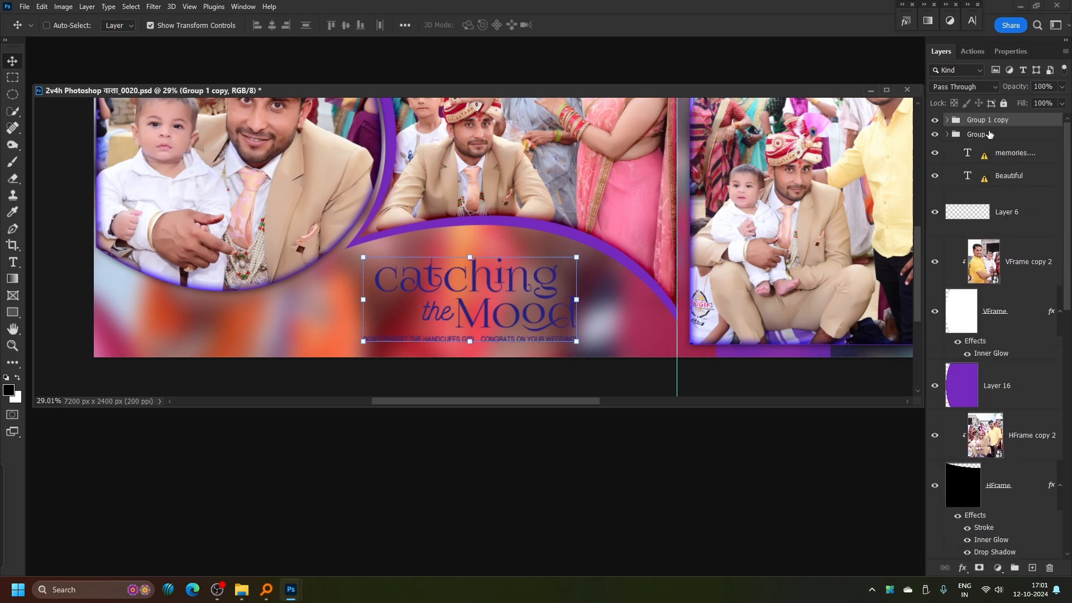
Apply the orange outer glow preset from the Text styles to the original title group, Group 1.
left_click(980, 136)
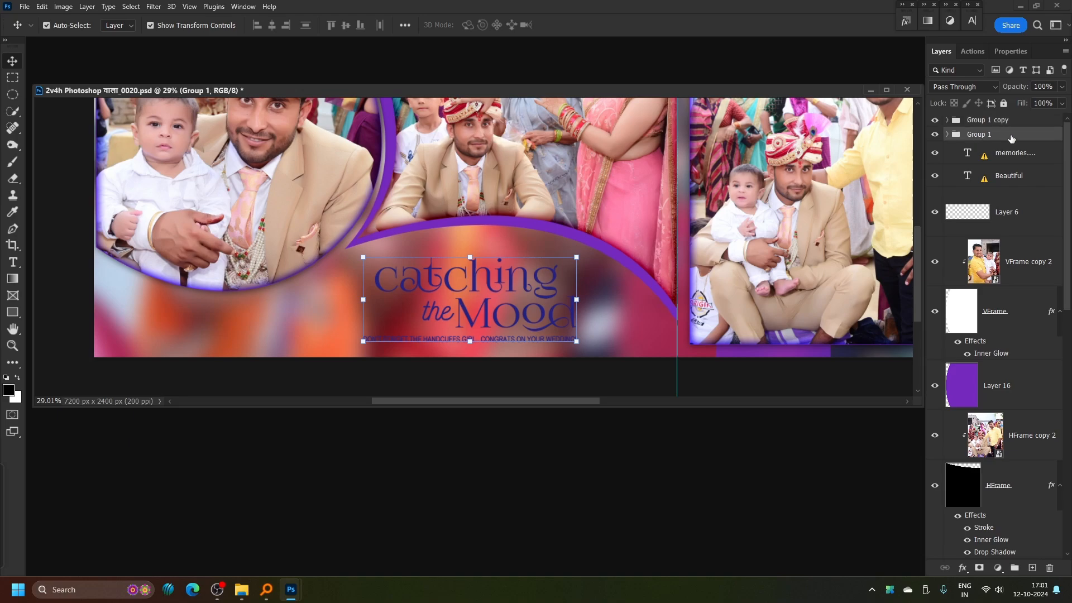
left_click(906, 22)
key("ctrl+minus")
key("ctrl+minus")
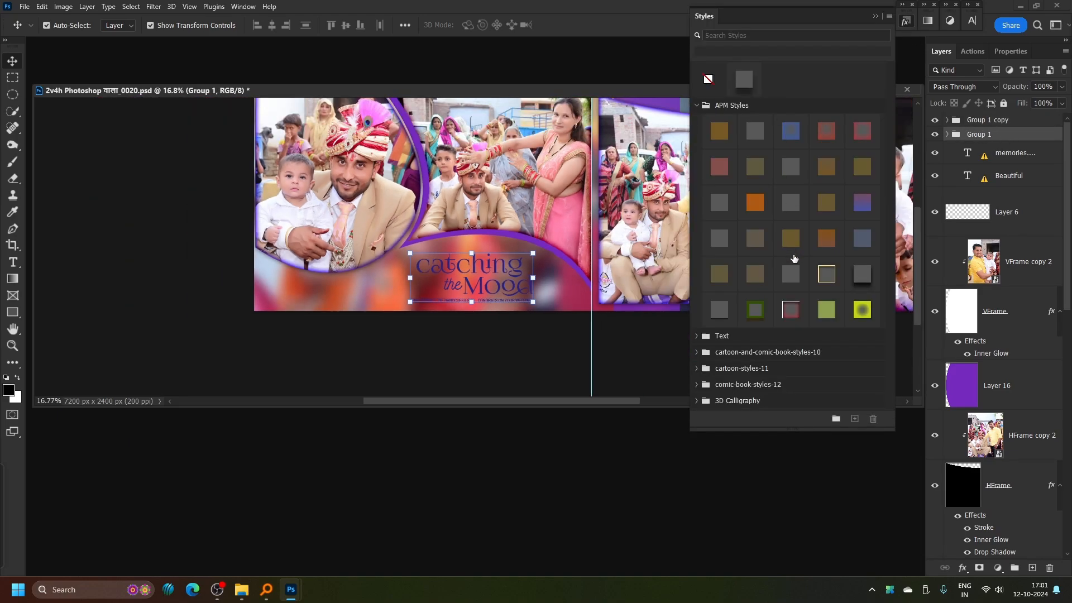
key("ctrl+plus")
key("ctrl+plus")
left_click(696, 338)
scroll(848, 316, "down", 3)
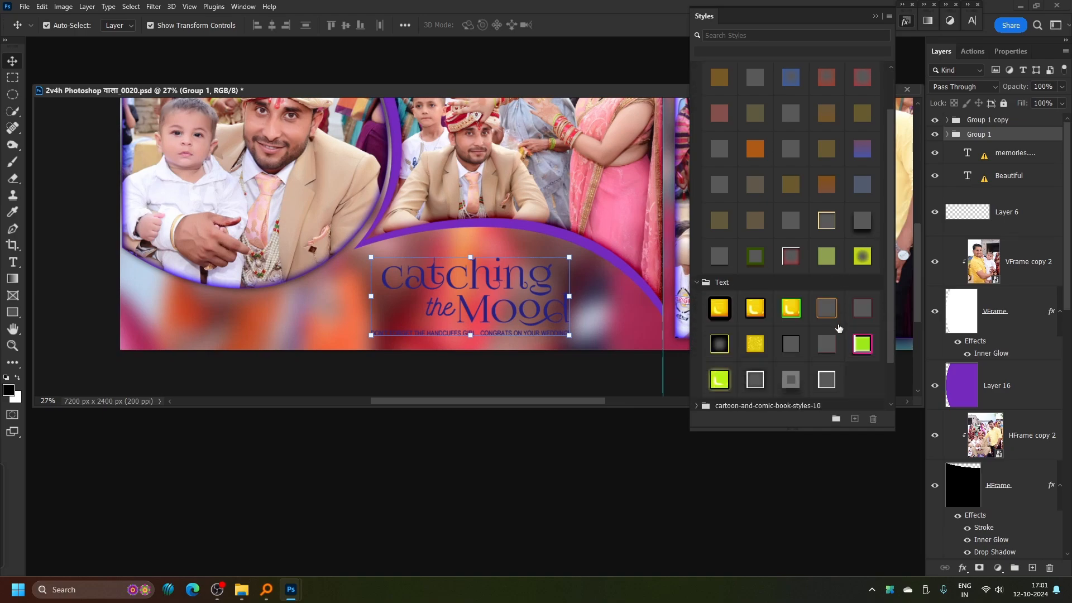
left_click(827, 254)
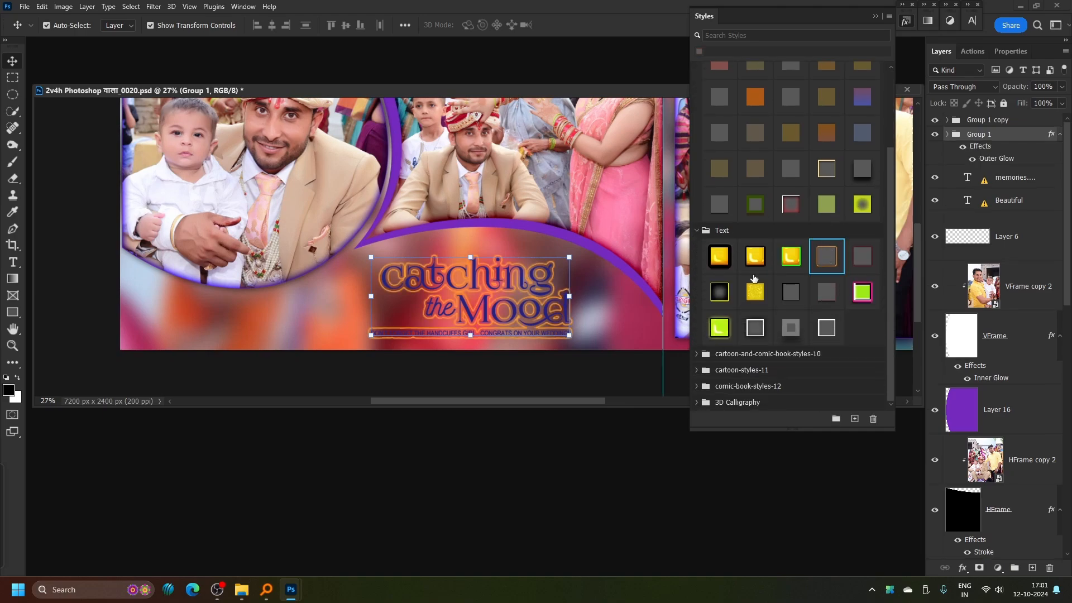
left_click(875, 16)
Change the Outer Glow color of Group 1 to a fully saturated mint green.
double_click(995, 161)
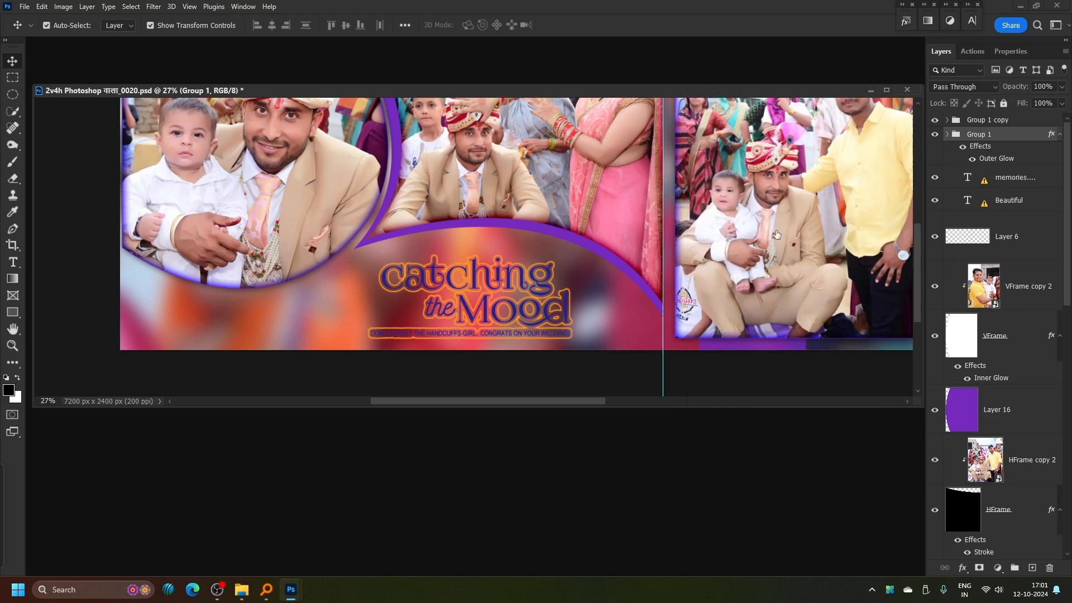
left_click(752, 190)
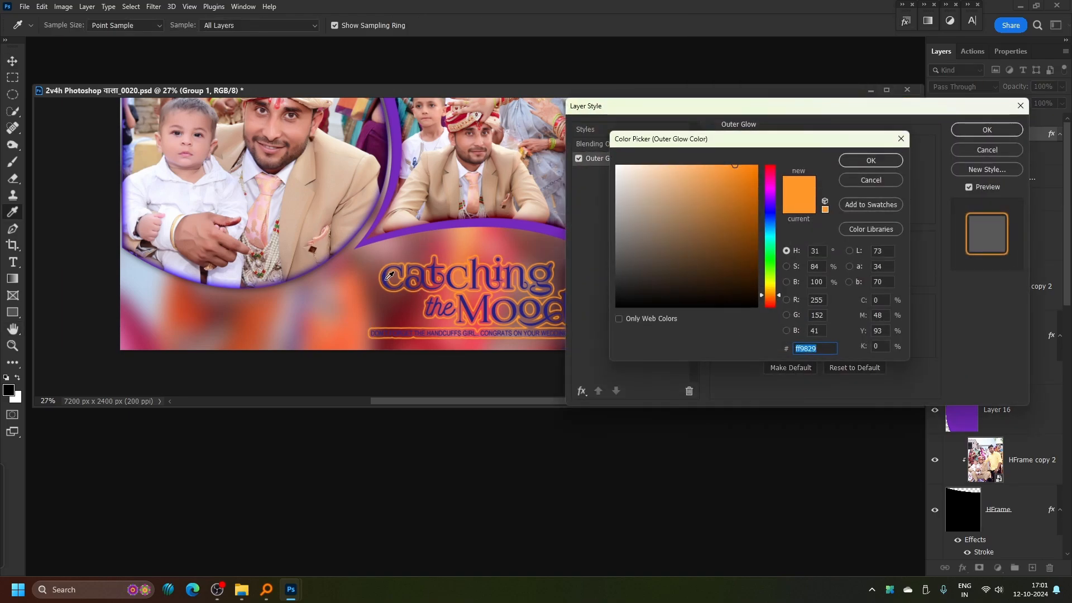
left_click(771, 234)
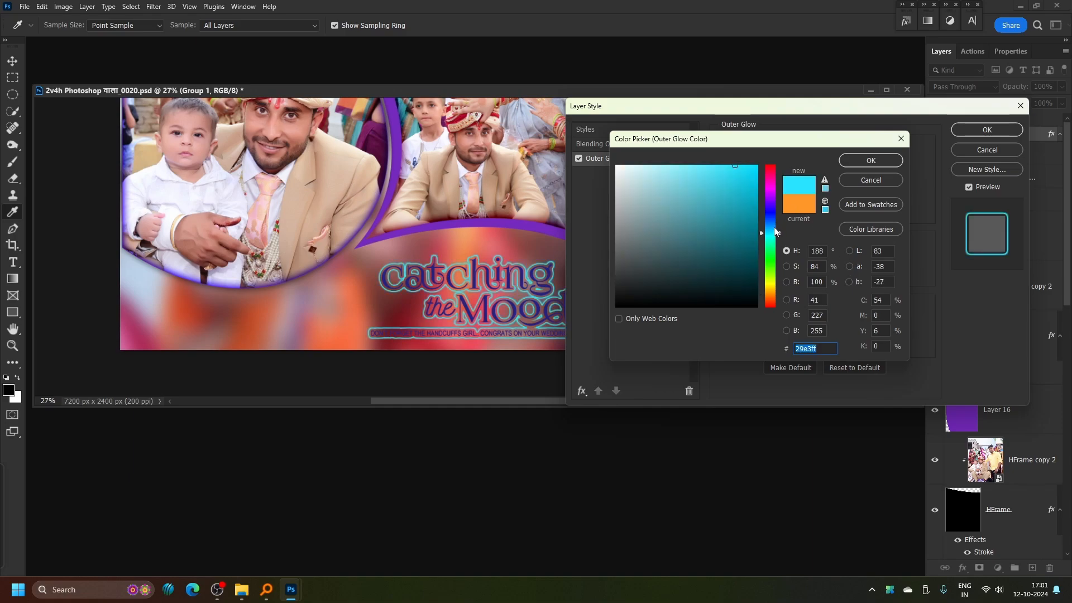
mouse_move(775, 231)
left_mouse_down()
mouse_move(771, 251)
mouse_move(771, 233)
left_mouse_up()
left_click_drag(756, 174, 764, 169)
left_click(771, 244)
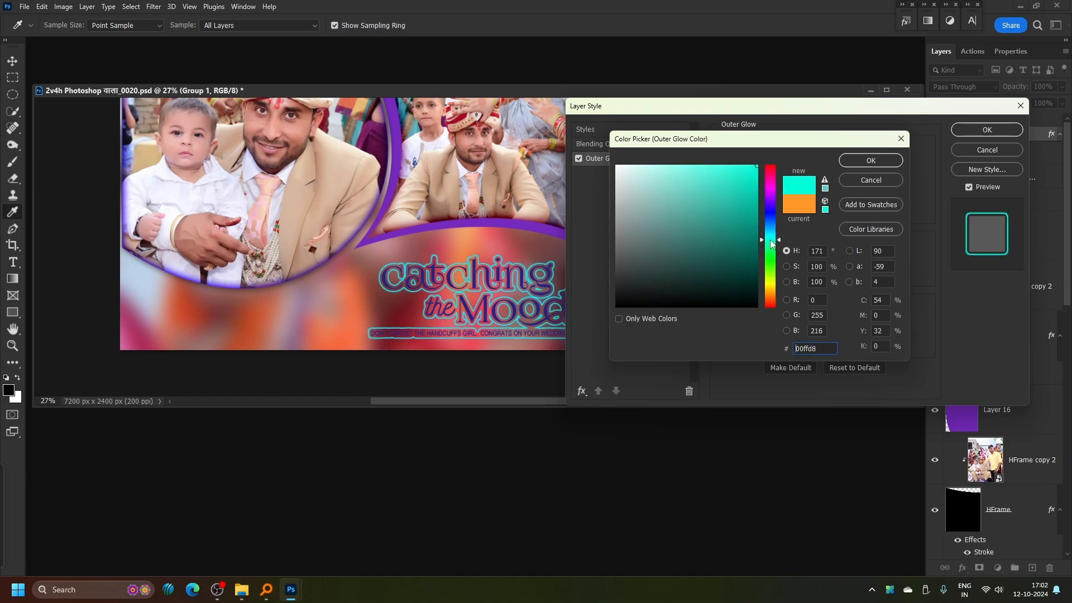
left_click(888, 159)
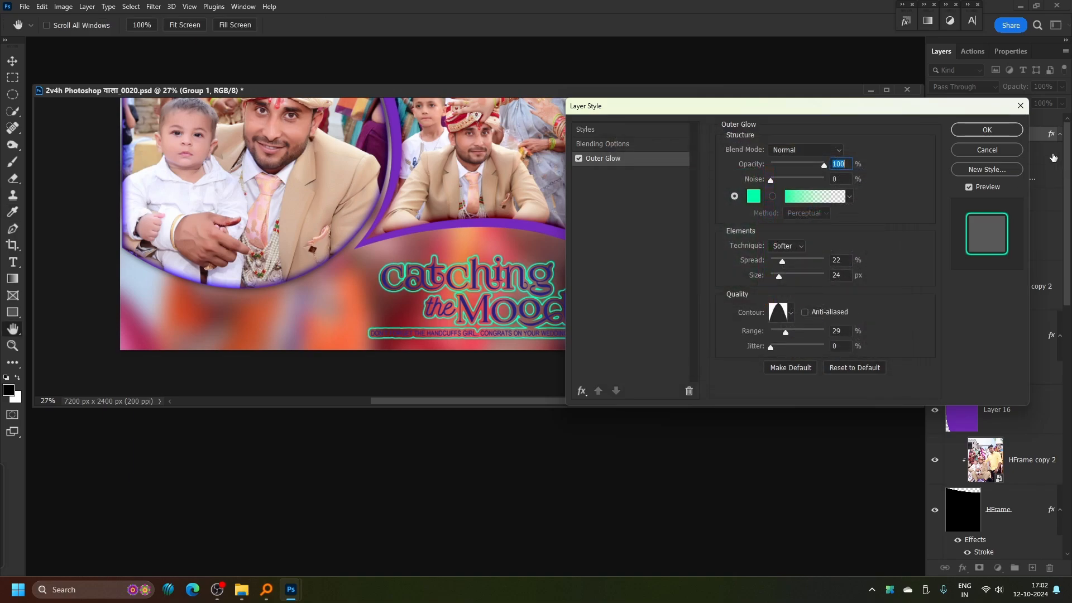
left_click(1007, 132)
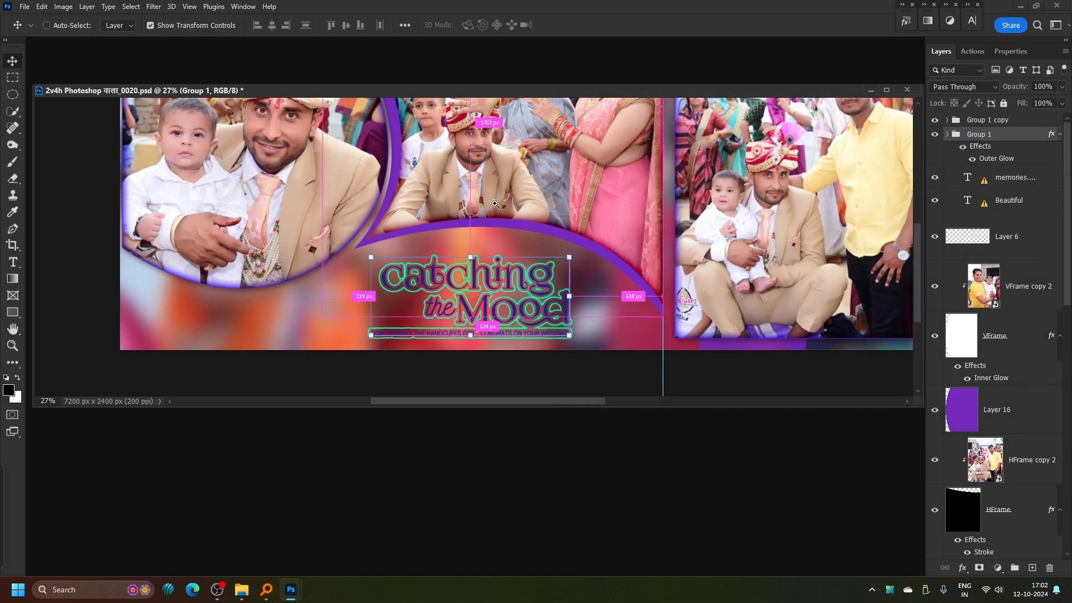
Open the overlay PNG Bokhe (14) from Editing Data > 01 OVERLAY EDITING DATA > 03 BOKEH > 005 Bokeh Color PNG.
right_click(517, 197)
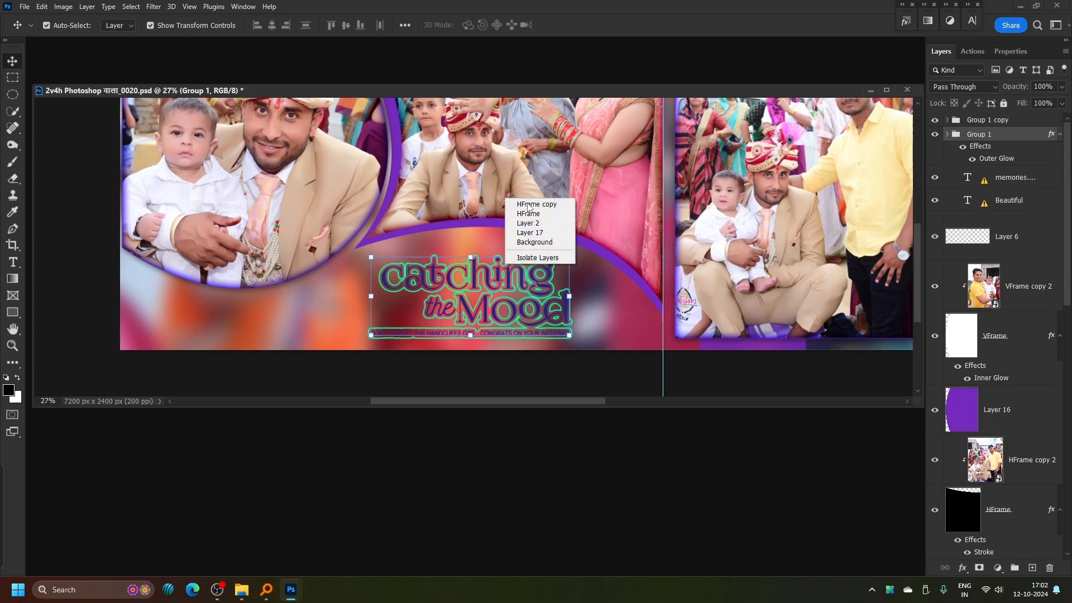
left_click(525, 228)
left_click_drag(702, 191, 472, 276)
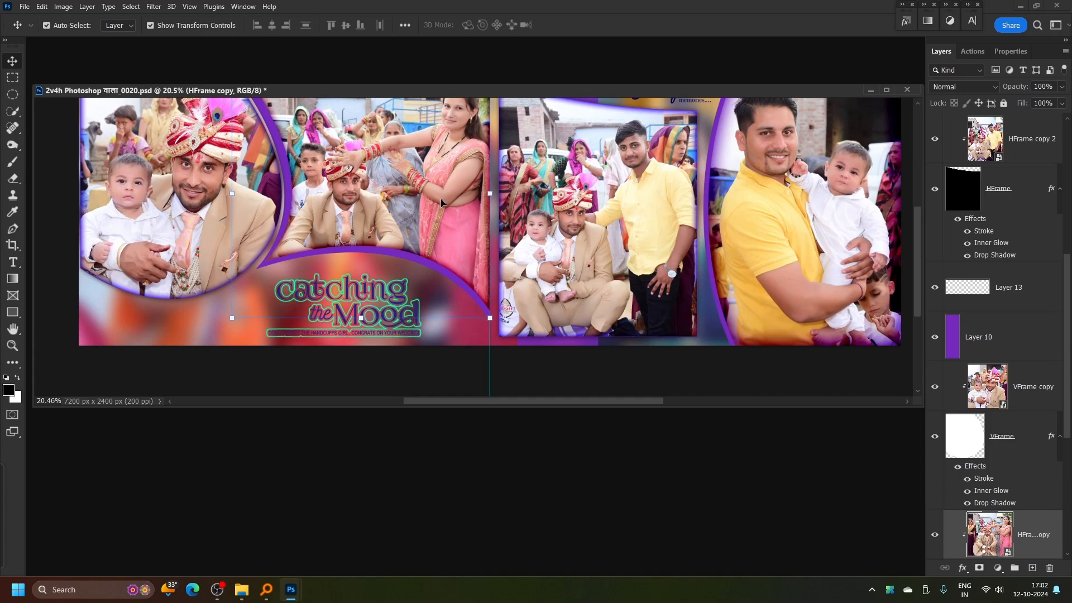
key("super+e")
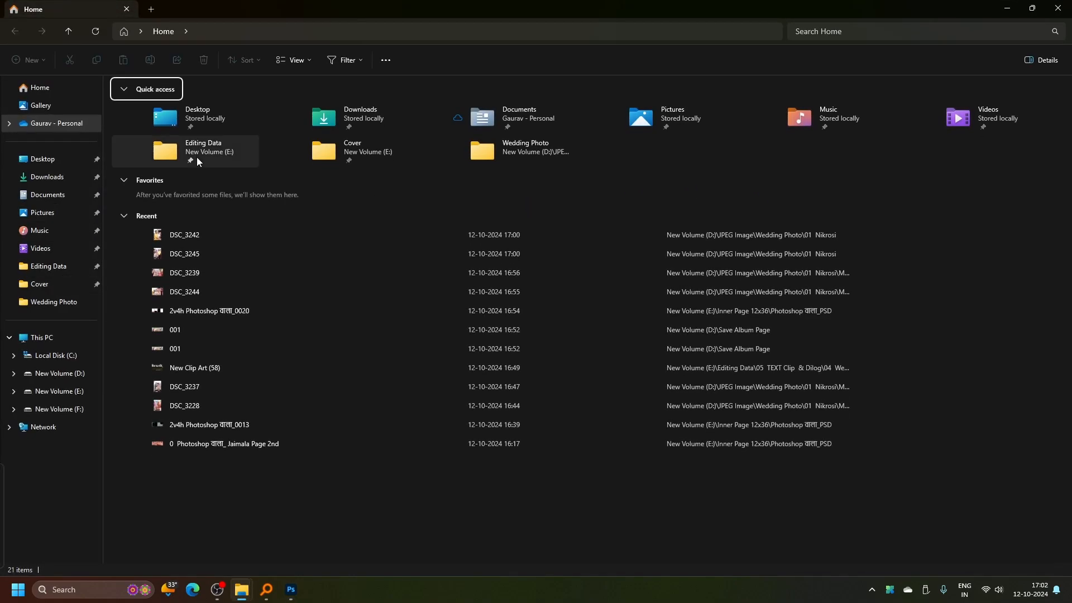
double_click(197, 159)
double_click(195, 127)
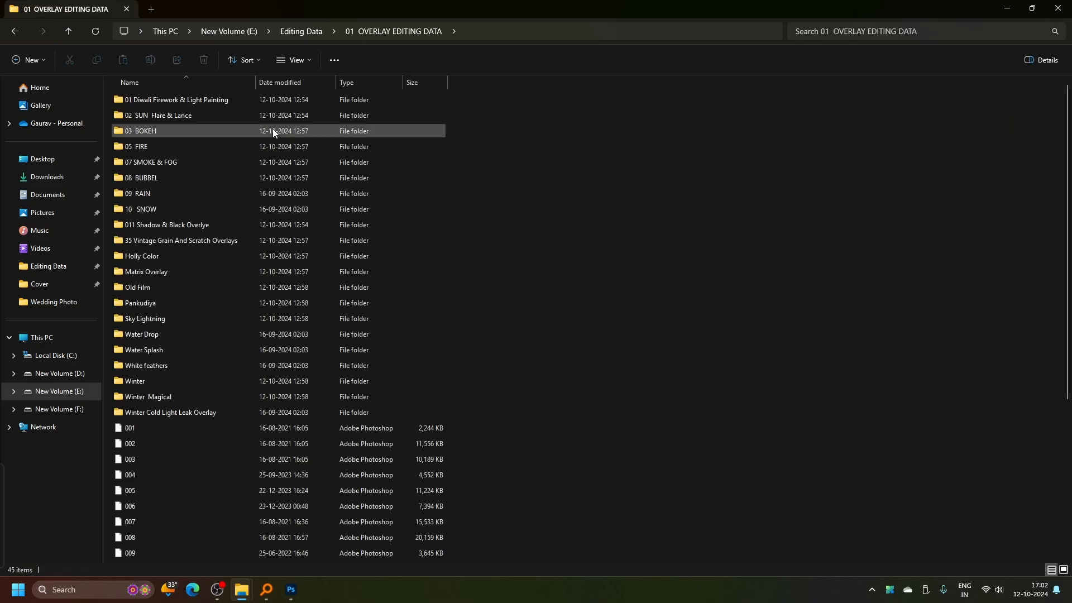
double_click(175, 131)
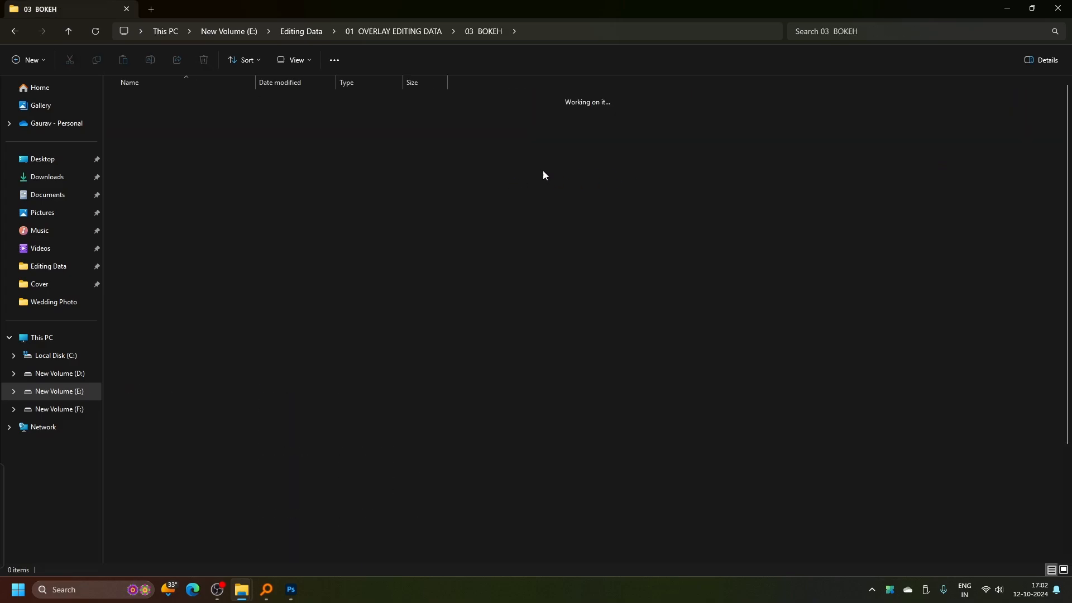
double_click(383, 108)
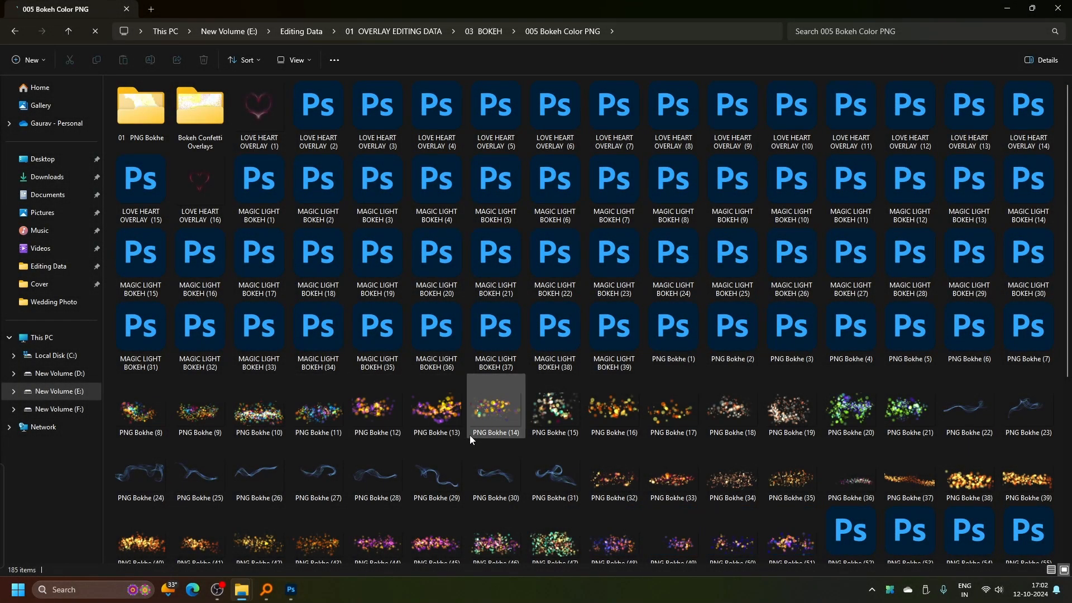
double_click(505, 414)
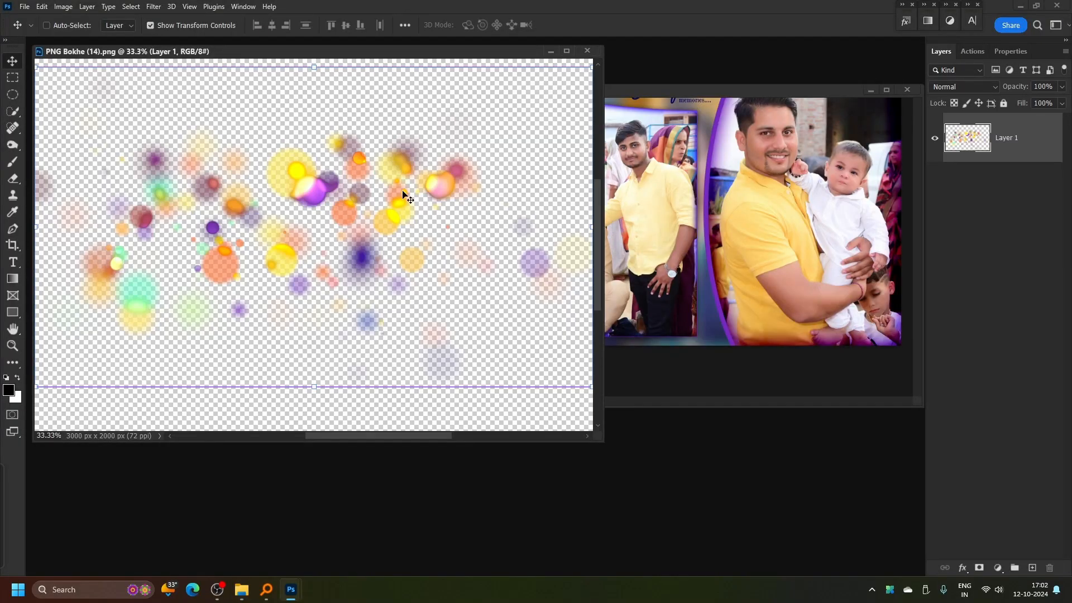
Copy the whole bokeh image into the 0020 spread directly above the blurred background, Layer 17, and close the source file.
key("ctrl+a")
key("ctrl+w")
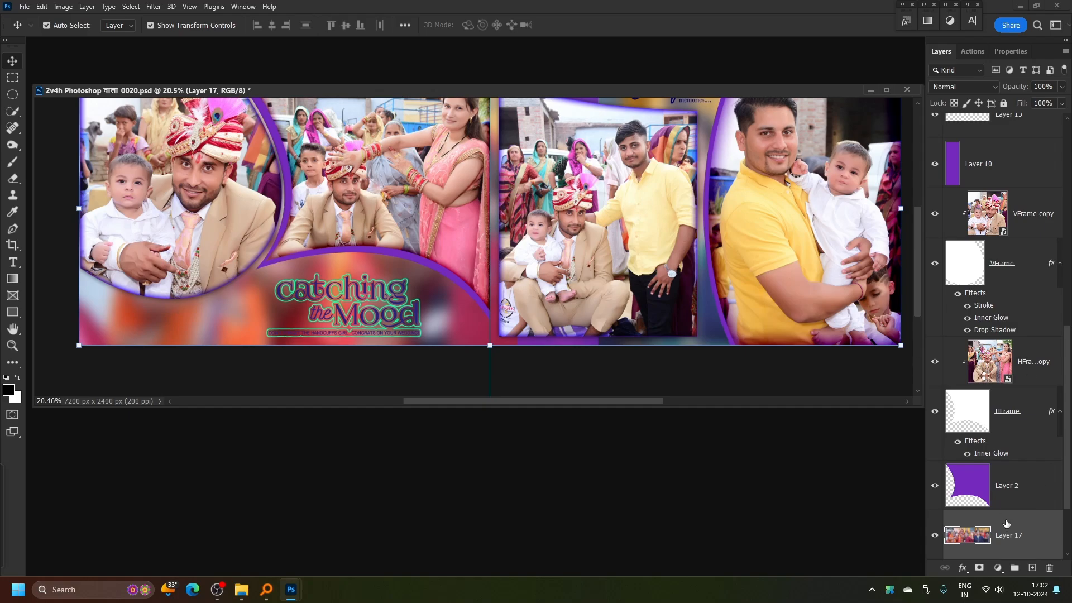
key("ctrl+v")
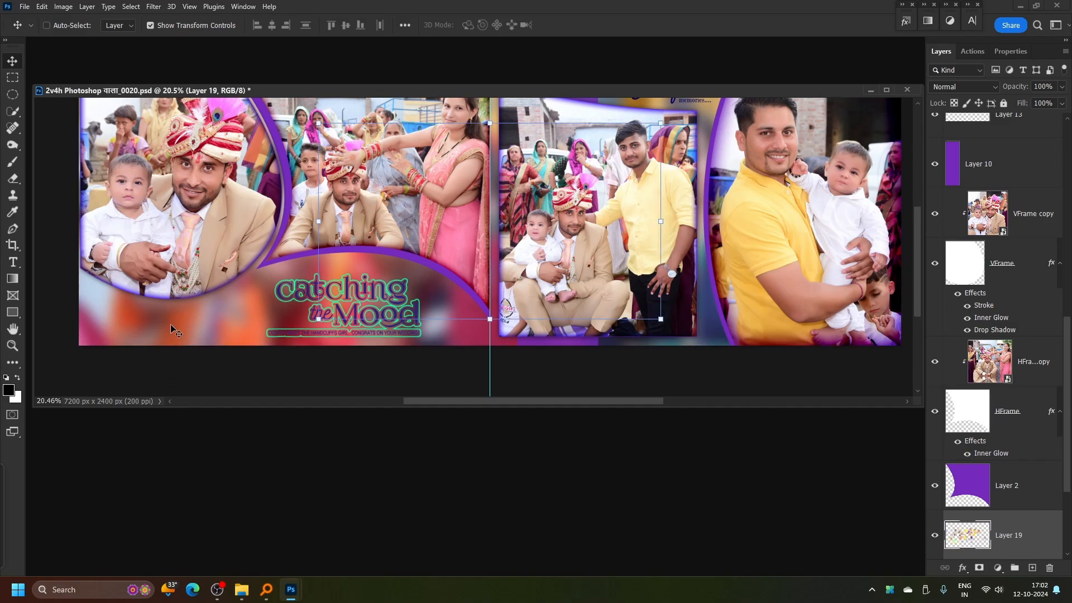
Enlarge the pasted bokeh to about 145%, rotate it about 14° and place it behind the "catching the Mood" title.
key("ctrl+t")
left_click_drag(208, 298, 86, 333)
left_click_drag(383, 317, 556, 380)
left_click_drag(443, 271, 458, 273)
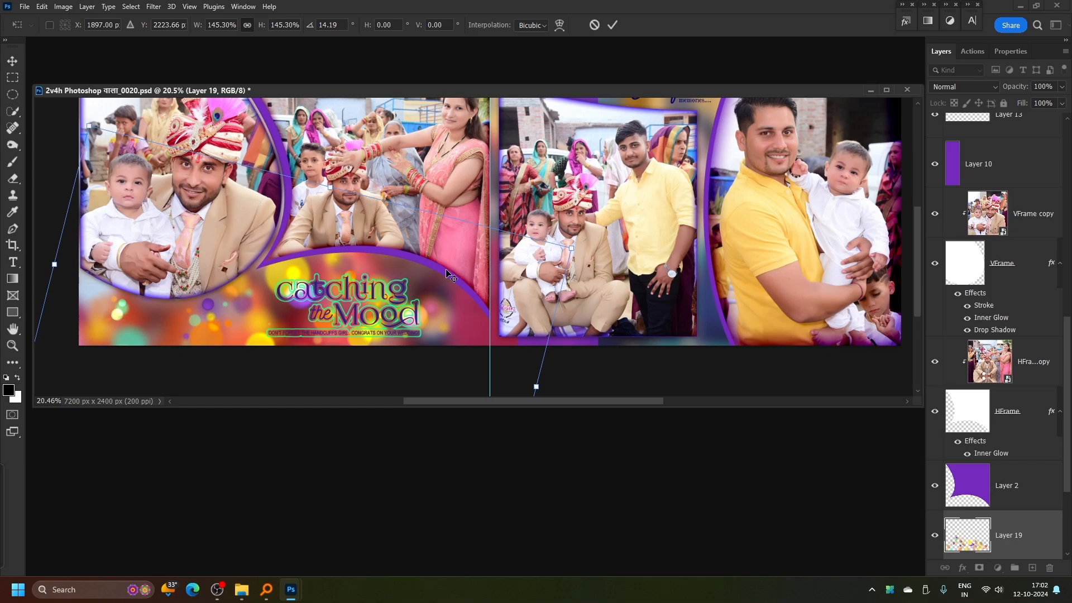
key("Return")
left_click_drag(630, 162, 565, 223)
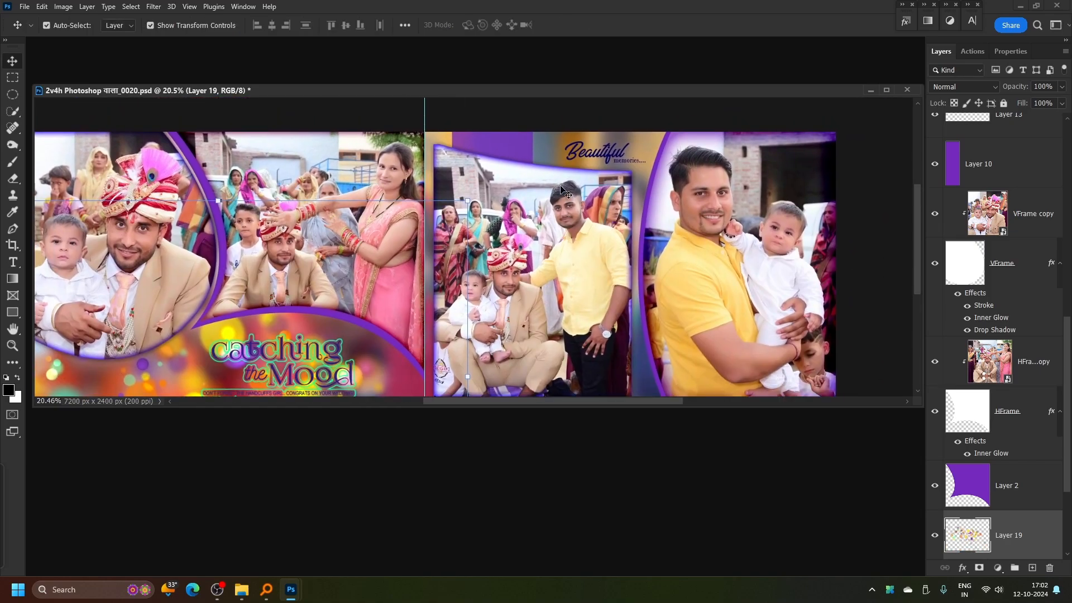
Paste a second bokeh copy above Layer 17 and position it behind the "Beautiful memories" title at the page's top edge.
left_click(554, 149)
right_click(552, 145)
left_click(575, 152)
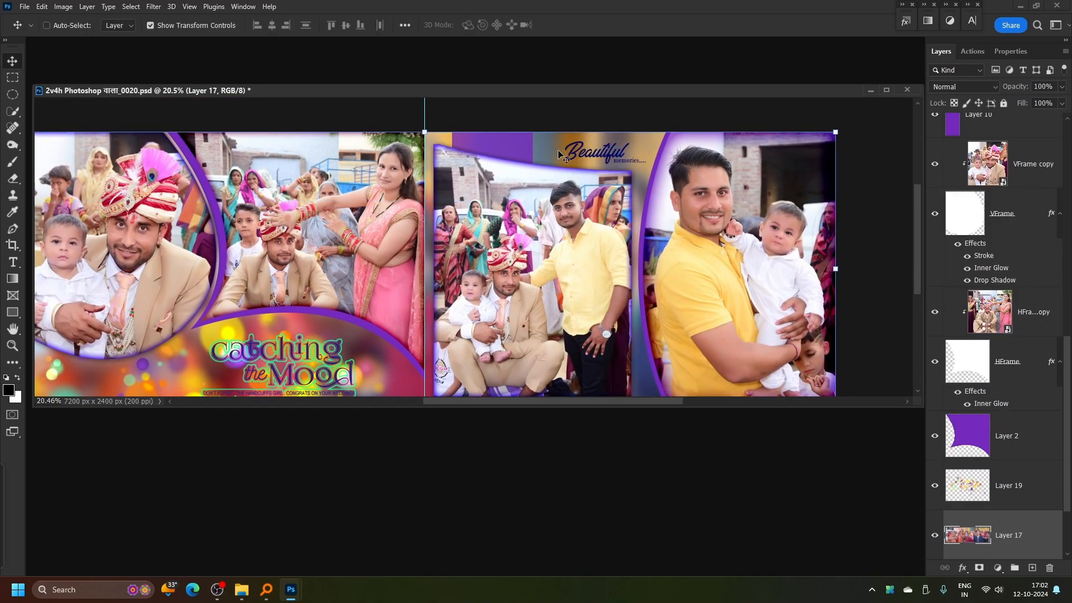
key("ctrl+v")
key("ctrl+t")
left_click_drag(646, 189, 662, 173)
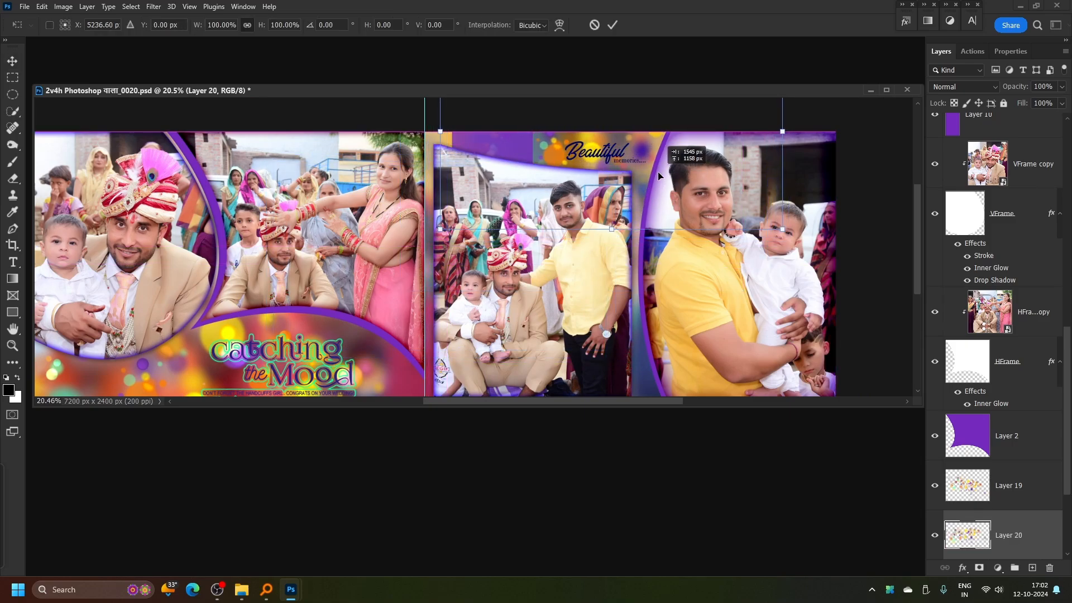
key("Return")
left_click_drag(461, 326, 532, 273)
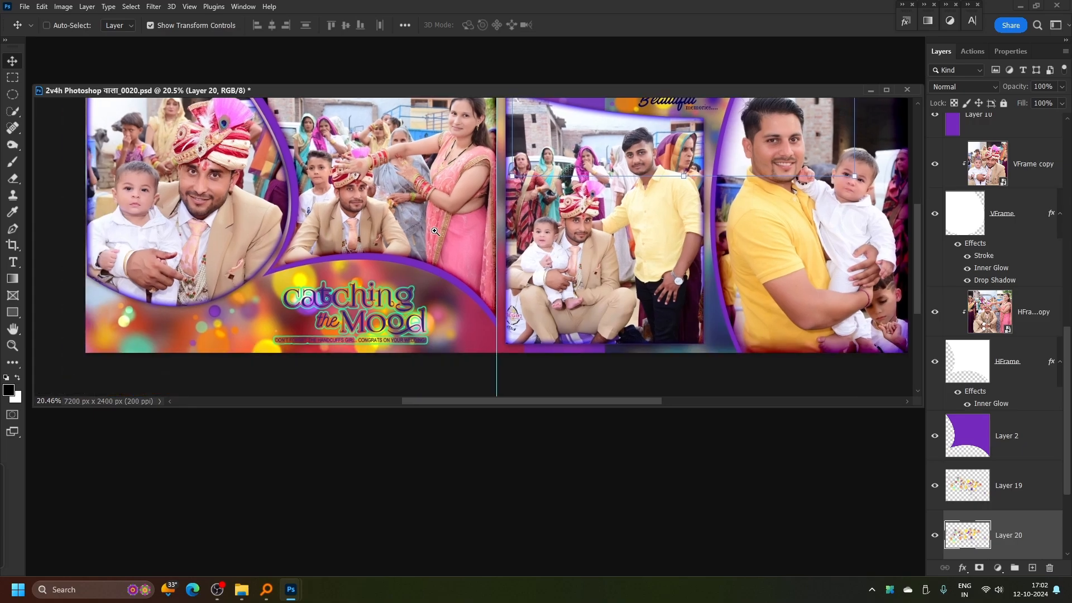
key("ctrl+0")
right_click(449, 200, "ctrl")
left_click(466, 209)
left_click(637, 336)
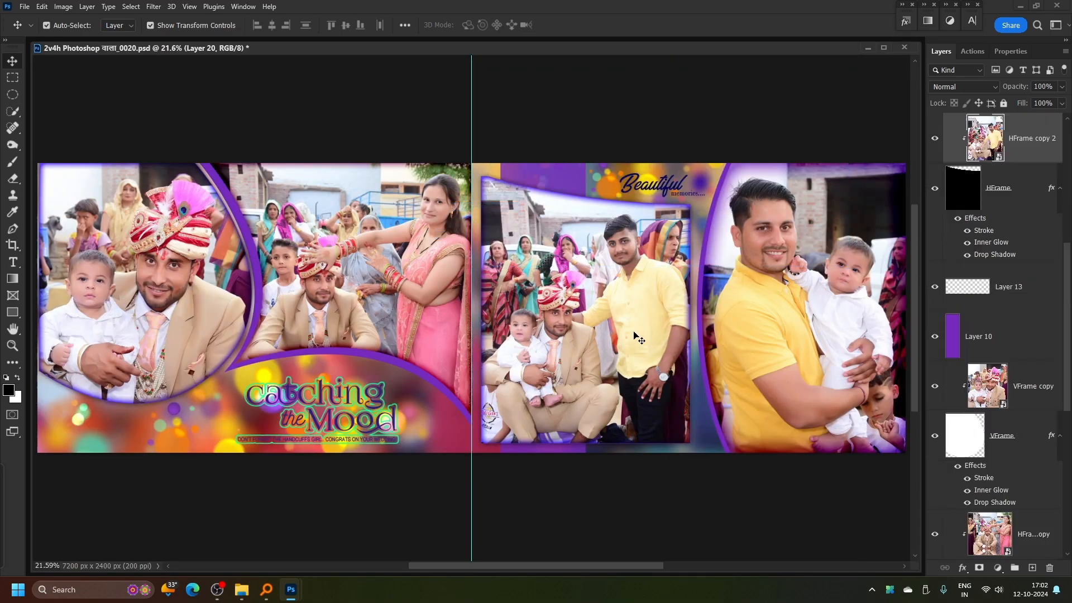
left_click(134, 270)
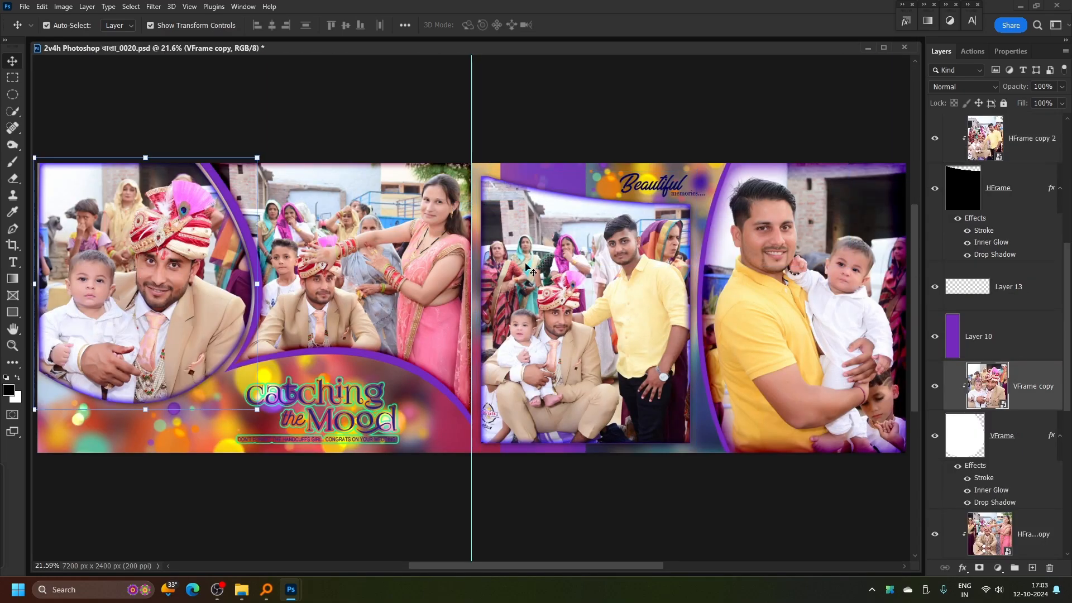
Move the used photos DSC_3242 and DSC_3245 from the 01 Nikrosi folder into its MAKE subfolder and check the folder's contents.
mouse_move(241, 590)
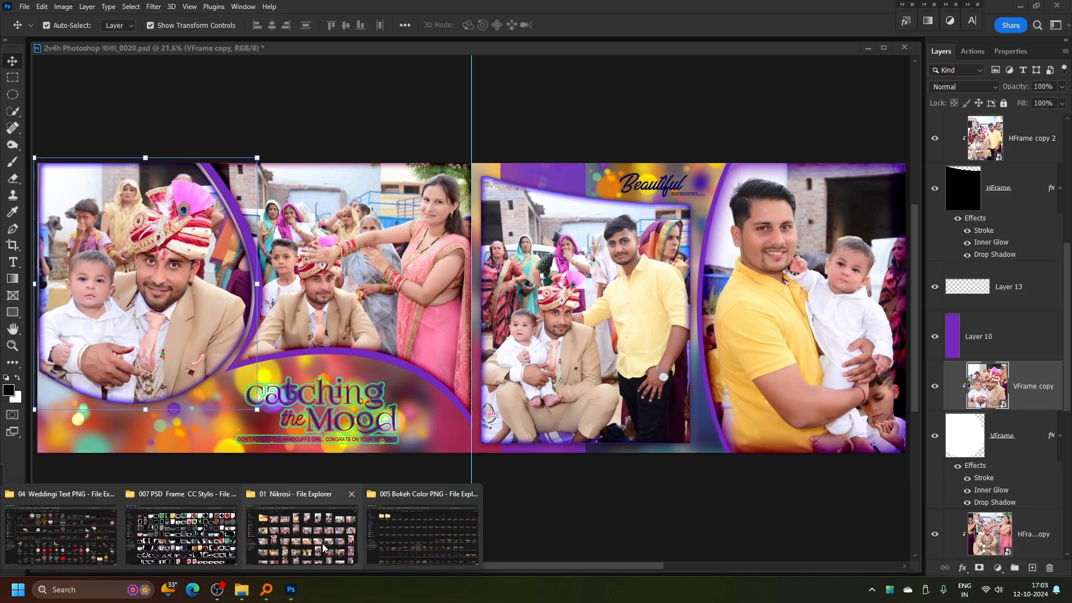
left_click(306, 527)
left_click(464, 129)
left_click(586, 144, "ctrl")
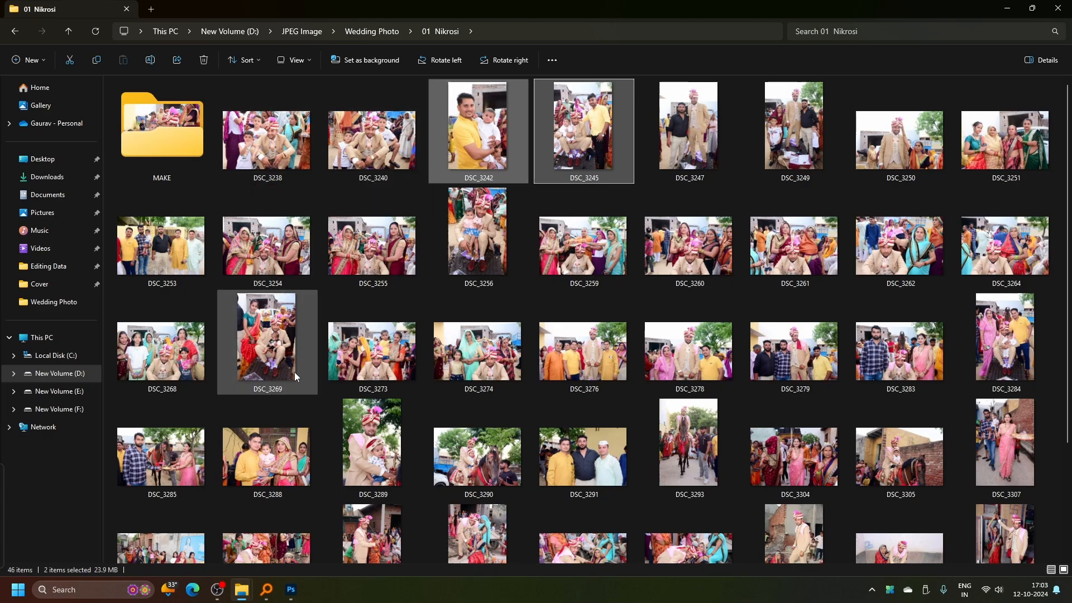
left_click(290, 589)
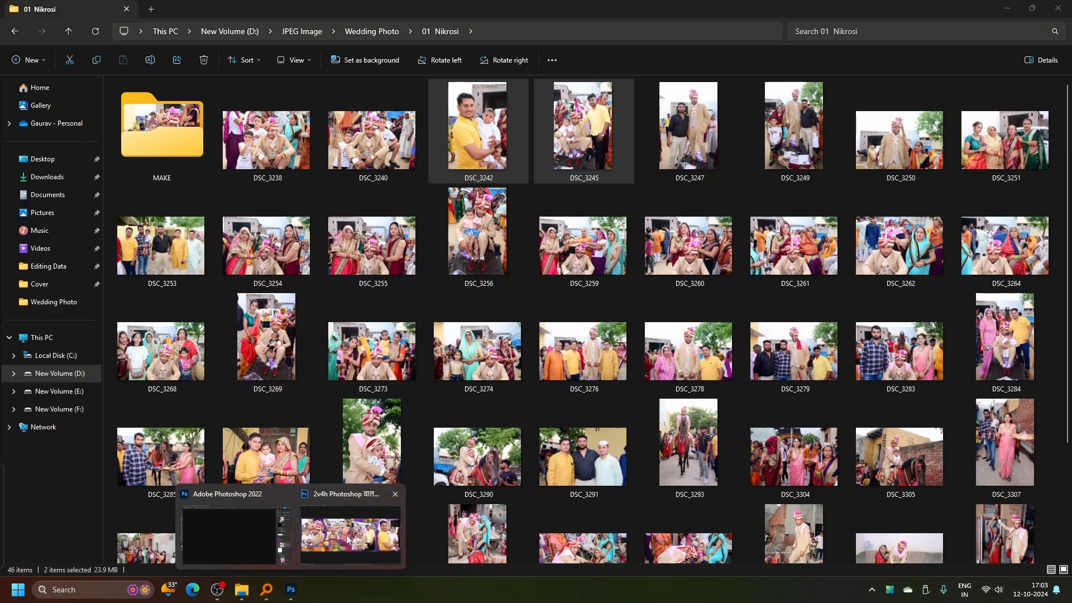
left_click(240, 527)
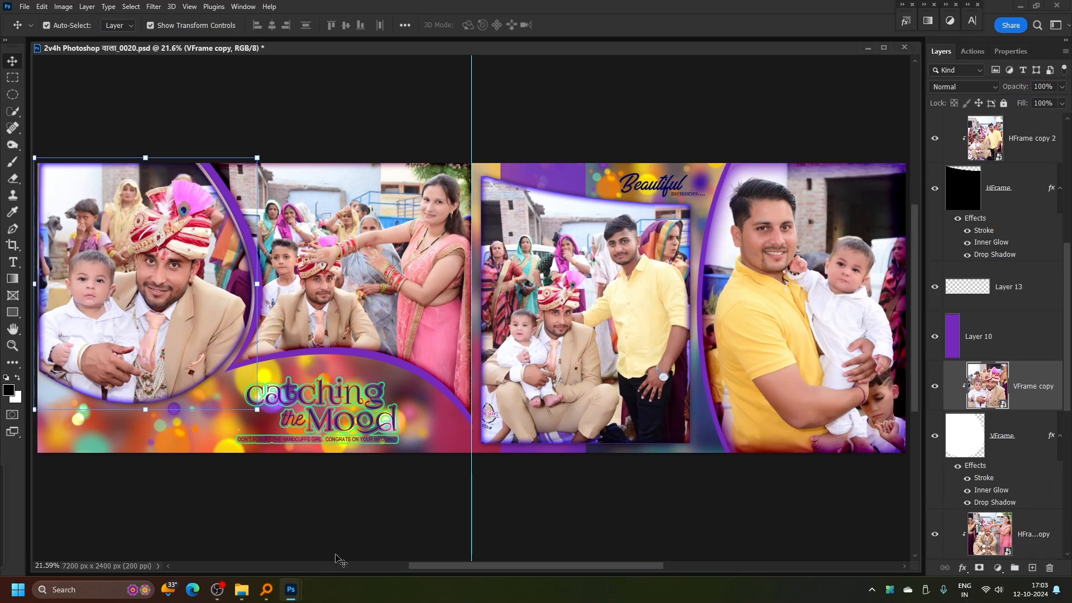
left_click(241, 593)
left_click(301, 533)
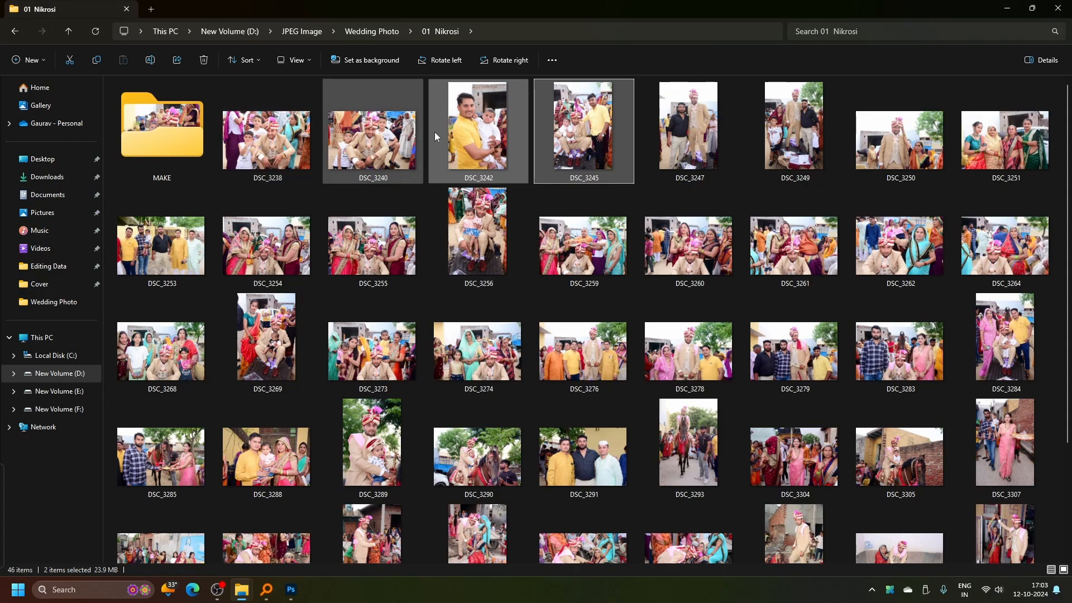
left_click_drag(463, 142, 160, 146)
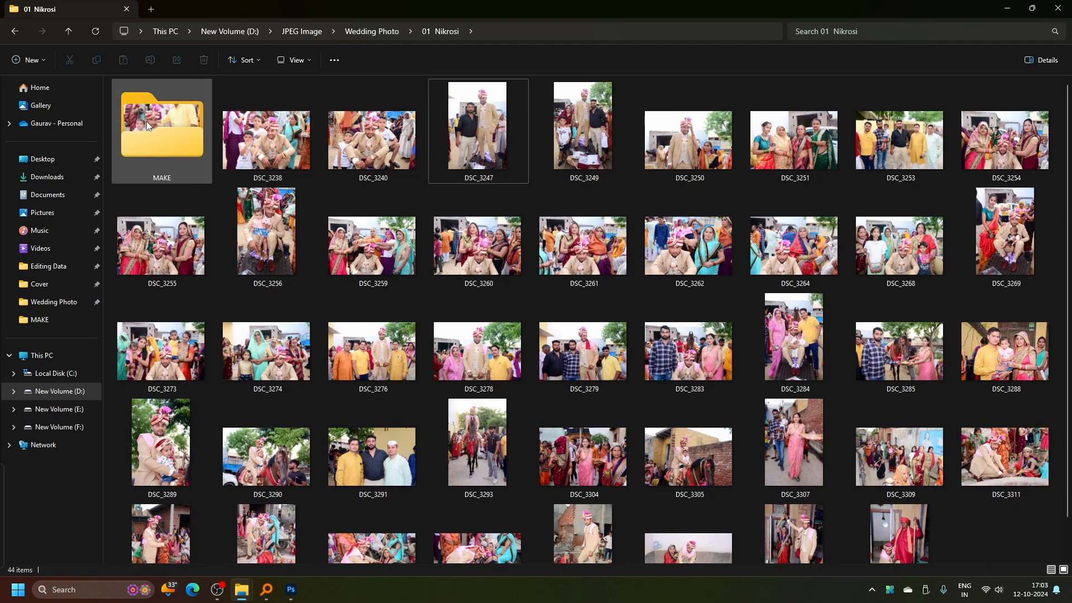
double_click(147, 121)
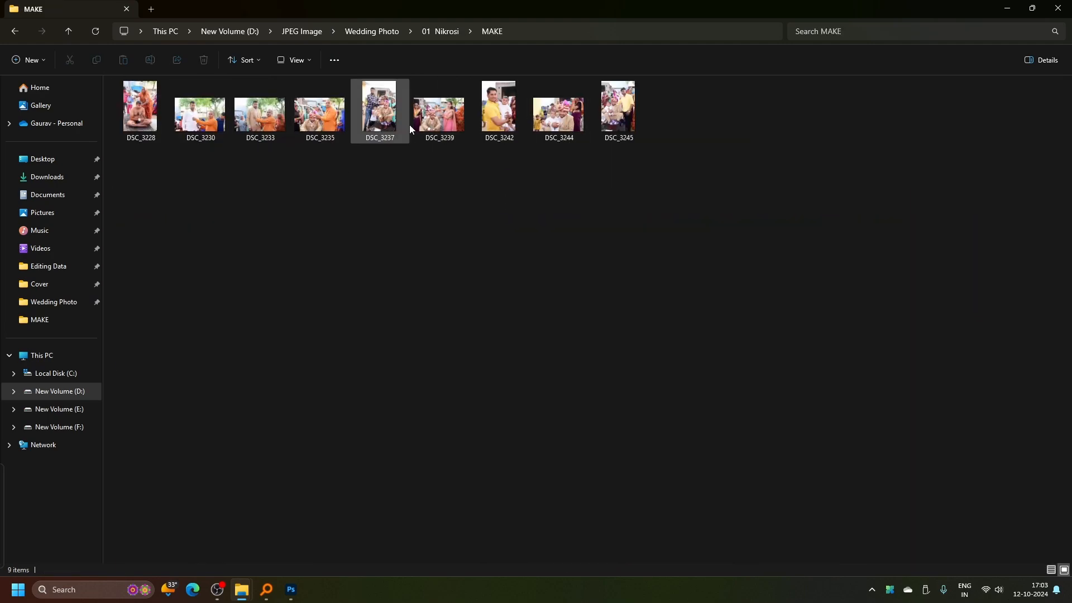
left_click(69, 33)
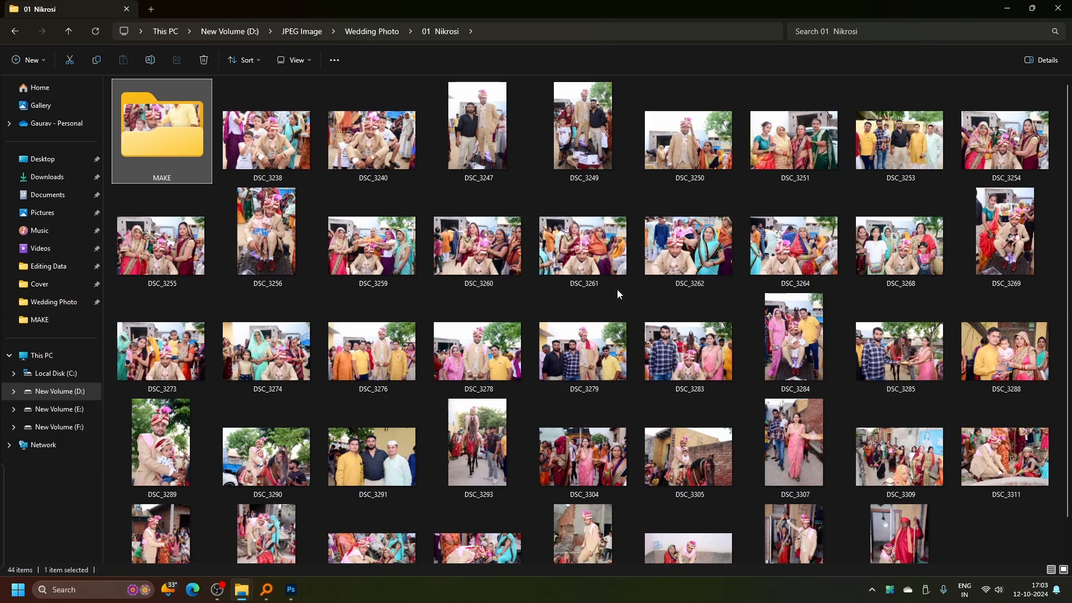
scroll(661, 411, "down", 1)
scroll(661, 411, "up", 1)
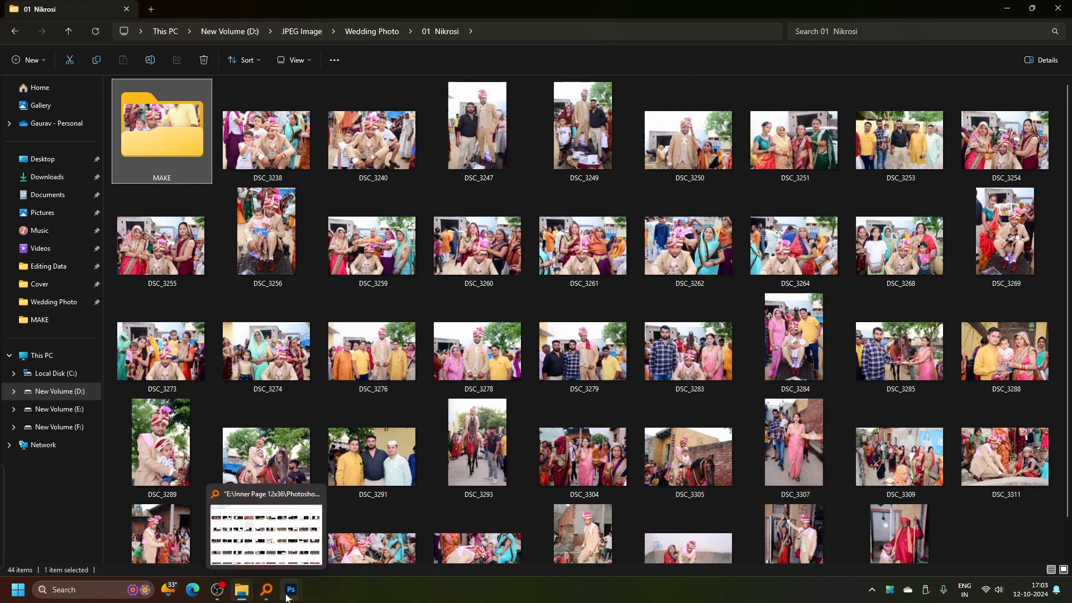
Save the finished Photoshop spread as the layered PSD 002 in the Save Album Page folder on drive D.
mouse_move(287, 586)
left_click(235, 512)
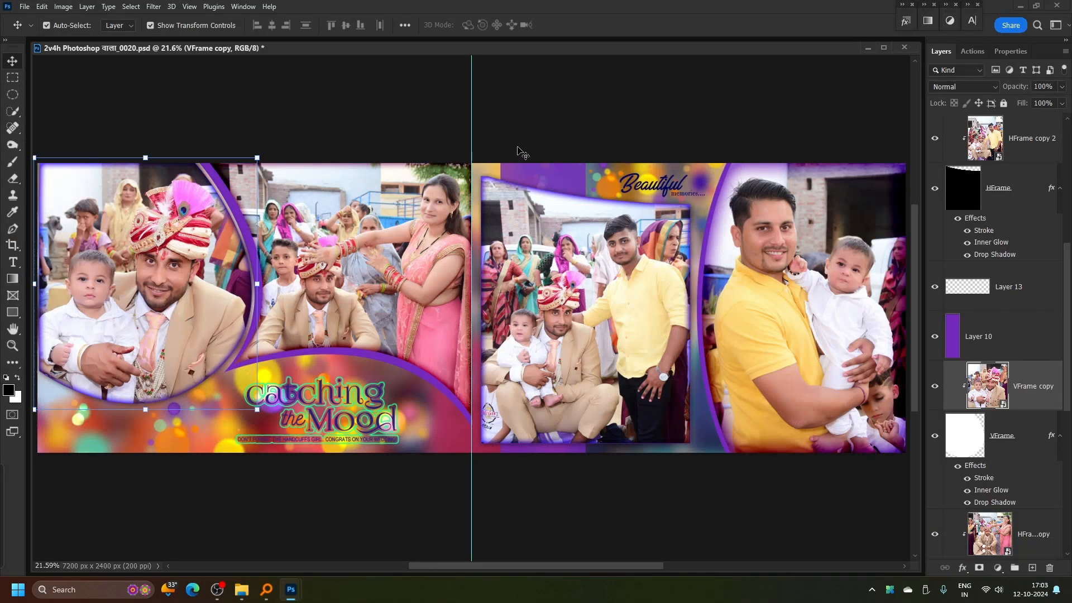
scroll(558, 251, "down", 3)
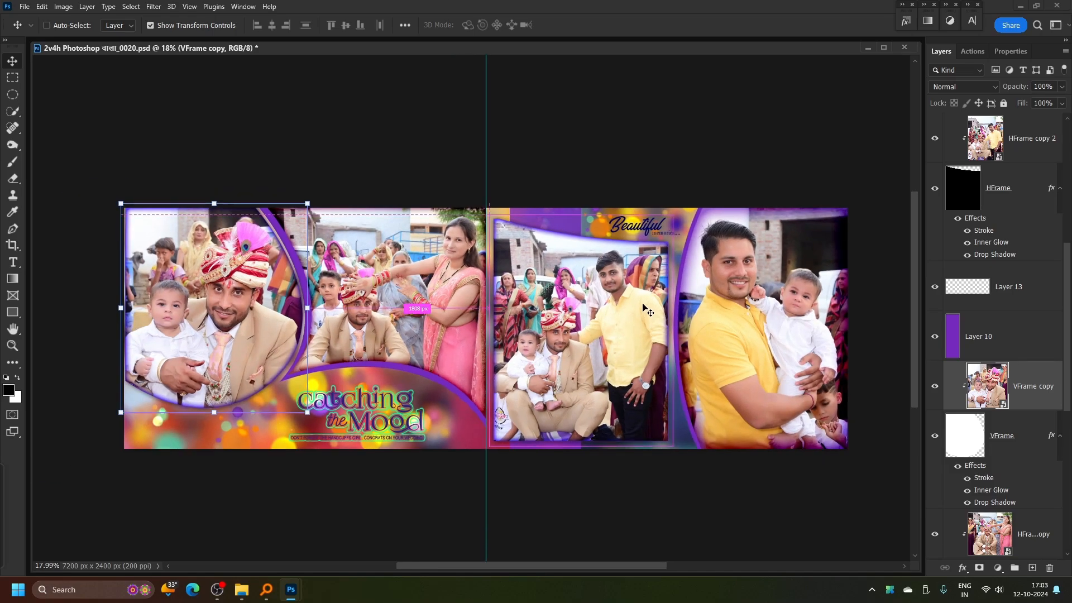
key("ctrl+shift+s")
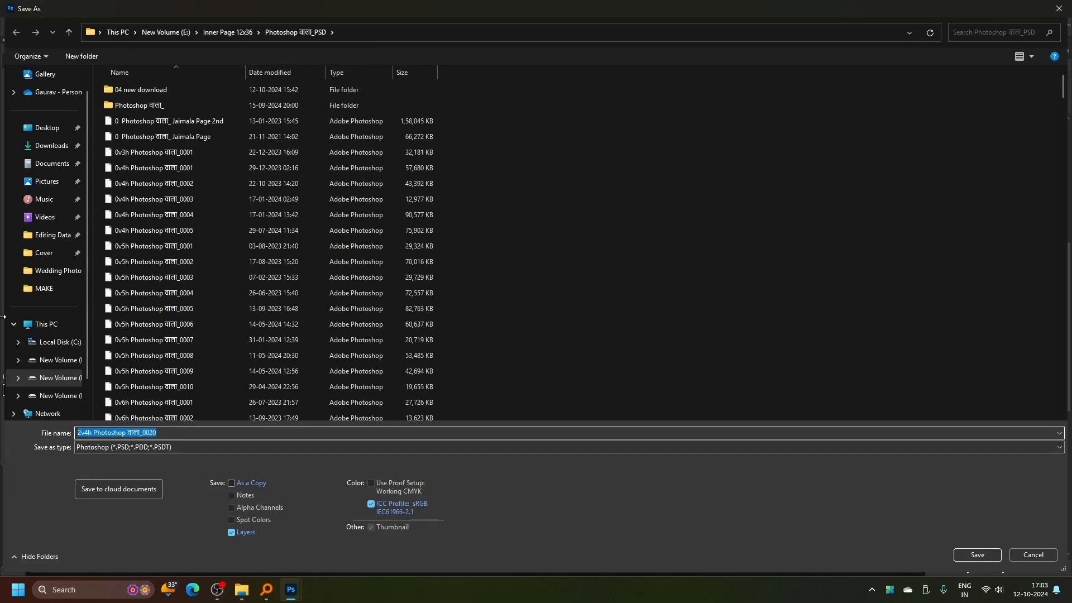
left_click(56, 359)
double_click(339, 102)
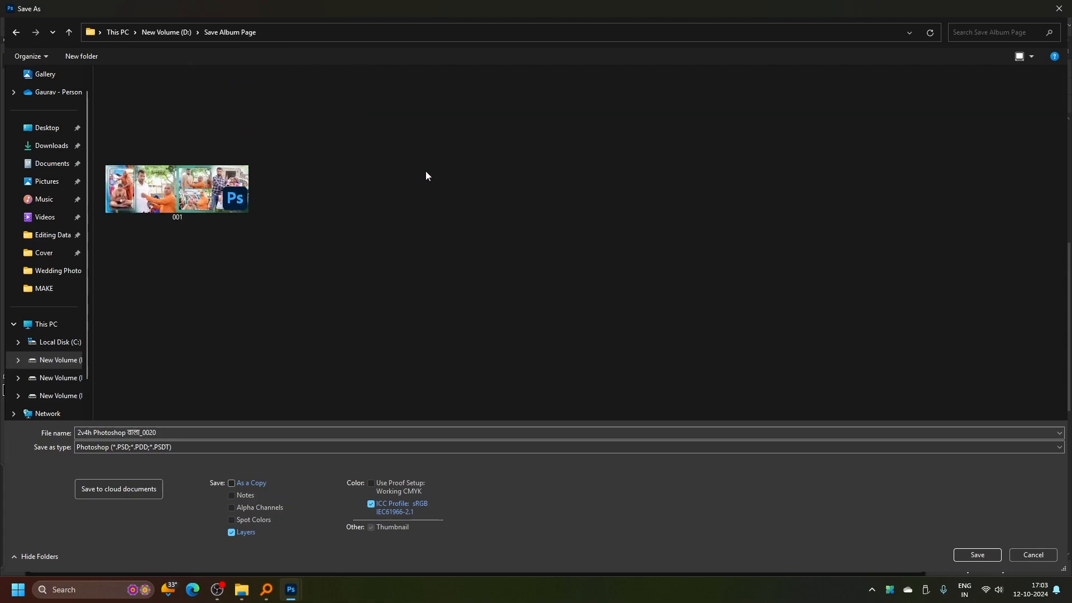
left_click(301, 433)
type("00")
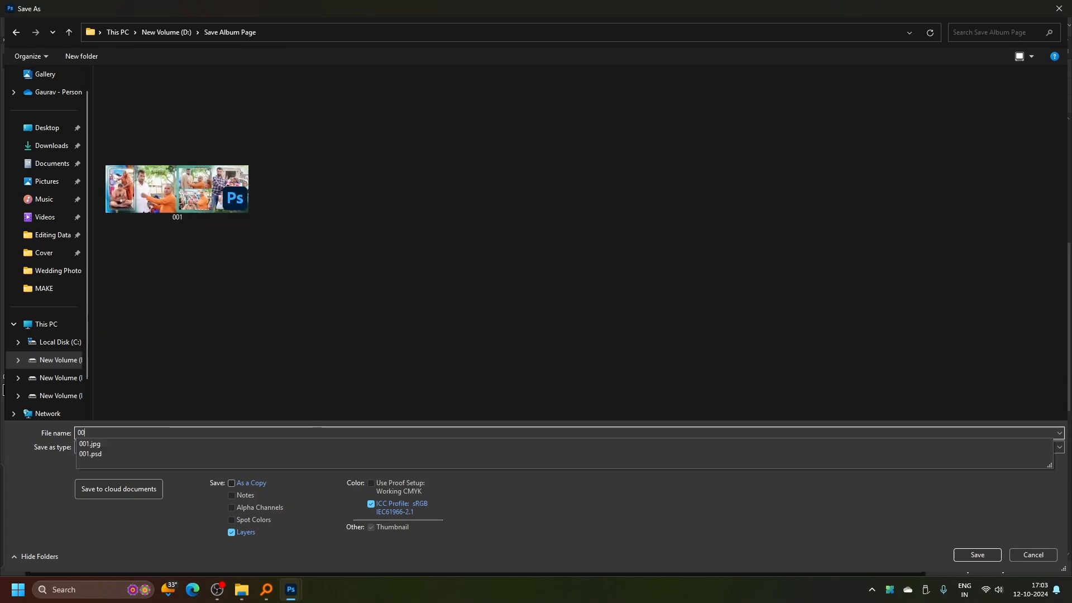
type("2")
key("Return")
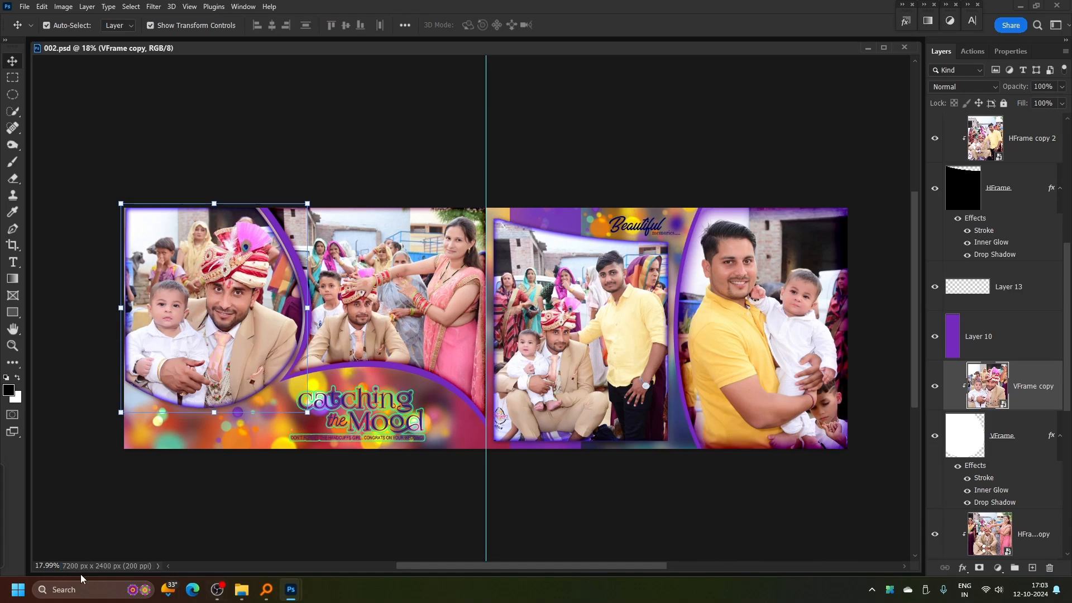
Save a JPEG copy named 002 at quality 12 in the Save Album Page folder and close the layered document.
key("ctrl+shift+s")
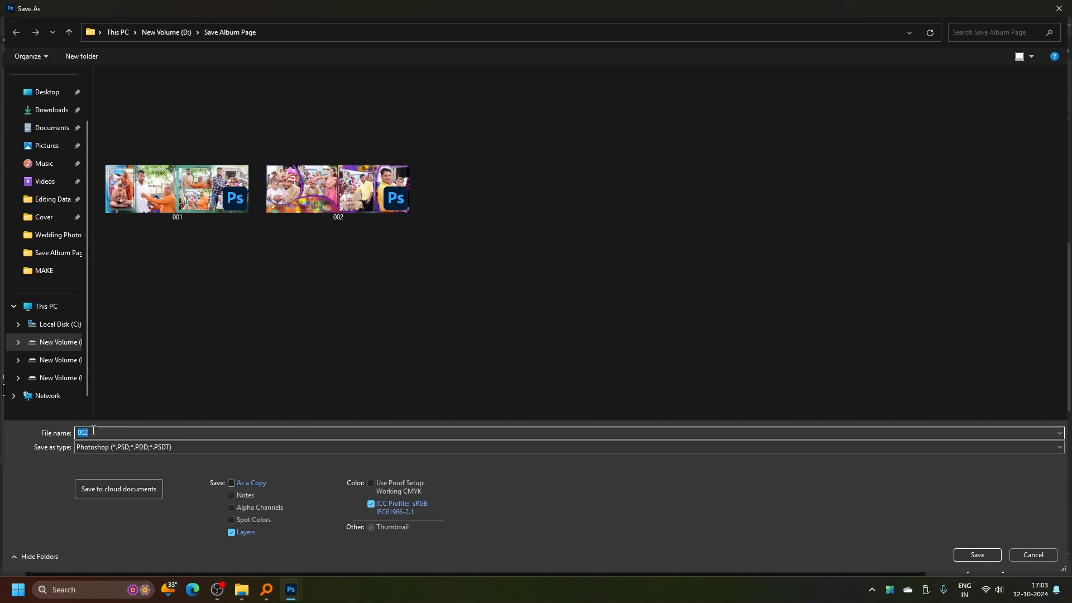
left_click(150, 442)
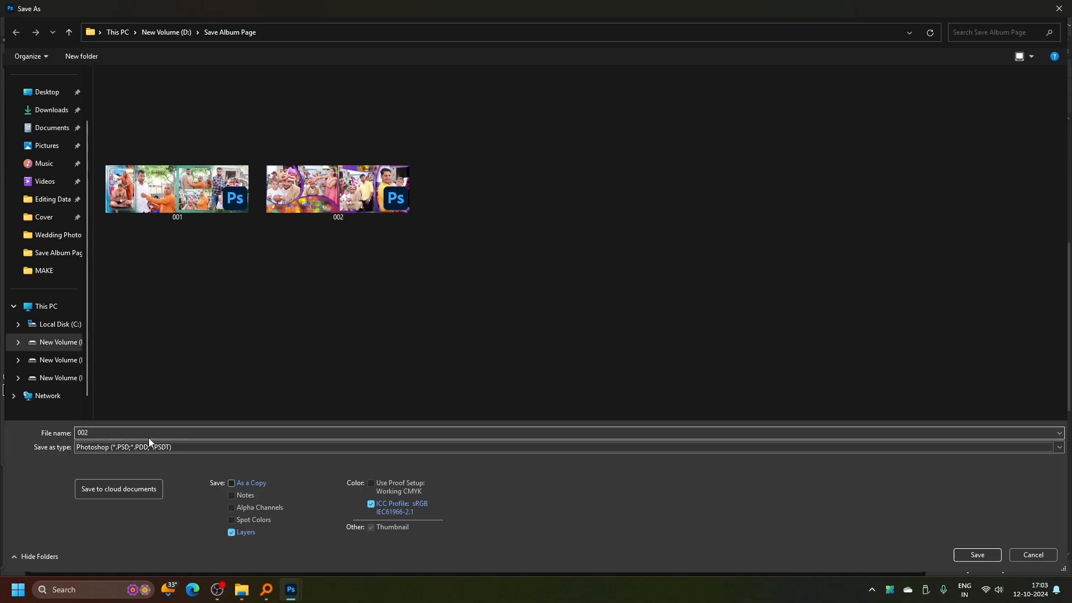
key("j")
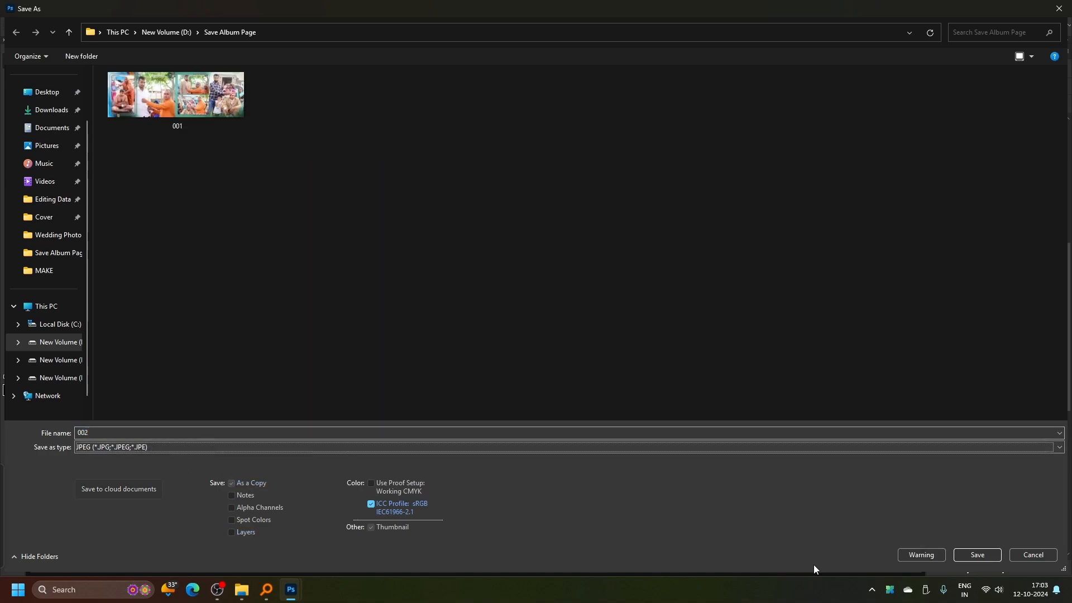
left_click(999, 555)
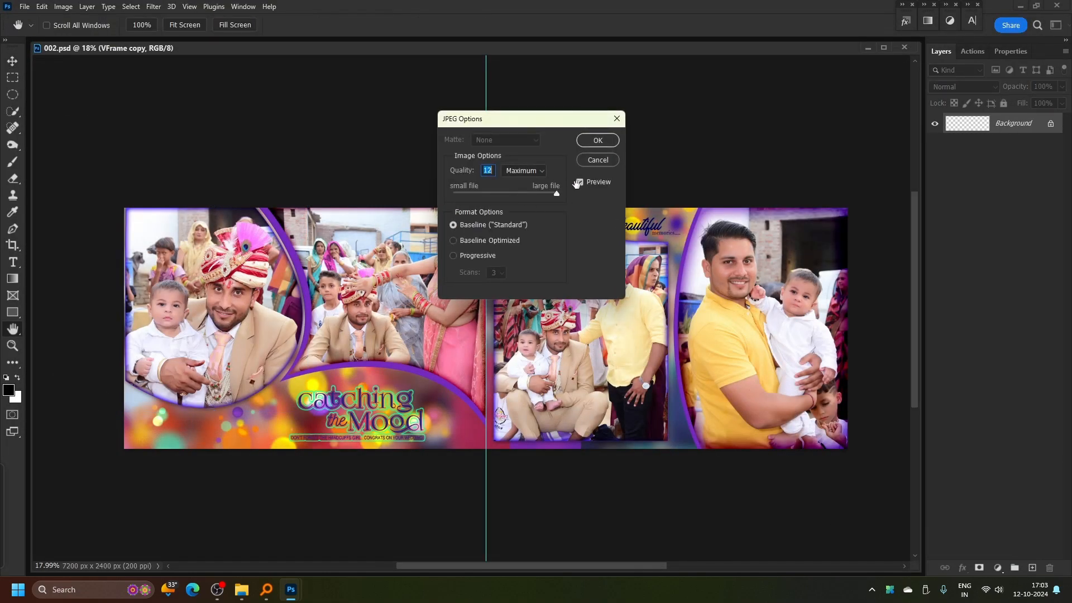
left_click(598, 140)
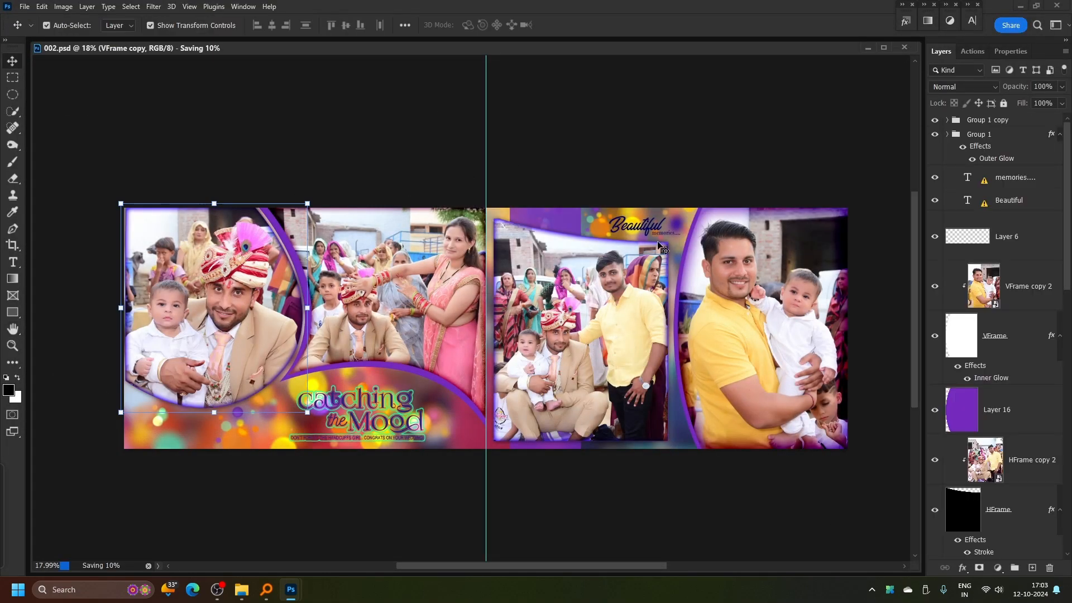
left_click(905, 48)
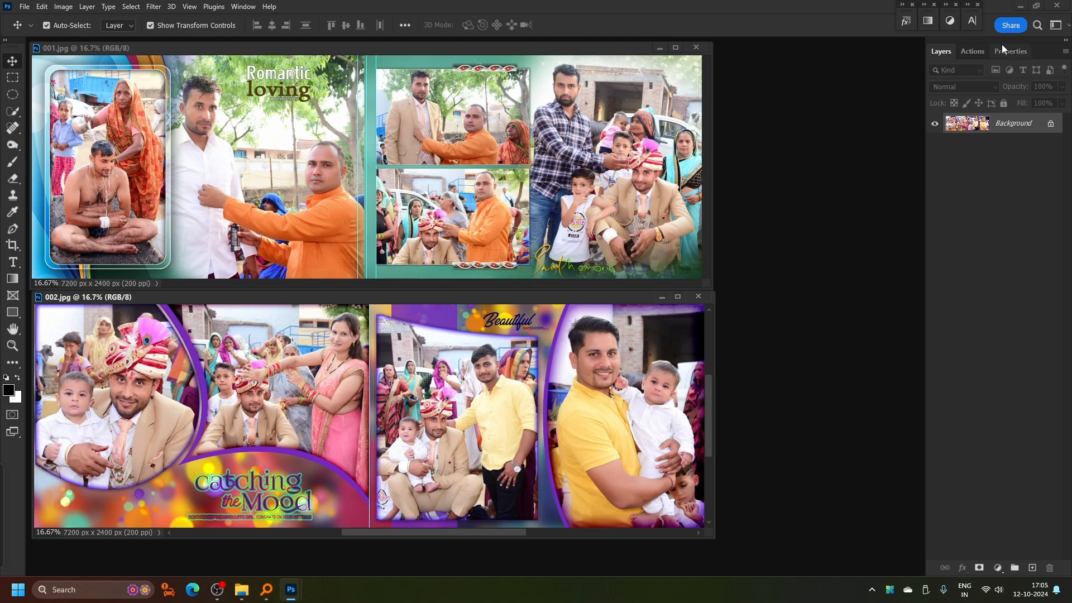
Display the list of available actions.
left_click(986, 51)
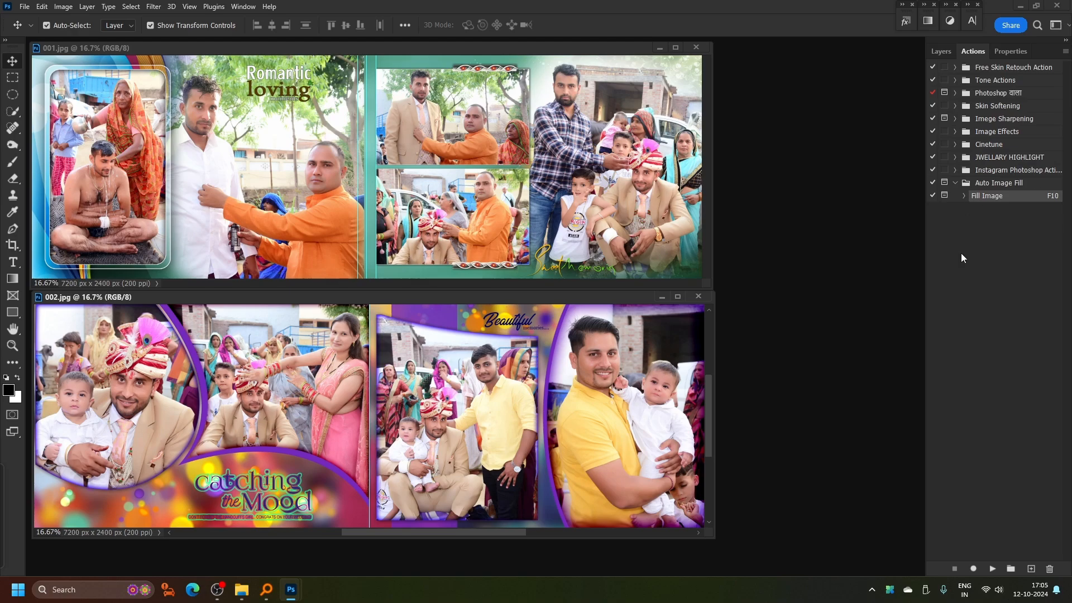